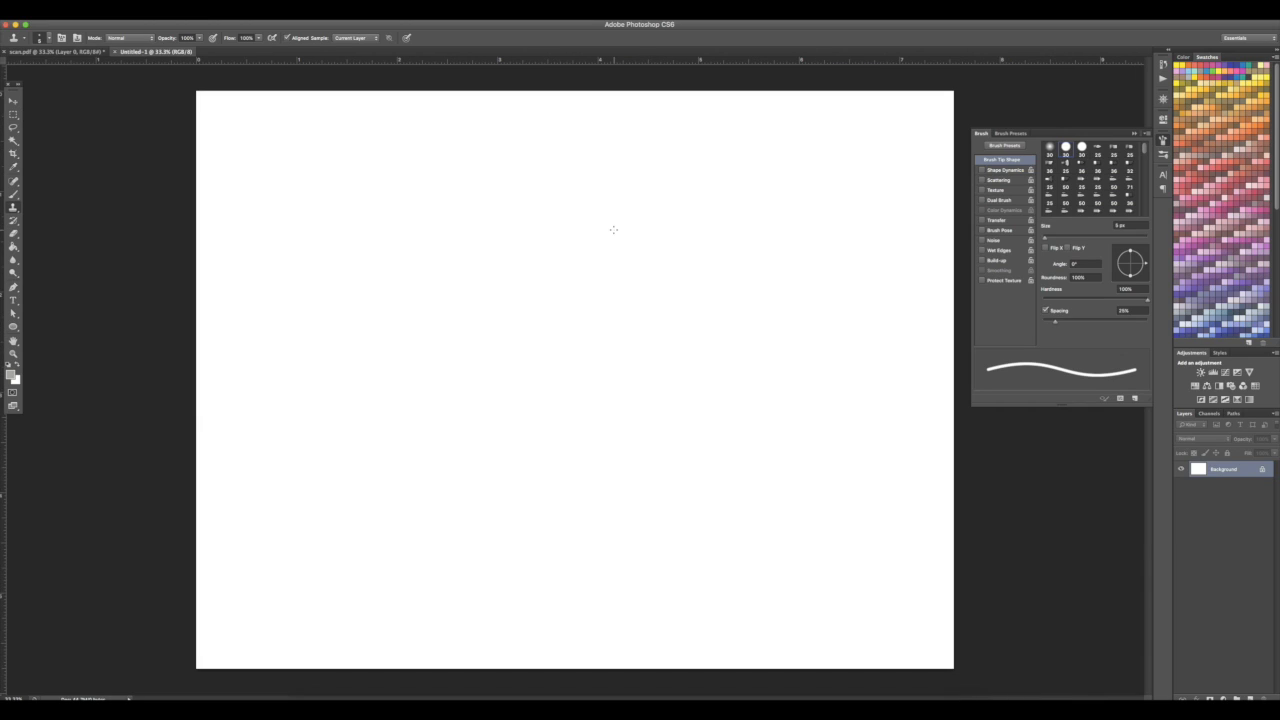
Paste the scanned ink scale pattern into the new document and crop the canvas slightly at its upper-right corner
key("super+v")
key("c")
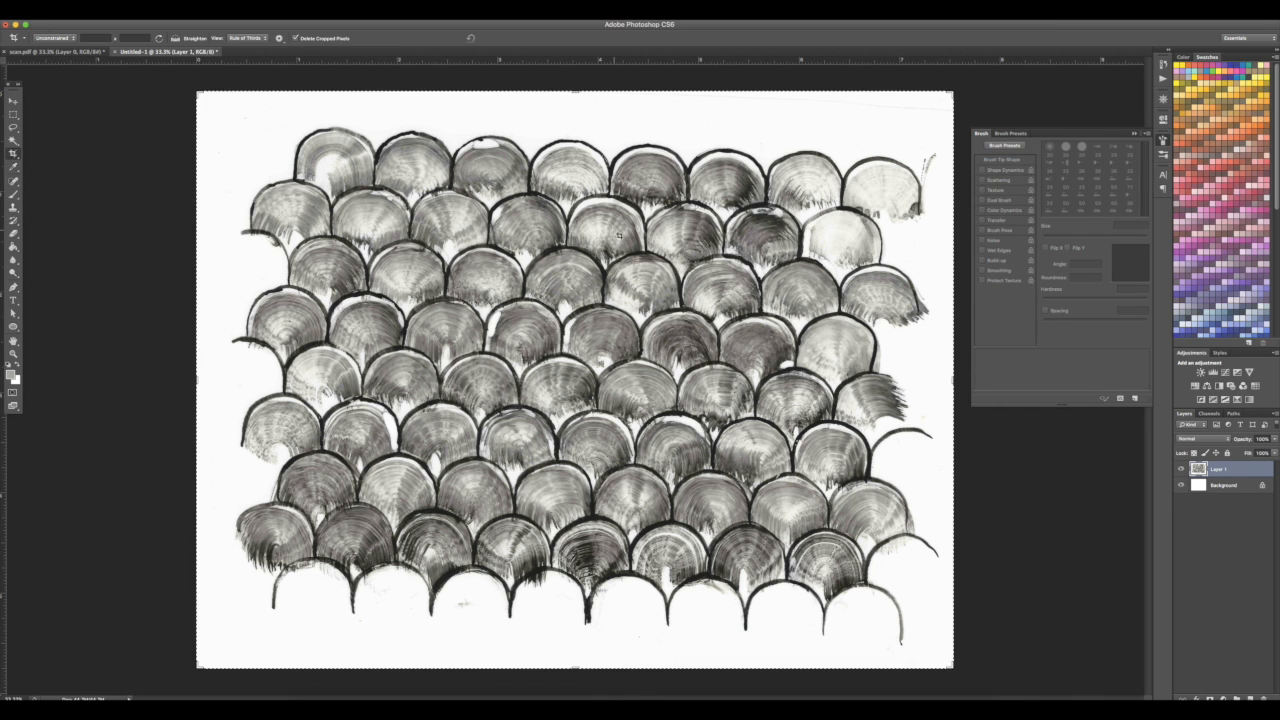
mouse_move(961, 88)
left_mouse_down()
mouse_move(955, 75)
mouse_move(951, 91)
left_mouse_up()
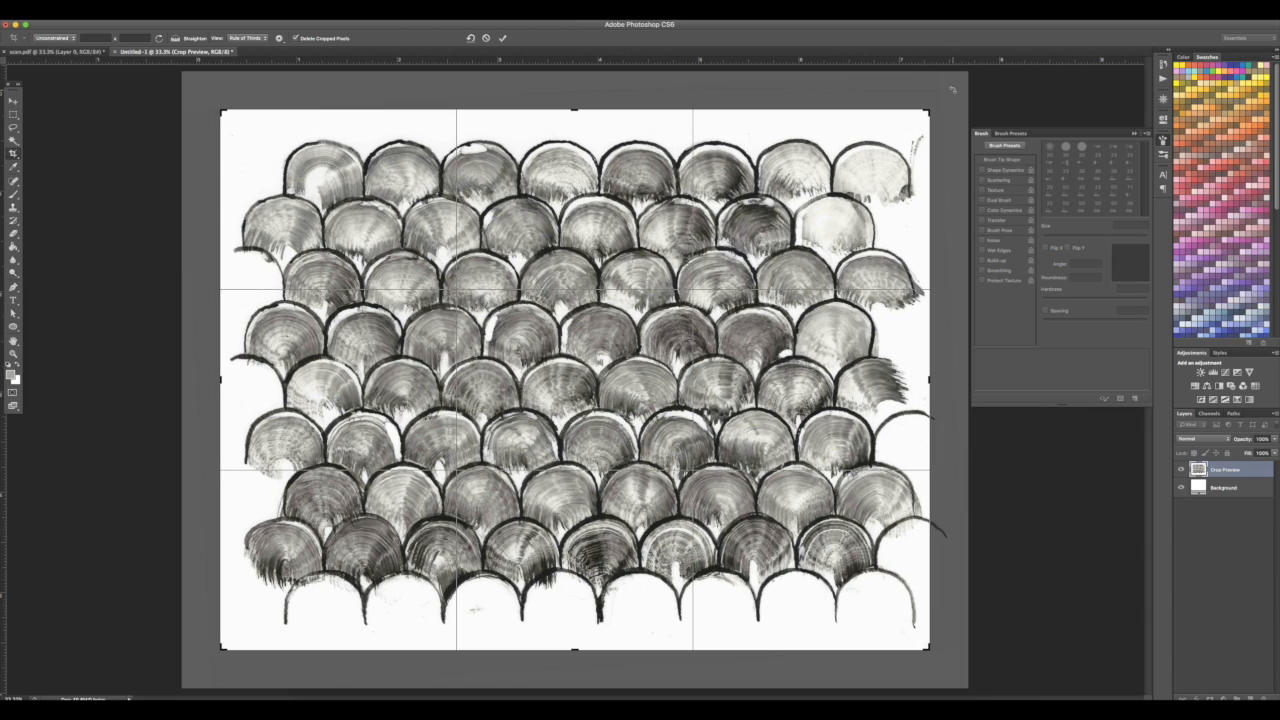
key("Return")
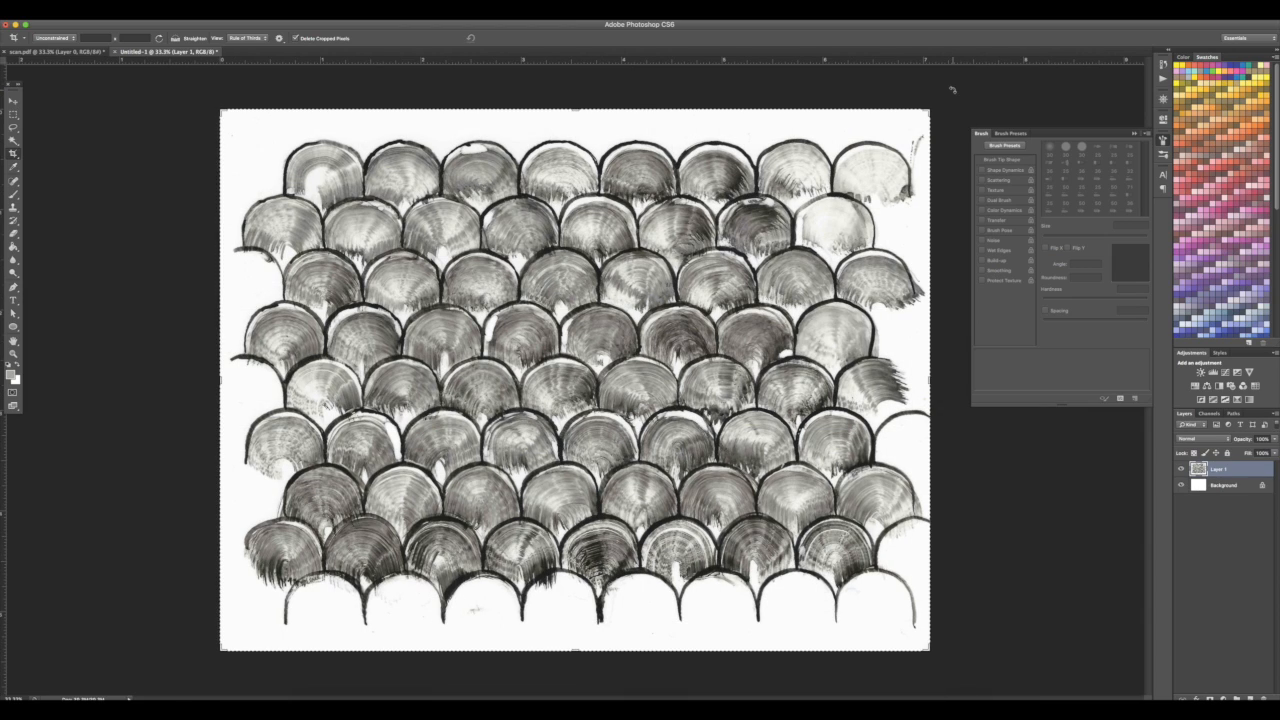
Crop the canvas in from the left, right, bottom and top edges to frame the scale rows
left_click_drag(221, 383, 254, 386)
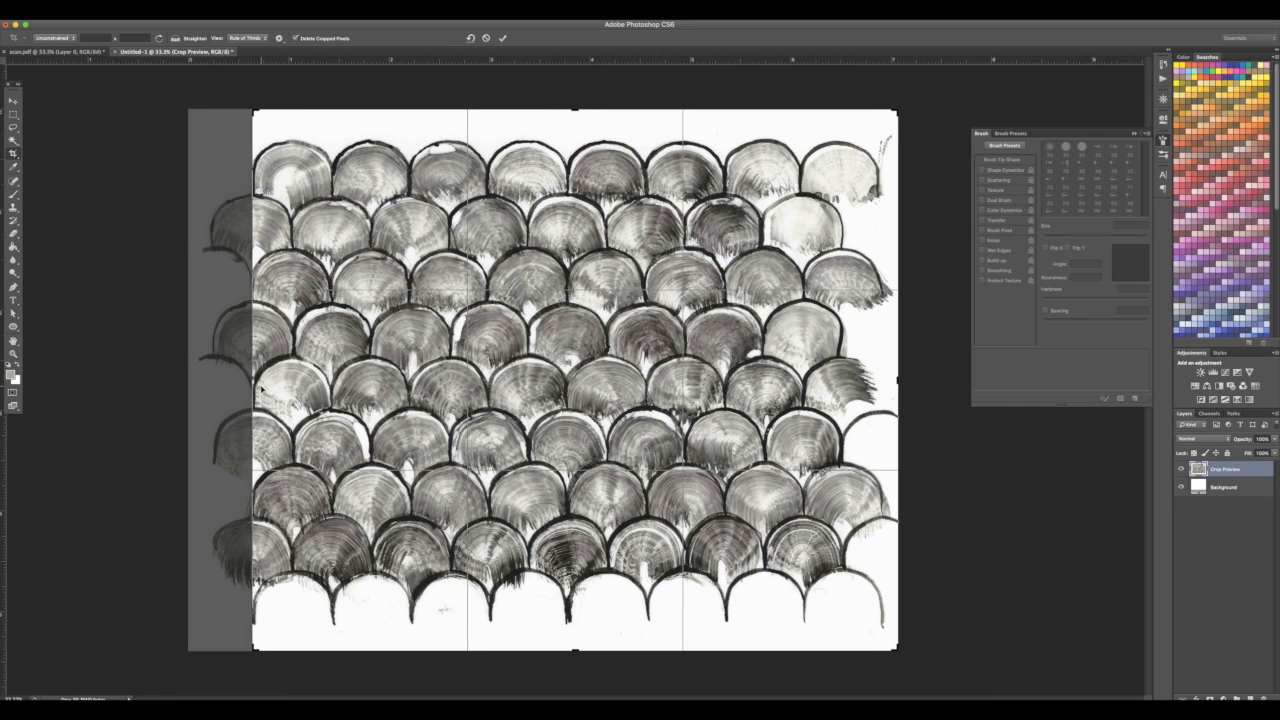
left_click_drag(898, 378, 849, 383)
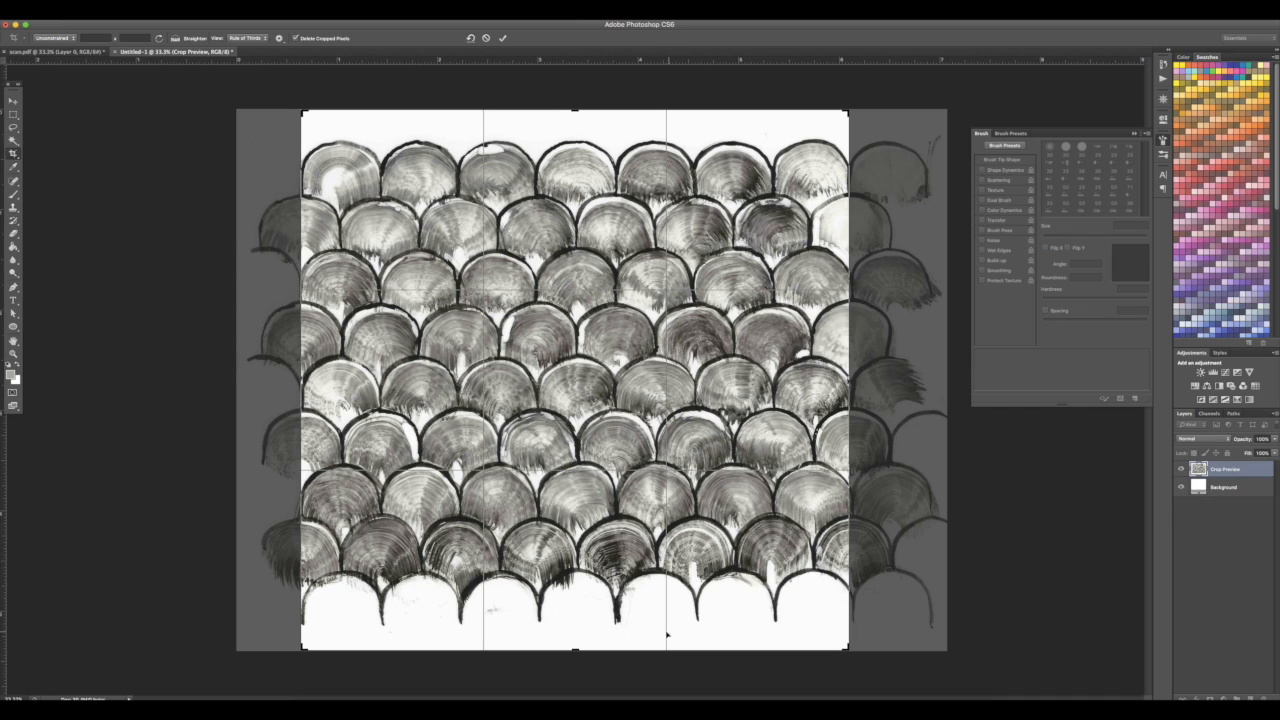
mouse_move(575, 649)
left_mouse_down()
mouse_move(590, 568)
mouse_move(584, 606)
left_mouse_up()
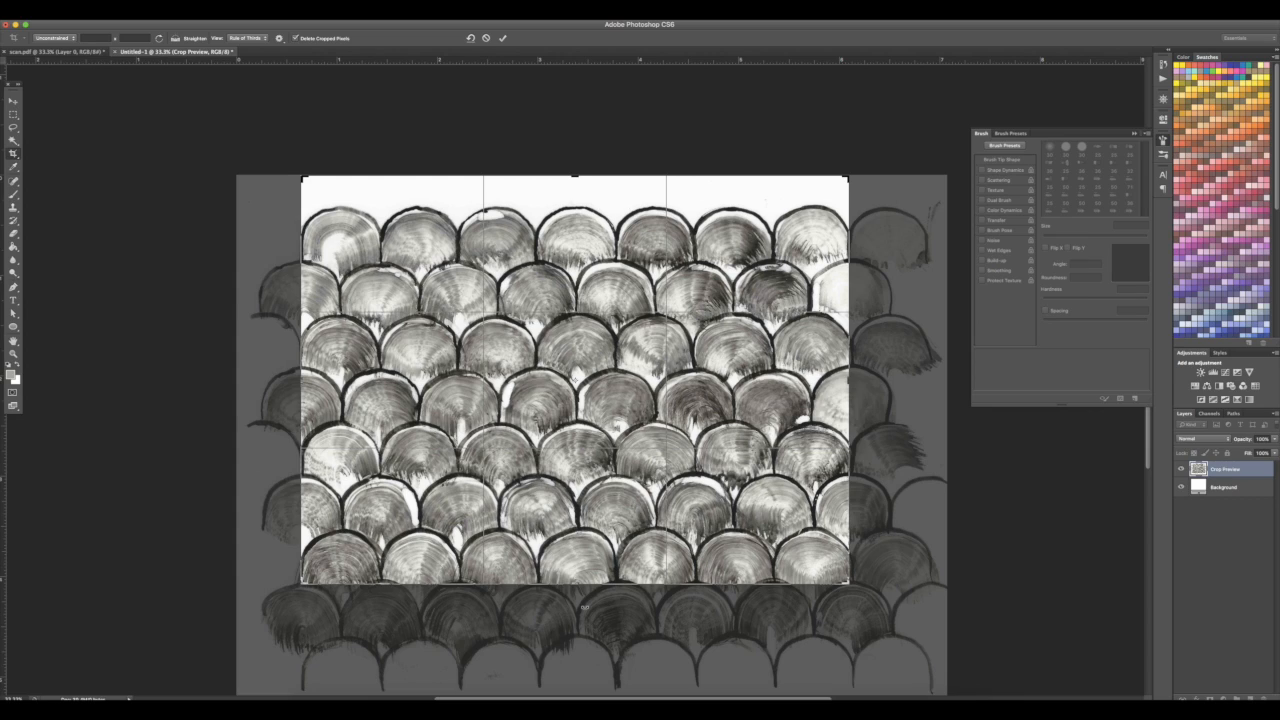
left_click_drag(575, 172, 580, 188)
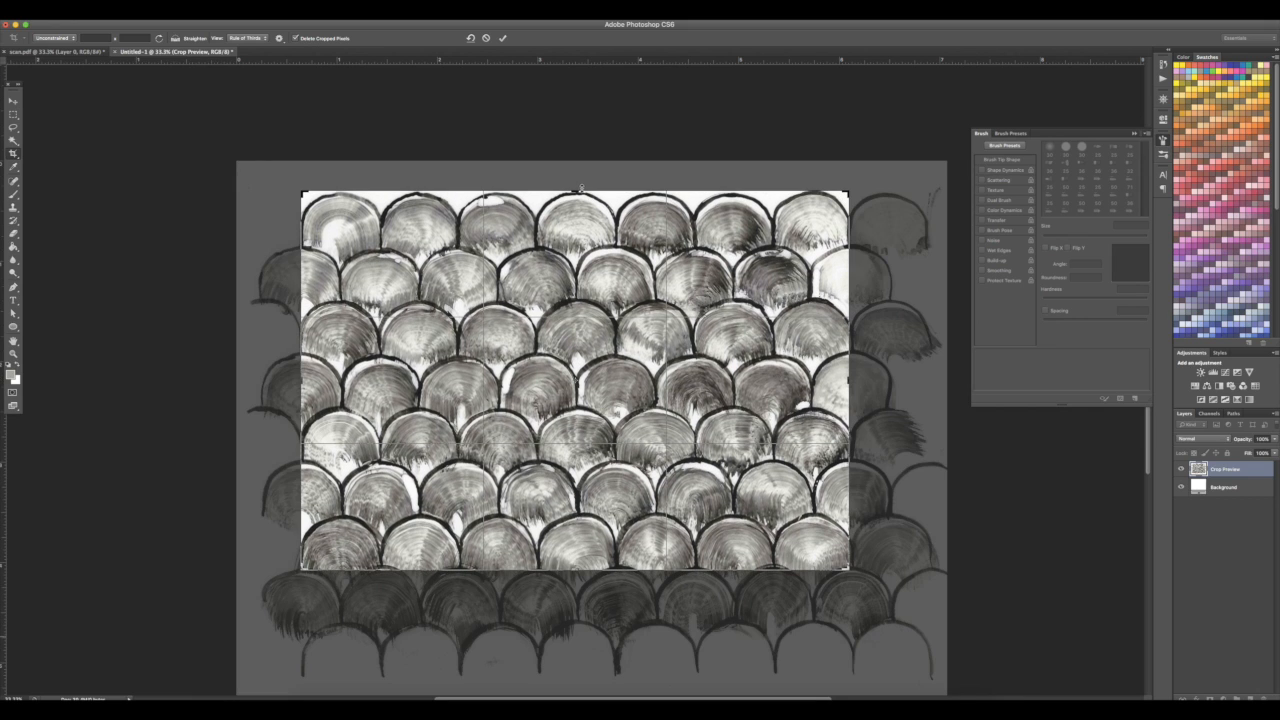
key("Return")
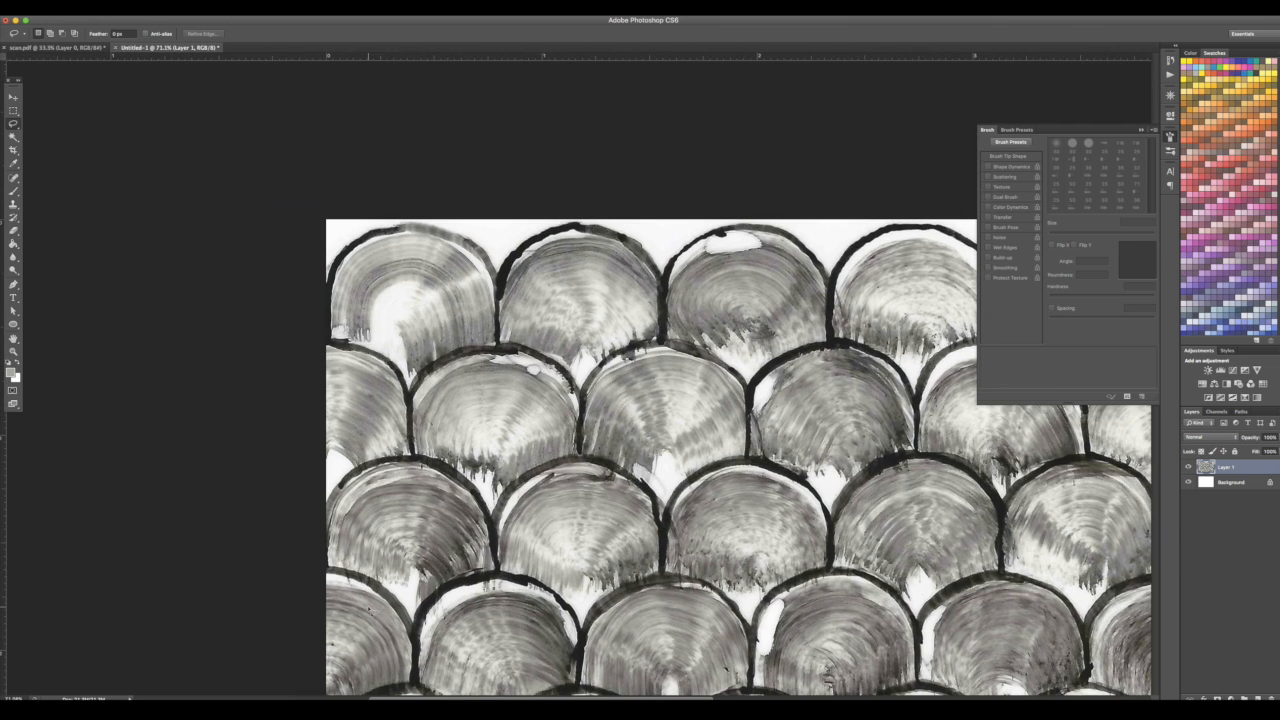
Trace a lasso selection around the top row of scales, following their lower arcs
left_click_drag(354, 347, 307, 310)
scroll(307, 310, "up", 5)
left_click_drag(228, 226, 204, 295)
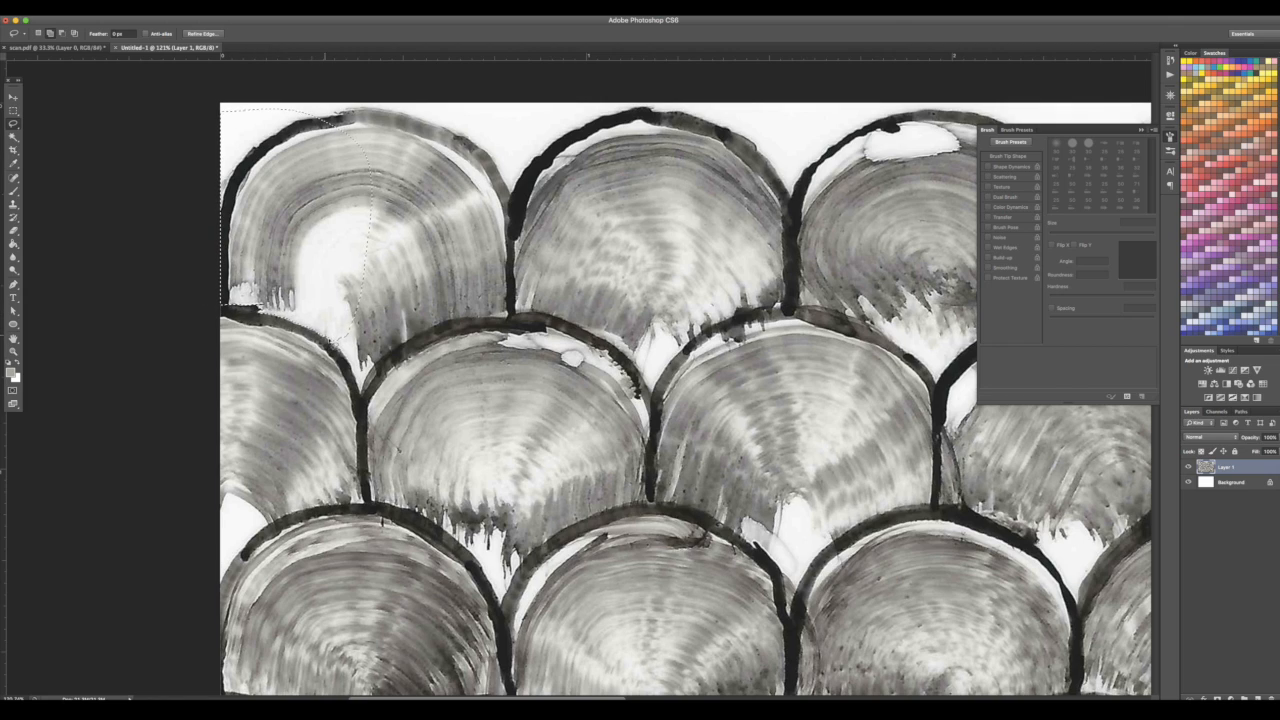
mouse_move(352, 368)
left_mouse_down()
mouse_move(361, 396)
mouse_move(441, 328)
mouse_move(352, 255)
left_mouse_up()
mouse_move(472, 322)
left_mouse_down()
mouse_move(590, 330)
mouse_move(625, 348)
mouse_move(657, 395)
mouse_move(685, 355)
mouse_move(782, 302)
mouse_move(742, 232)
left_mouse_up()
left_click_drag(676, 354, 161, 360)
mouse_move(352, 332)
left_mouse_down()
mouse_move(352, 332)
mouse_move(377, 297)
mouse_move(427, 396)
mouse_move(470, 351)
mouse_move(584, 312)
mouse_move(634, 305)
mouse_move(652, 337)
mouse_move(677, 324)
mouse_move(708, 381)
mouse_move(752, 299)
mouse_move(812, 277)
mouse_move(874, 316)
left_mouse_up()
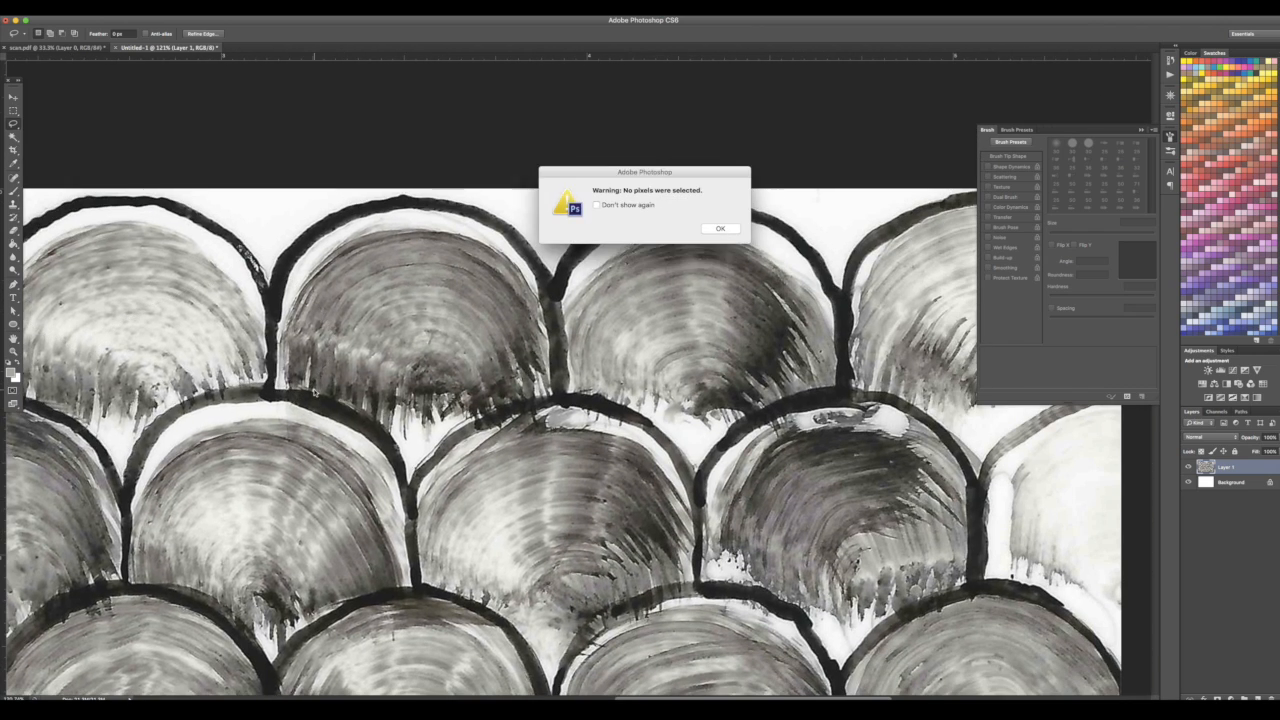
key("Return")
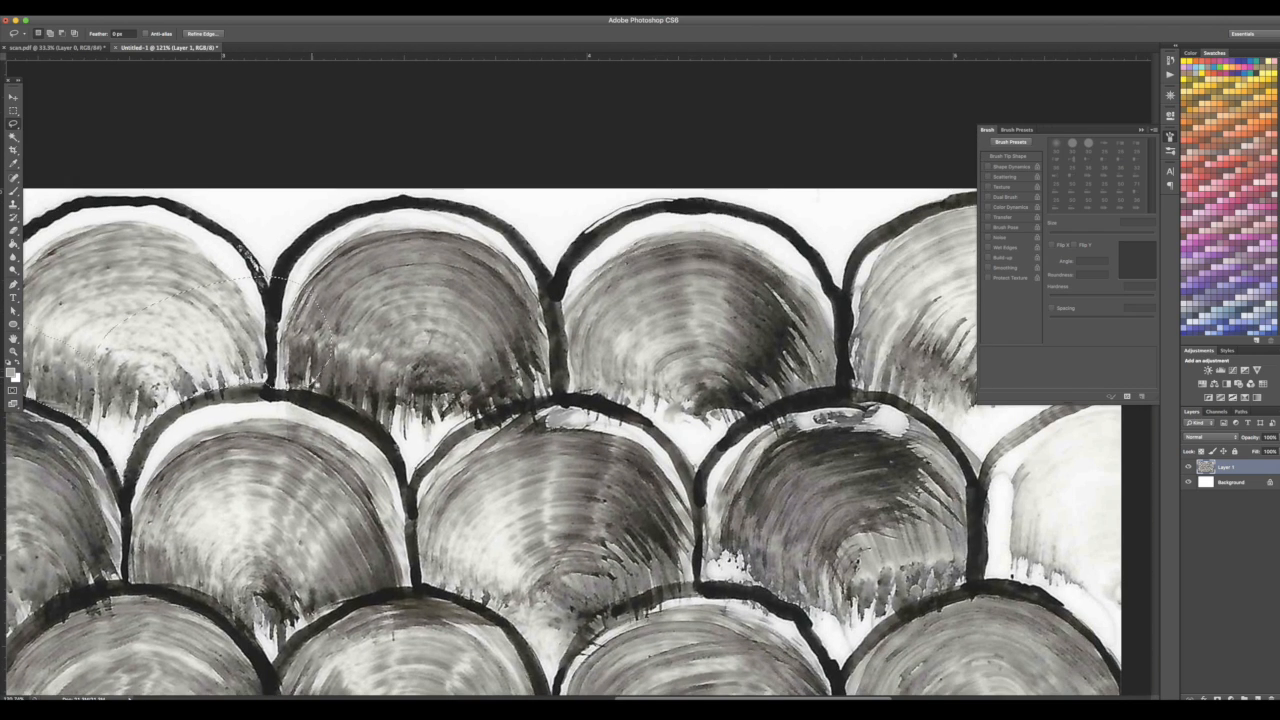
mouse_move(285, 375)
left_mouse_down()
mouse_move(360, 408)
mouse_move(416, 482)
mouse_move(500, 412)
mouse_move(565, 396)
mouse_move(630, 412)
mouse_move(700, 476)
mouse_move(762, 416)
mouse_move(828, 391)
mouse_move(686, 322)
left_mouse_up()
scroll(810, 514, "right", 6)
scroll(811, 514, "left", 1)
mouse_move(284, 398)
left_mouse_down()
mouse_move(308, 433)
mouse_move(368, 446)
mouse_move(396, 326)
mouse_move(270, 347)
left_mouse_up()
mouse_move(398, 462)
left_mouse_down()
mouse_move(443, 500)
mouse_move(520, 388)
mouse_move(580, 437)
left_mouse_up()
scroll(580, 437, "left", 3)
scroll(580, 437, "down", 5)
mouse_move(822, 168)
left_mouse_down()
mouse_move(477, 199)
mouse_move(478, 172)
left_mouse_up()
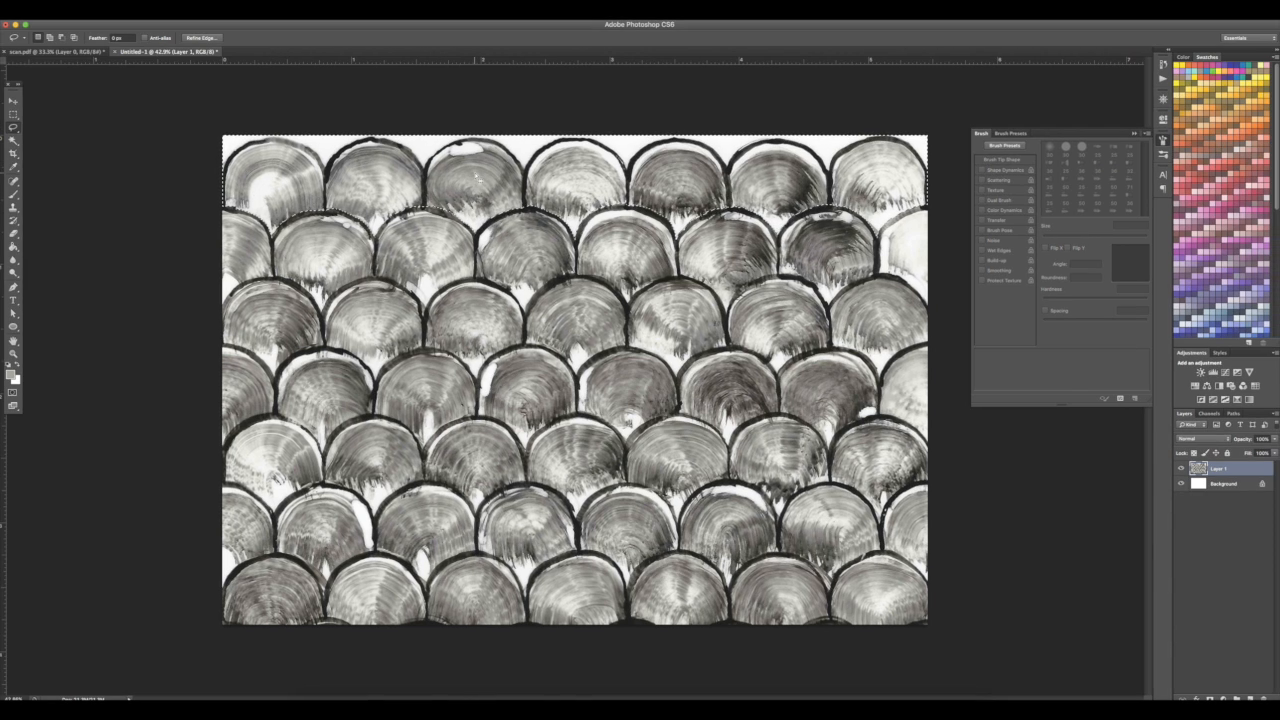
Copy the selected top row of scales onto a new layer
right_click(478, 171)
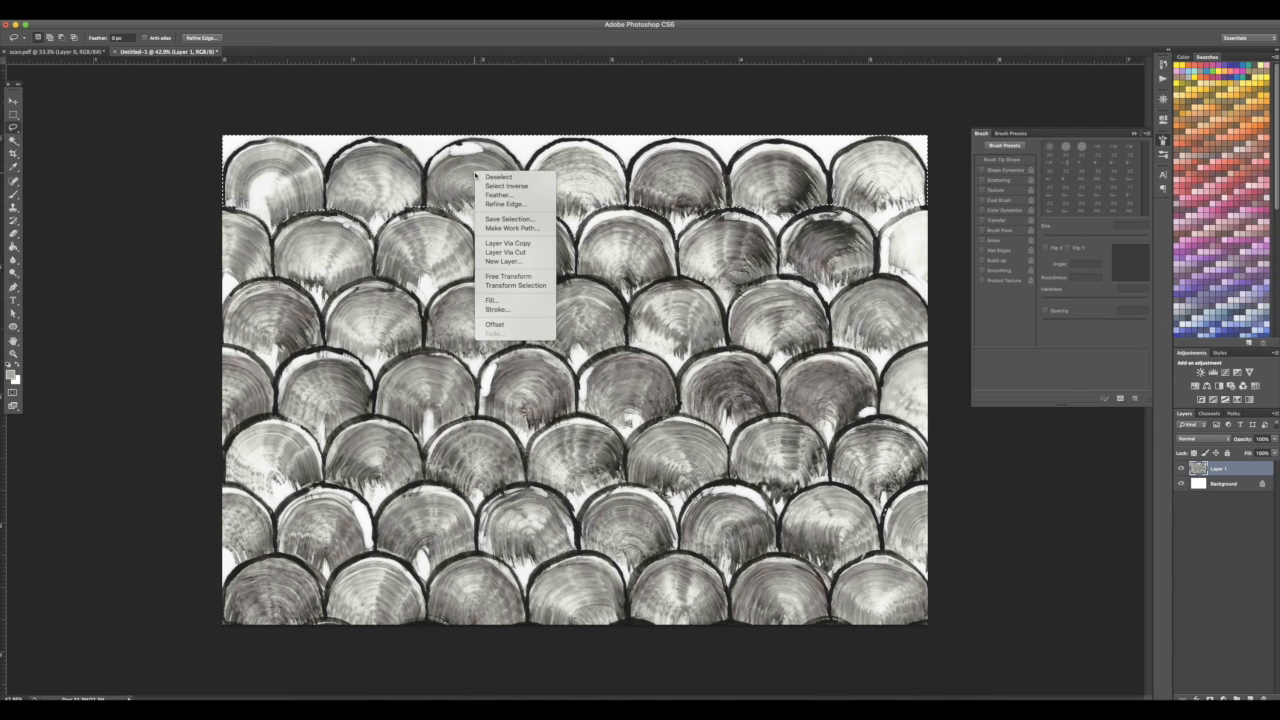
left_click(526, 246)
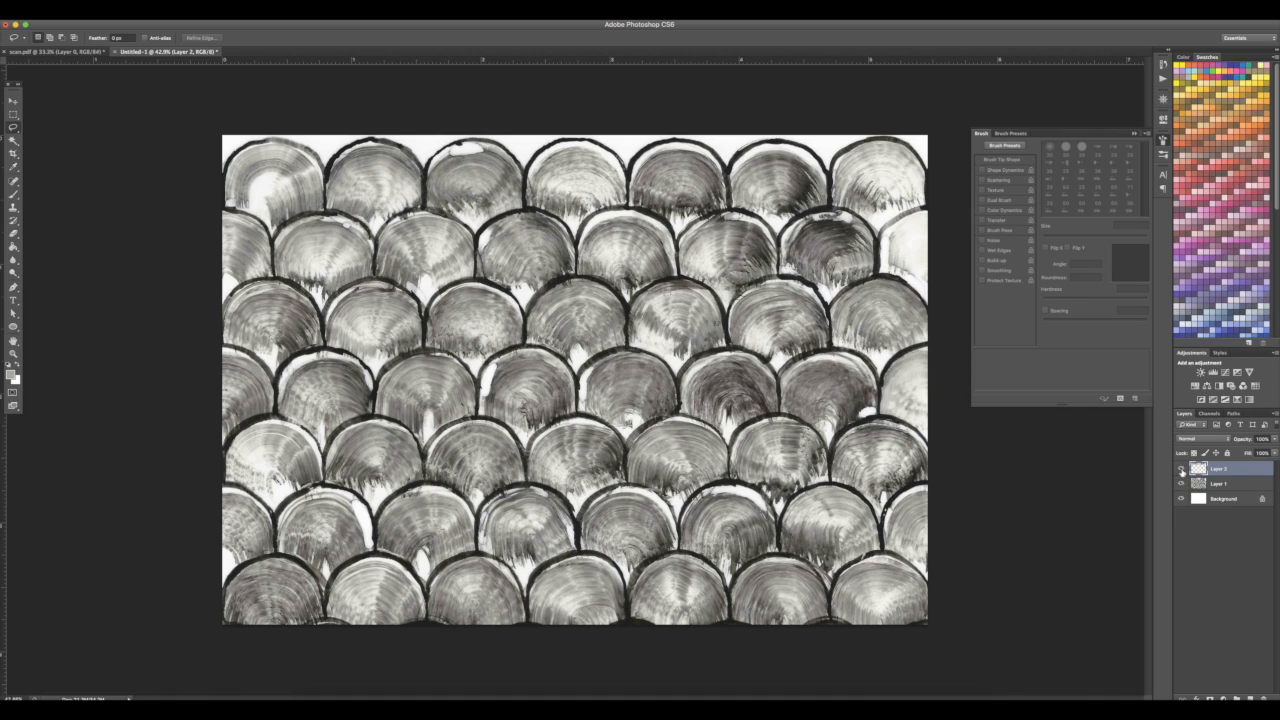
left_click(209, 14)
left_click(209, 14)
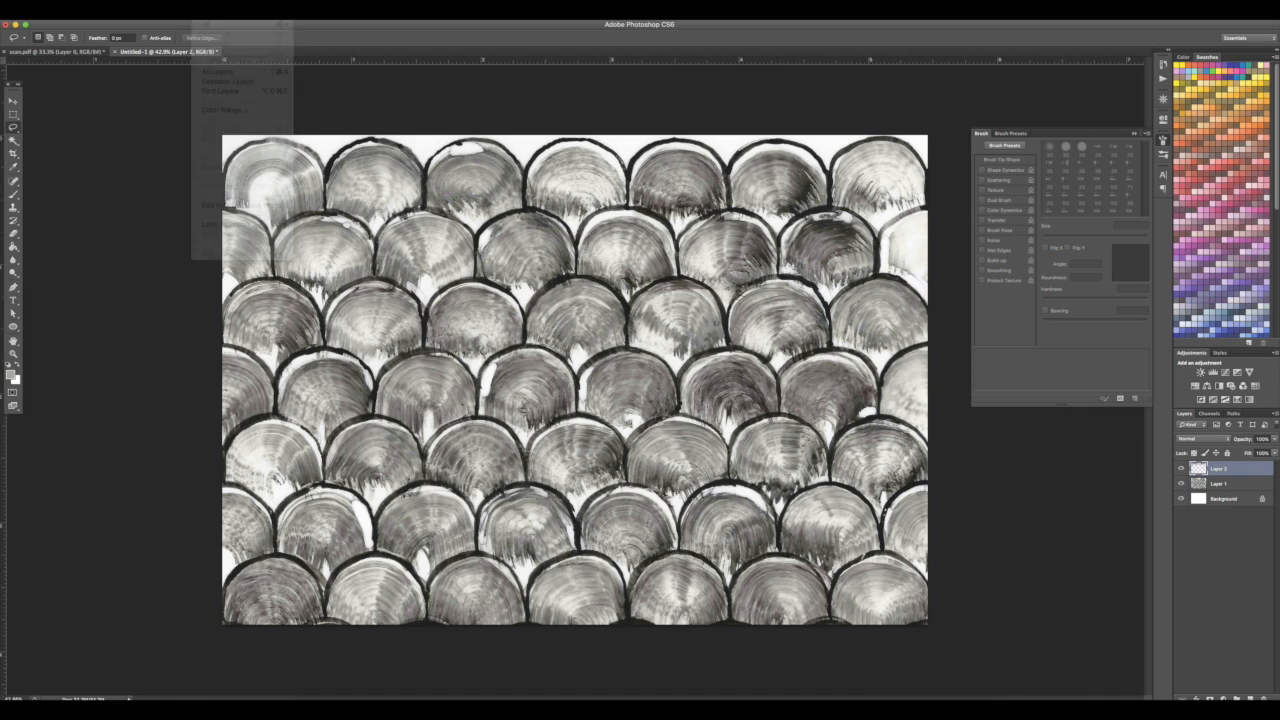
left_click(209, 14)
left_click(224, 109)
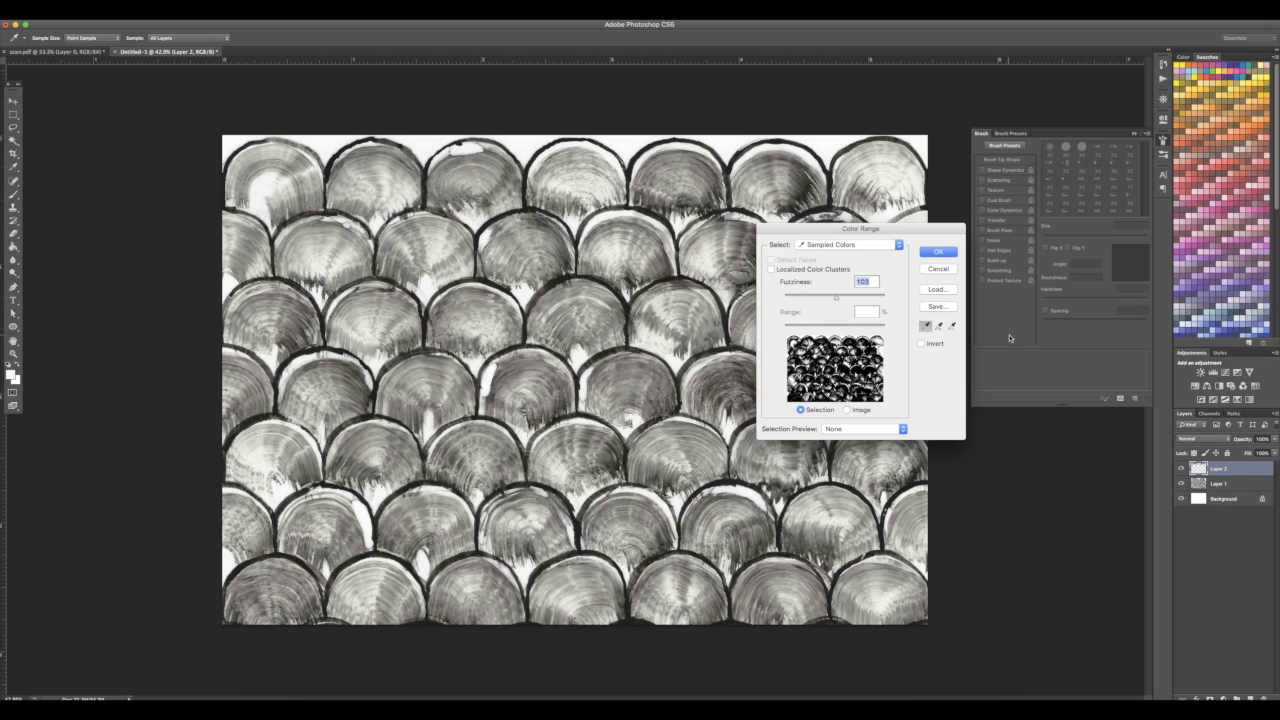
left_click(938, 252)
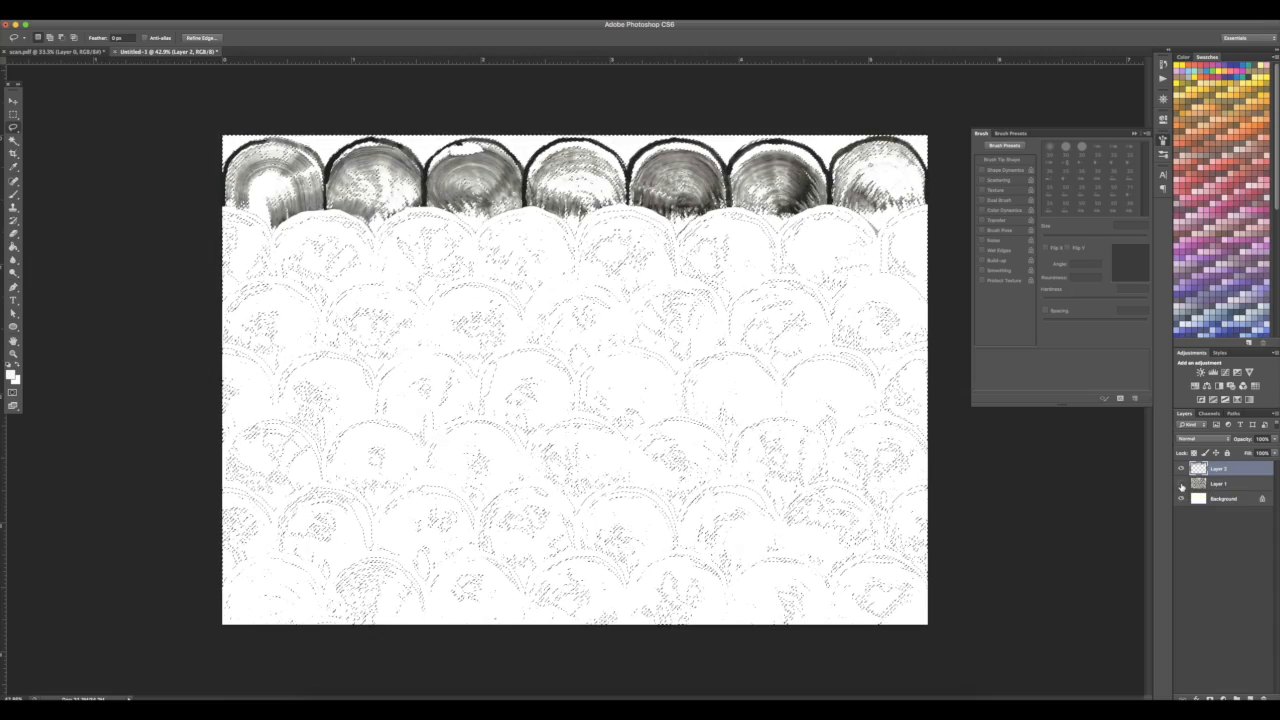
Select Layer 1, turn its visibility back on, and clear the selection
left_click(1212, 487)
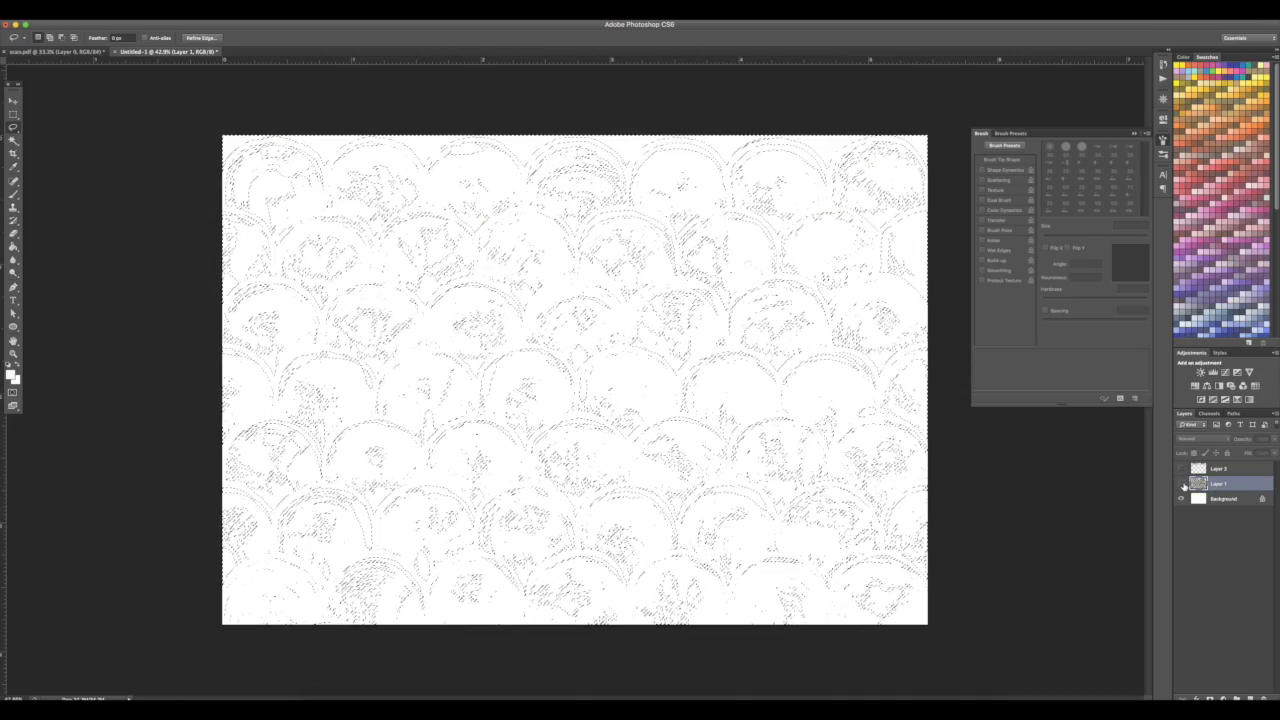
left_click(1182, 484)
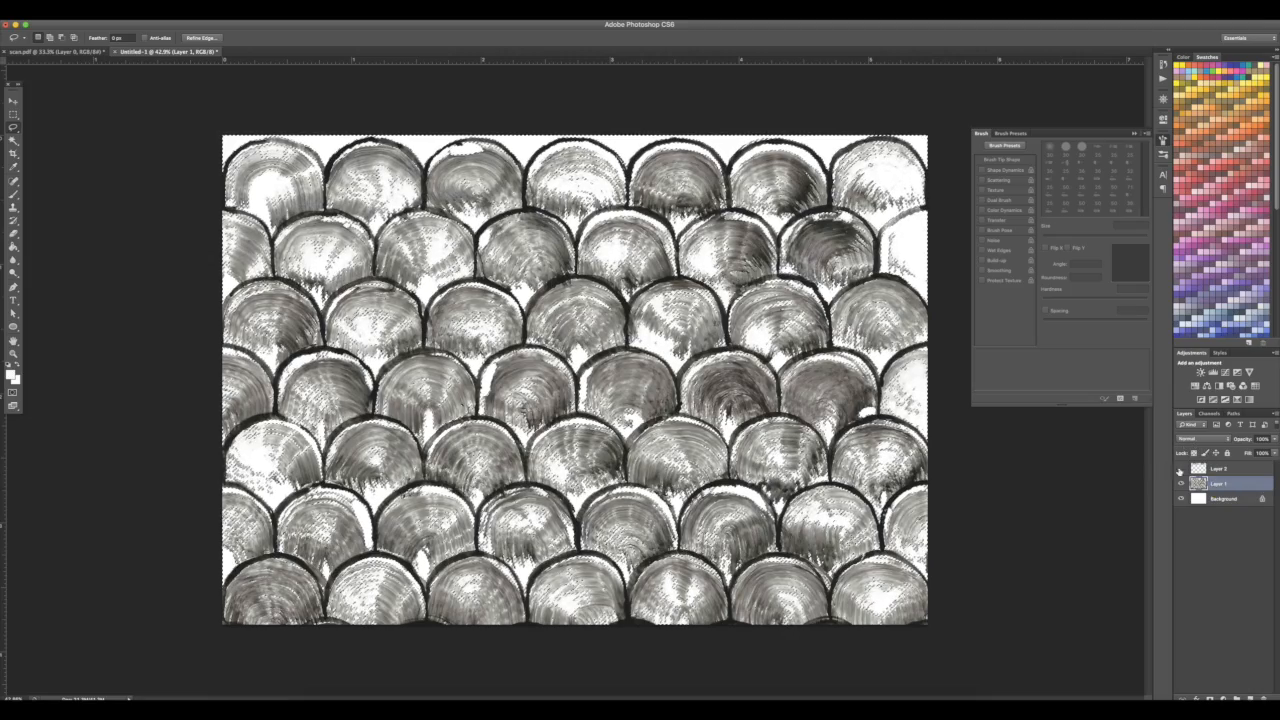
left_click(1182, 486)
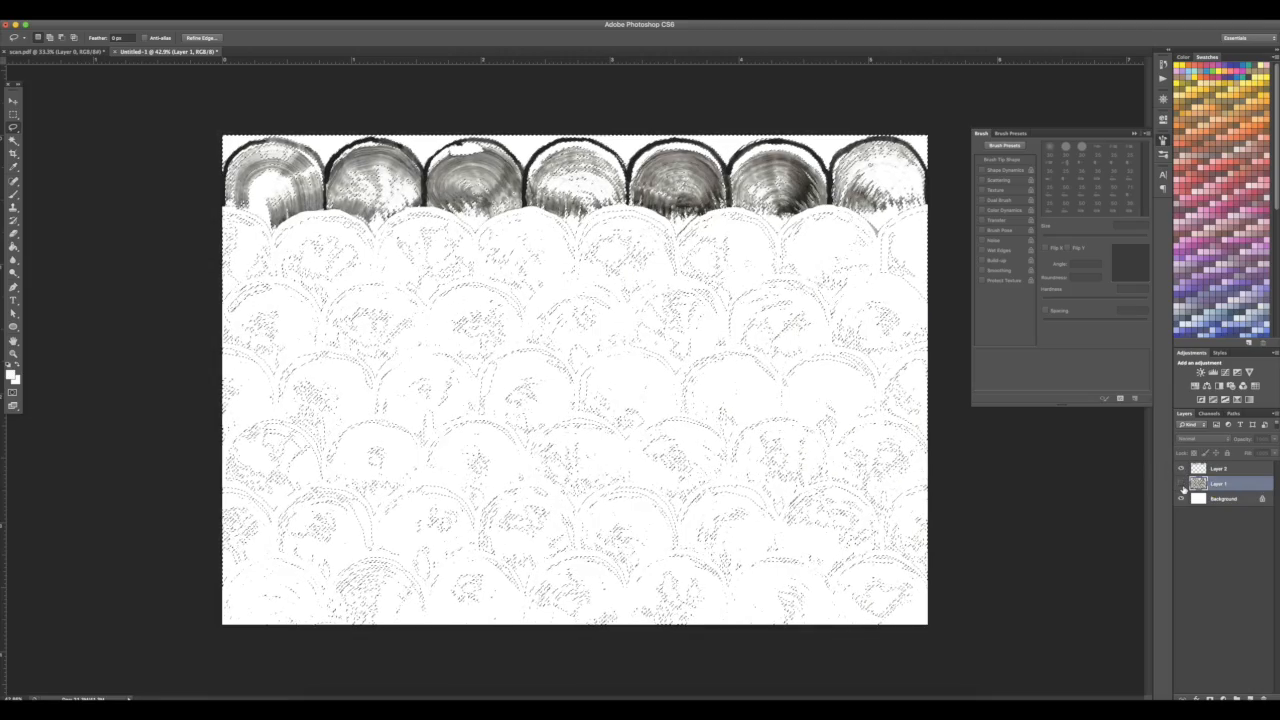
left_click(1182, 485)
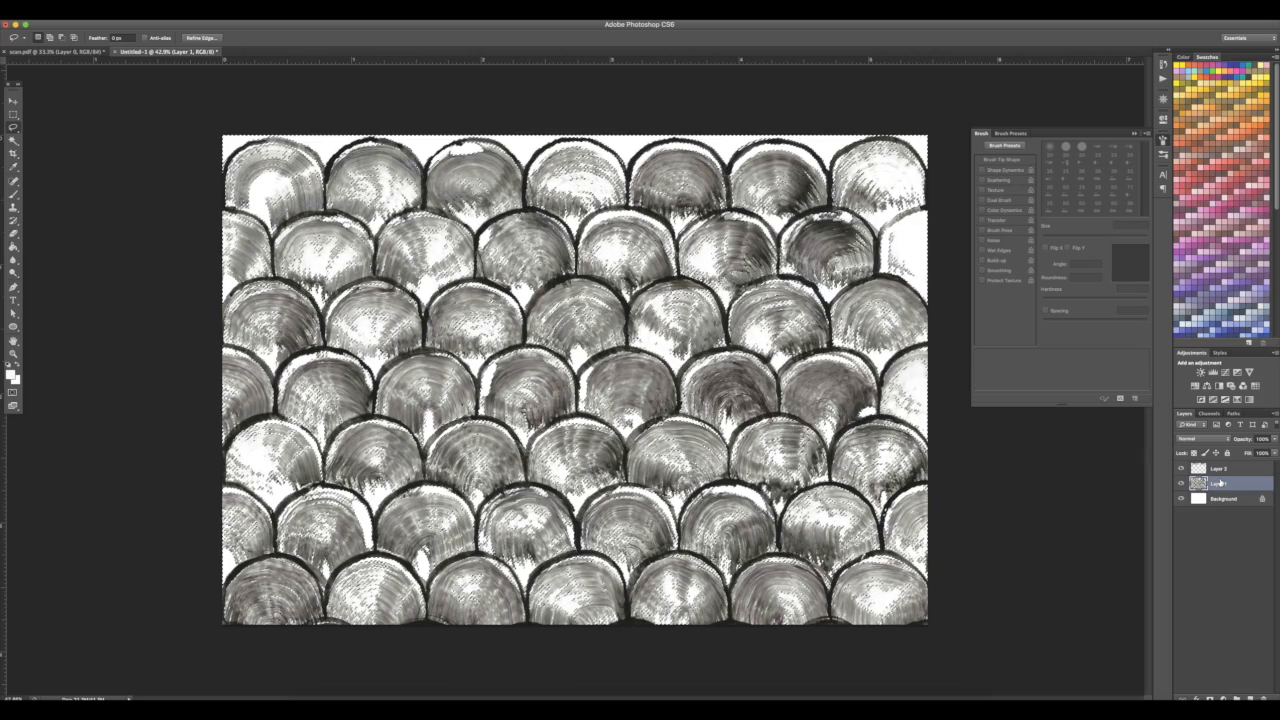
key("super+d")
Move the copied top row of scales down to the canvas bottom, nudging it up three steps
key("v")
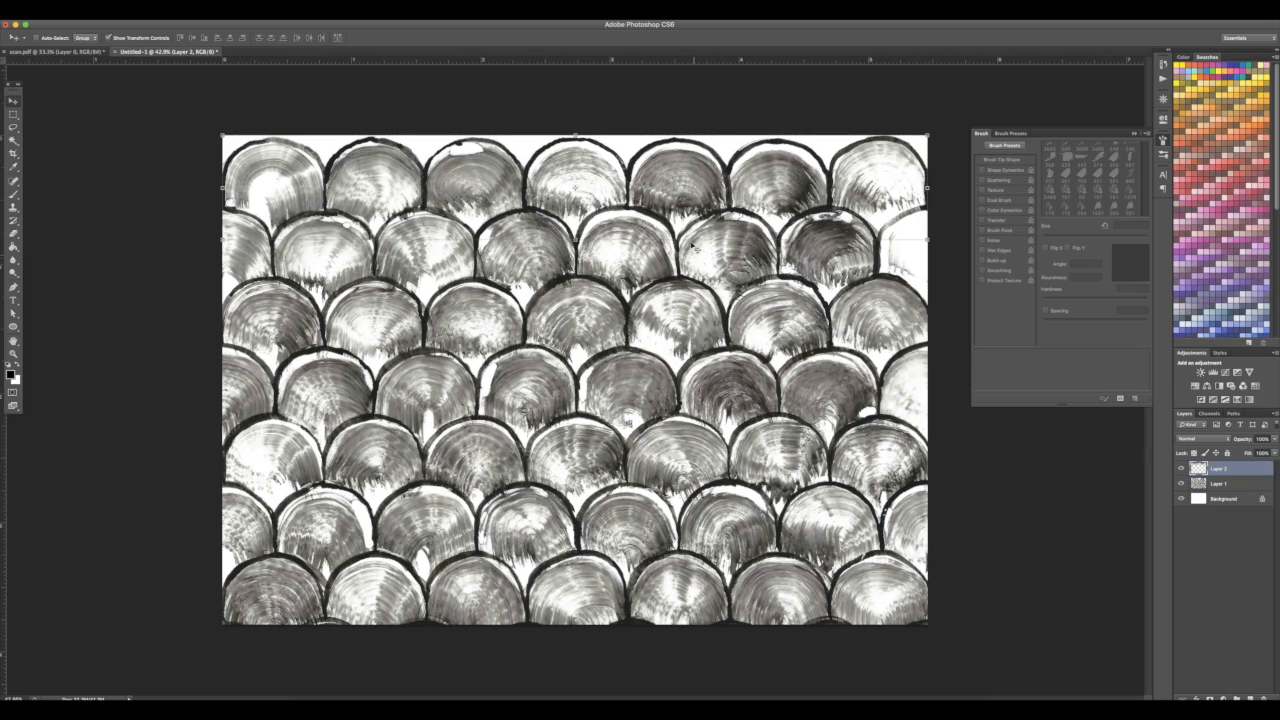
left_click_drag(683, 203, 691, 614)
key("Up")
key("Up")
key("Up")
key("Up")
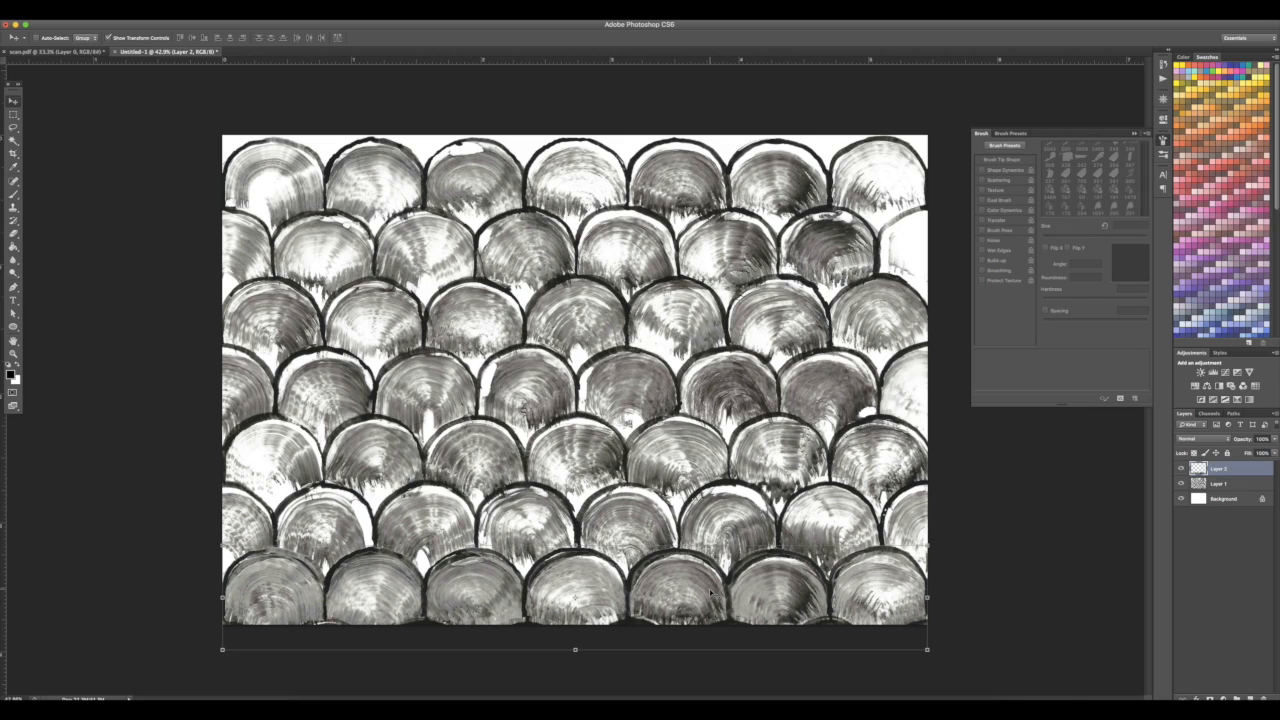
Load Layer 2's pixels as a selection and delete that area from Layer 1
right_click(735, 575)
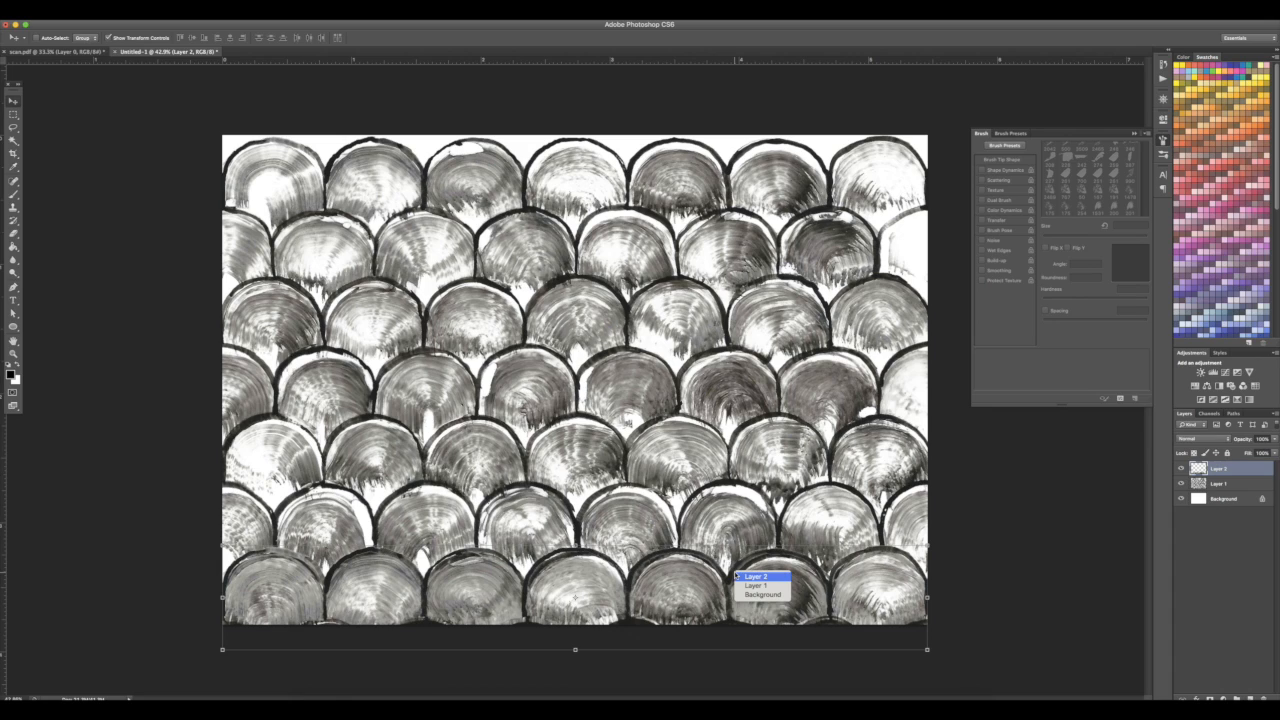
left_click(1046, 528)
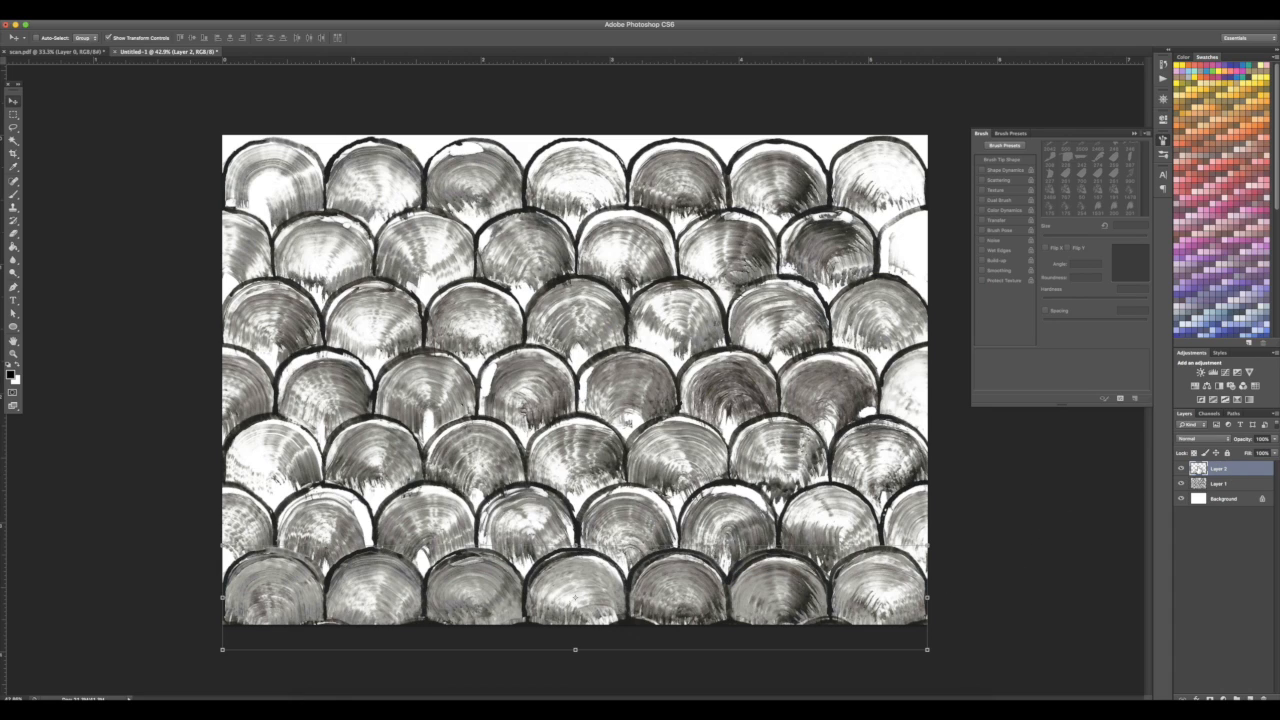
right_click(1198, 468)
left_click(1095, 495)
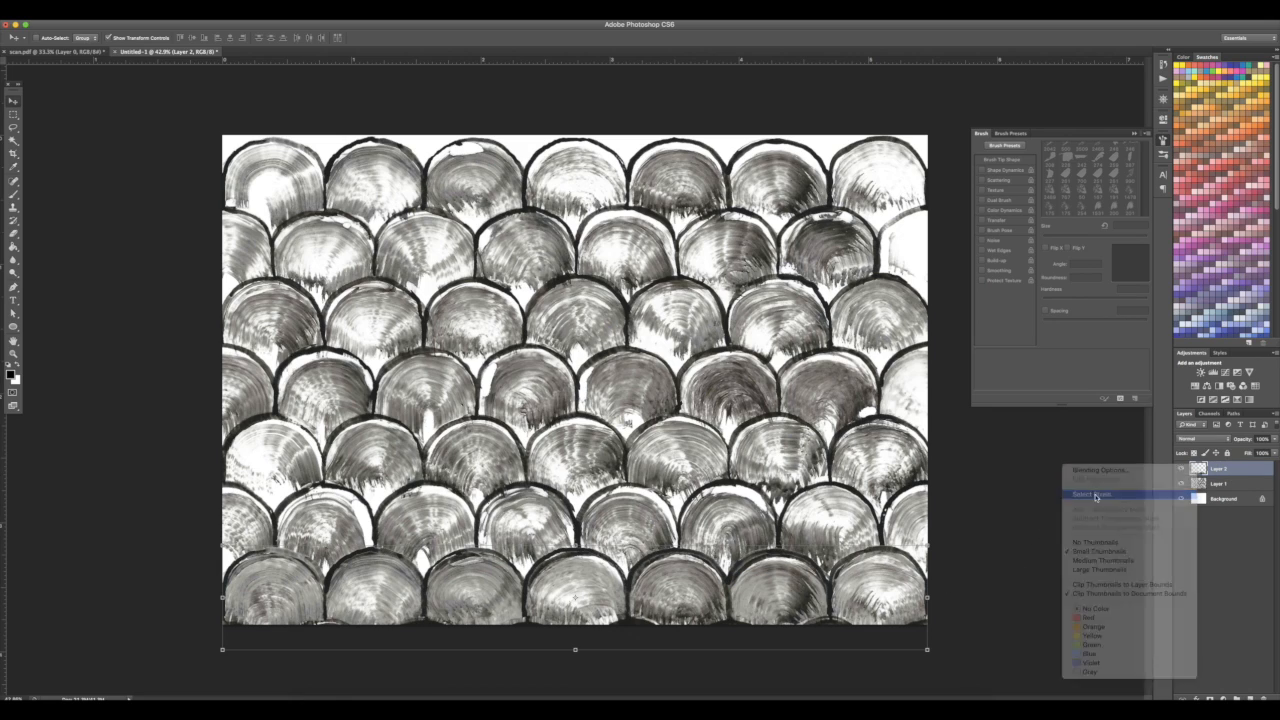
left_click(1221, 485)
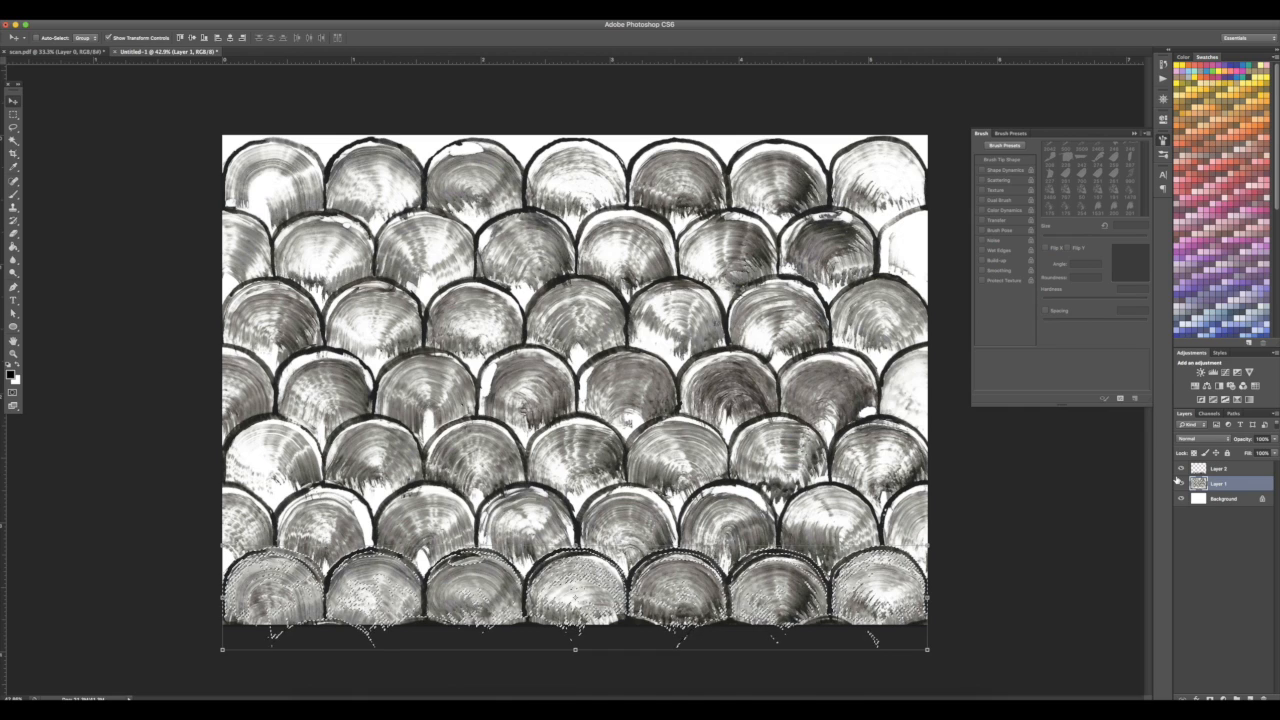
key("Delete")
key("super+d")
Hide Layer 2 and erase the leftover fragments along Layer 1's bottom edge with an enlarged brush
left_click(1181, 470)
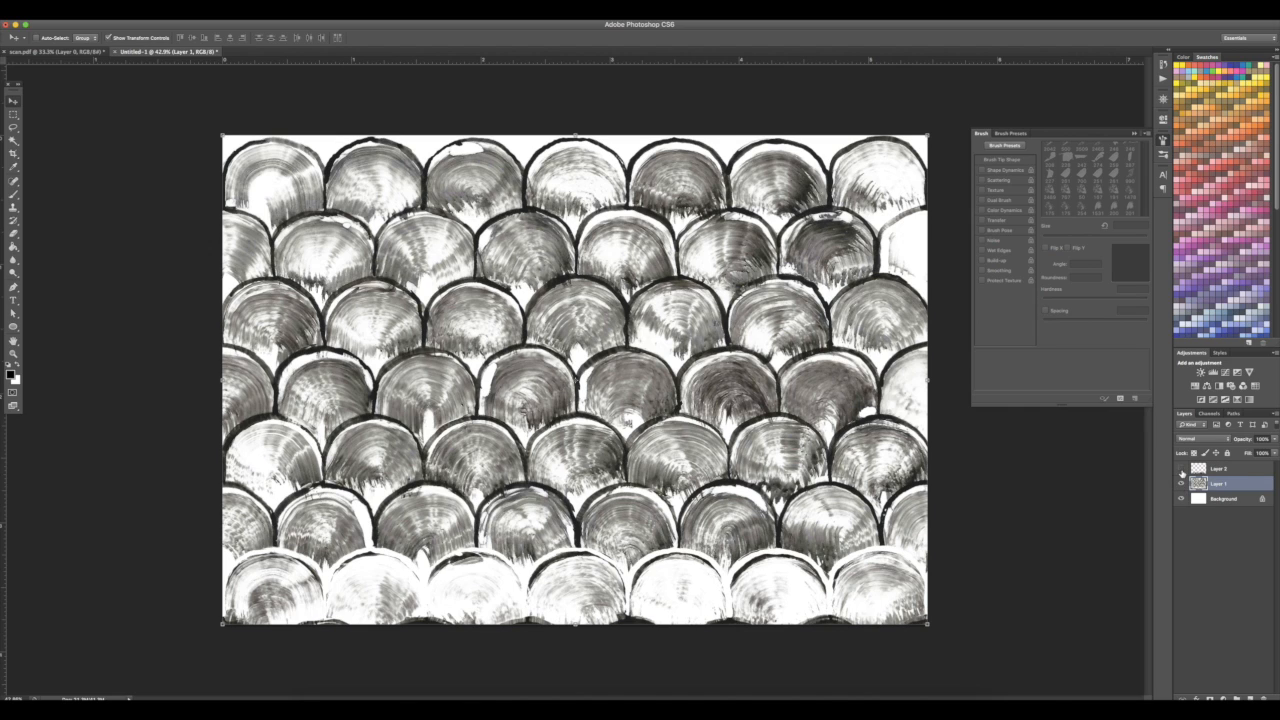
key("b")
key("bracketright")
key("bracketright")
key("bracketright")
key("bracketright")
key("bracketright")
key("bracketright")
key("bracketright")
key("bracketright")
key("bracketright")
key("bracketright")
mouse_move(543, 582)
left_mouse_down()
mouse_move(577, 562)
mouse_move(548, 621)
mouse_move(594, 570)
mouse_move(639, 616)
mouse_move(656, 564)
mouse_move(685, 564)
mouse_move(676, 559)
mouse_move(668, 633)
mouse_move(710, 578)
mouse_move(808, 576)
mouse_move(805, 590)
mouse_move(842, 610)
mouse_move(839, 587)
mouse_move(900, 564)
mouse_move(911, 635)
mouse_move(519, 587)
mouse_move(491, 564)
mouse_move(432, 576)
mouse_move(479, 559)
mouse_move(521, 613)
mouse_move(416, 570)
mouse_move(342, 574)
mouse_move(427, 605)
mouse_move(434, 621)
mouse_move(324, 599)
mouse_move(285, 559)
mouse_move(315, 582)
mouse_move(317, 625)
mouse_move(234, 637)
left_mouse_up()
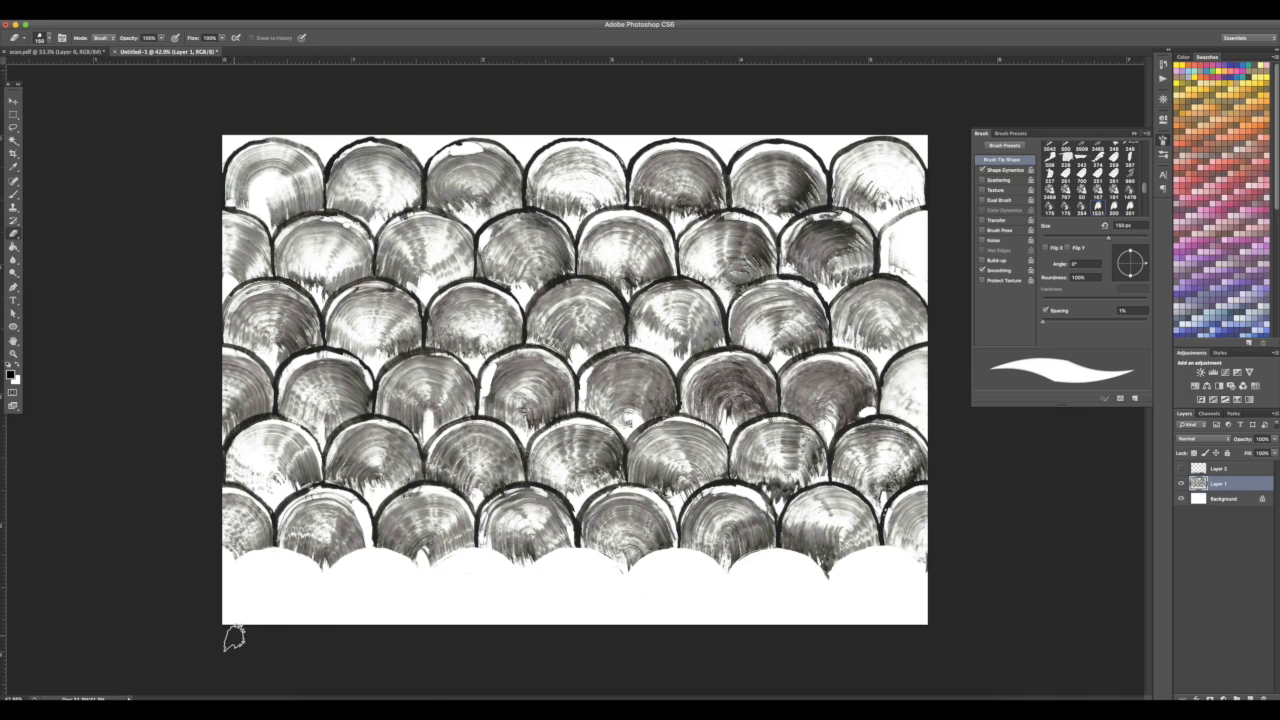
Show Layer 2 again and merge it down into Layer 1
left_click(1181, 468)
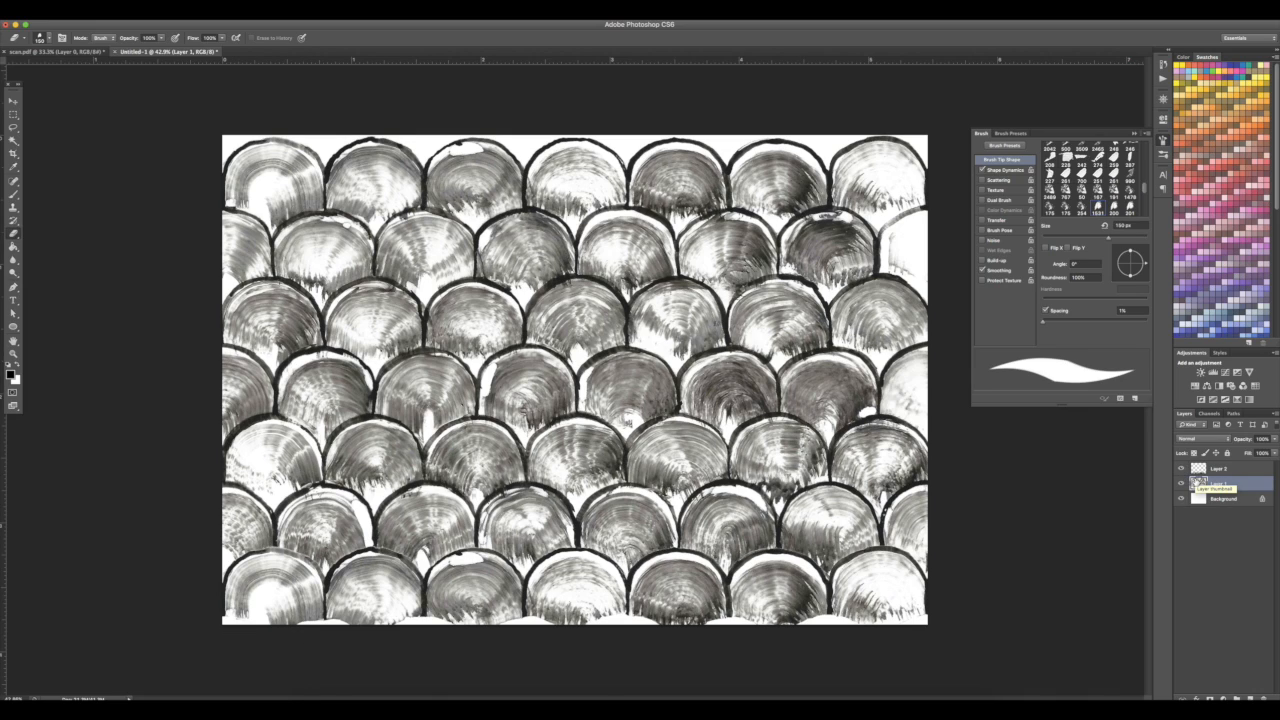
left_click(1215, 468)
key("c")
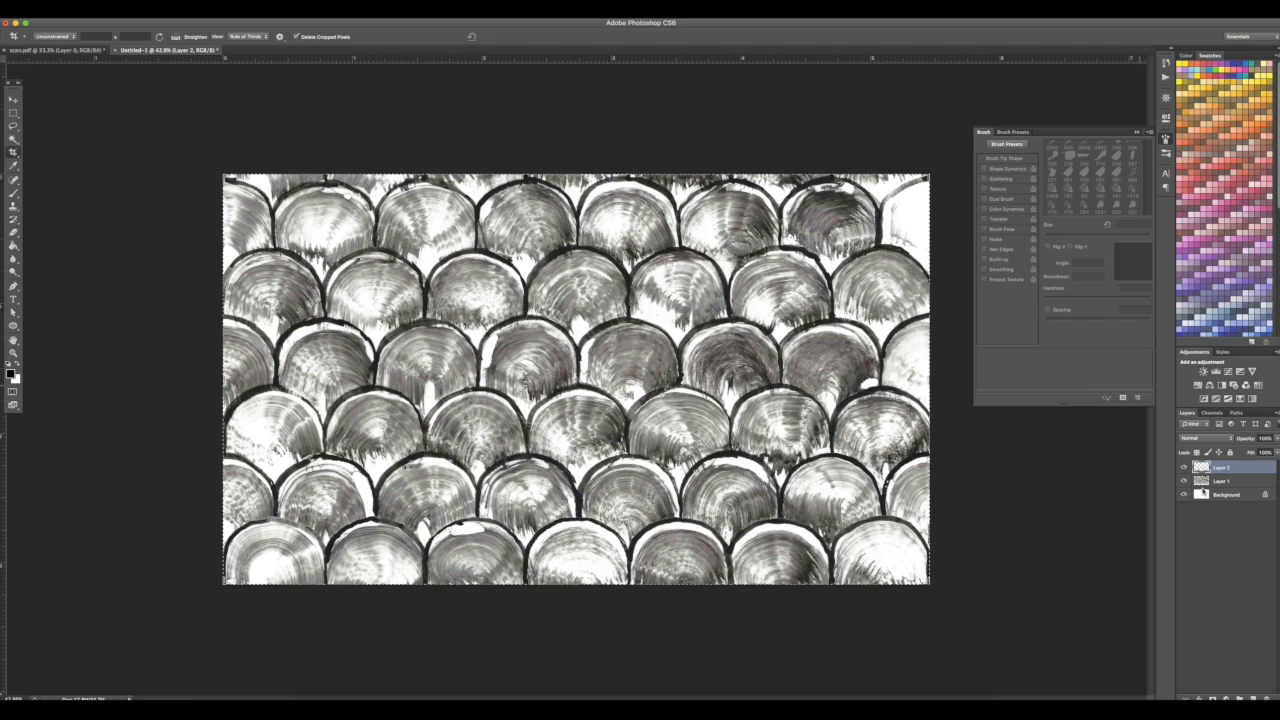
key("super+e")
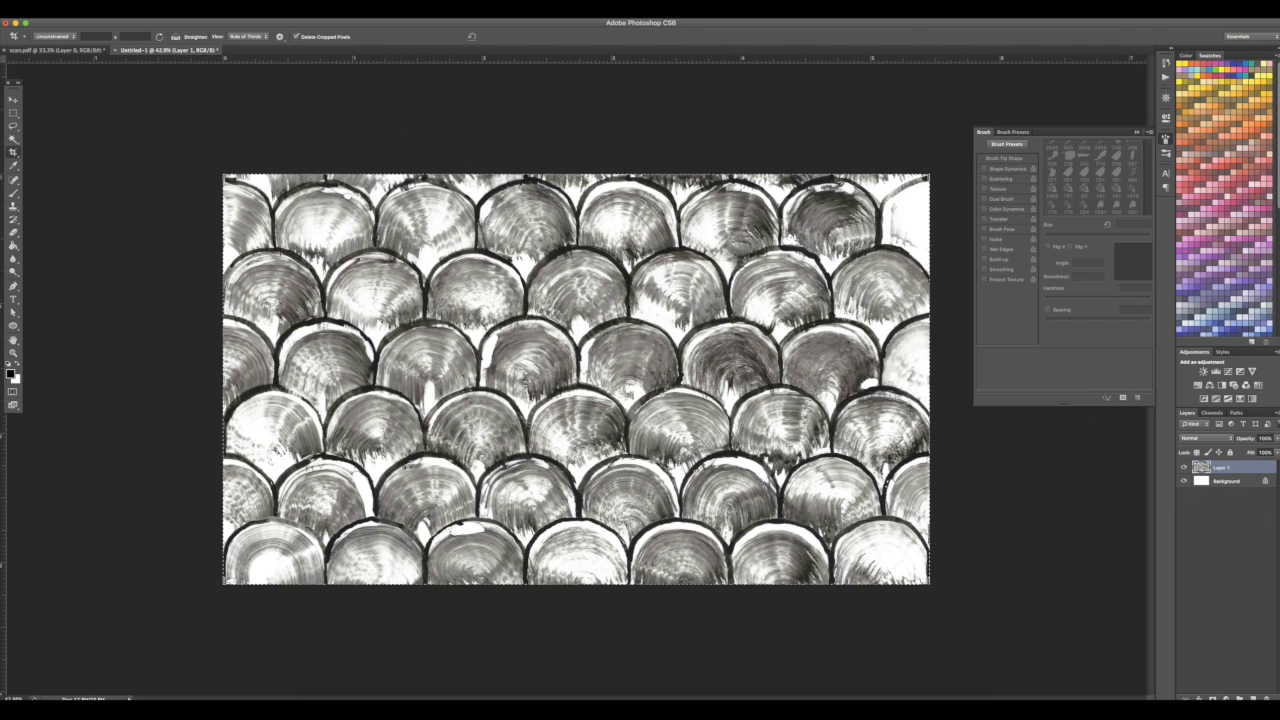
Preview the Offset filter with Wrap Around to check the pattern's seams, then cancel it
left_click(236, 13)
mouse_move(256, 205)
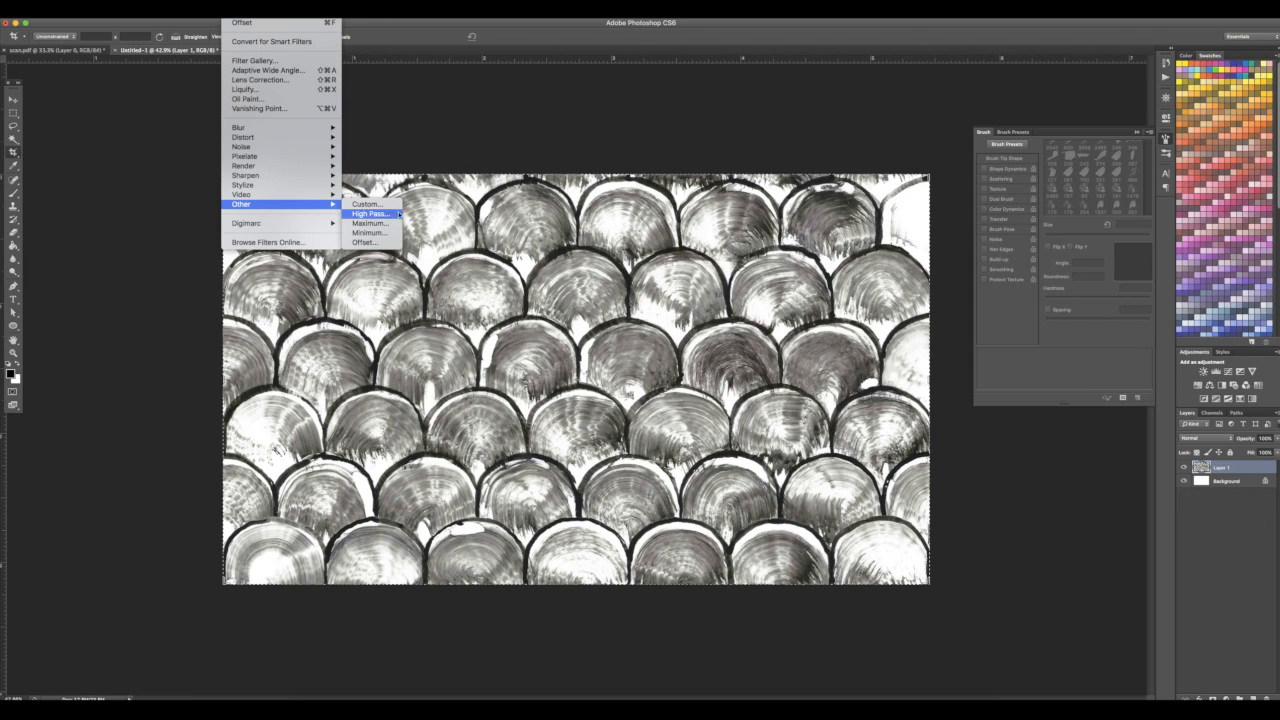
left_click(364, 242)
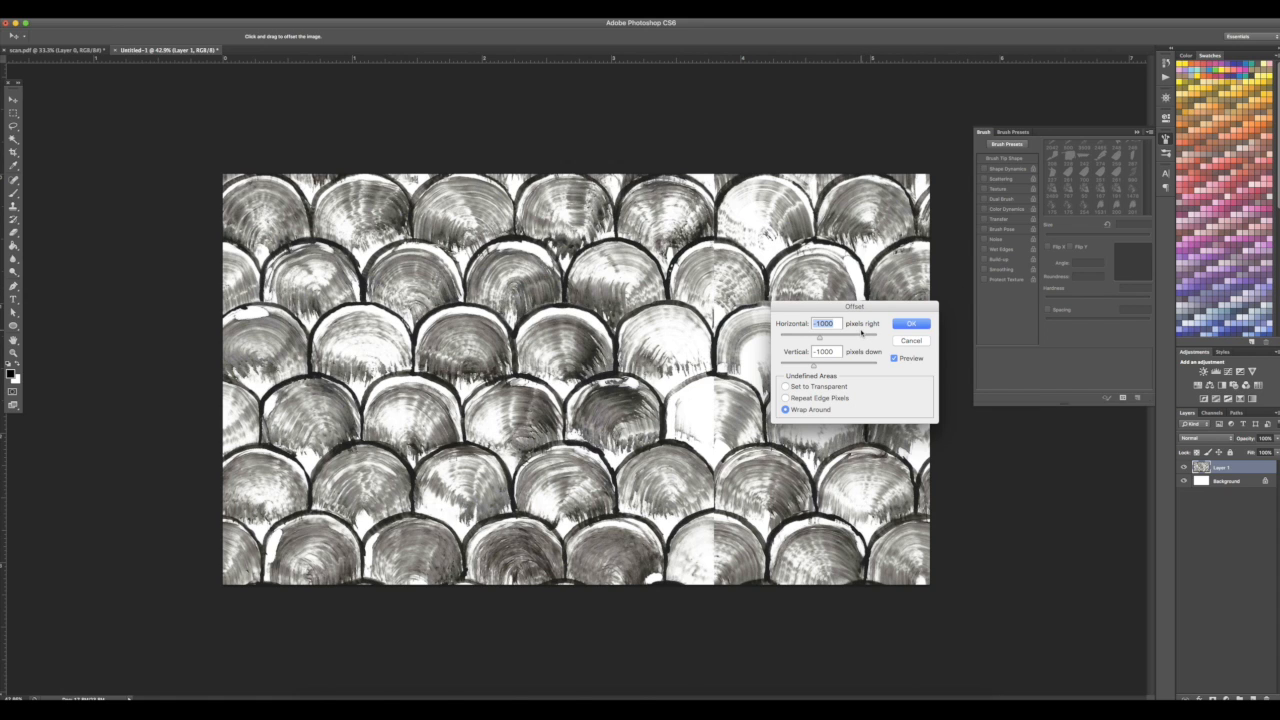
scroll(425, 412, "up", 6)
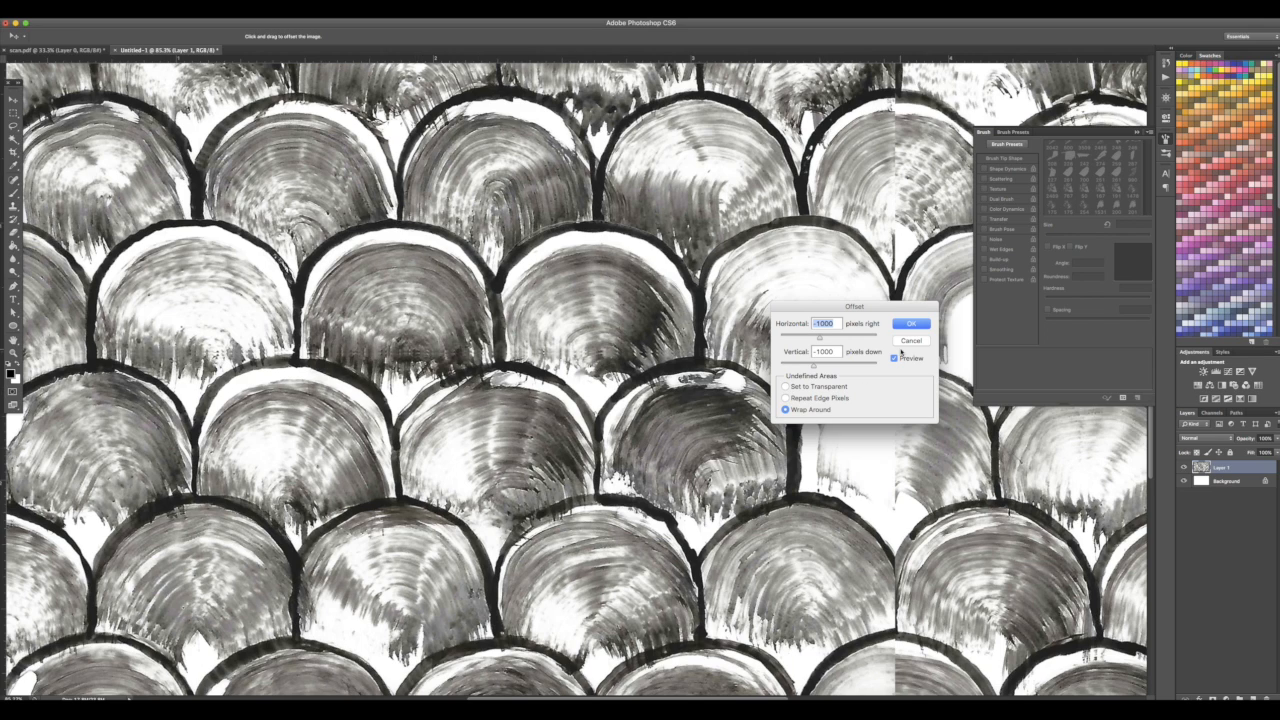
left_click(906, 341)
key("c")
scroll(740, 395, "up", 5)
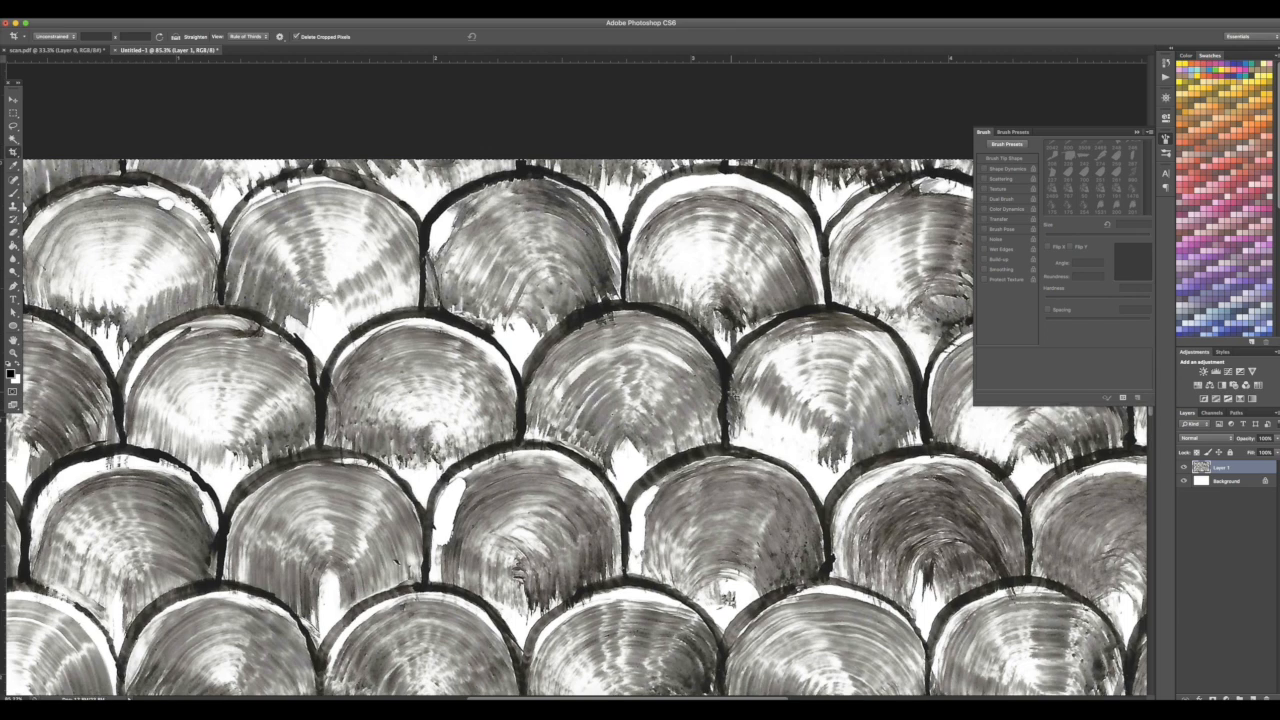
Commit the crop on the canvas, then preview the Offset filter with Wrap Around to check the seams and cancel it
scroll(606, 224, "down", 10)
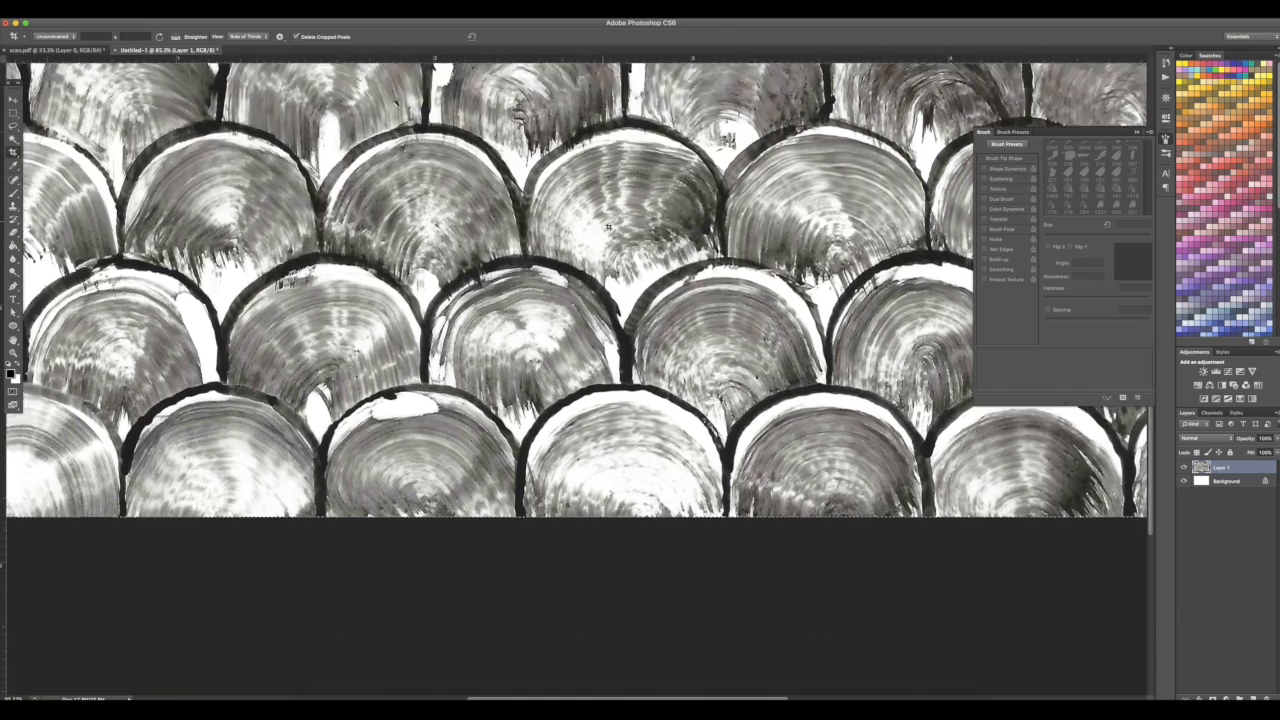
scroll(606, 224, "up", 10)
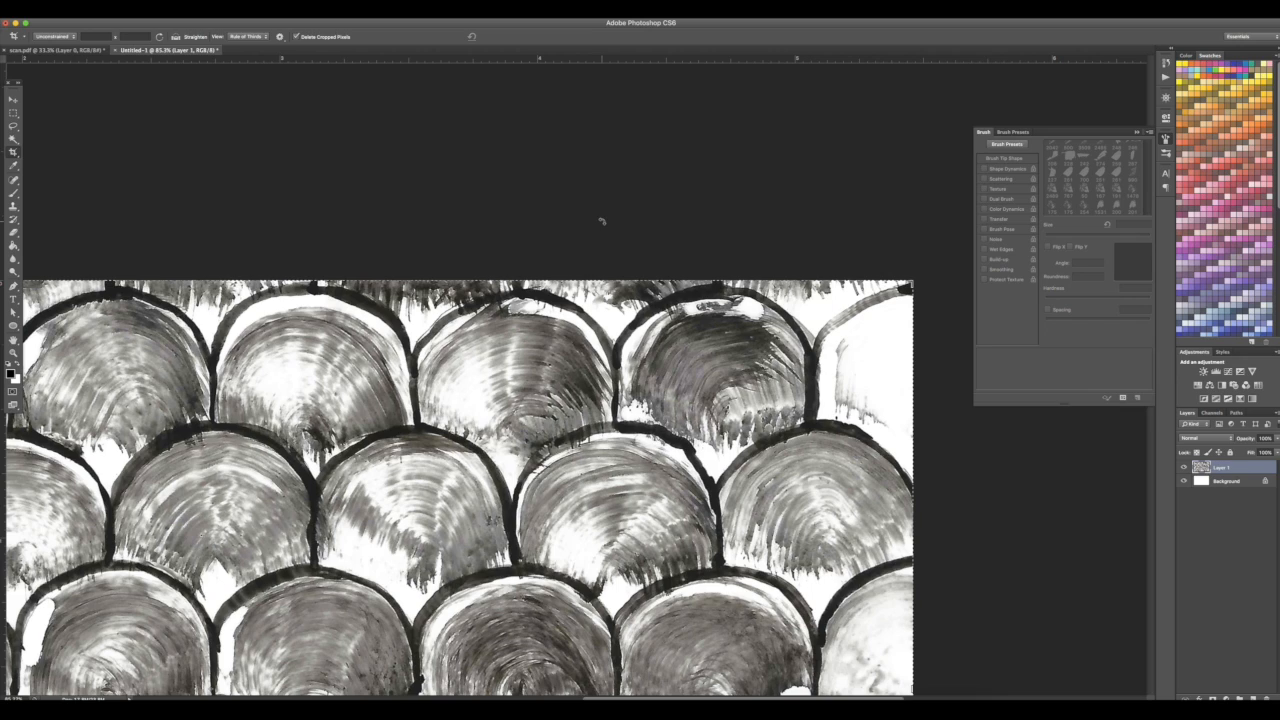
left_click(243, 279)
left_click_drag(243, 279, 243, 278)
key("Return")
left_click(237, 13)
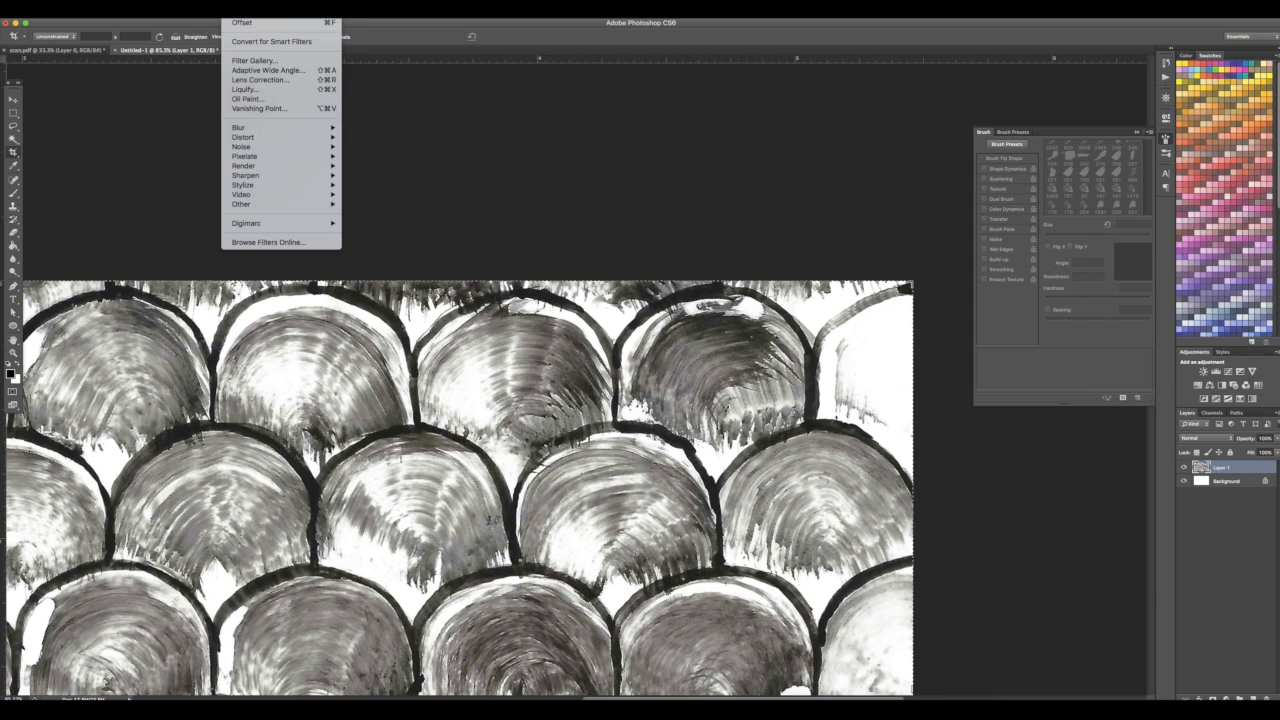
left_click(380, 242)
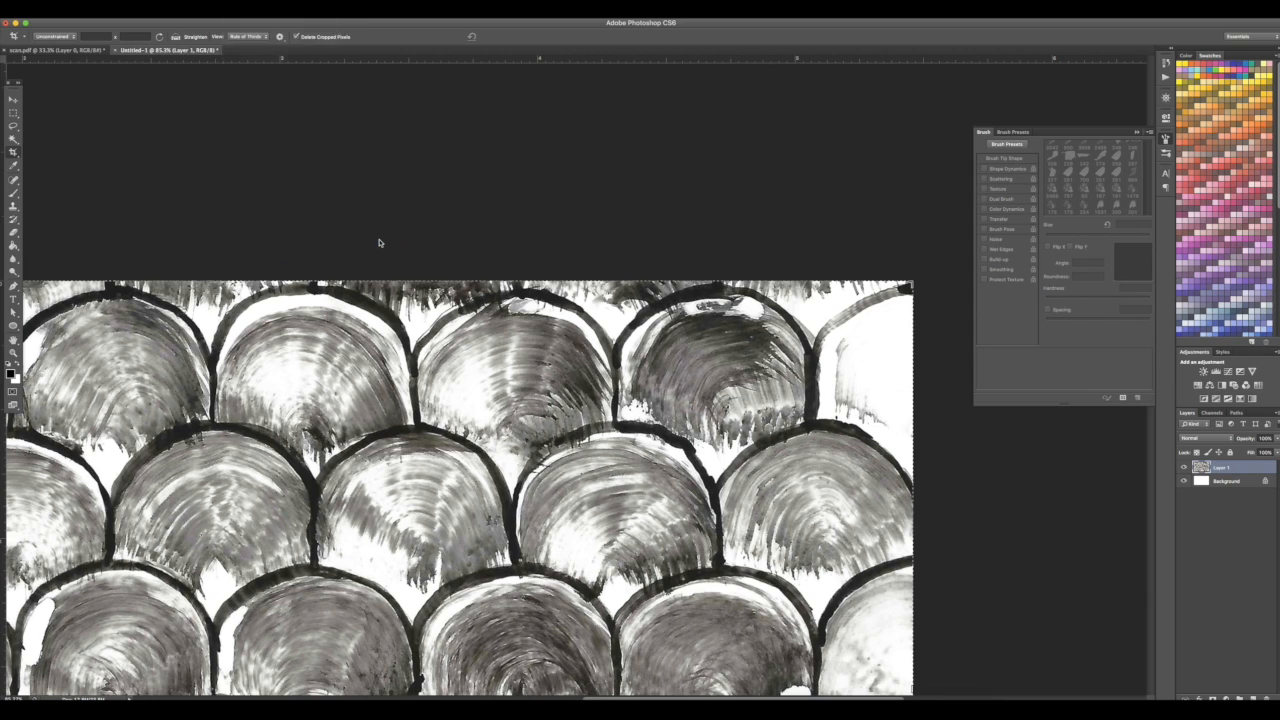
scroll(530, 342, "down", 5)
scroll(530, 342, "left", 5)
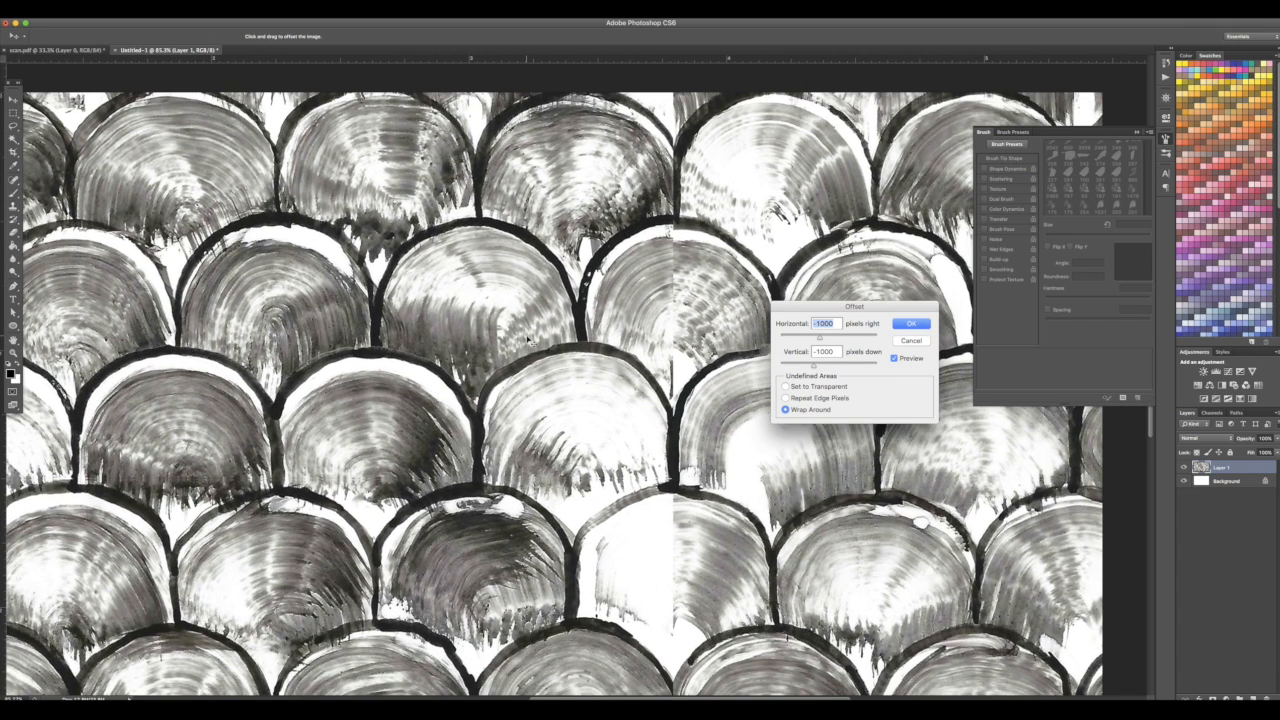
left_click(912, 341)
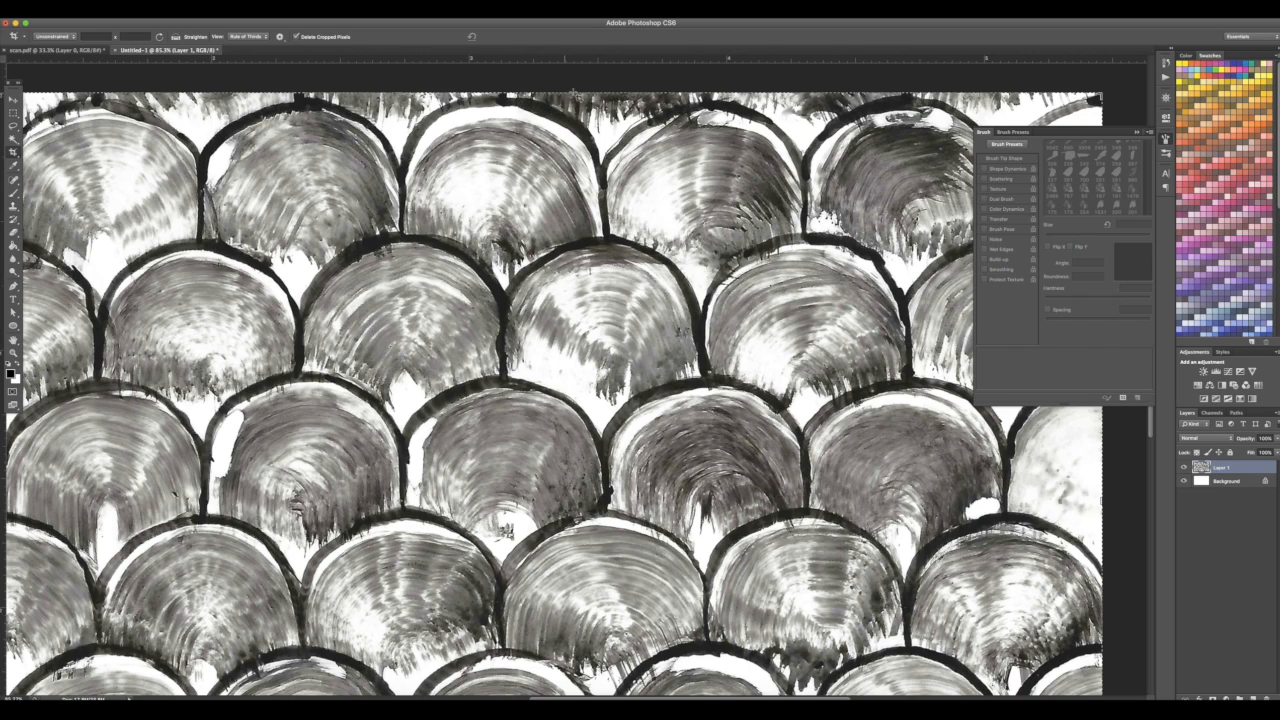
Commit the crop again and re-examine the wrapped seams in the Offset filter preview before cancelling
left_click(517, 91)
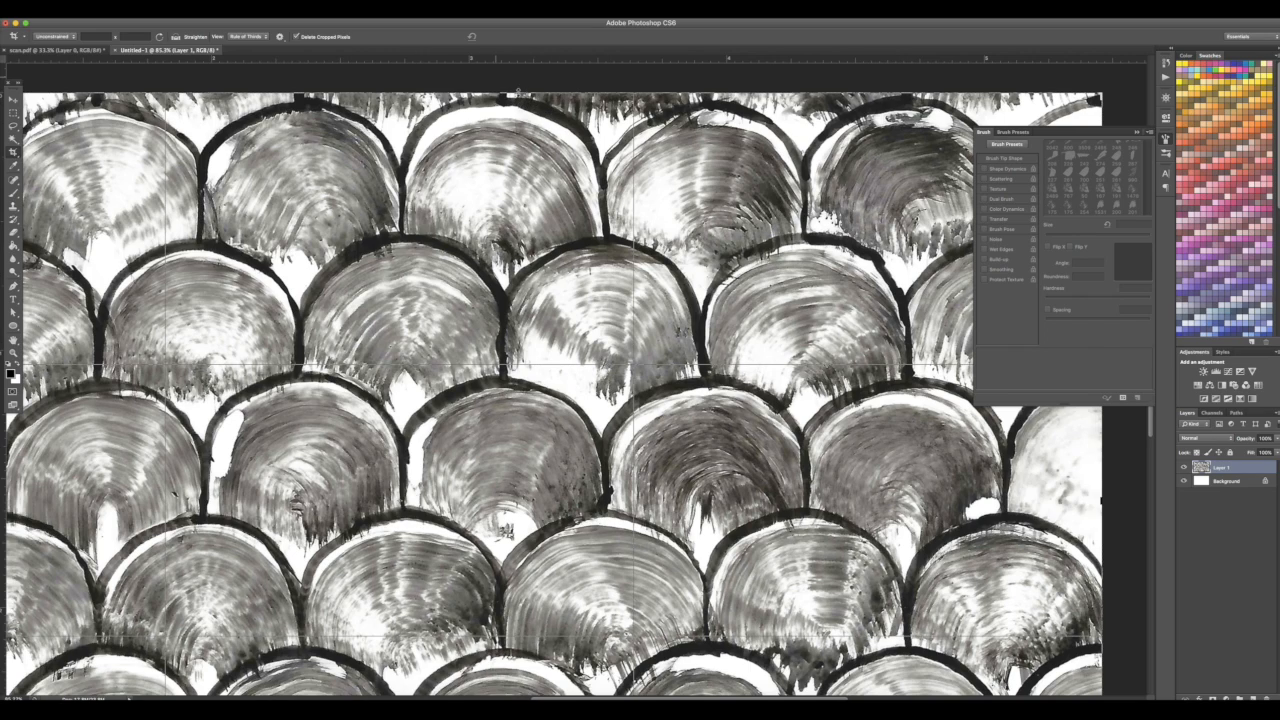
left_click_drag(517, 91, 517, 92)
key("Return")
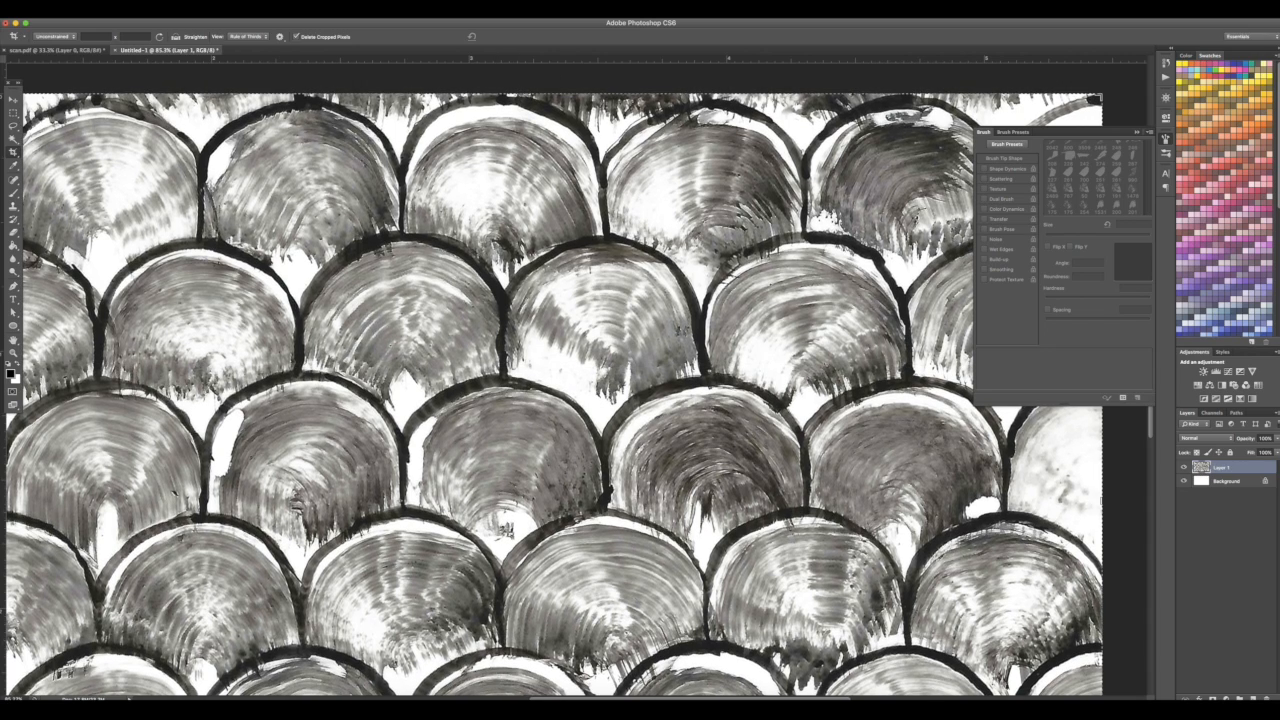
left_click(248, 8)
mouse_move(260, 204)
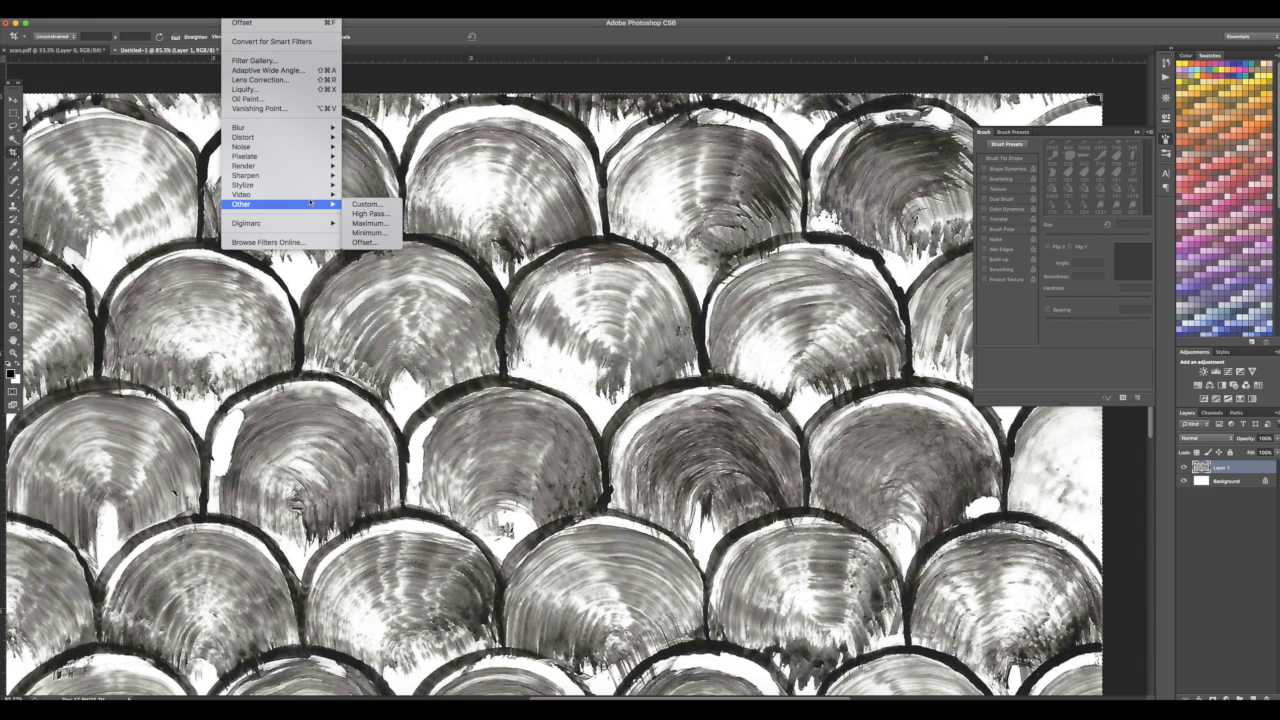
left_click(380, 242)
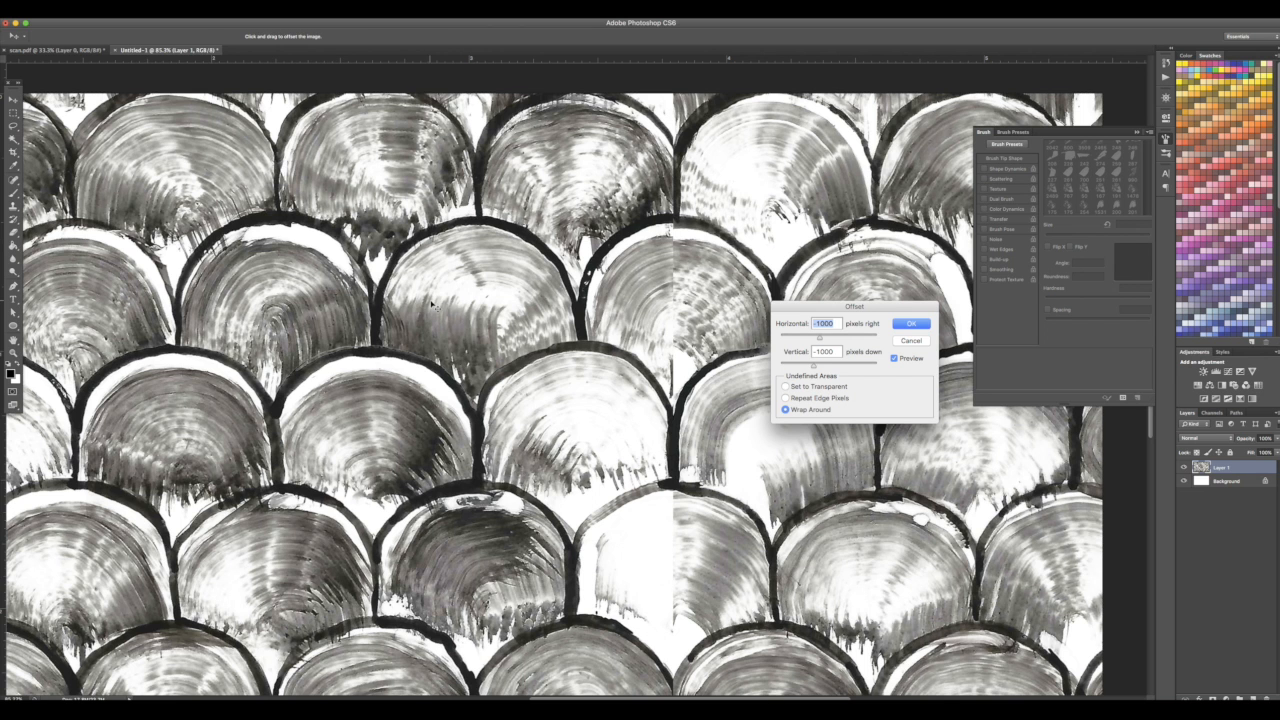
scroll(426, 312, "left", 1)
scroll(426, 312, "down", 1)
scroll(426, 312, "left", 1)
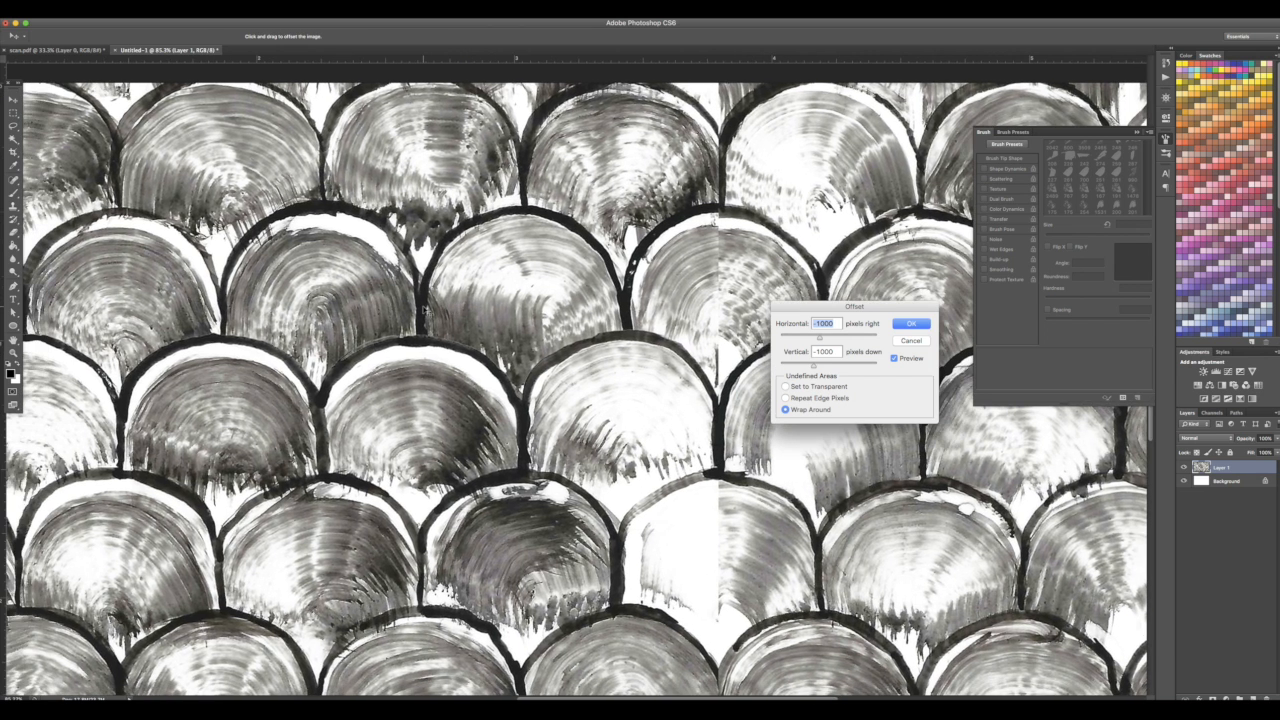
scroll(426, 312, "left", 3)
scroll(426, 312, "down", 1)
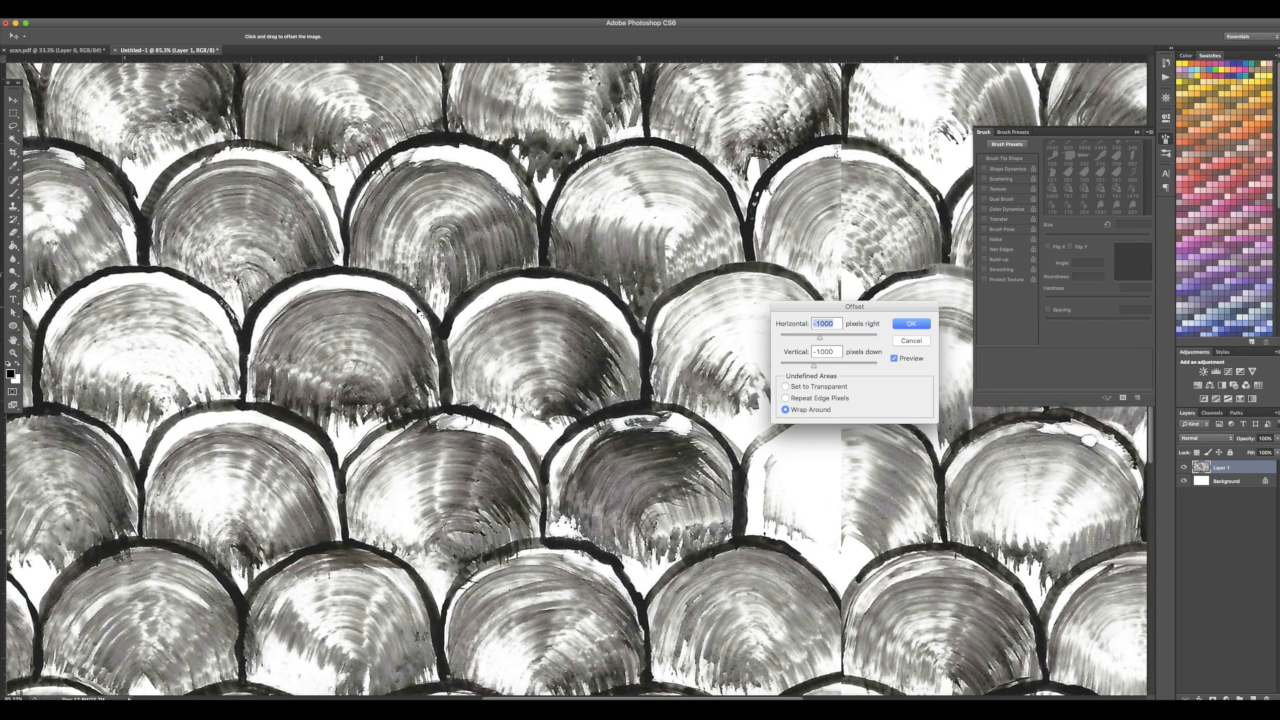
left_click(903, 340)
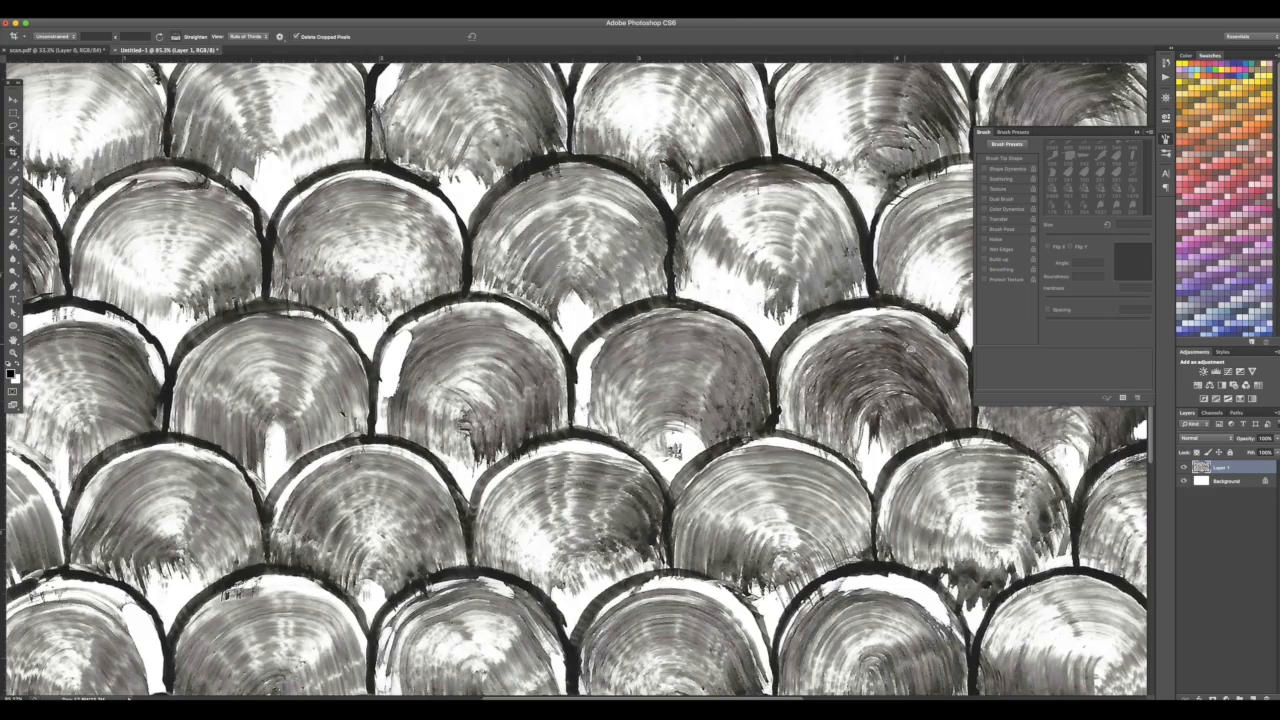
Lasso-select the column of scales along the image's left edge and copy the selection to a new layer
key("super+minus")
key("super+minus")
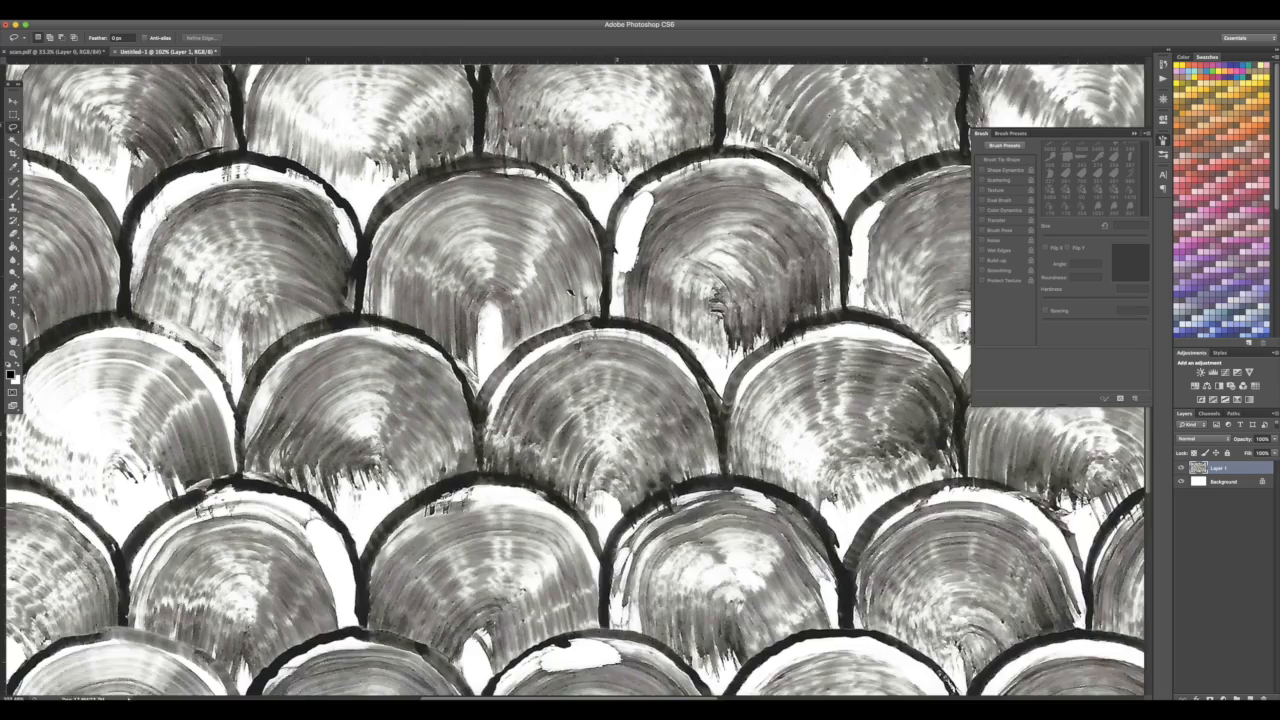
scroll(300, 600, "left", 4)
scroll(300, 600, "up", 2)
mouse_move(253, 590)
left_mouse_down()
mouse_move(370, 594)
mouse_move(420, 500)
mouse_move(381, 465)
left_mouse_up()
scroll(328, 522, "up", 3)
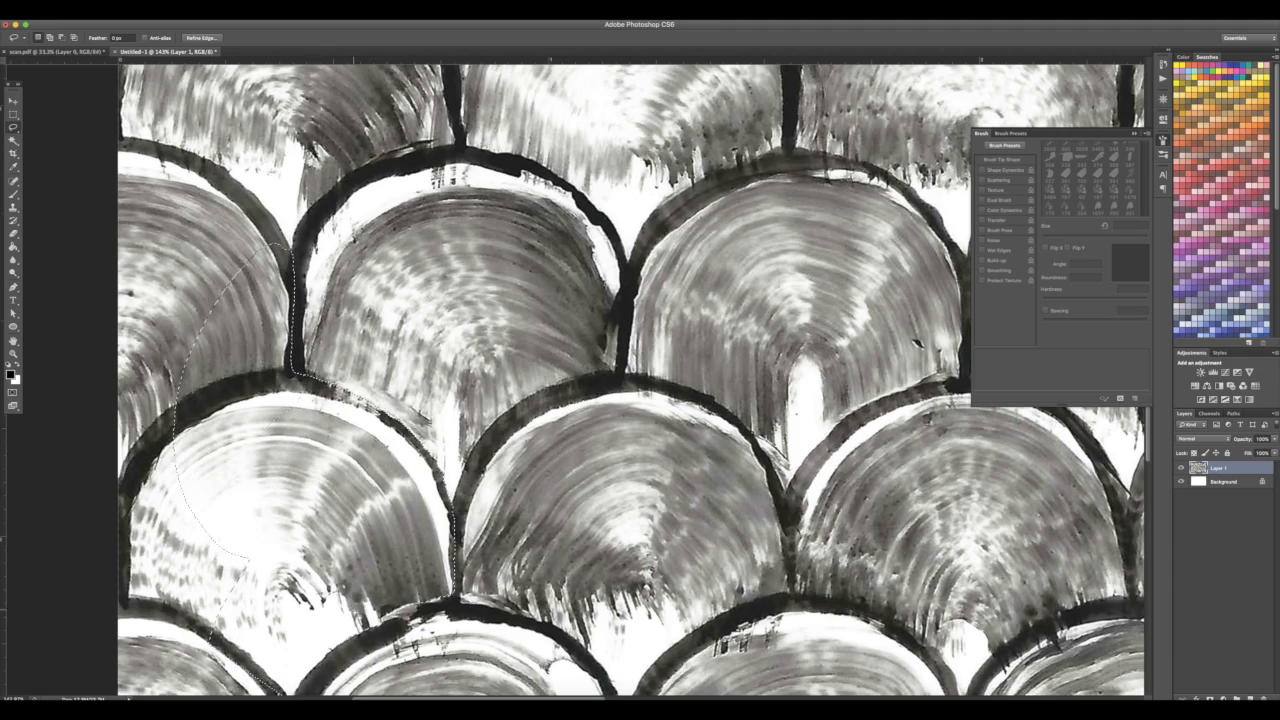
scroll(143, 530, "down", 5)
scroll(143, 530, "up", 3)
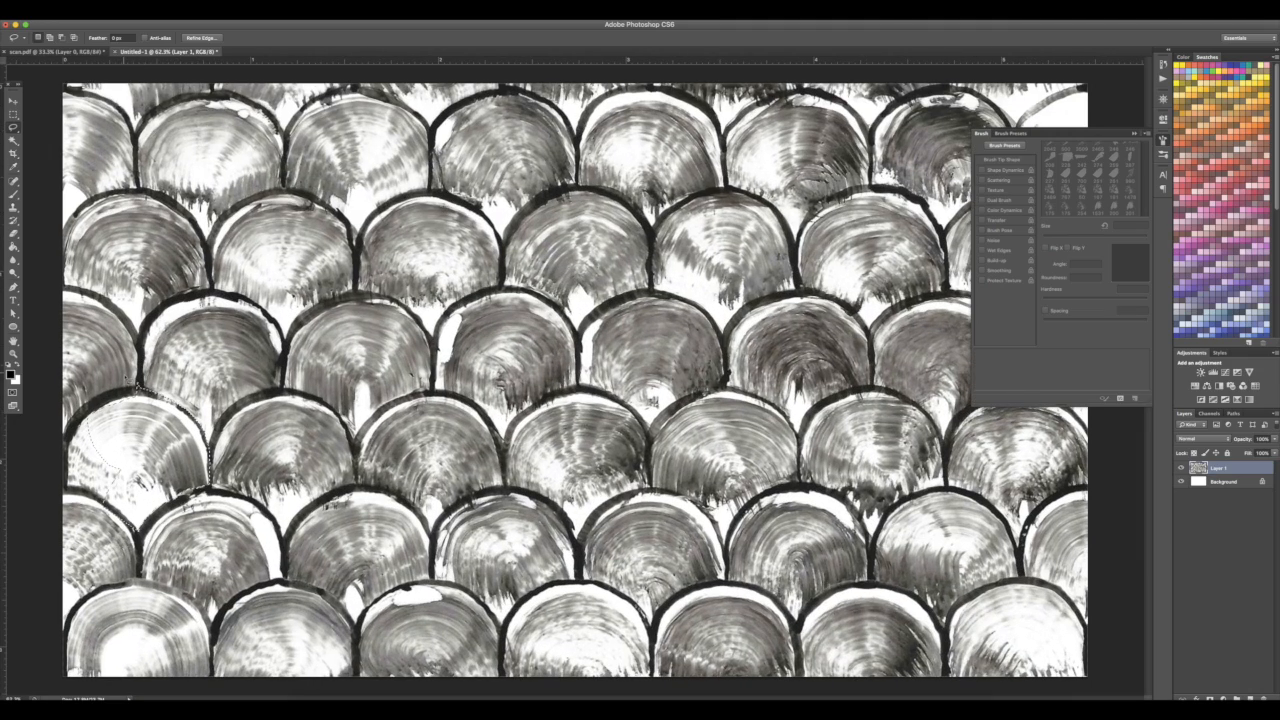
scroll(111, 449, "down", 2)
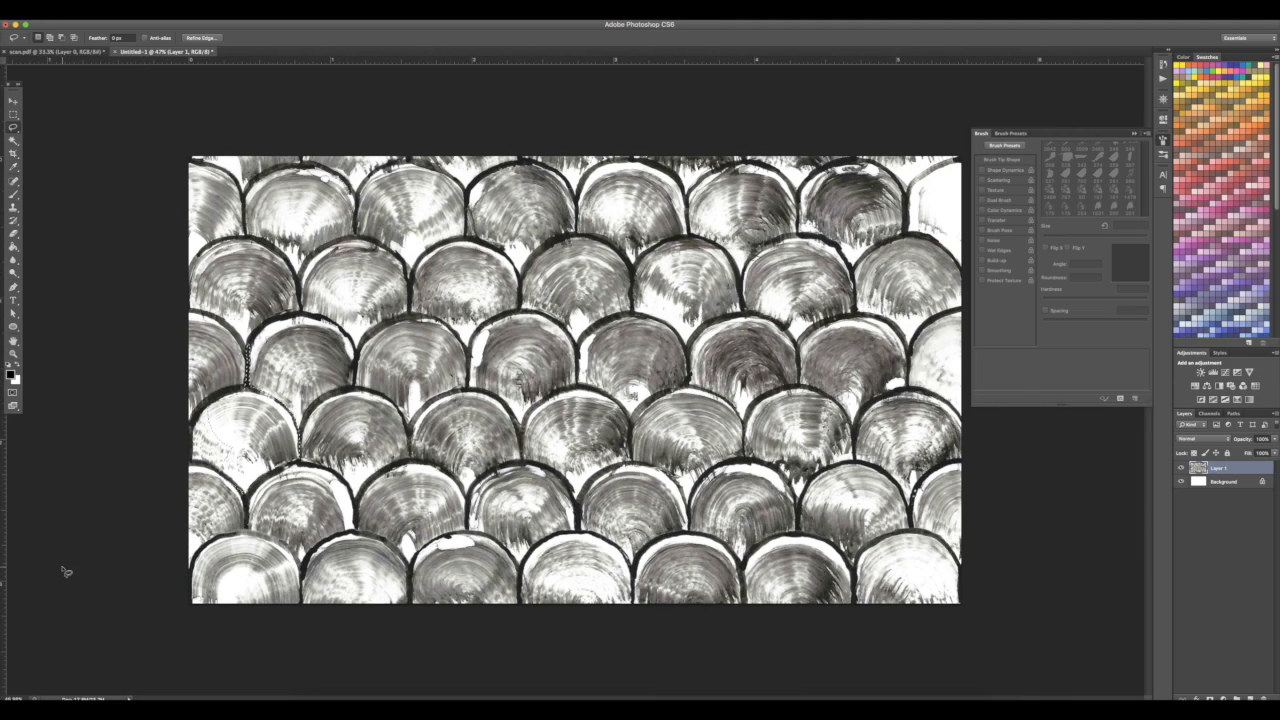
scroll(111, 449, "up", 4)
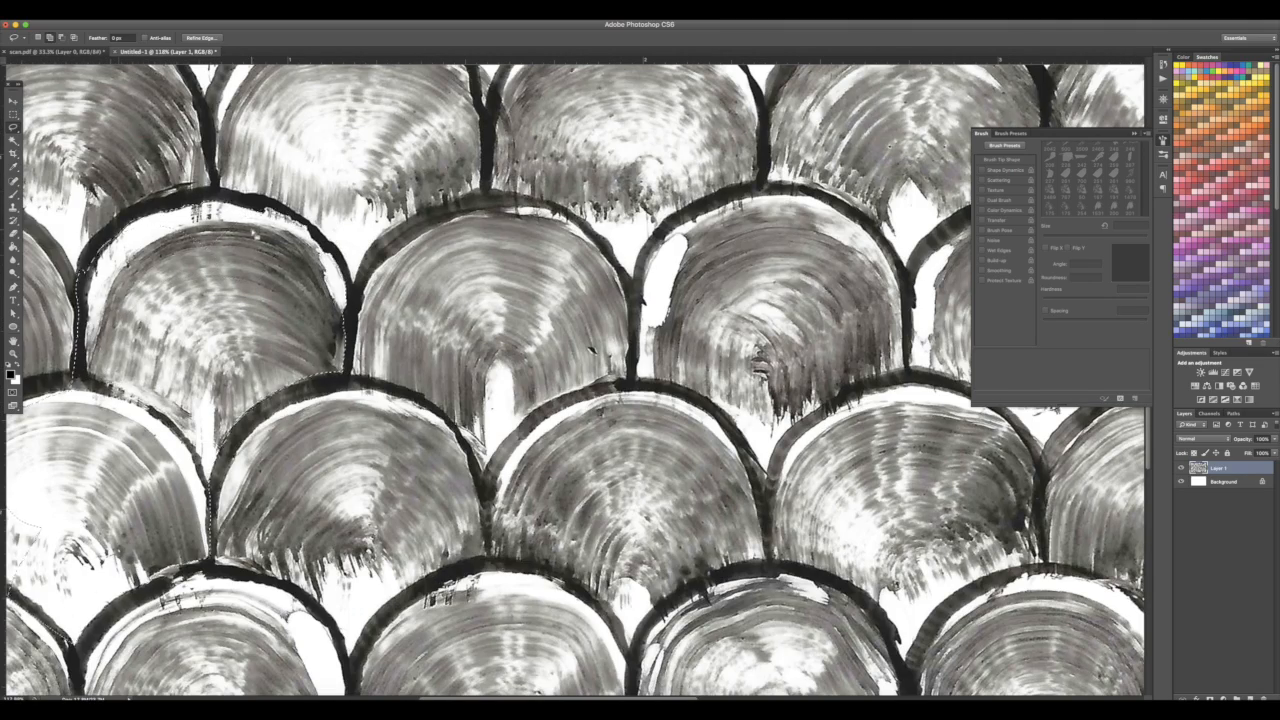
scroll(61, 469, "down", 3)
scroll(61, 469, "down", 1)
scroll(61, 469, "up", 4)
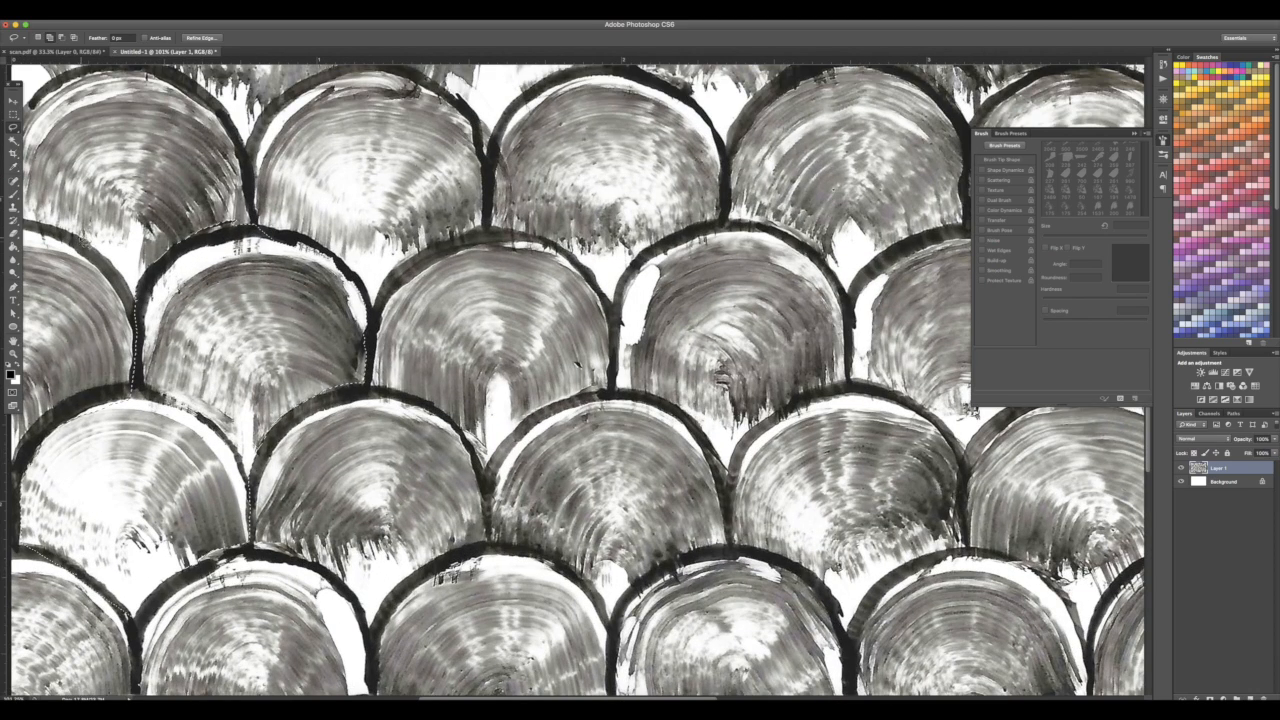
left_click_drag(88, 244, 342, 337)
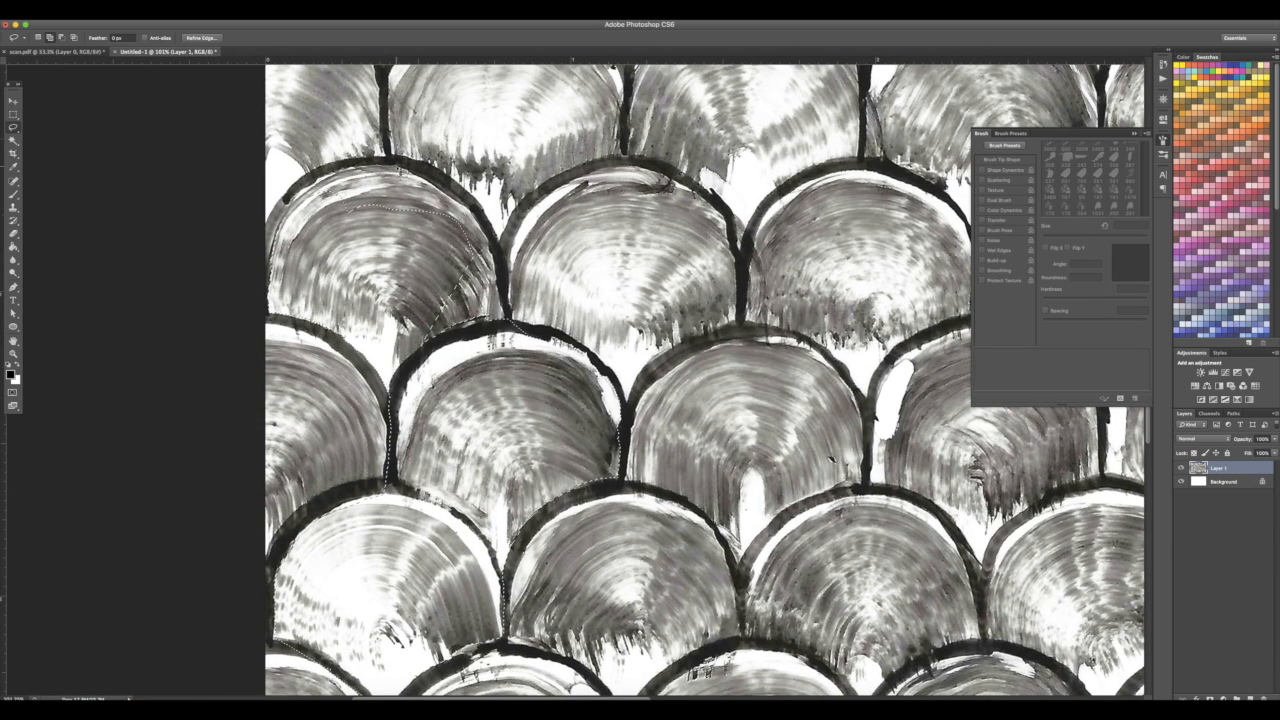
left_click_drag(493, 256, 507, 313)
scroll(262, 271, "down", 4)
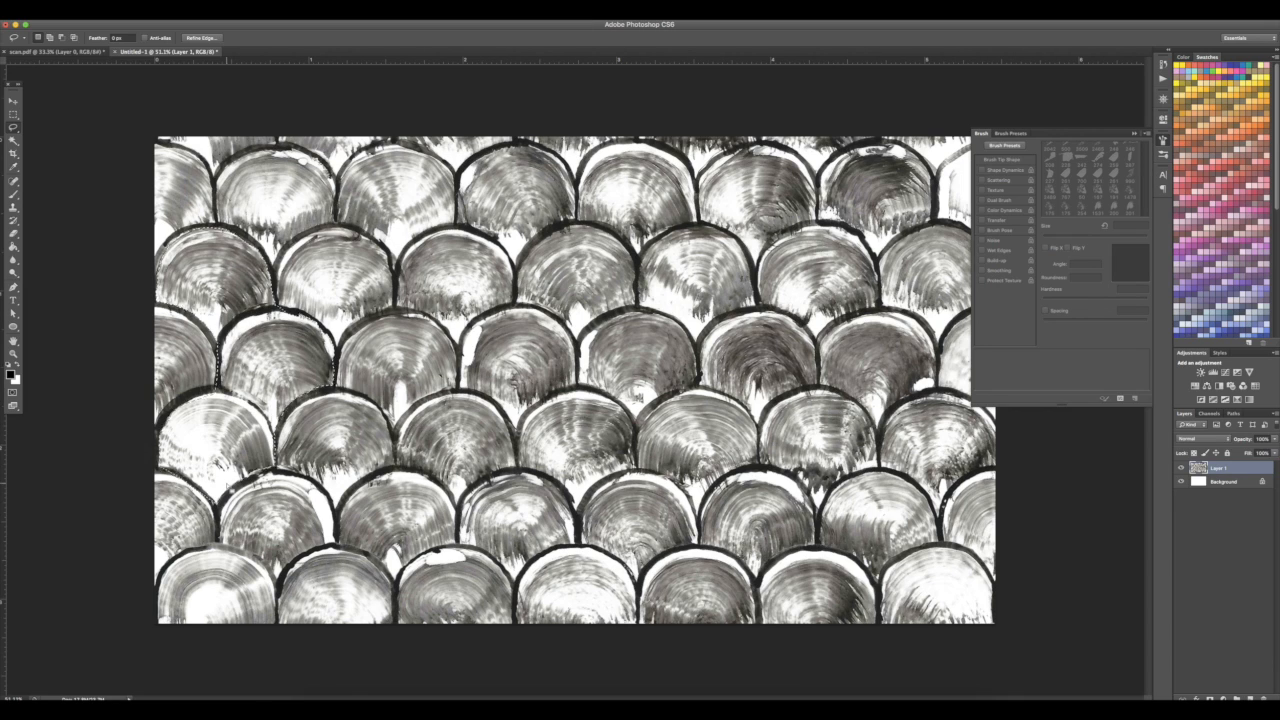
scroll(262, 271, "up", 4)
scroll(597, 376, "up", 3)
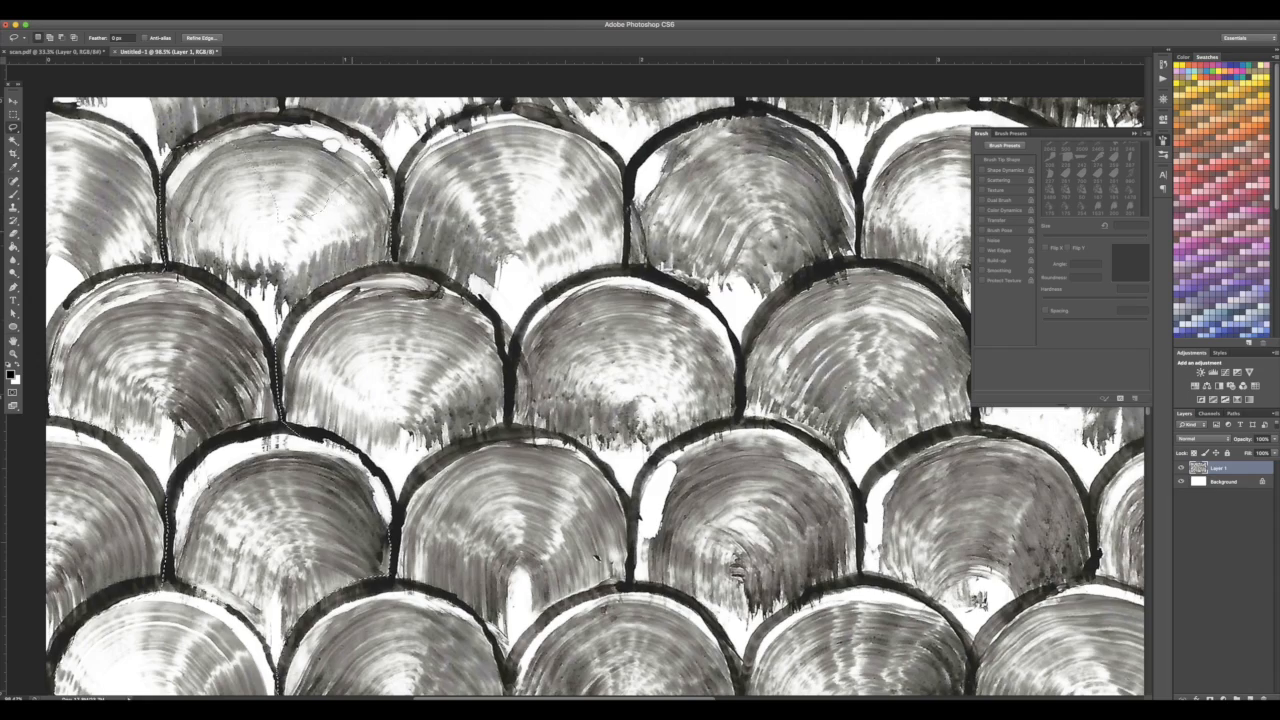
scroll(388, 185, "down", 5)
scroll(257, 523, "up", 7)
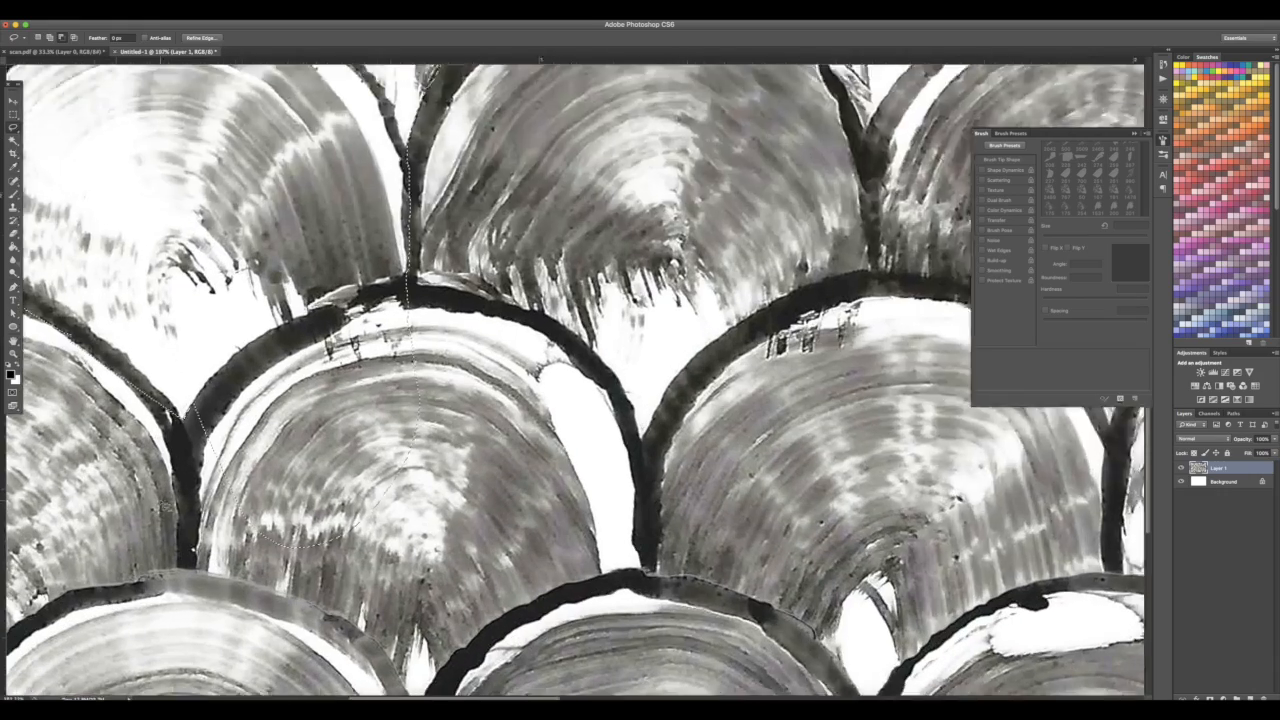
scroll(167, 507, "down", 4)
left_click_drag(126, 441, 204, 550)
left_click_drag(264, 402, 455, 320)
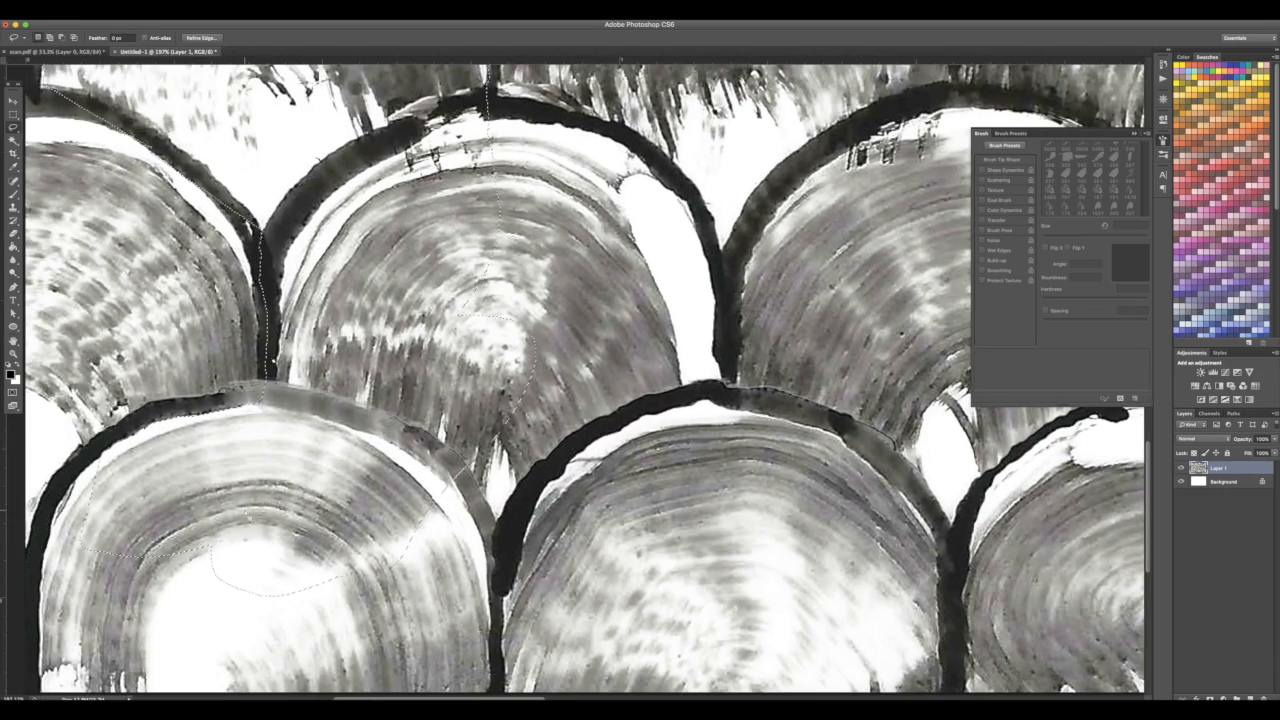
scroll(450, 494, "up", 3)
mouse_move(445, 489)
left_mouse_down()
mouse_move(630, 335)
mouse_move(475, 228)
left_mouse_up()
scroll(475, 240, "down", 3)
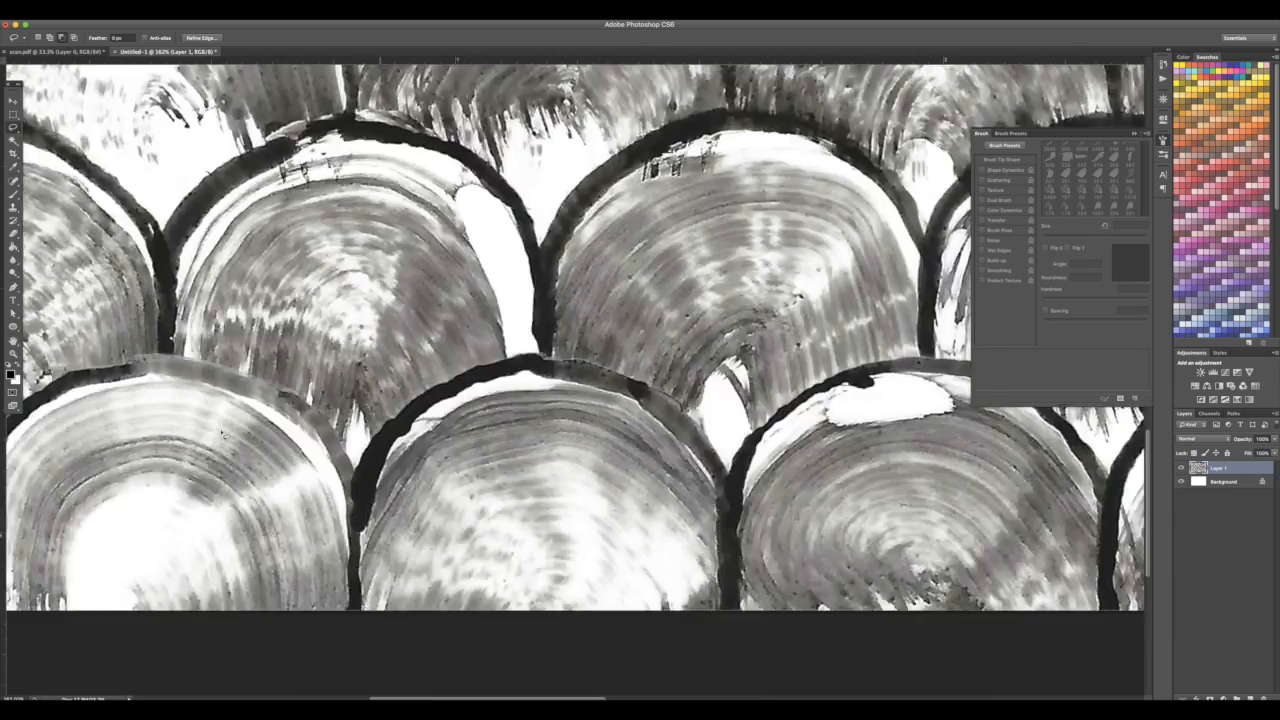
scroll(470, 578, "up", 4)
mouse_move(472, 582)
left_mouse_down()
mouse_move(452, 384)
mouse_move(116, 320)
left_mouse_up()
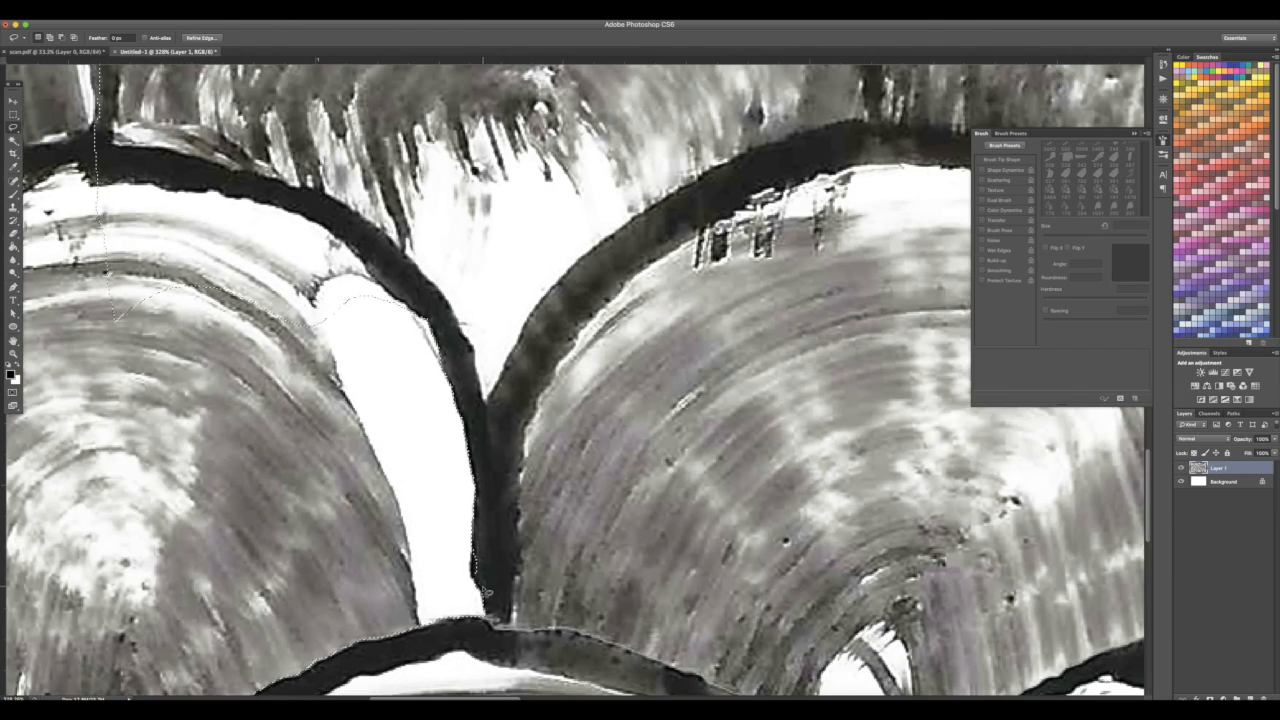
mouse_move(153, 190)
left_mouse_down()
mouse_move(250, 198)
mouse_move(335, 364)
left_mouse_up()
scroll(325, 370, "down", 5)
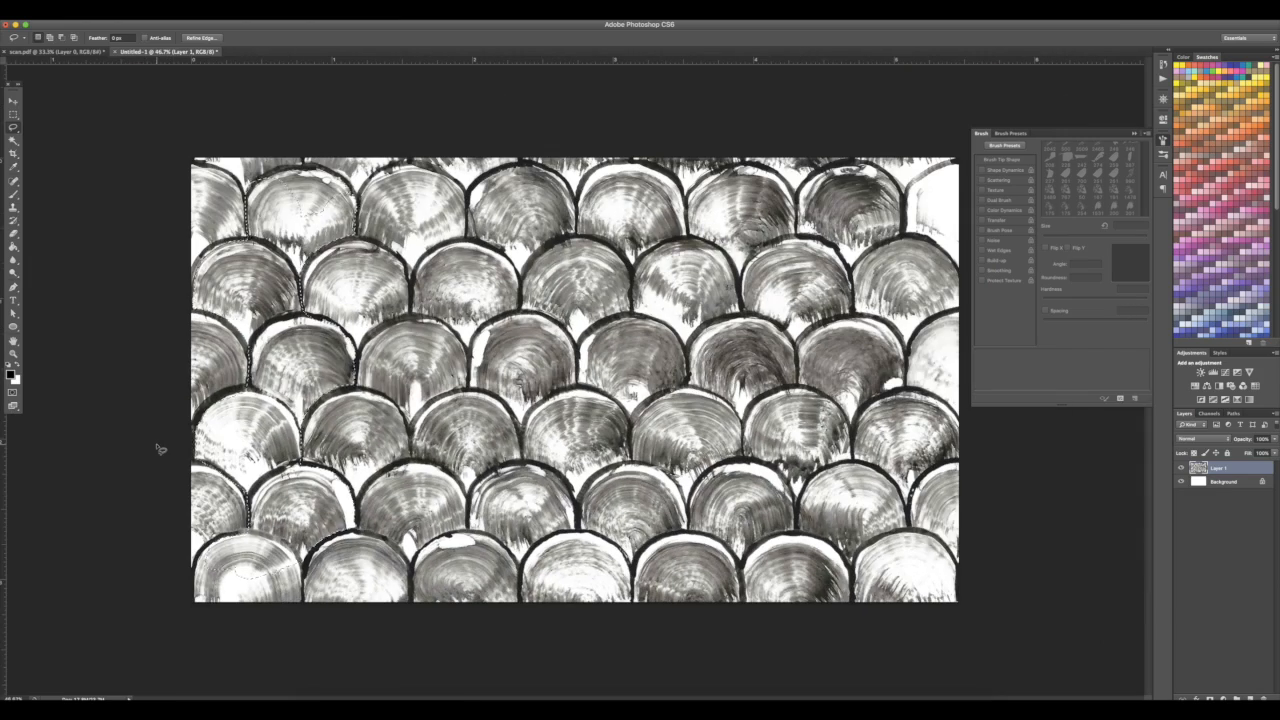
scroll(160, 449, "up", 3)
scroll(200, 560, "up", 3)
scroll(200, 560, "down", 4)
scroll(480, 400, "left", 5)
mouse_move(604, 362)
left_mouse_down()
mouse_move(584, 516)
mouse_move(186, 345)
left_mouse_up()
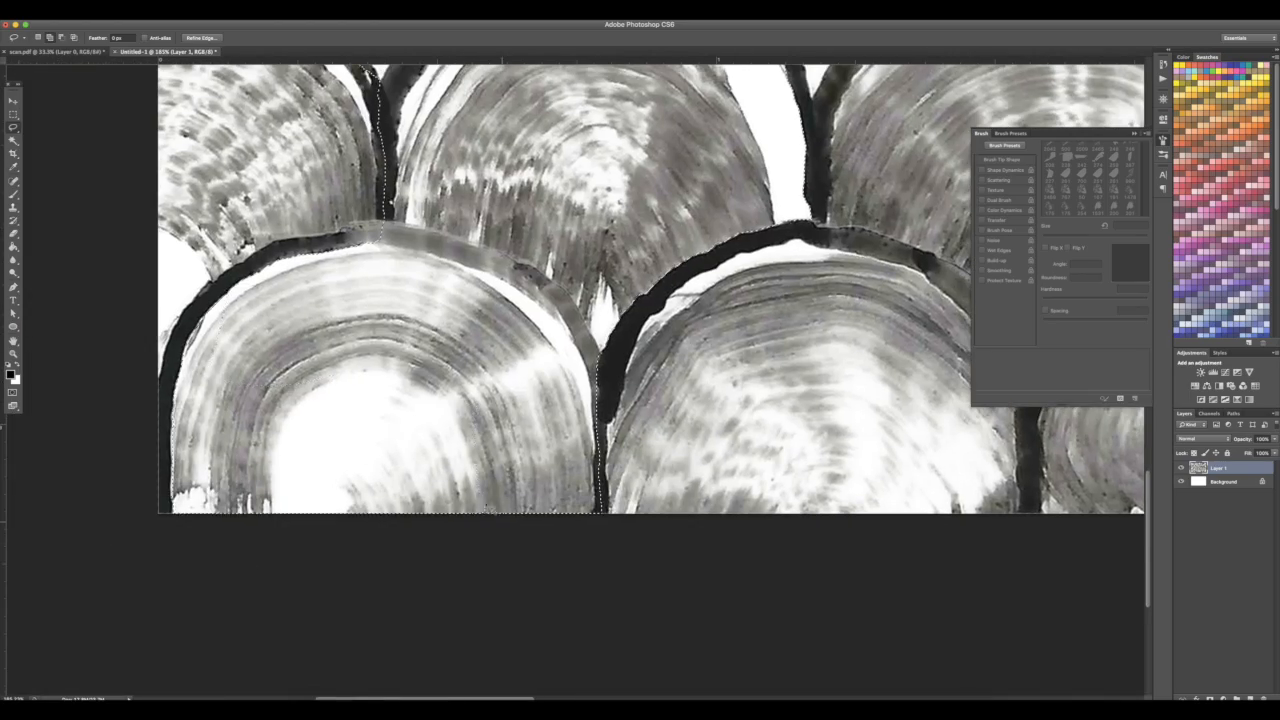
scroll(186, 345, "down", 5)
scroll(171, 190, "up", 3)
scroll(171, 190, "up", 4)
mouse_move(91, 273)
left_mouse_down()
mouse_move(160, 252)
mouse_move(288, 246)
mouse_move(388, 284)
mouse_move(422, 338)
left_mouse_up()
scroll(422, 338, "down", 5)
left_click_drag(320, 400, 250, 352)
scroll(512, 388, "down", 4)
right_click(252, 428)
left_click(285, 508)
key("v")
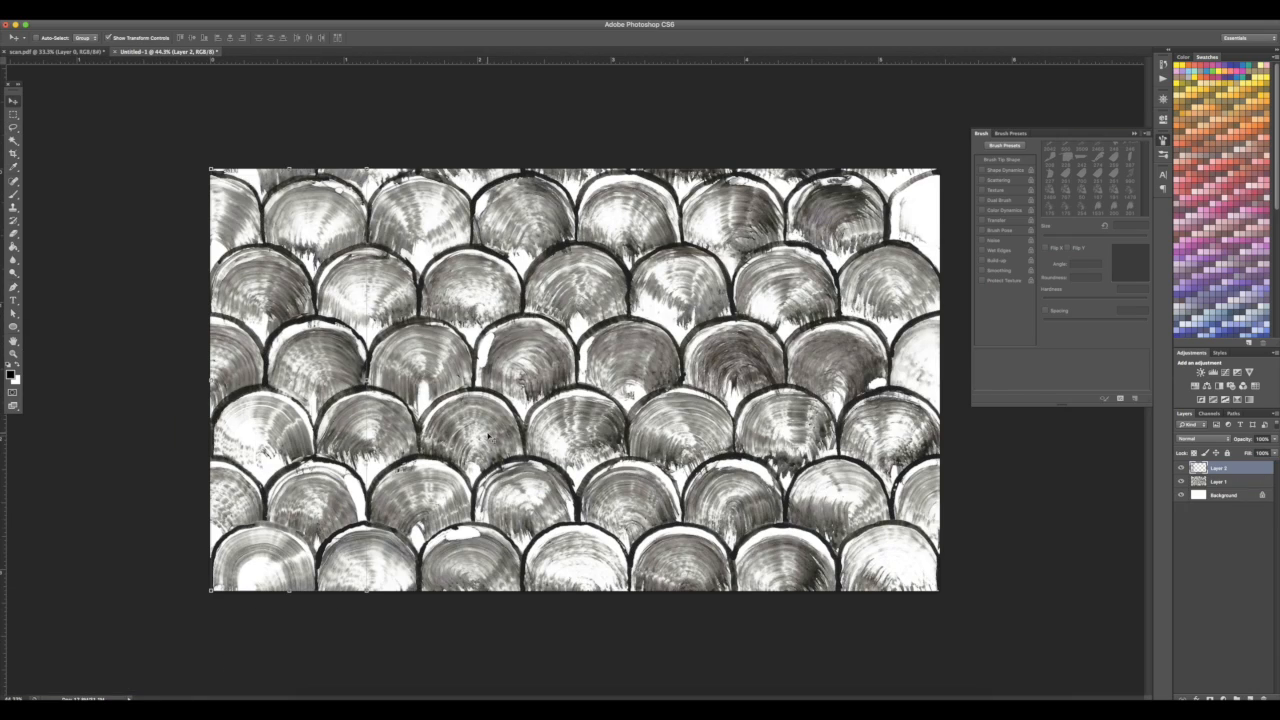
Move the copied scales about 500 px right to the canvas edge, then delete their outline from Layer 1 and deselect
left_click_drag(316, 370, 941, 425)
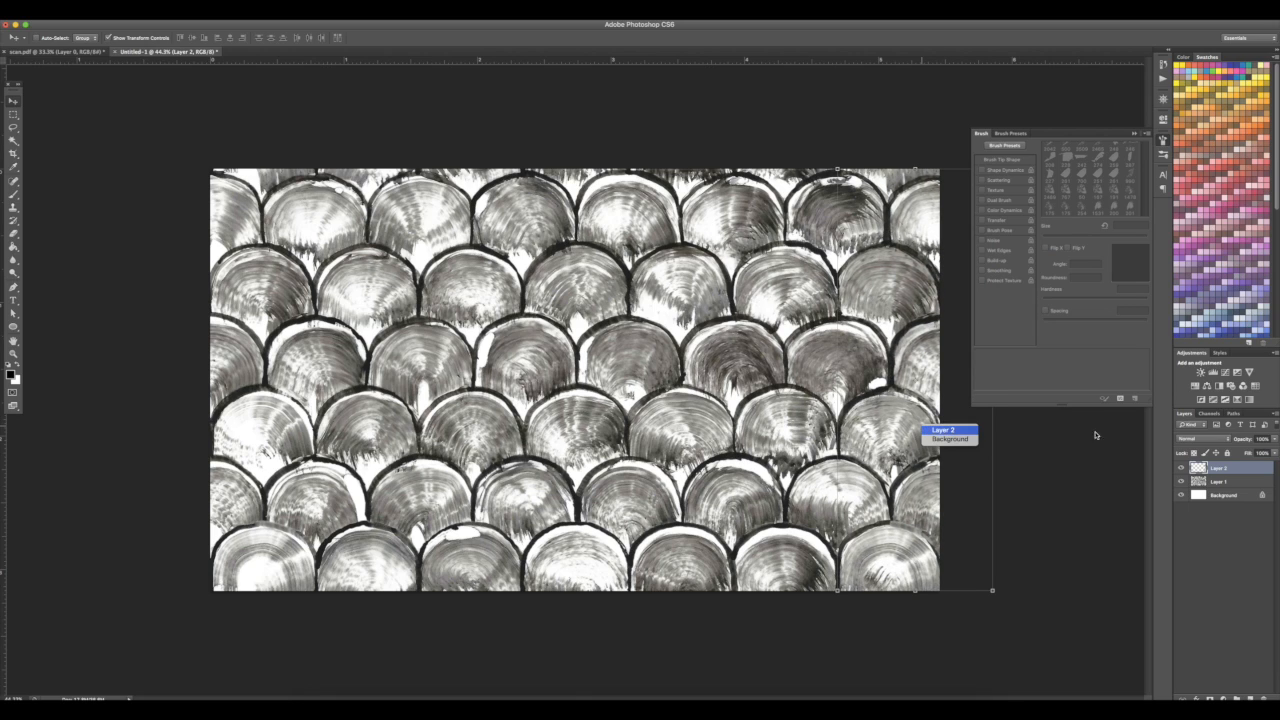
right_click(1198, 467)
left_click(1129, 497)
left_click(1216, 481)
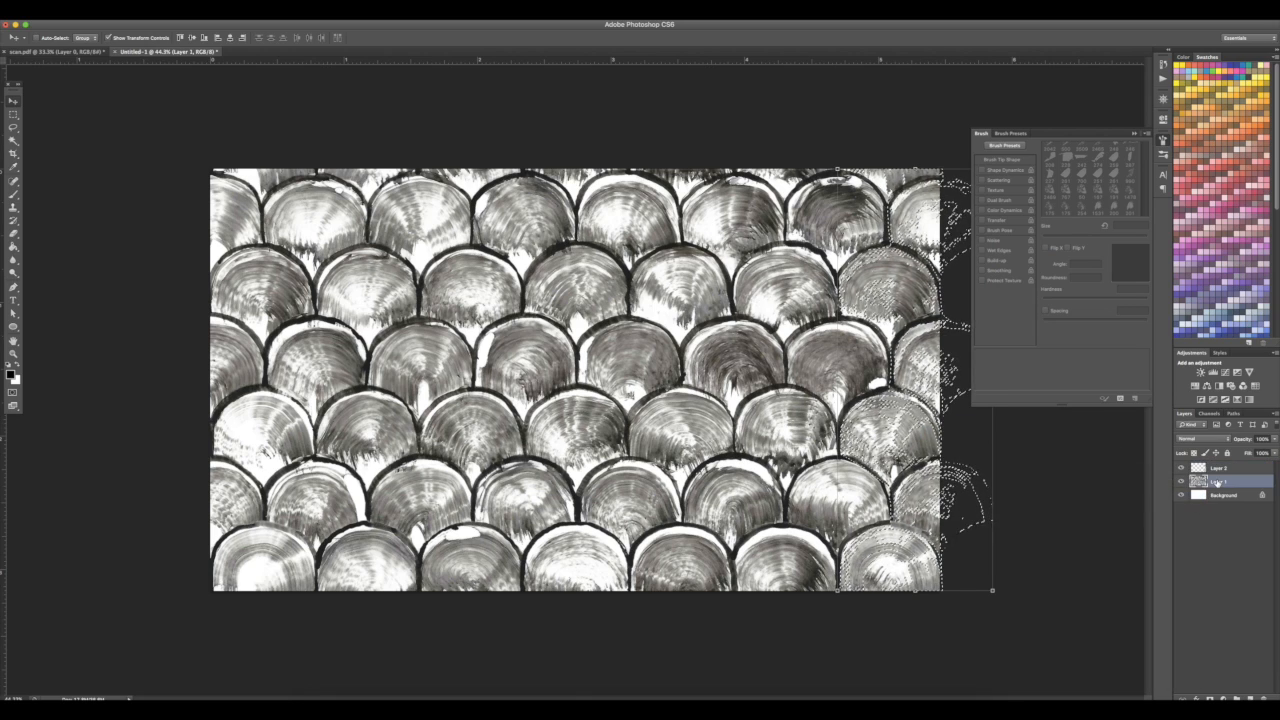
key("ctrl+d")
Hide Layer 2 and erase the leftover scale fragments along Layer 1's right edge, resizing the eraser brush as needed
left_click(1181, 468)
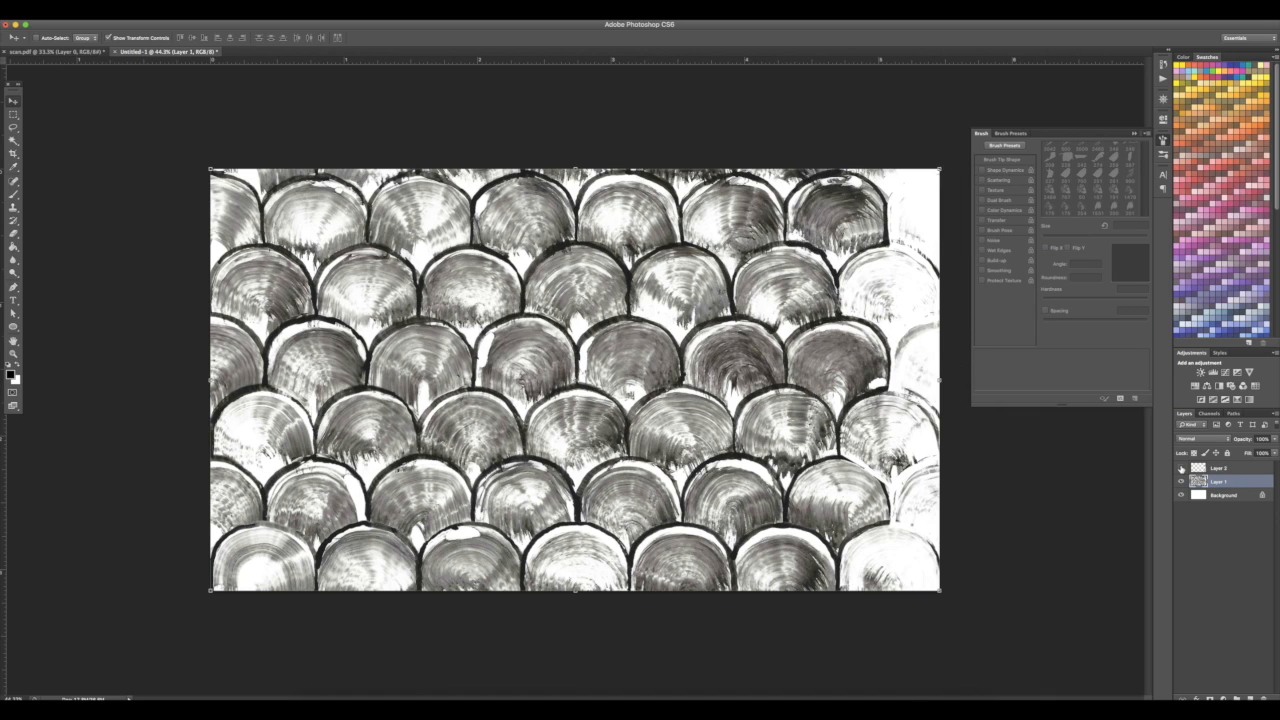
left_click(1181, 468)
left_click(1181, 468)
left_click(1181, 468)
left_click(1181, 468)
key("e")
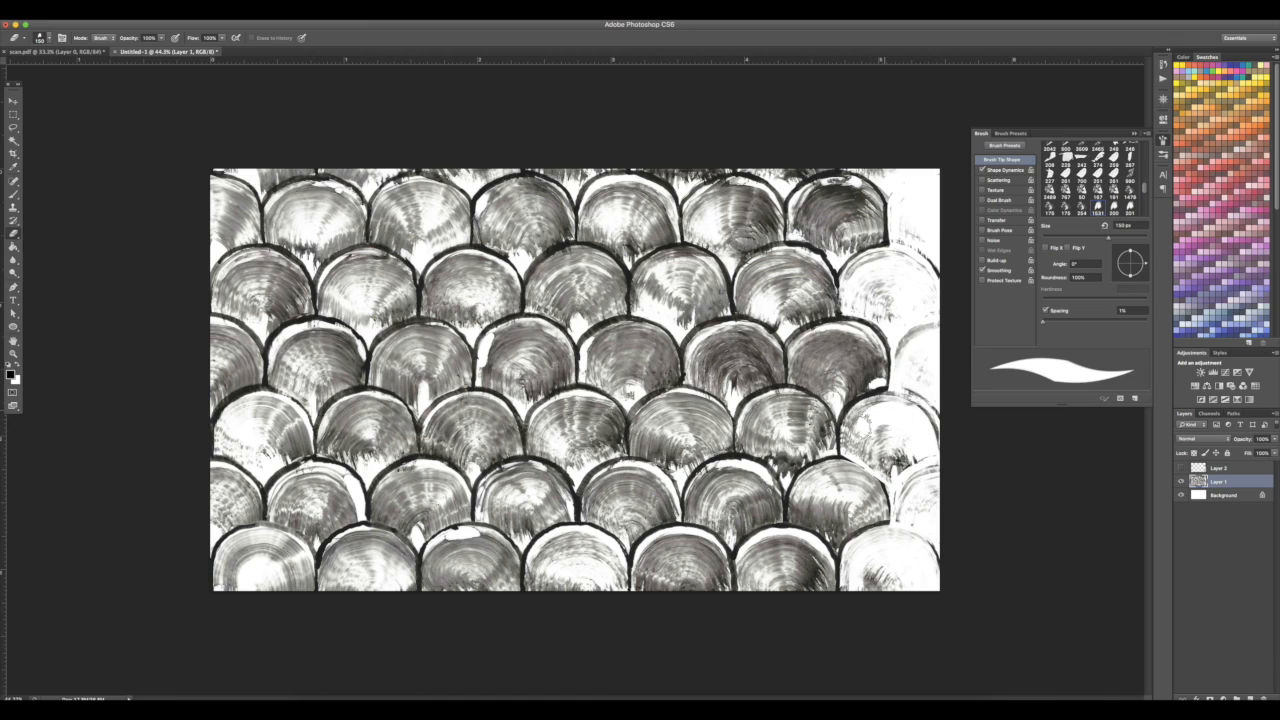
mouse_move(894, 403)
left_mouse_down()
mouse_move(859, 413)
mouse_move(852, 440)
left_mouse_up()
key("[")
key("[")
key("[")
key("[")
key("[")
key("[")
key("bracketleft")
key("bracketleft")
key("bracketleft")
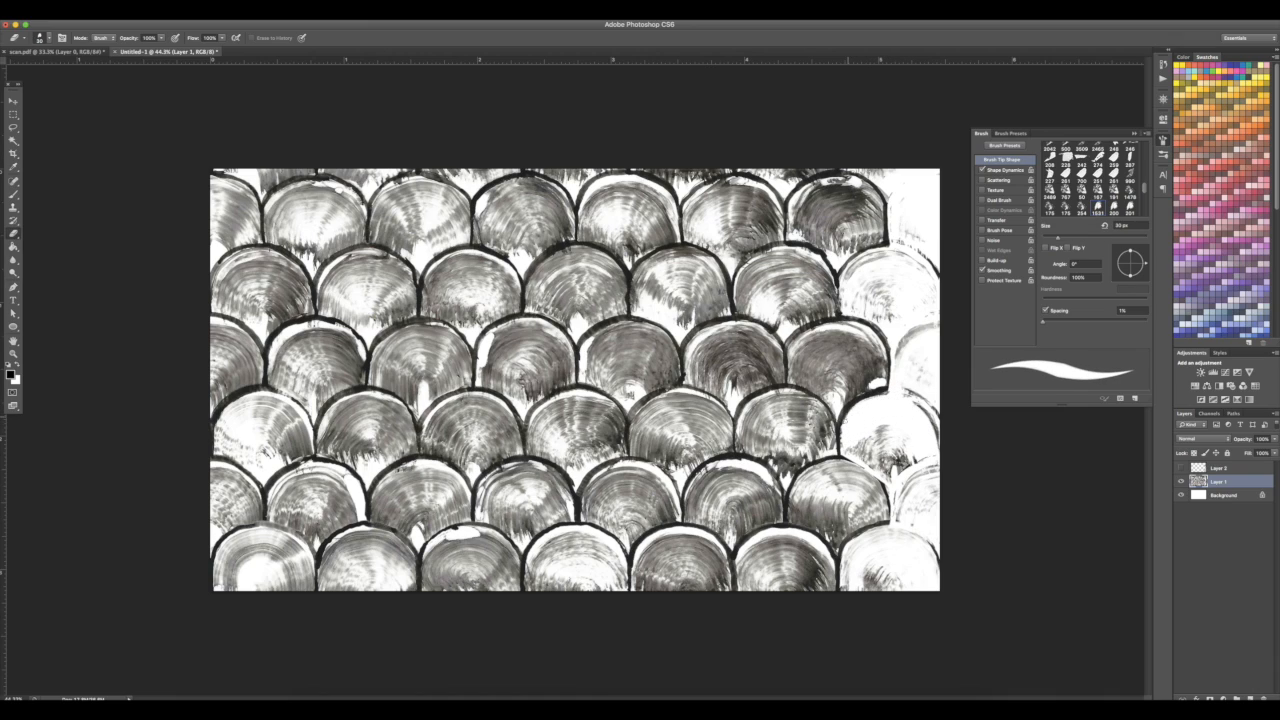
left_click_drag(852, 458, 864, 452)
mouse_move(882, 528)
left_mouse_down()
mouse_move(848, 565)
mouse_move(868, 588)
left_mouse_up()
left_click_drag(860, 255, 844, 308)
key("bracketright")
key("bracketright")
key("bracketright")
key("bracketright")
key("bracketright")
key("bracketright")
key("bracketright")
key("bracketright")
left_click_drag(945, 235, 950, 580)
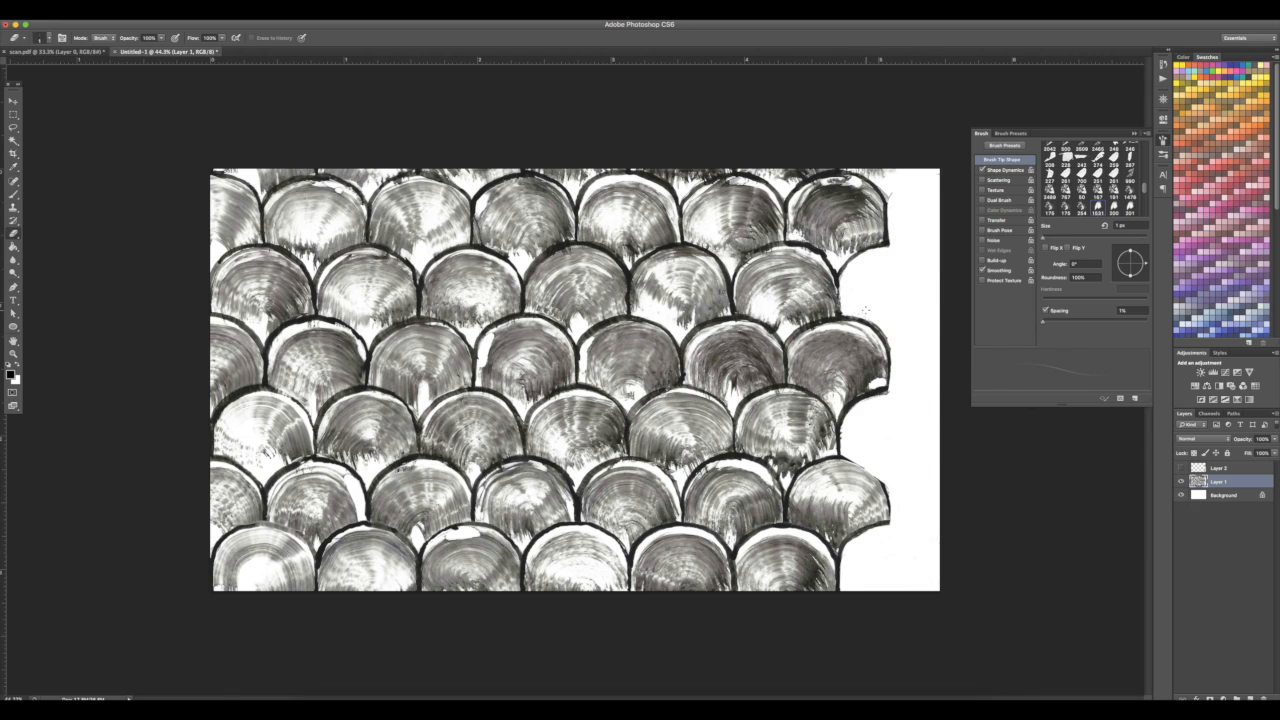
Show Layer 2 again and select it with the Move tool
left_click(1181, 467)
left_click(1234, 473)
key("v")
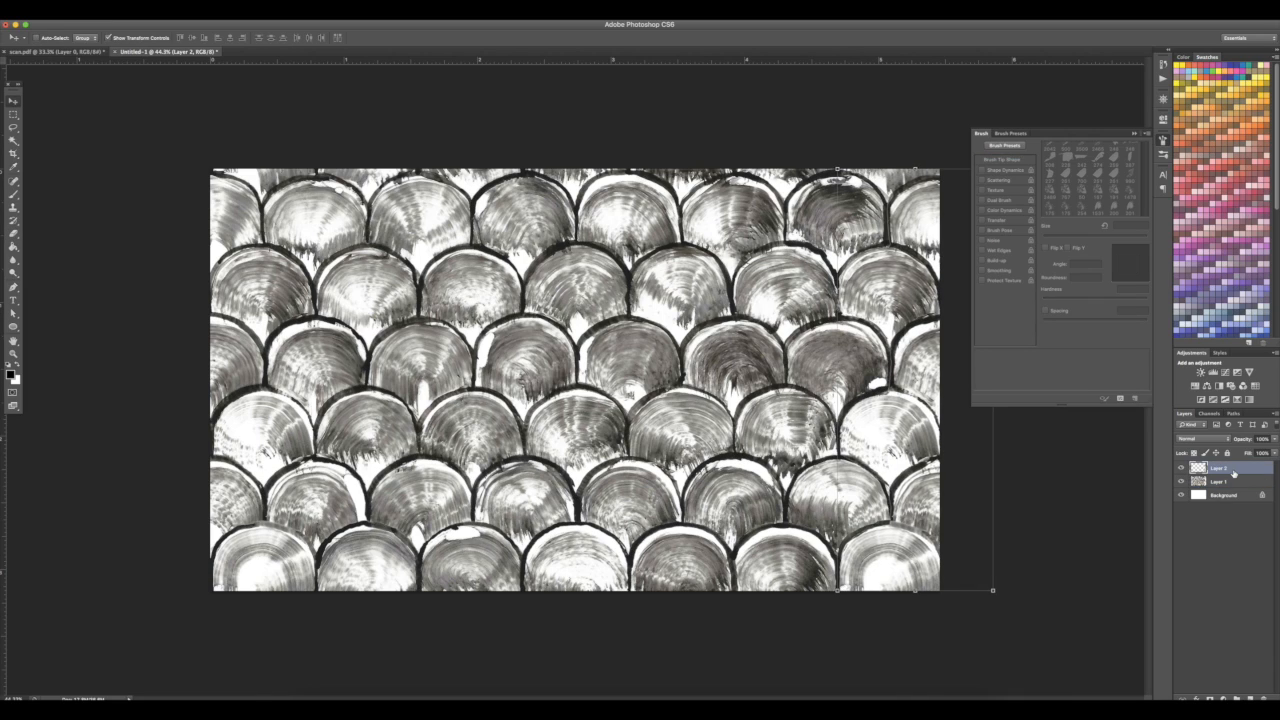
Merge the copied scales down into Layer 1 and crop the canvas to trim the overlapping strips along both sides
key("ctrl+e")
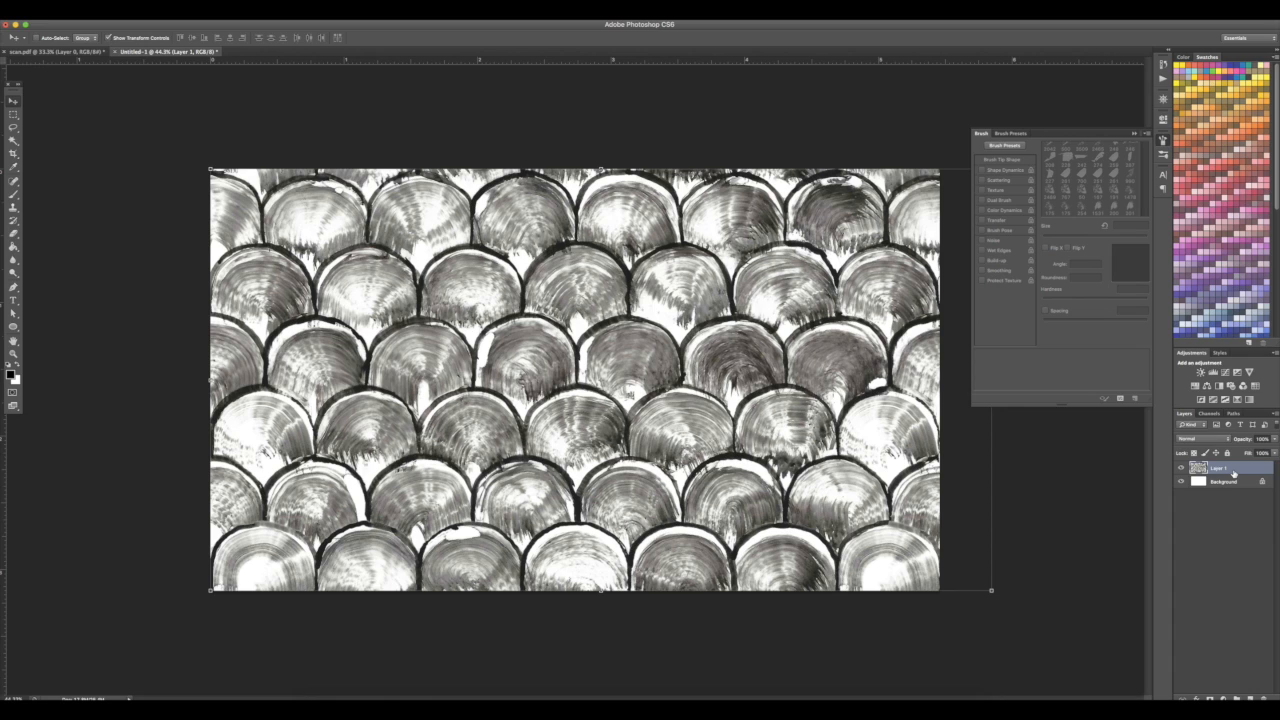
key("c")
left_click_drag(211, 382, 240, 382)
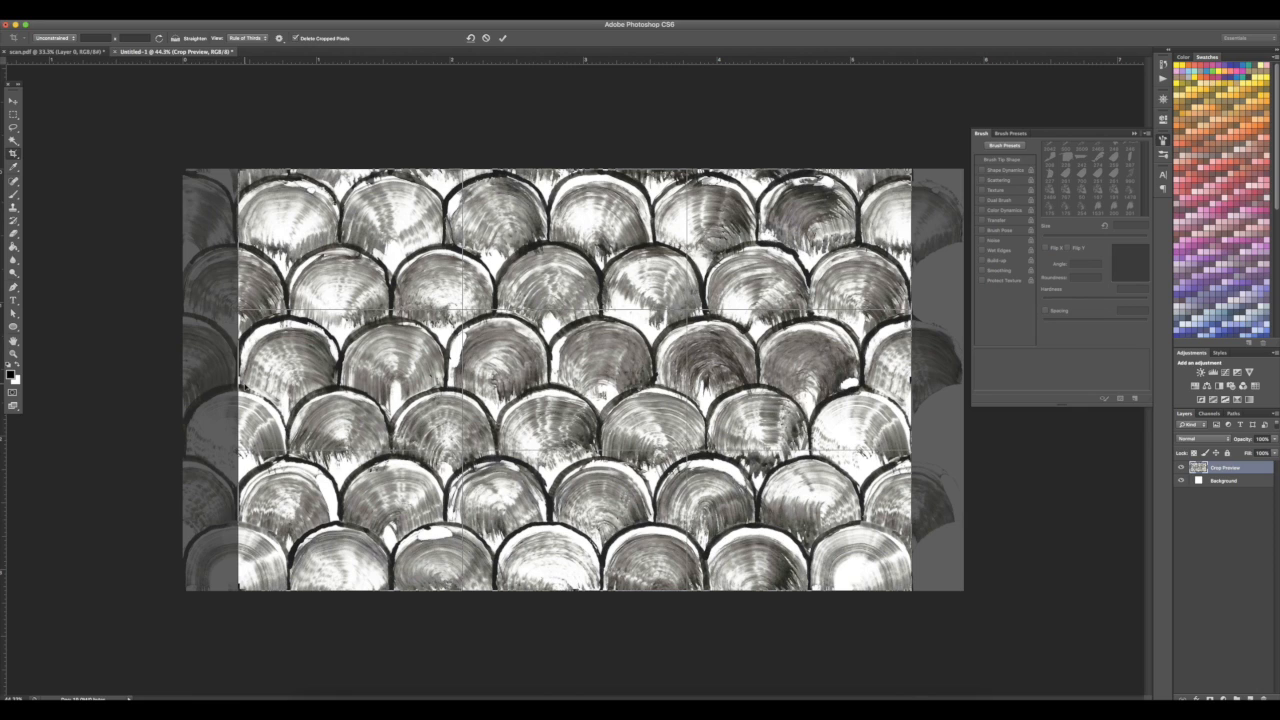
left_click_drag(238, 380, 267, 385)
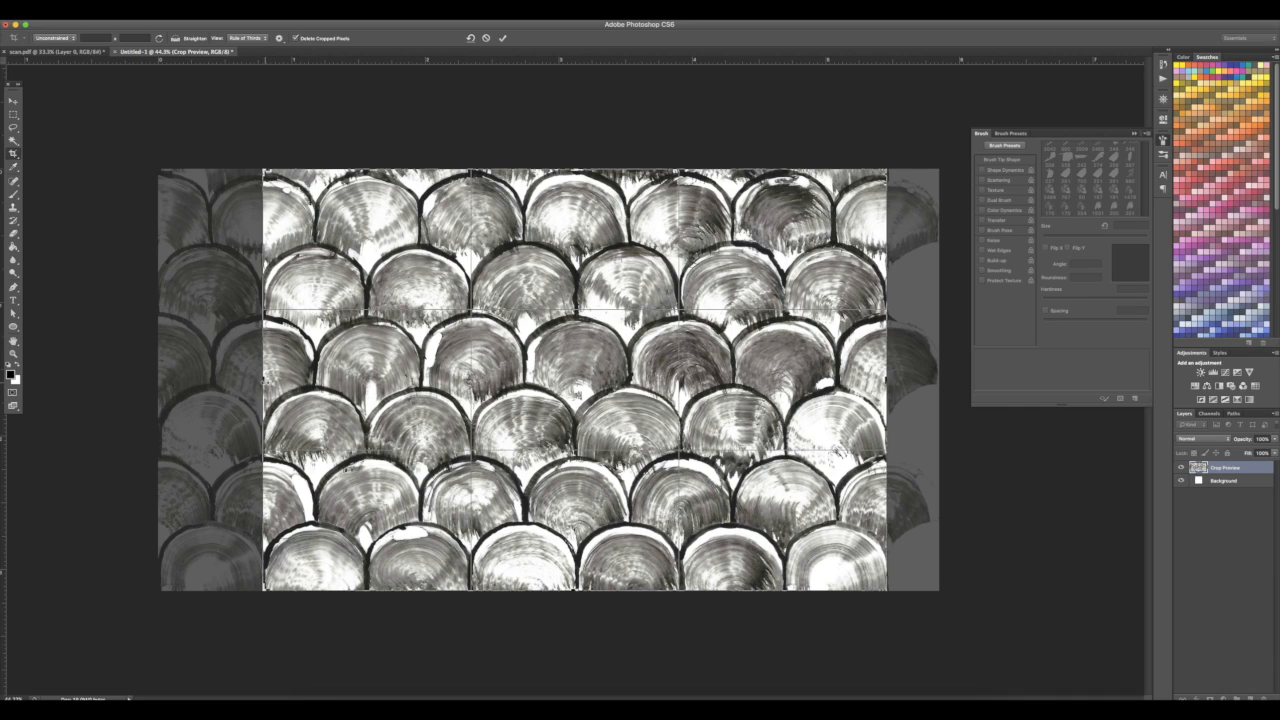
left_click_drag(263, 380, 264, 381)
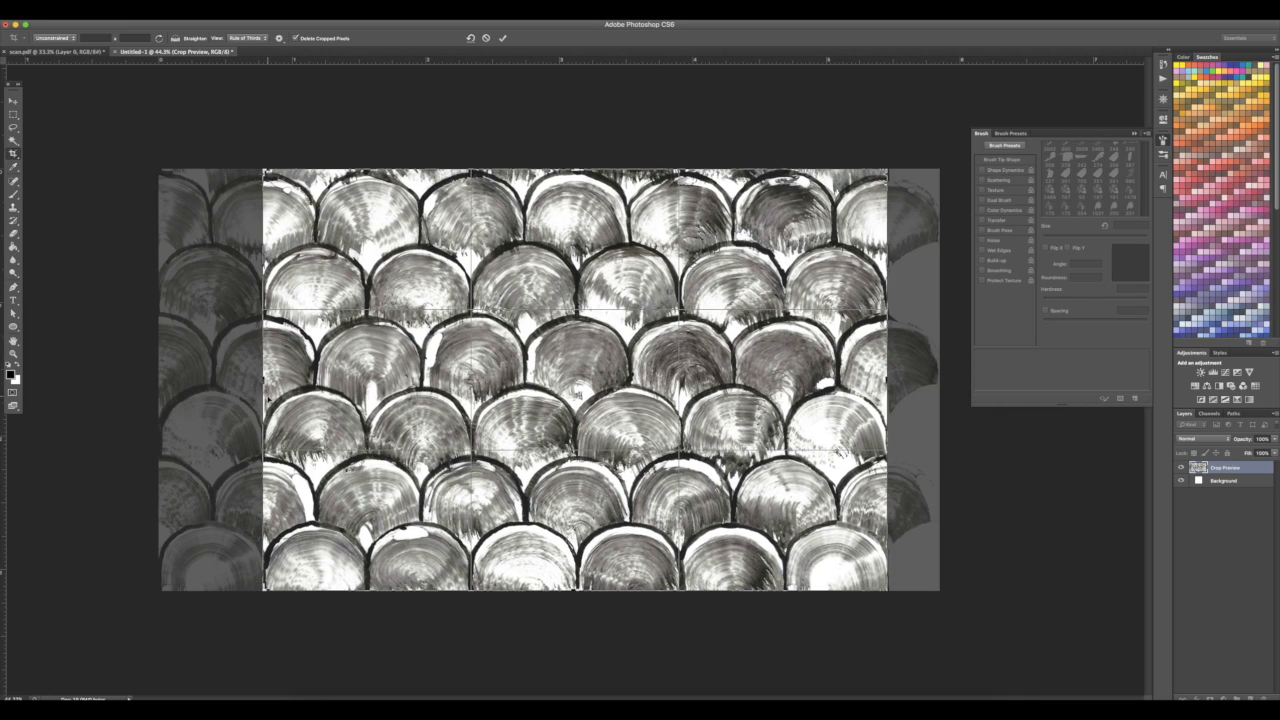
key("Return")
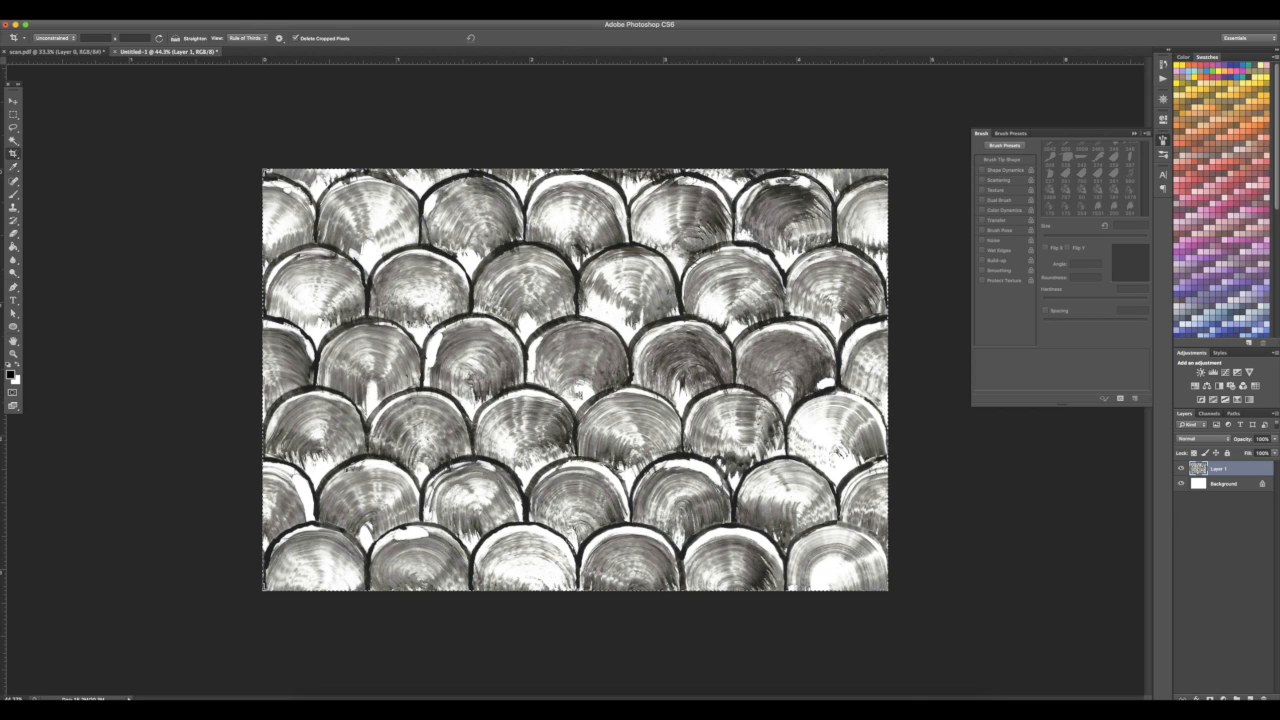
Apply the Offset filter with -1000 pixels horizontal and 0 vertical, wrapping around
left_click(238, 9)
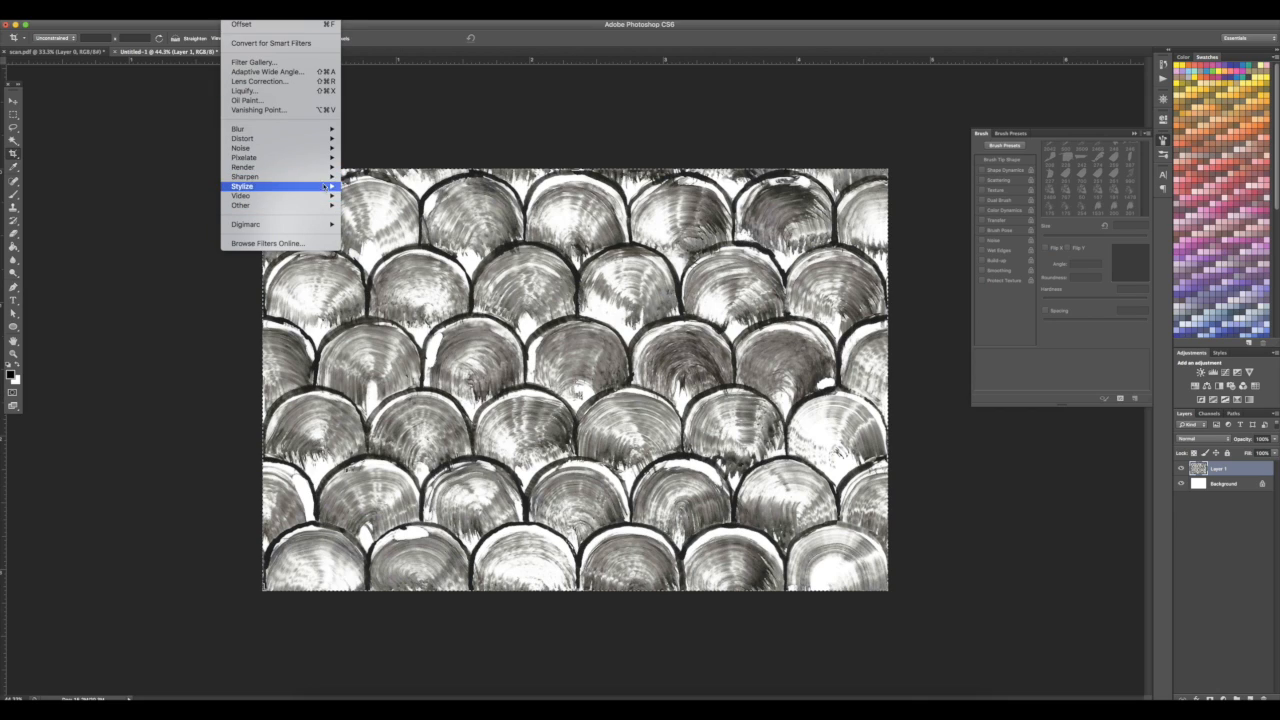
mouse_move(325, 187)
left_click(366, 245)
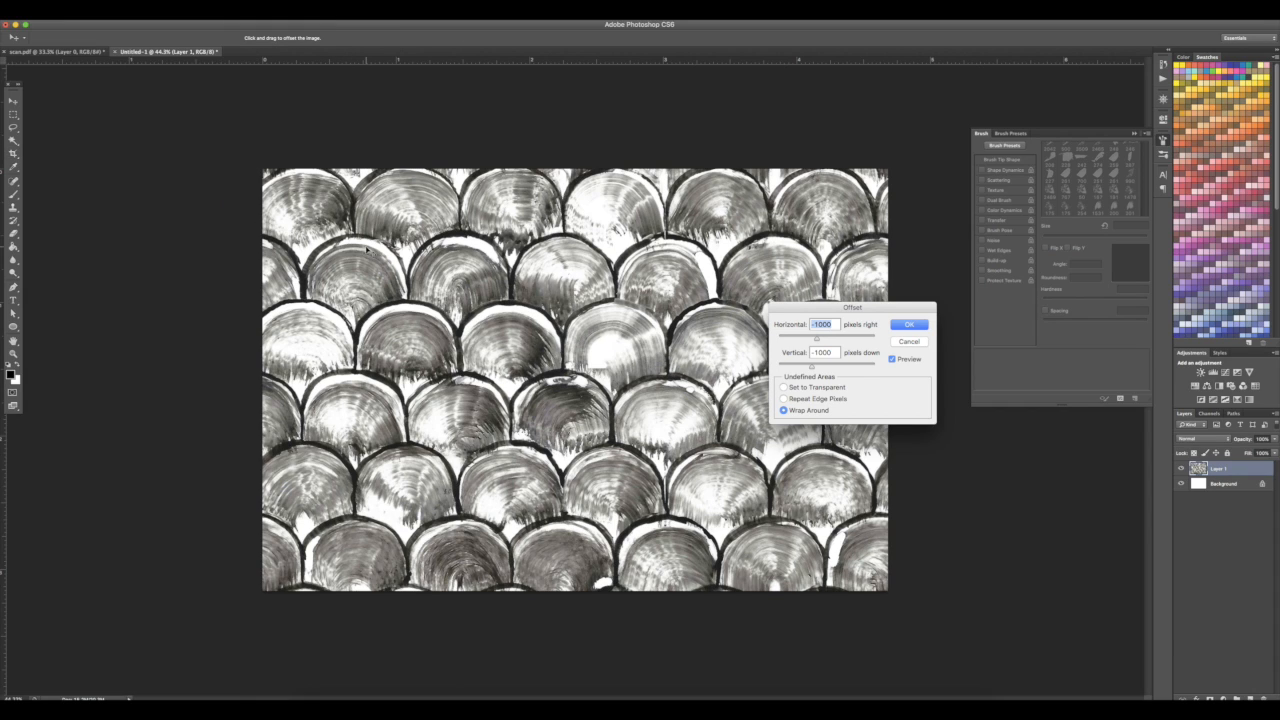
key("Tab")
type("0")
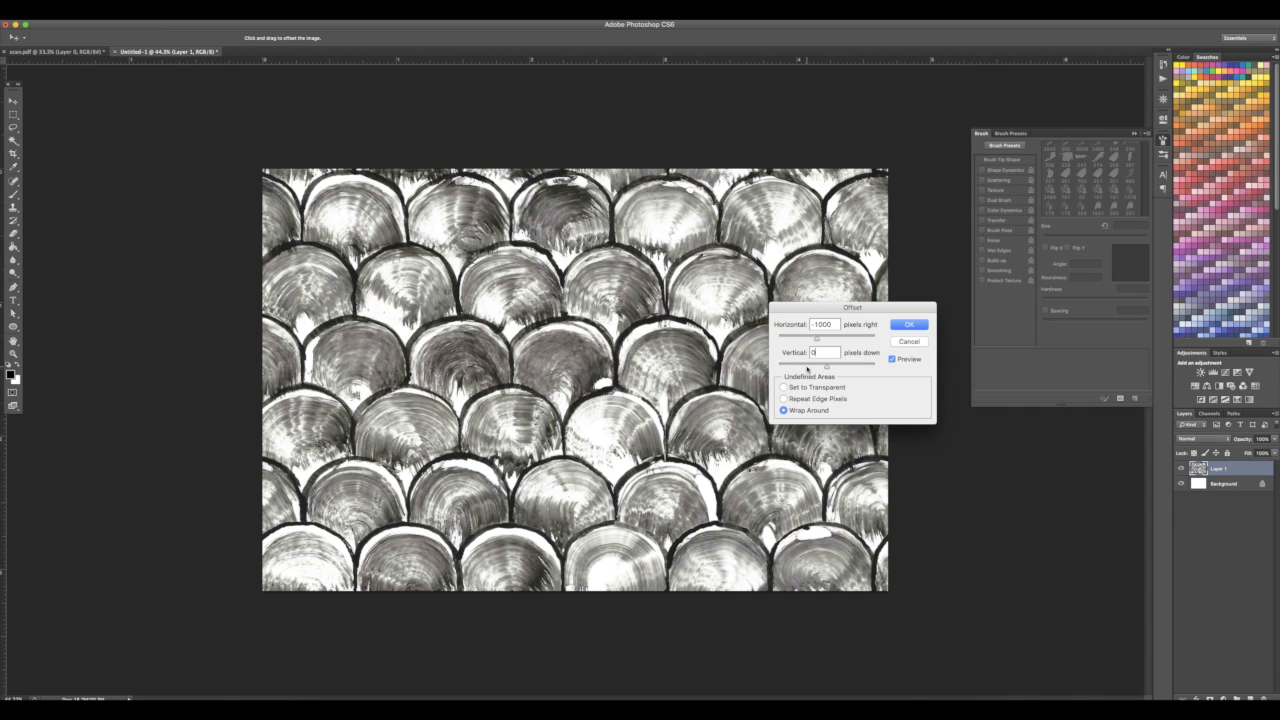
left_click(909, 325)
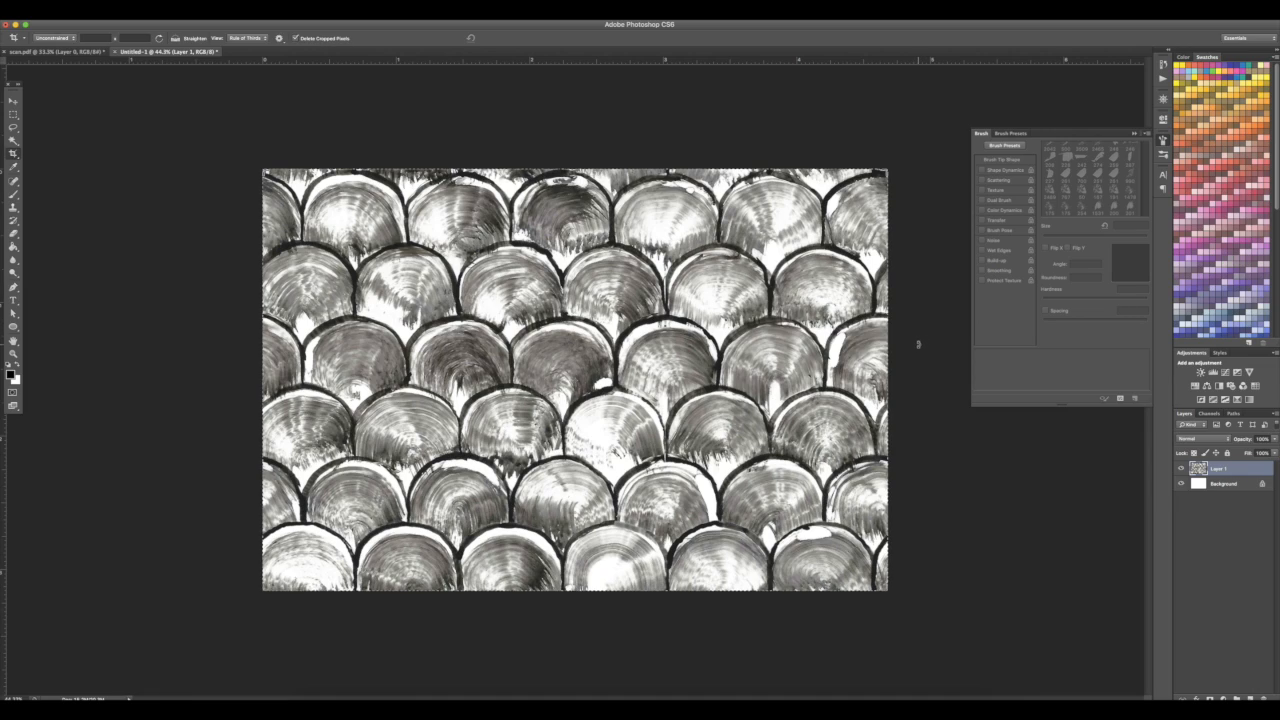
Undo the Offset filter while zooming in to inspect the scales
scroll(918, 344, "up", 5)
scroll(918, 344, "right", 5)
scroll(918, 344, "down", 3)
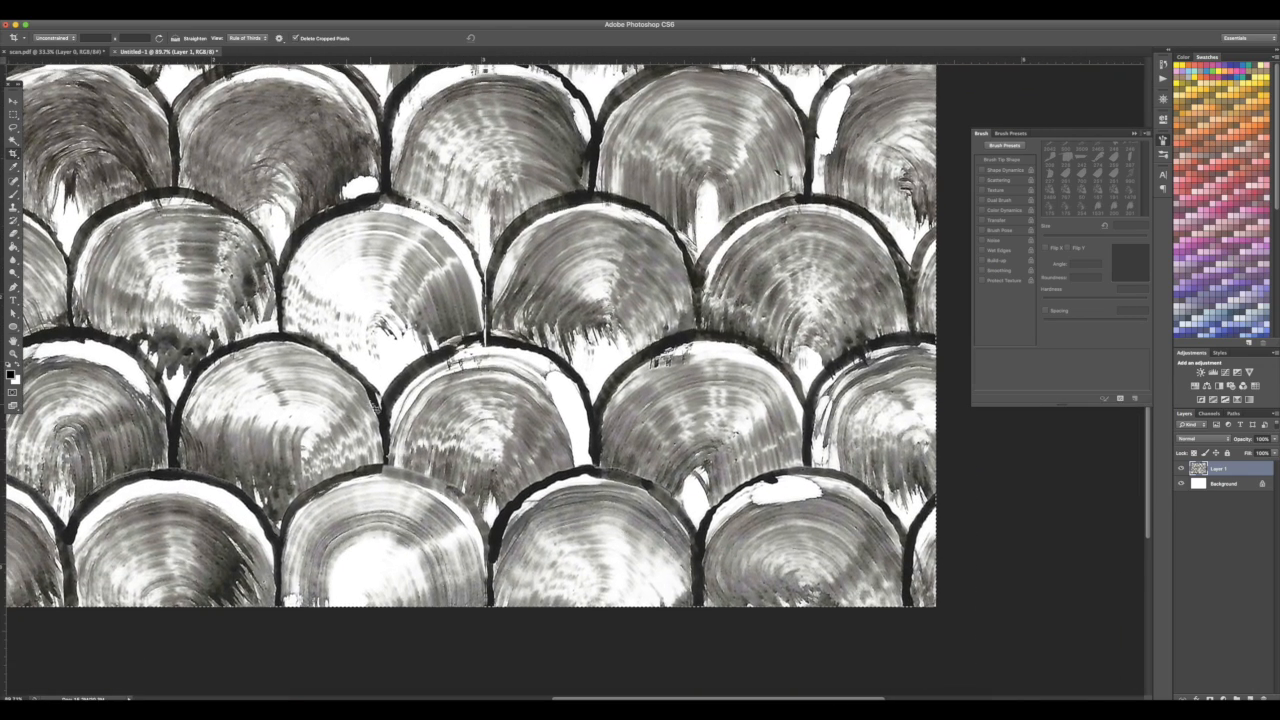
scroll(356, 350, "down", 1)
key("super+z")
scroll(651, 595, "left", 5)
scroll(651, 595, "right", 5)
scroll(651, 595, "left", 4)
scroll(651, 595, "left", 3)
scroll(651, 595, "up", 3)
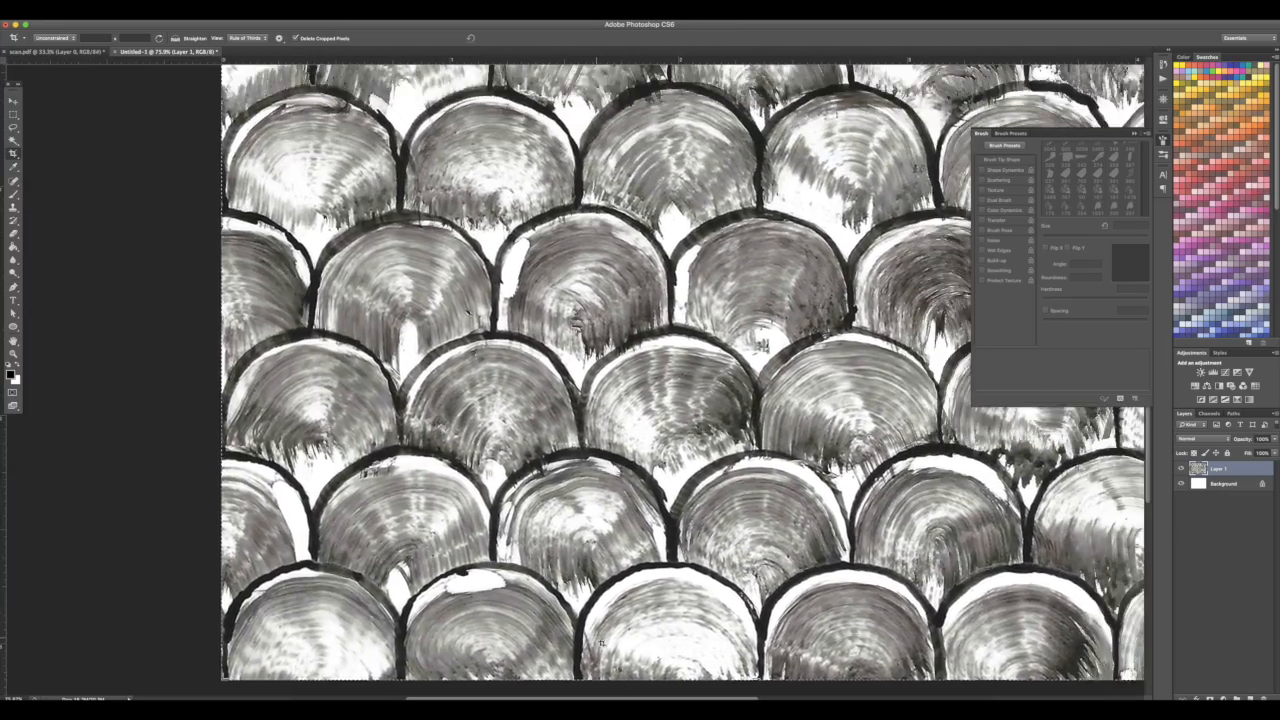
scroll(237, 529, "down", 5)
scroll(123, 446, "up", 5)
scroll(152, 246, "up", 4)
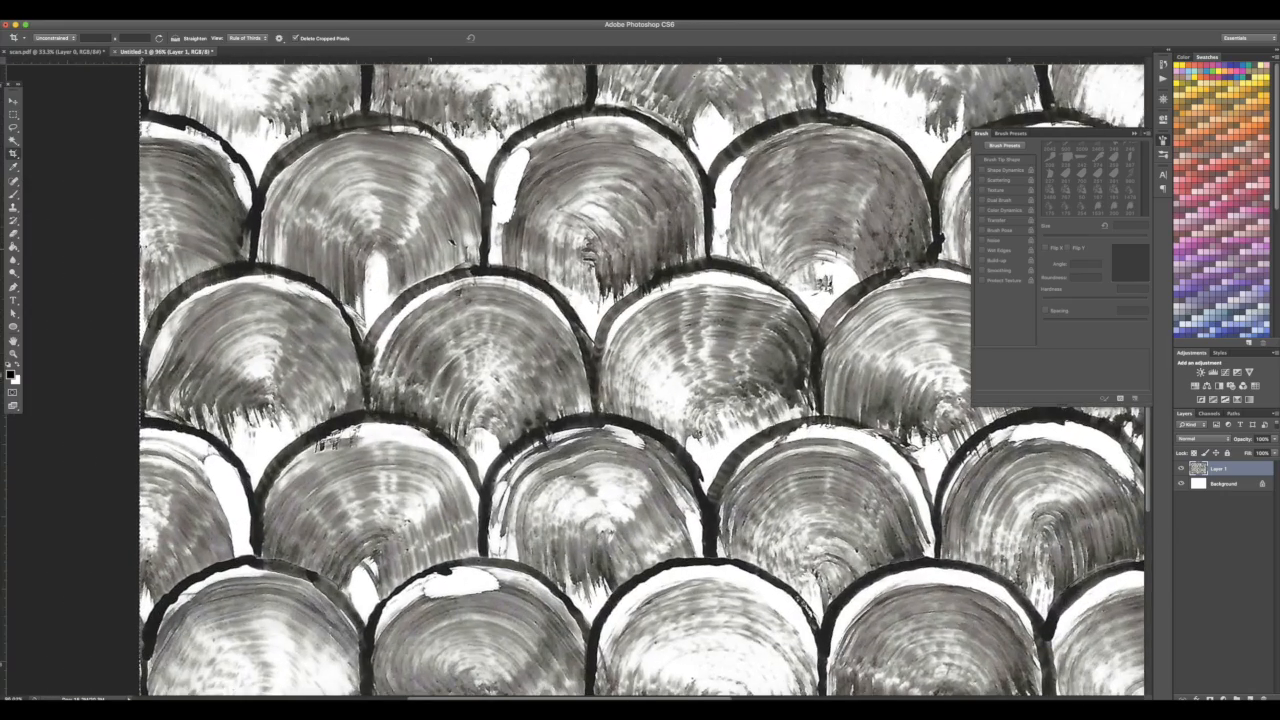
Reapply the Offset filter with -1000 pixels horizontal and 0 vertical
left_click(230, 16)
mouse_move(270, 206)
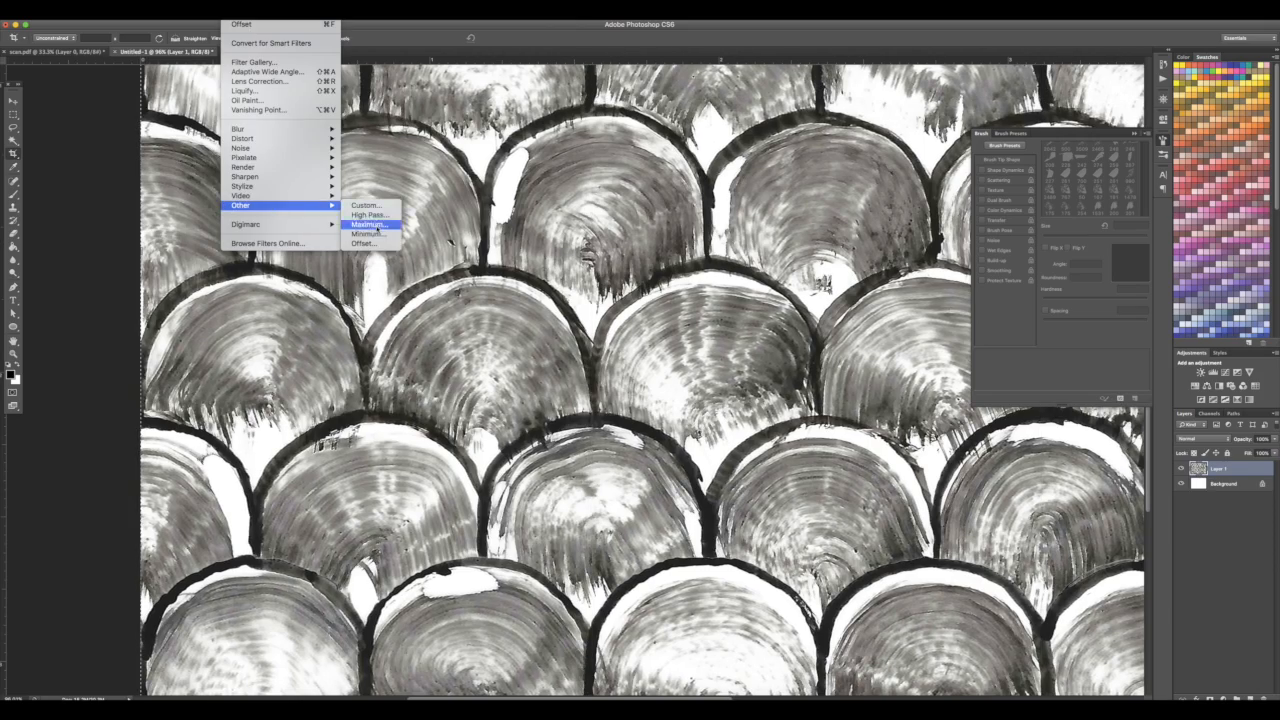
left_click(368, 245)
scroll(223, 498, "down", 3)
scroll(223, 498, "right", 5)
scroll(223, 498, "right", 4)
scroll(223, 498, "up", 3)
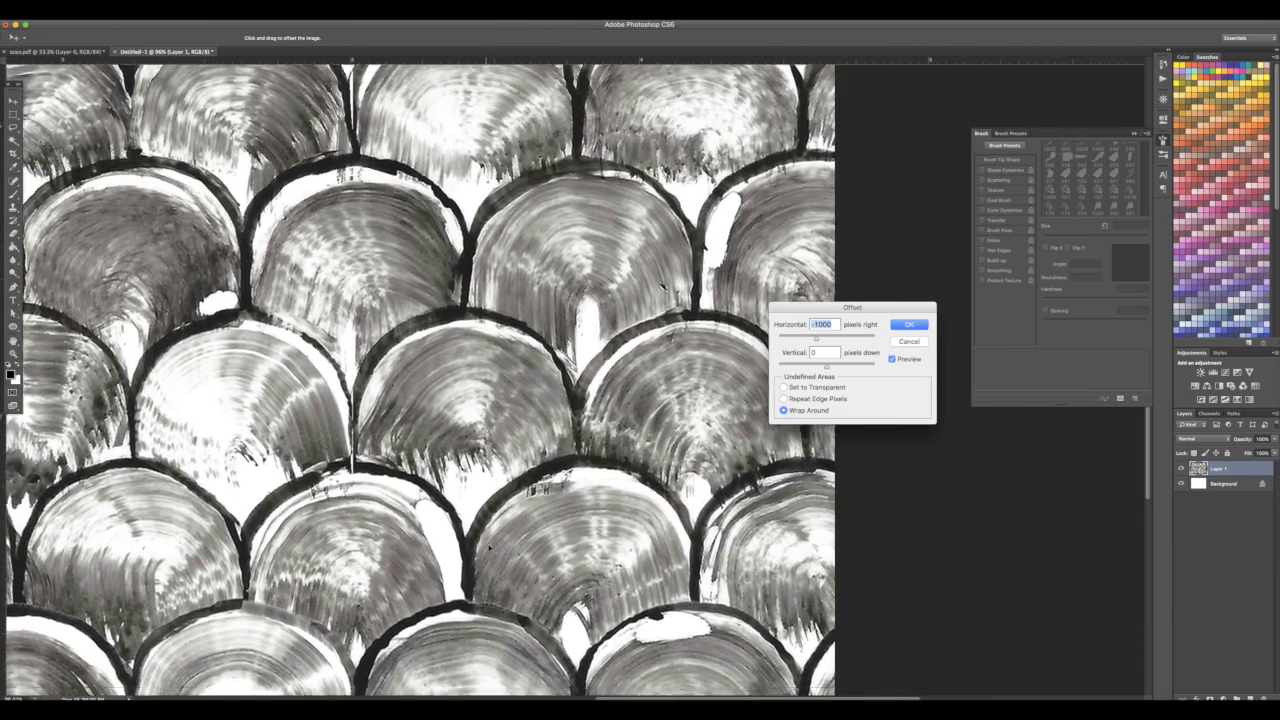
scroll(250, 527, "down", 10)
left_click(919, 326)
Clone Stamp over the seam between scales near the top middle with a reduced brush size
scroll(580, 410, "up", 10)
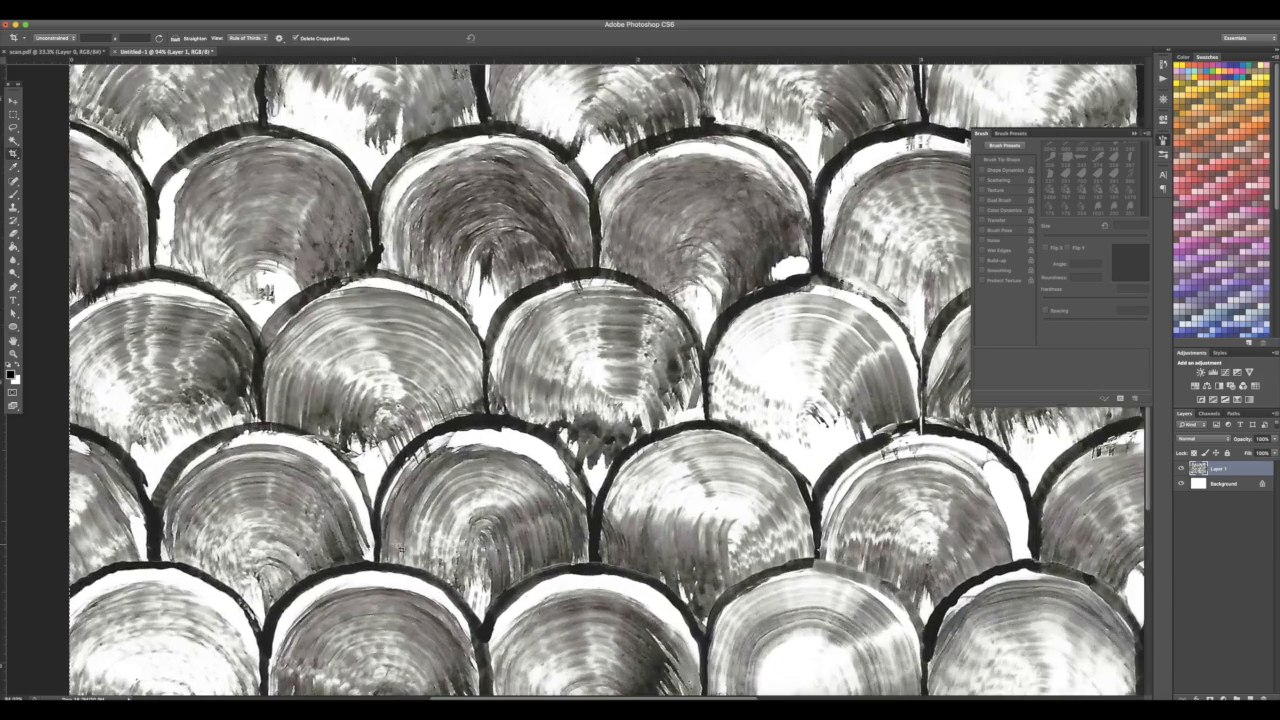
scroll(640, 440, "right", 4)
scroll(640, 440, "down", 2)
key("s")
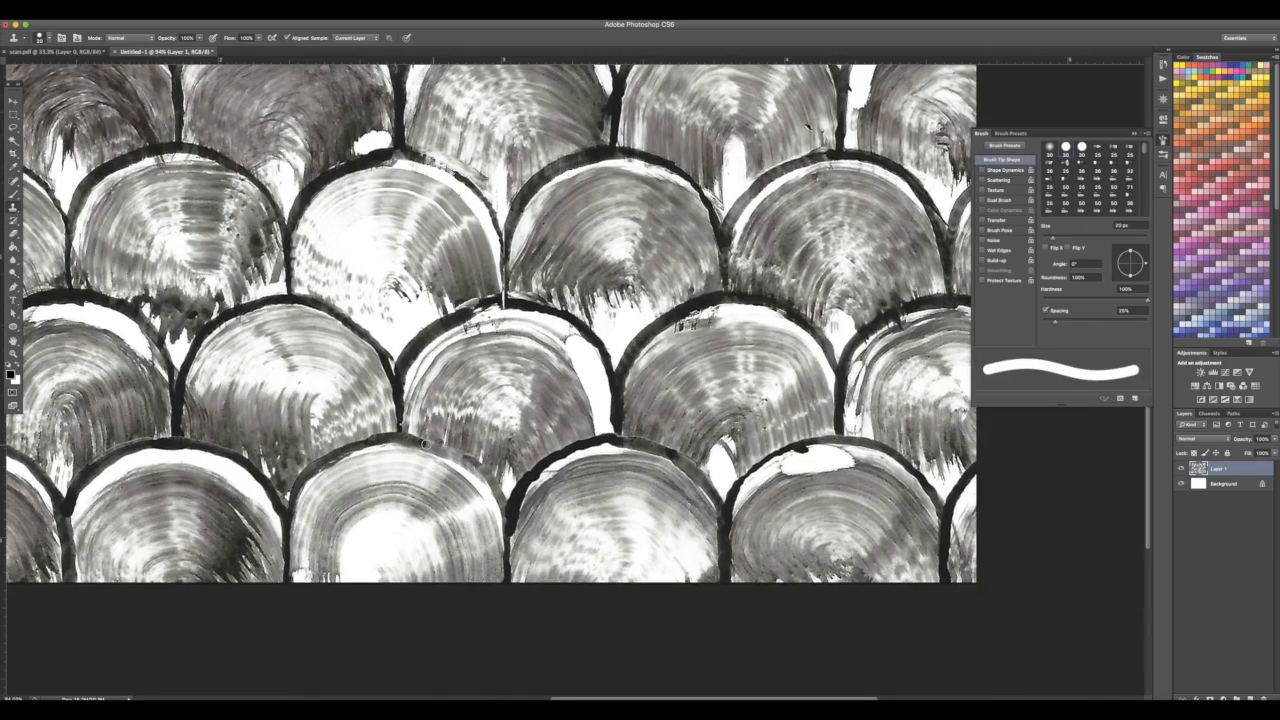
scroll(582, 506, "up", 3)
scroll(582, 506, "up", 3)
key("bracketleft")
key("bracketleft")
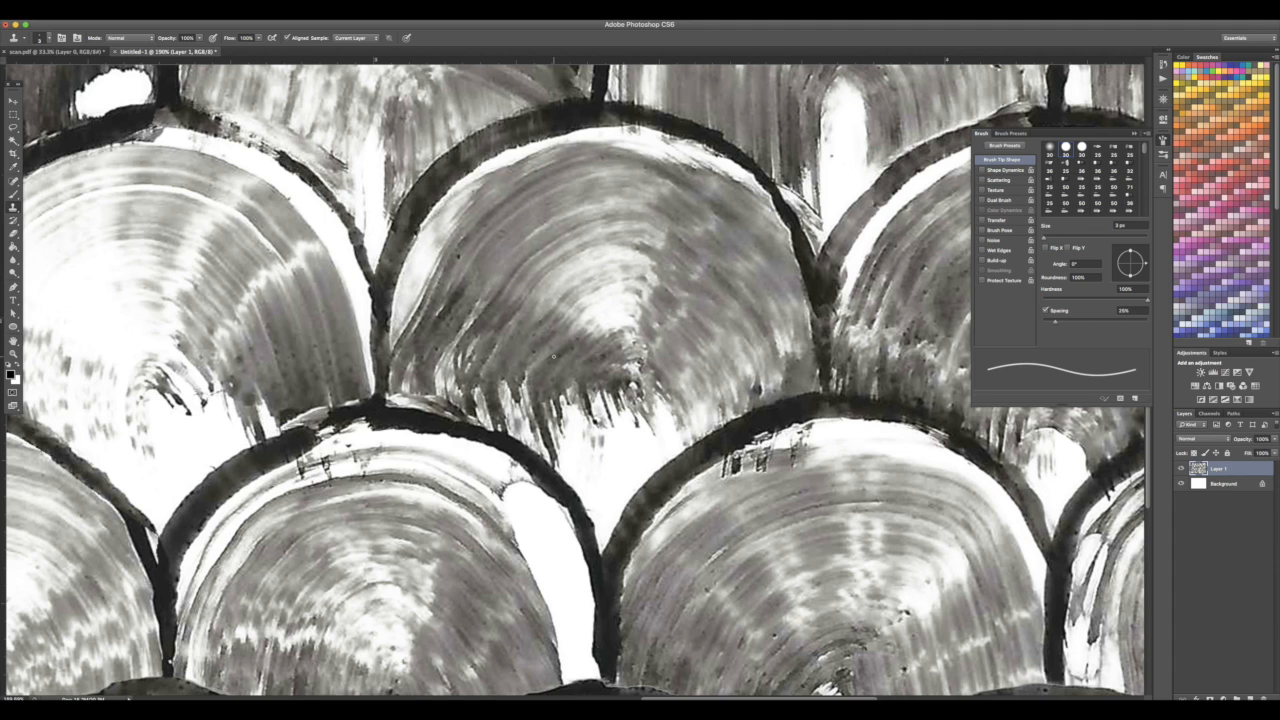
scroll(554, 356, "down", 5)
scroll(236, 368, "up", 5)
left_click_drag(445, 250, 445, 272)
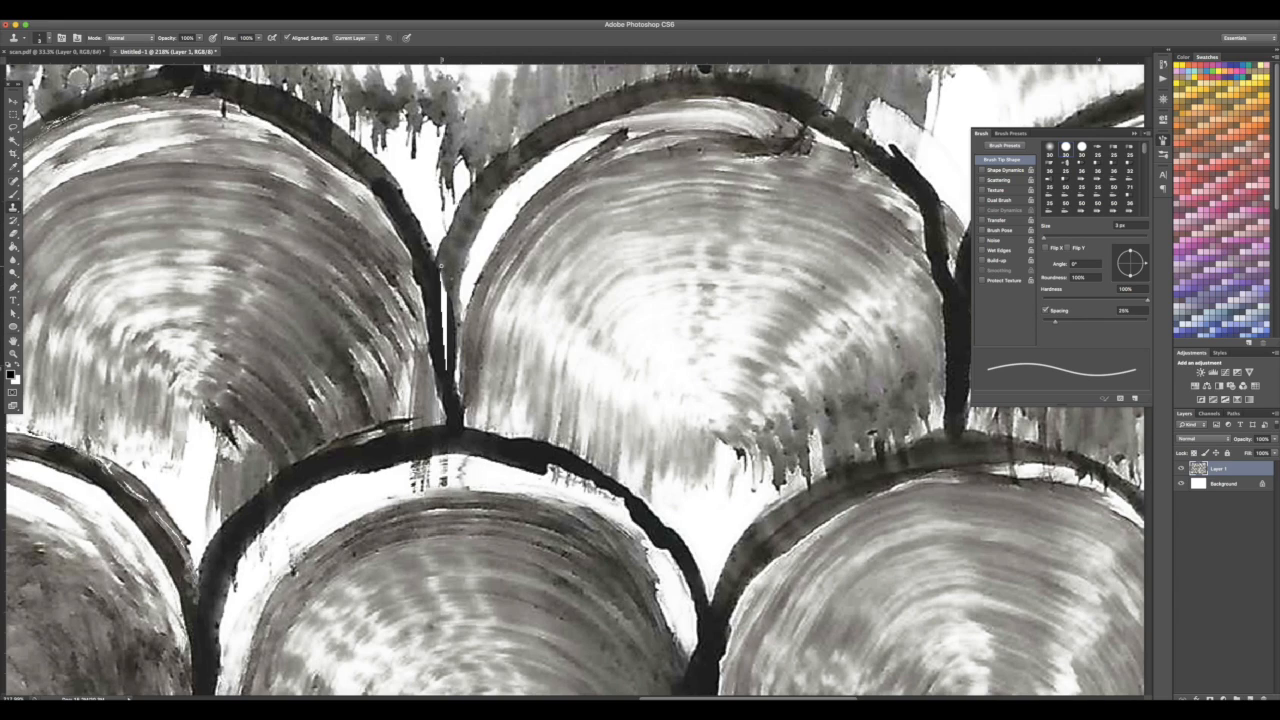
mouse_move(441, 274)
left_mouse_down()
mouse_move(445, 317)
mouse_move(445, 305)
left_mouse_up()
left_click_drag(445, 368, 444, 321)
scroll(154, 558, "down", 8)
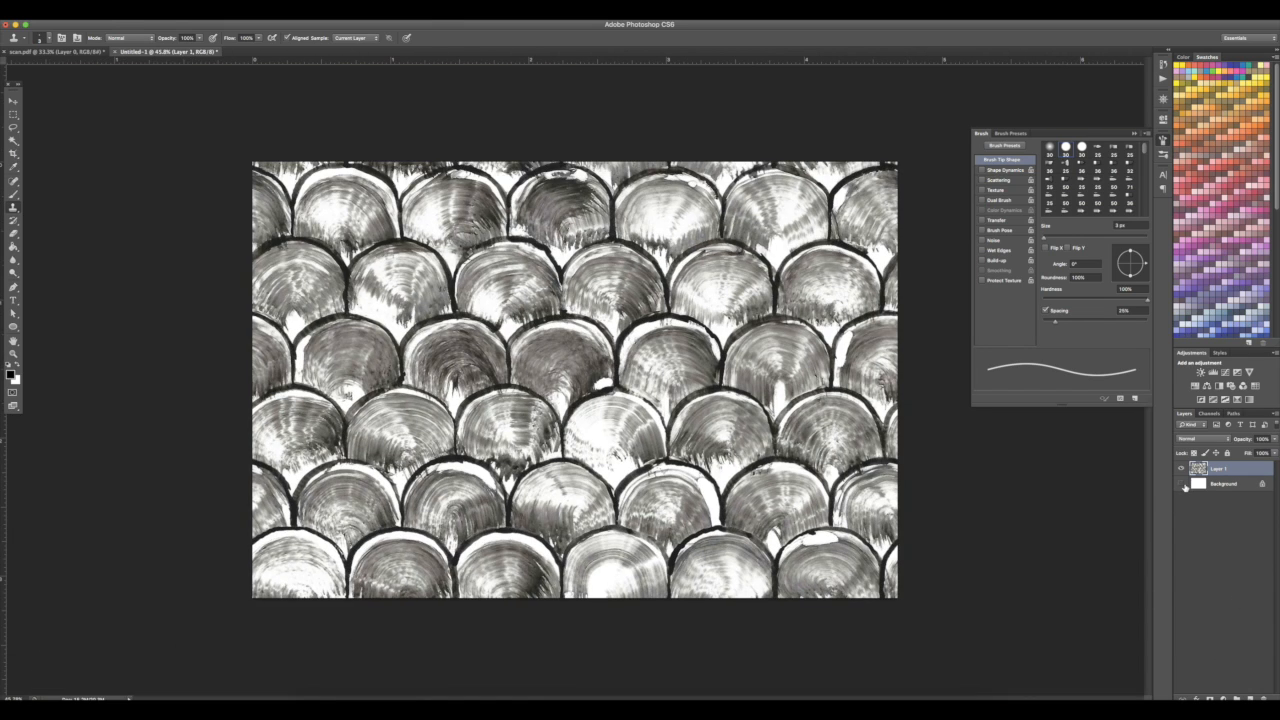
Hide the Background layer, then Color Range–select a light tone on Layer 1 and delete it before deselecting
left_click(1184, 486)
left_click(1184, 486)
left_click(1184, 486)
left_click(1184, 486)
key("super+plus")
key("super+plus")
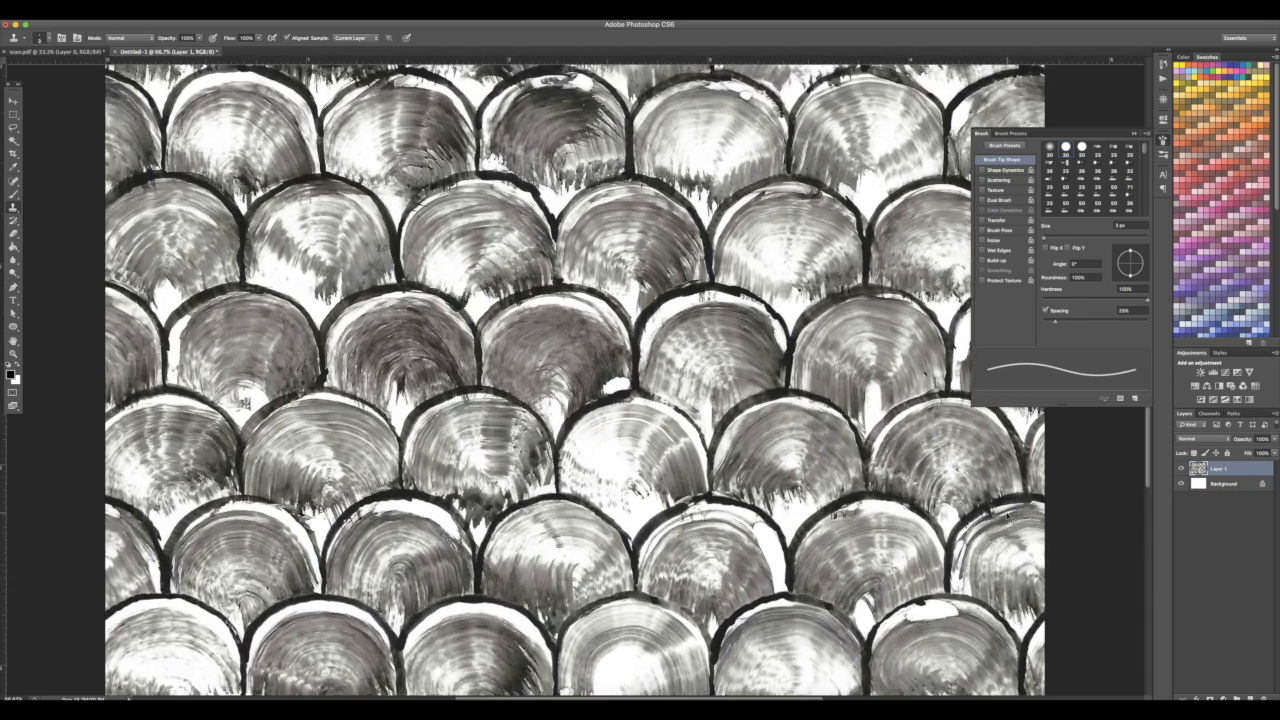
scroll(719, 378, "up", 5)
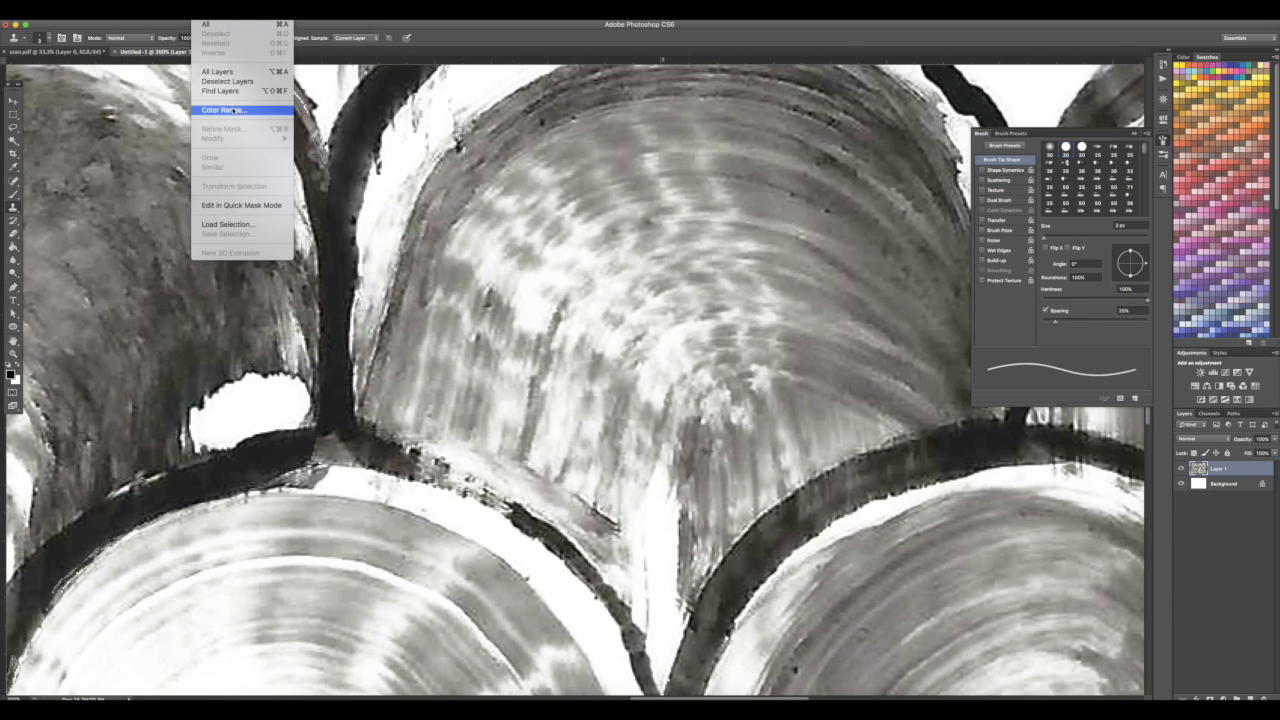
left_click(245, 104)
left_click(502, 401)
left_click(944, 253)
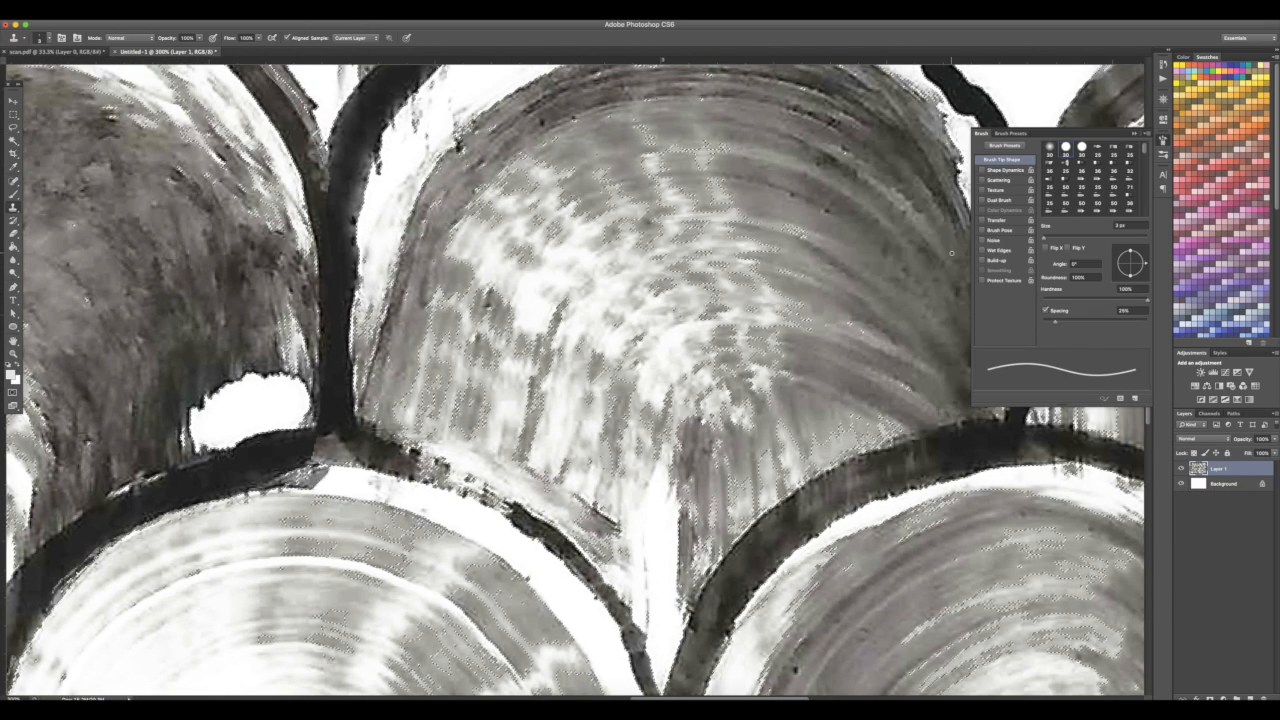
key("Delete")
key("super+d")
left_click(200, 14)
left_click(226, 108)
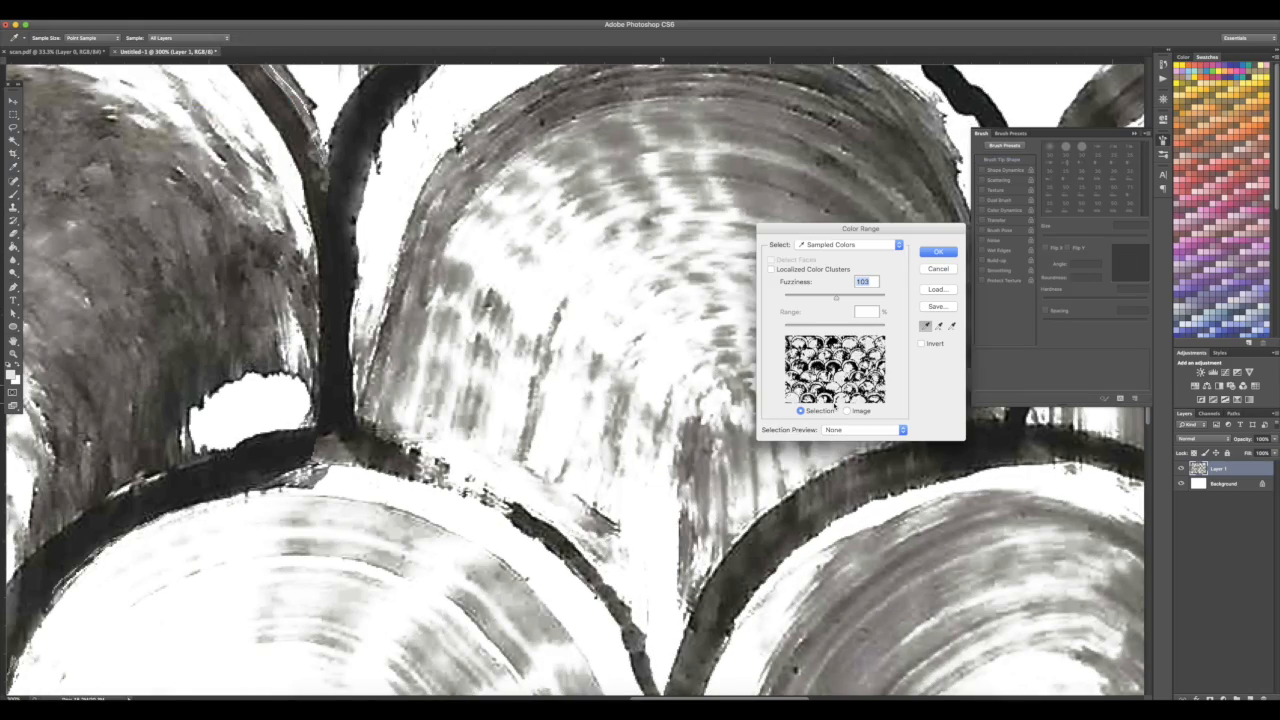
left_click(776, 151)
left_click(938, 252)
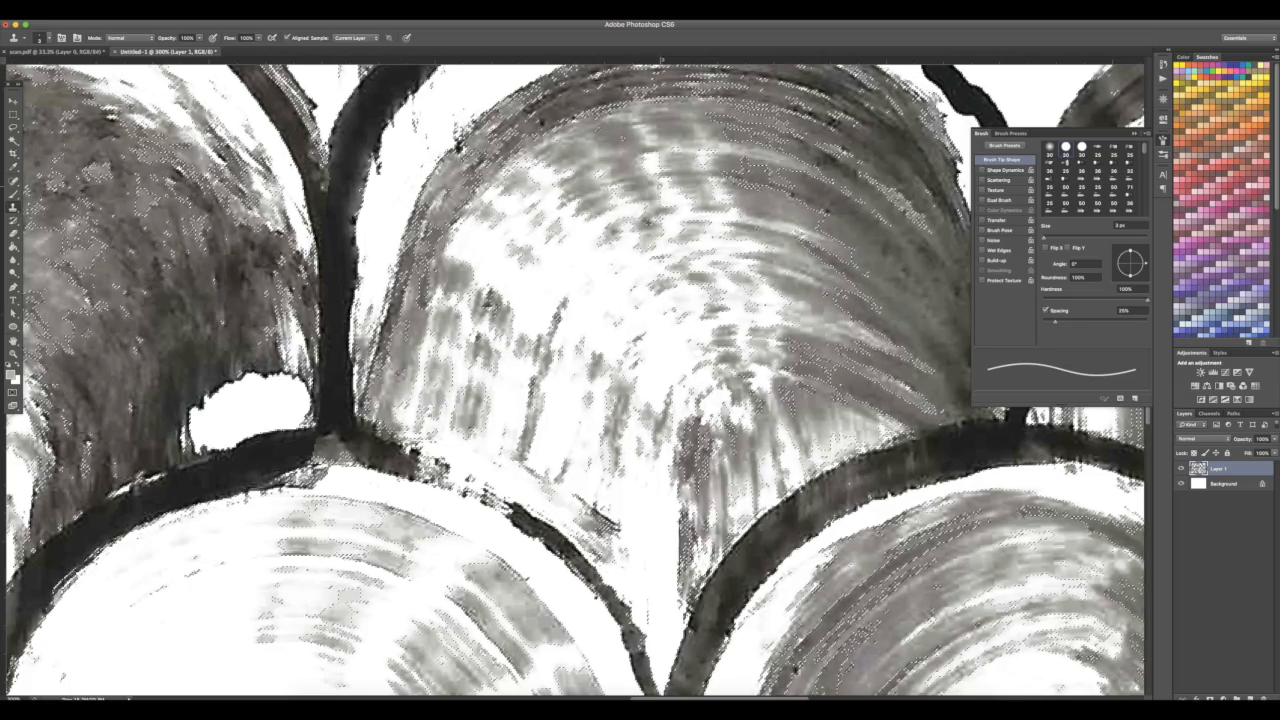
key("super+minus")
key("super+minus")
key("super+minus")
key("super+plus")
key("super+plus")
key("super+plus")
key("super+plus")
key("super+d")
Sample the grey strokes with Color Range at a raised fuzziness to select them
left_click(205, 8)
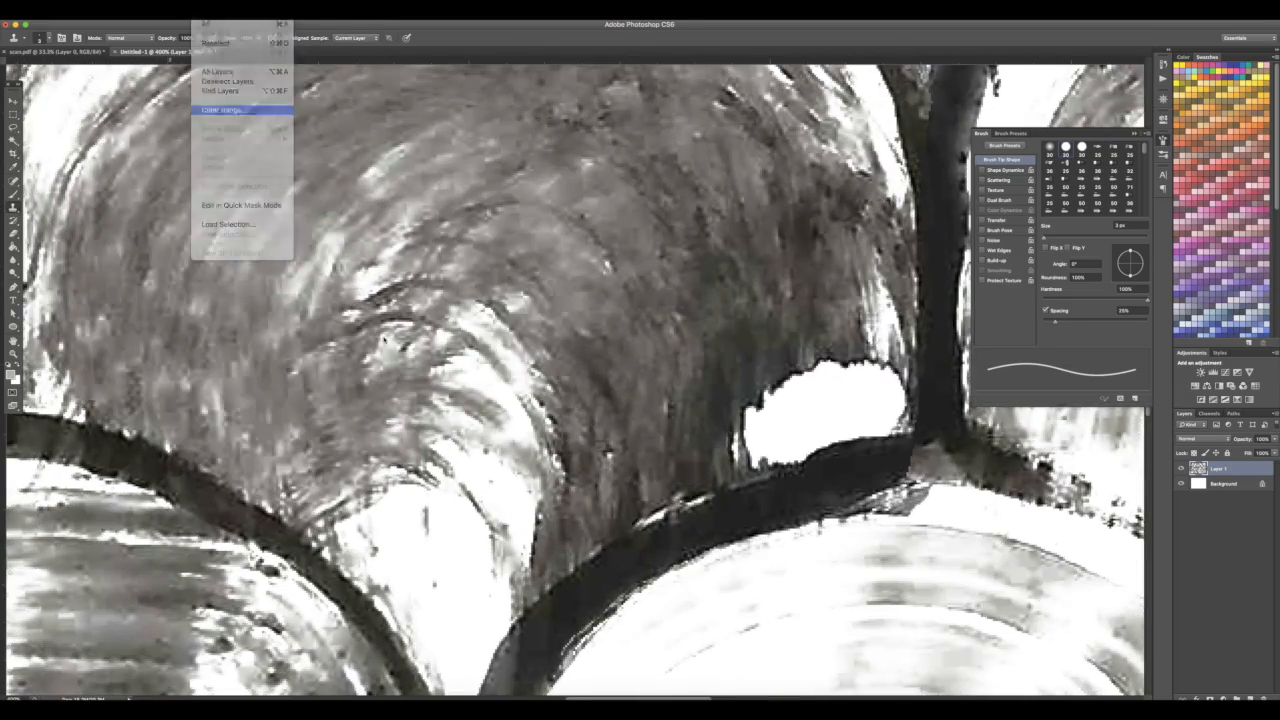
left_click(235, 111)
left_click_drag(836, 297, 848, 298)
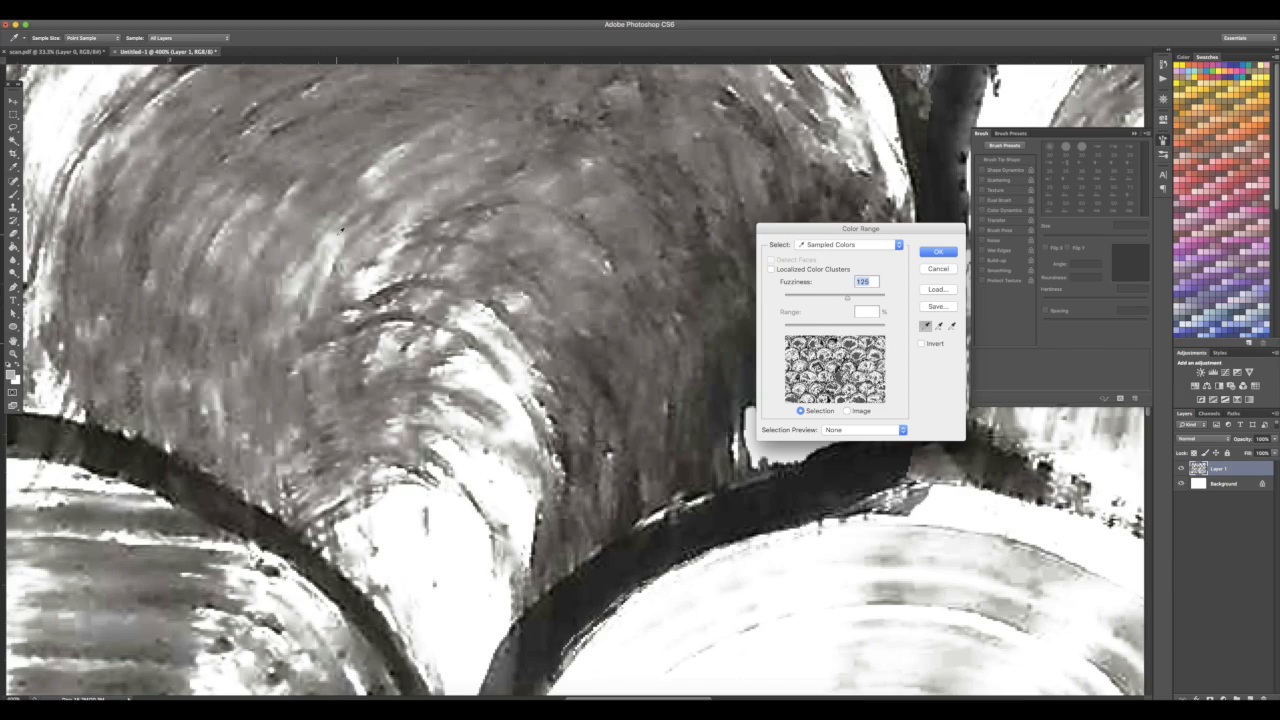
left_click(265, 238)
mouse_move(848, 298)
left_mouse_down()
mouse_move(870, 298)
mouse_move(852, 298)
left_mouse_up()
left_click(938, 251)
scroll(945, 254, "down", 10)
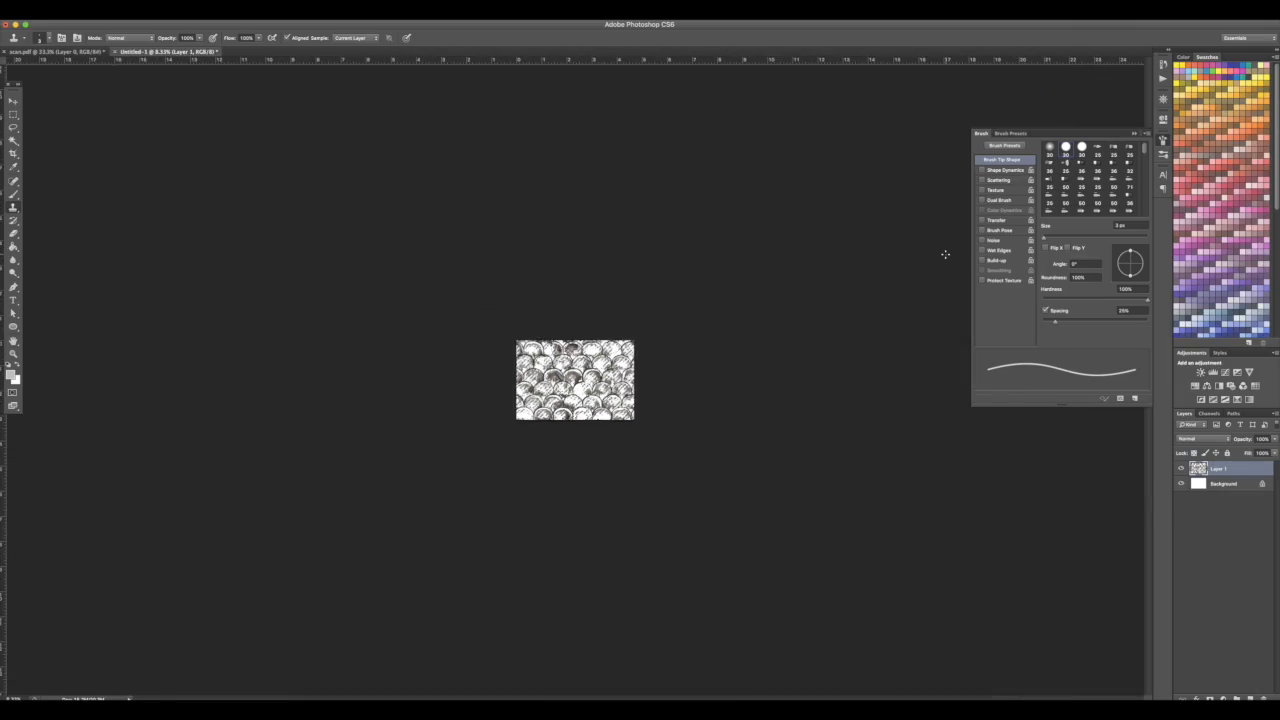
key("super+1")
key("super+l")
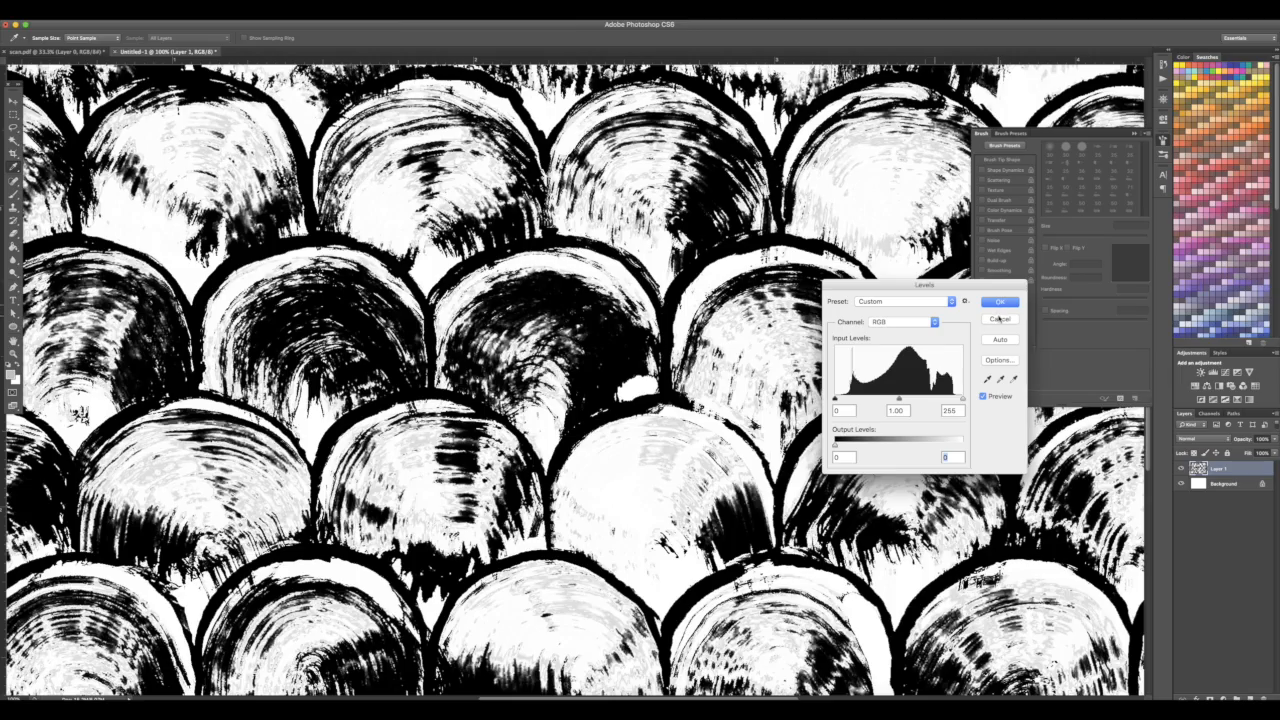
key("super+minus")
key("super+minus")
key("super+minus")
key("super+minus")
key("super+minus")
key("super+minus")
key("super+equal")
key("super+equal")
key("super+equal")
key("super+equal")
key("super+equal")
key("super+equal")
key("super+equal")
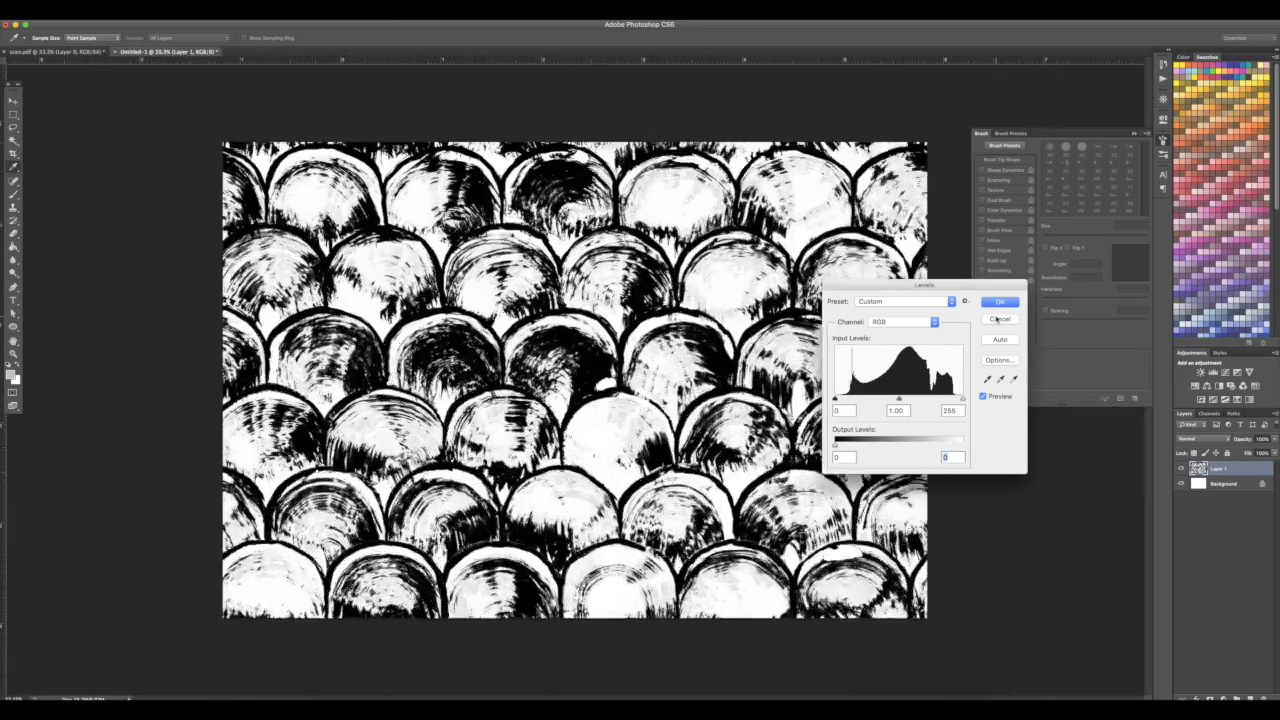
left_click(999, 320)
Reopen Color Range with the same sampling and delete the selected grey areas from Layer 1
left_click(203, 14)
left_click(224, 109)
key("Return")
key("Delete")
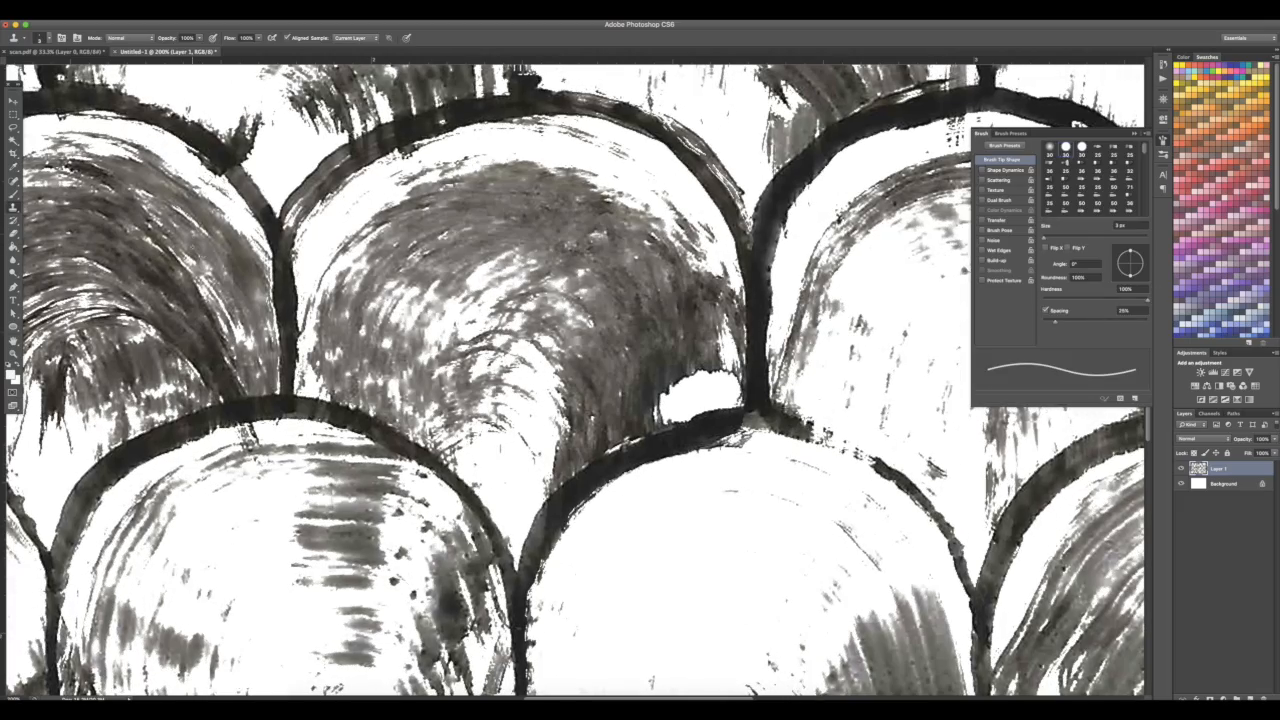
Select the remaining grey strokes with Color Range at fuzziness 78 and darken them with the Levels output slider
left_click_drag(205, 254, 598, 291)
left_click(203, 14)
left_click(224, 109)
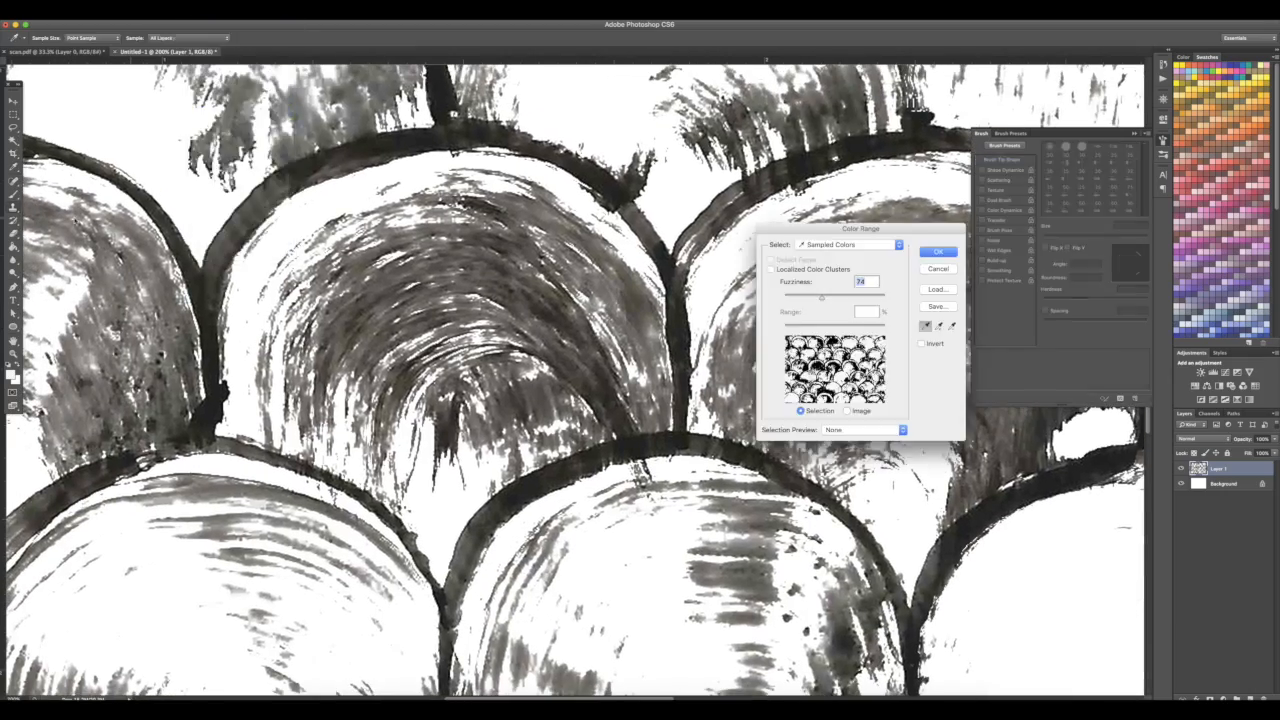
left_click(927, 252)
key("super+minus")
key("super+minus")
key("super+minus")
key("super+minus")
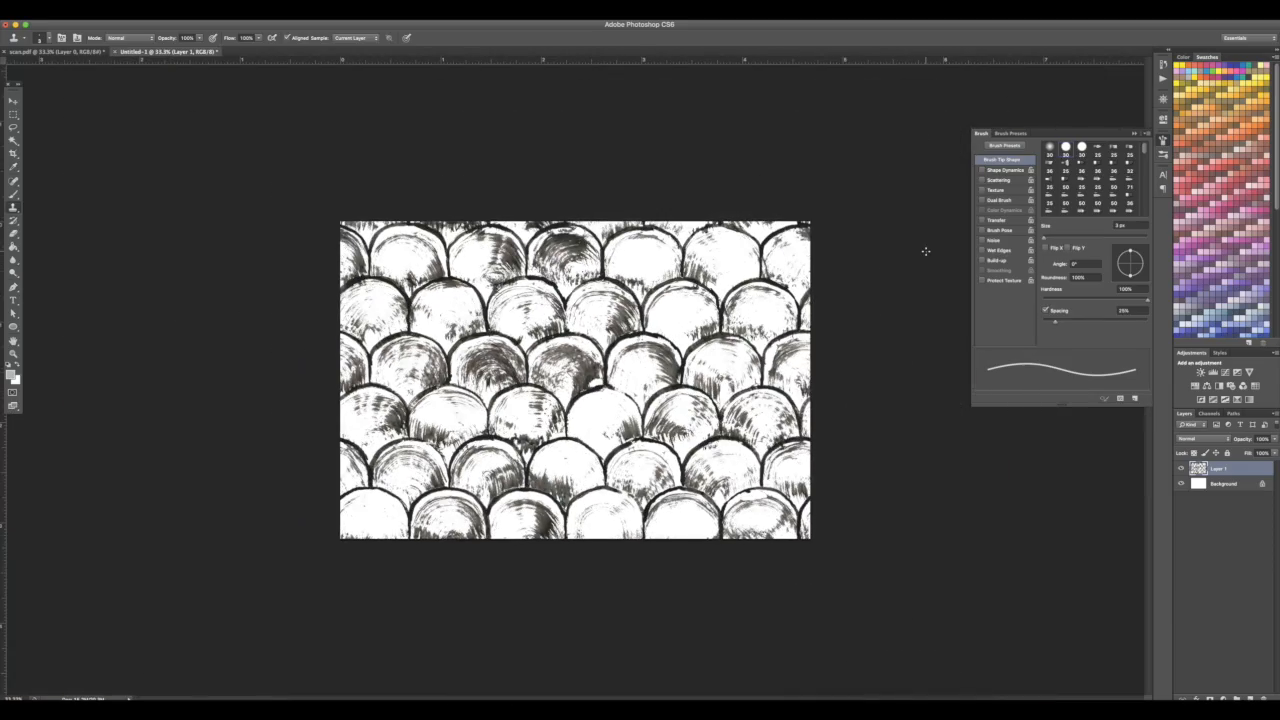
key("super+l")
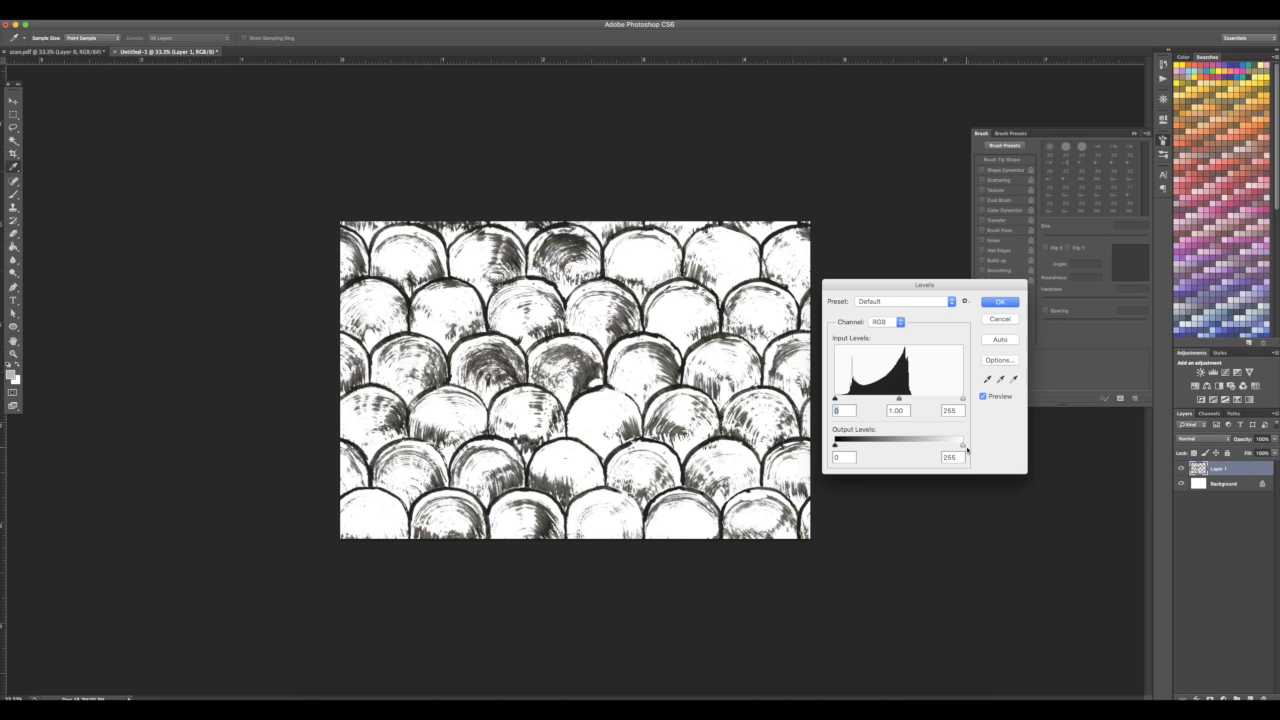
left_click_drag(967, 450, 834, 455)
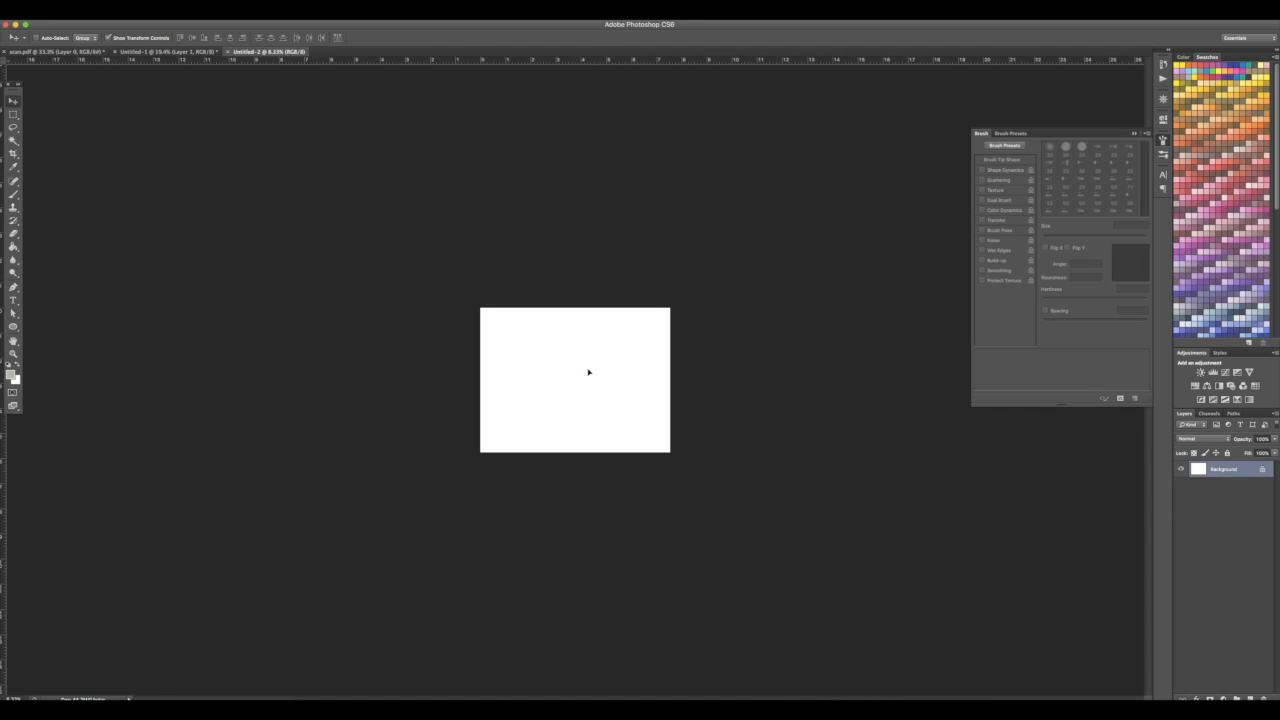
left_click_drag(589, 369, 569, 313)
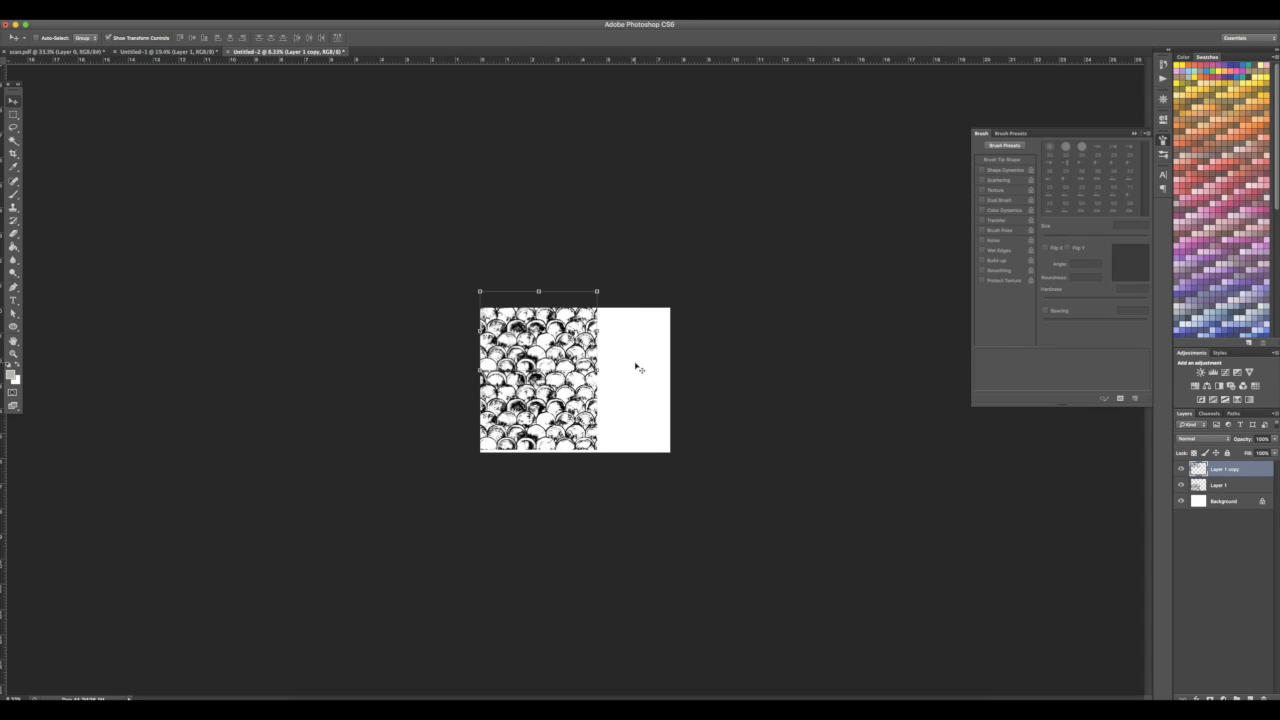
key("super+z")
key("super+u")
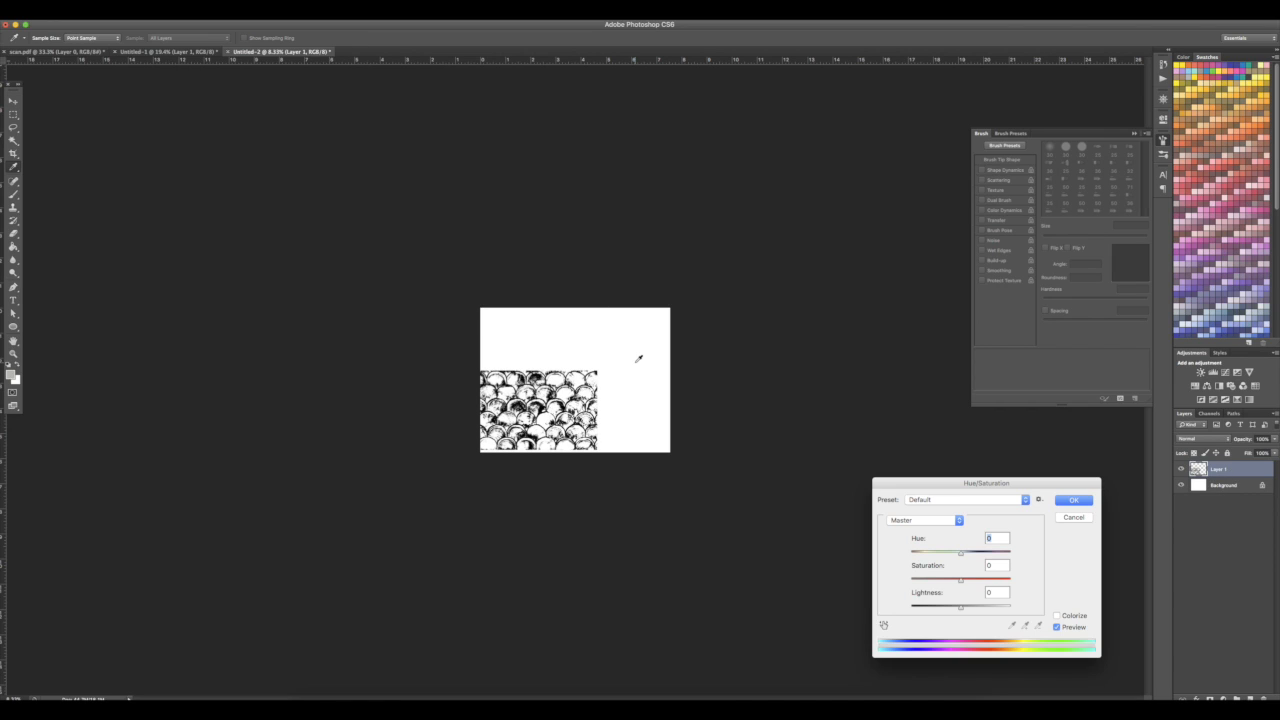
left_click(1075, 517)
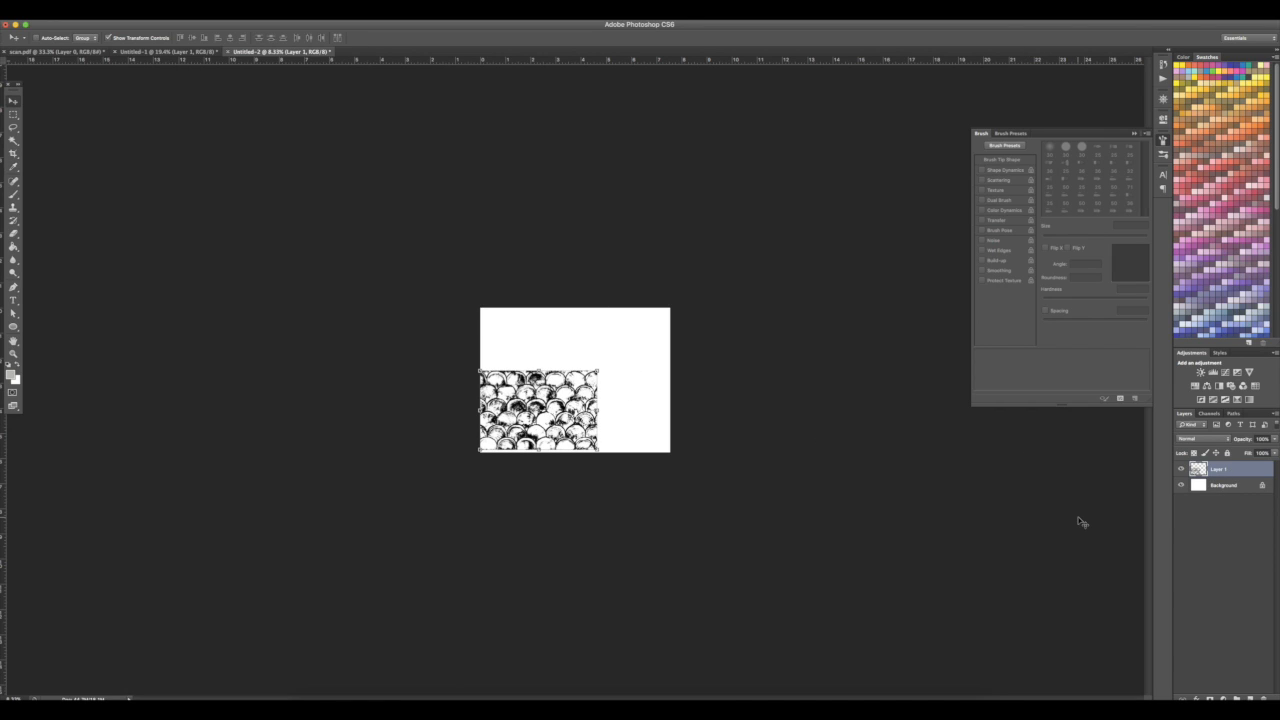
Turn on snapping and duplicate the tile straight upward to fill the left column of the new canvas
left_click(231, 14)
mouse_move(256, 14)
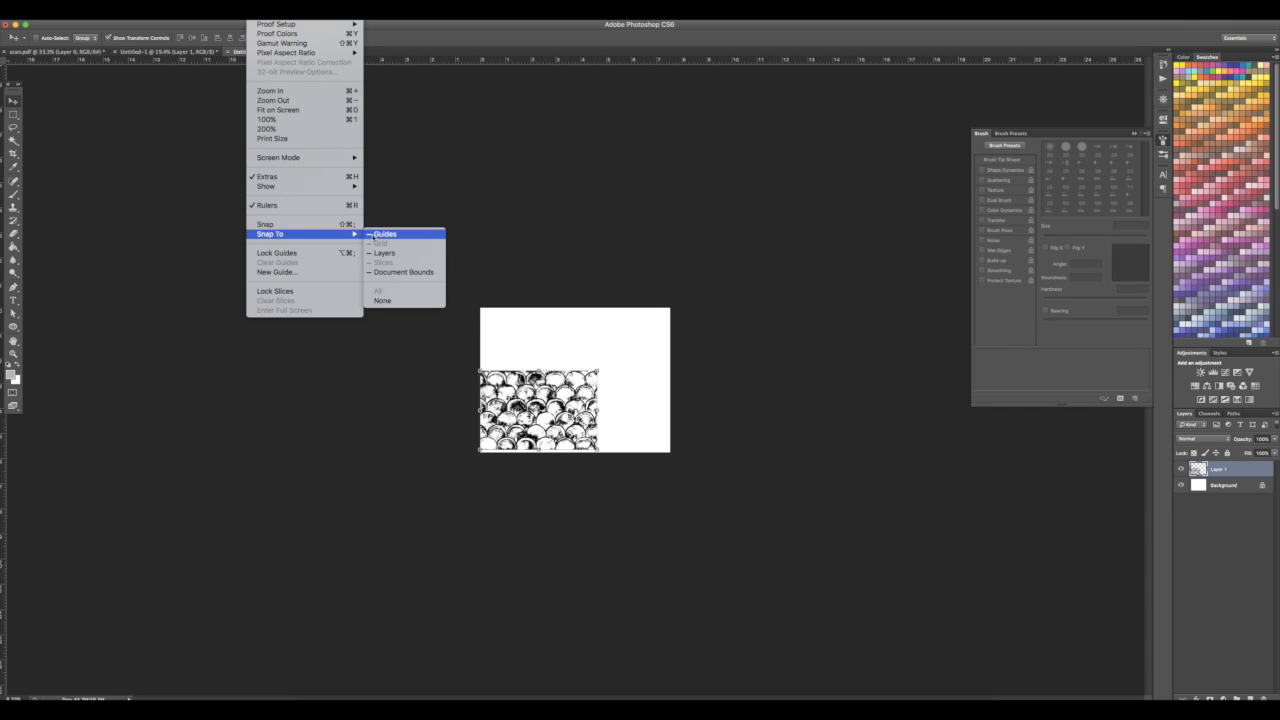
left_click(332, 228)
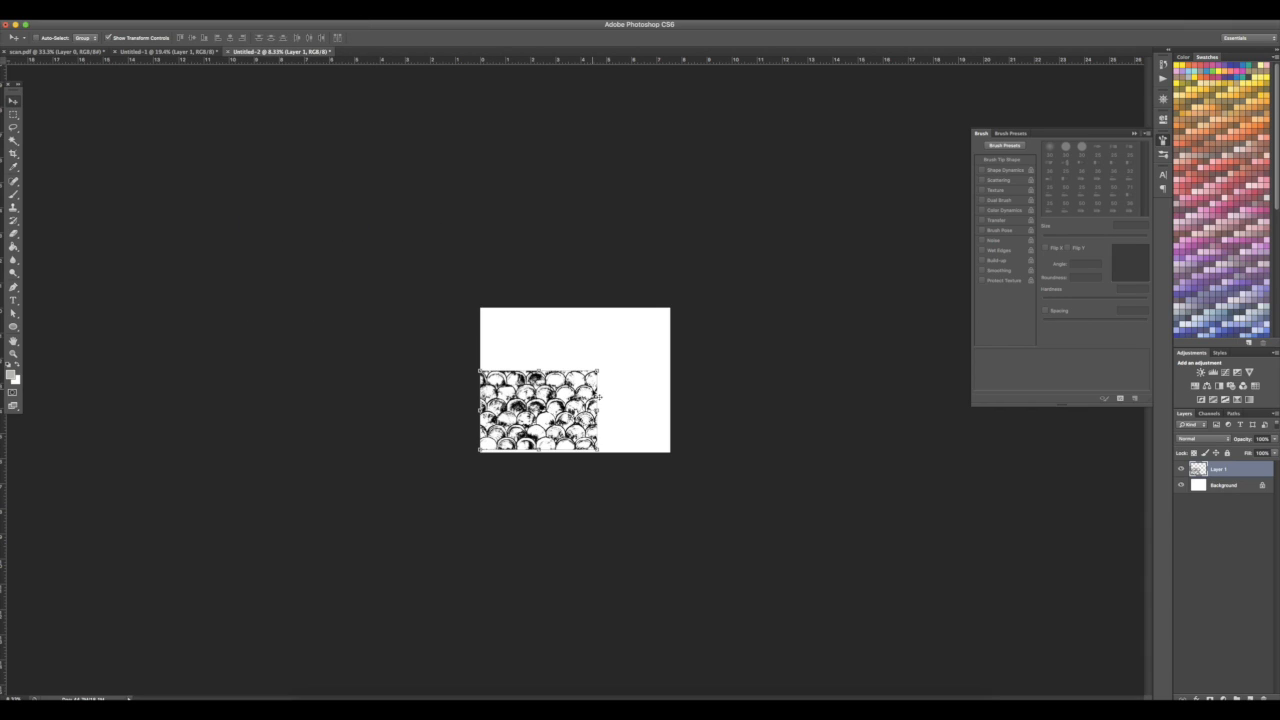
left_click_drag(595, 395, 594, 309)
scroll(655, 332, "down", 3)
scroll(678, 356, "up", 6)
scroll(678, 356, "up", 6)
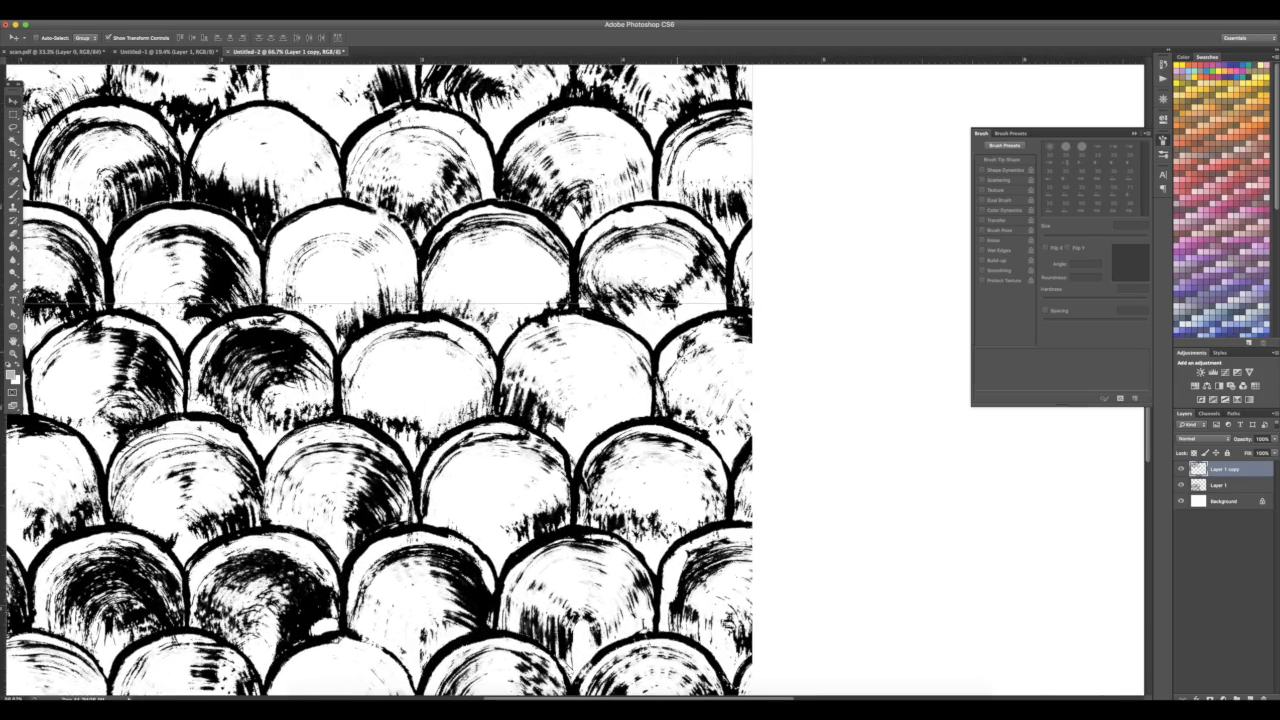
scroll(678, 356, "down", 8)
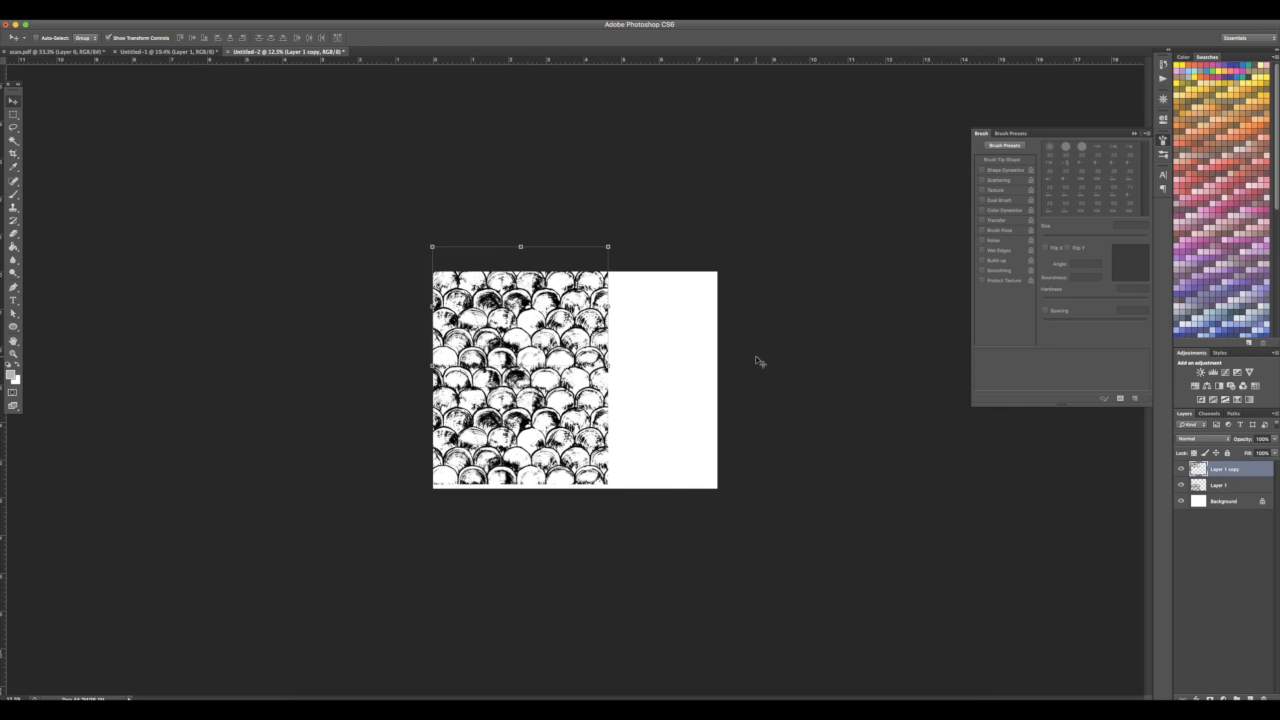
Select both tile layers and duplicate them to the right so the tiles fill the whole canvas
left_click(1218, 485, "shift")
left_click_drag(563, 423, 733, 399)
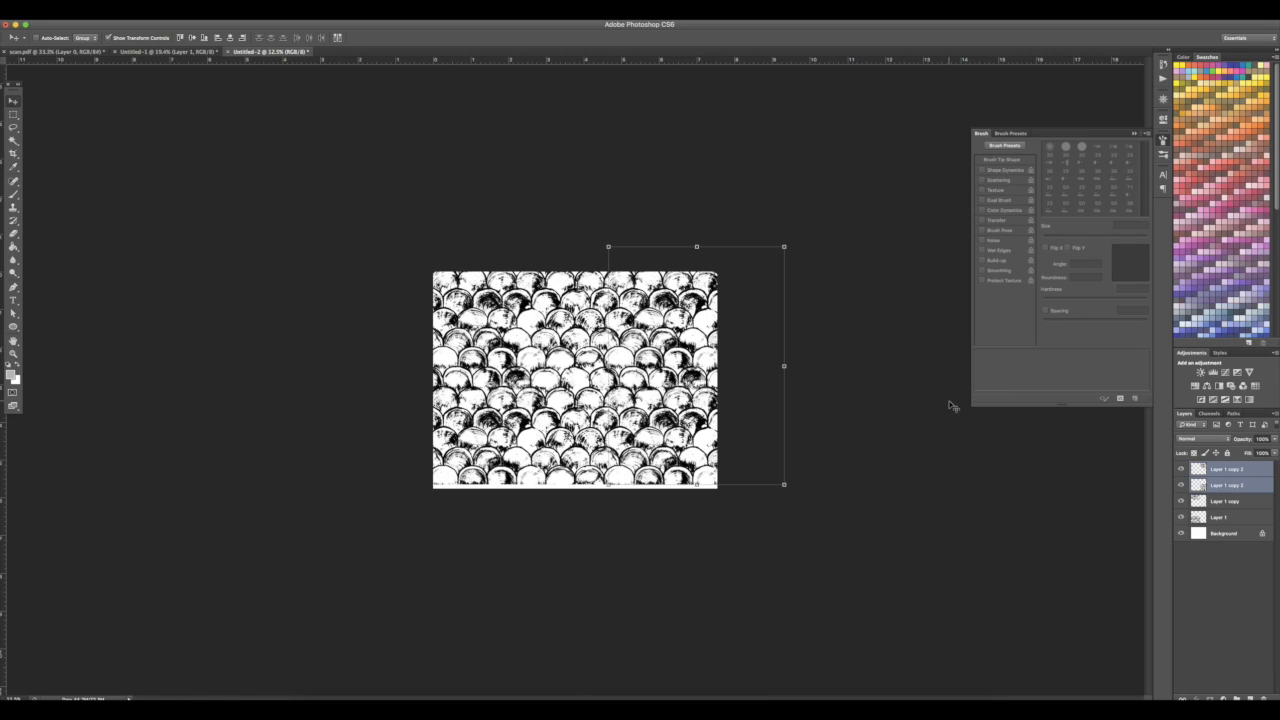
Switch back to the first document and step backward three history states
key("ctrl+shift+Tab")
key("super+alt+z")
key("super+alt+z")
key("super+alt+z")
key("super+alt+z")
key("super+alt+z")
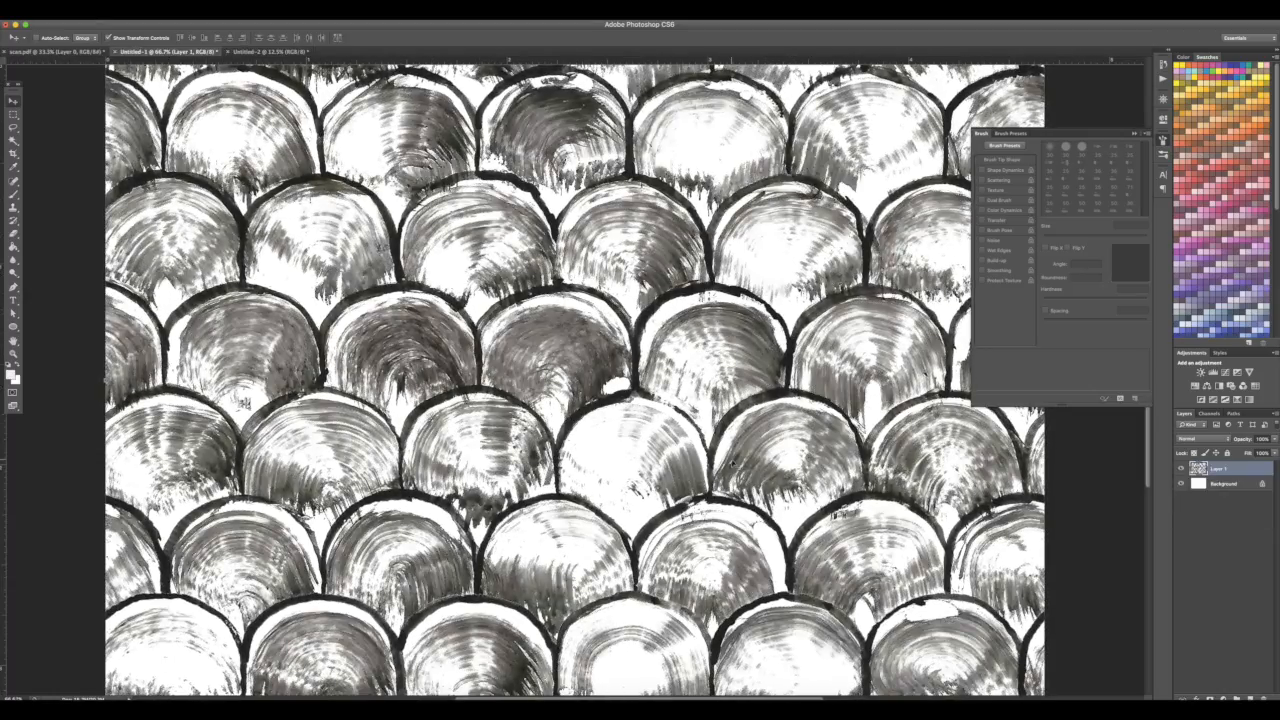
key("super+plus")
key("super+plus")
key("super+plus")
key("super+plus")
Select the grey strokes with Color Range at fuzziness 38, delete them, and deselect
left_click(200, 13)
left_click(239, 110)
scroll(469, 428, "right", 1)
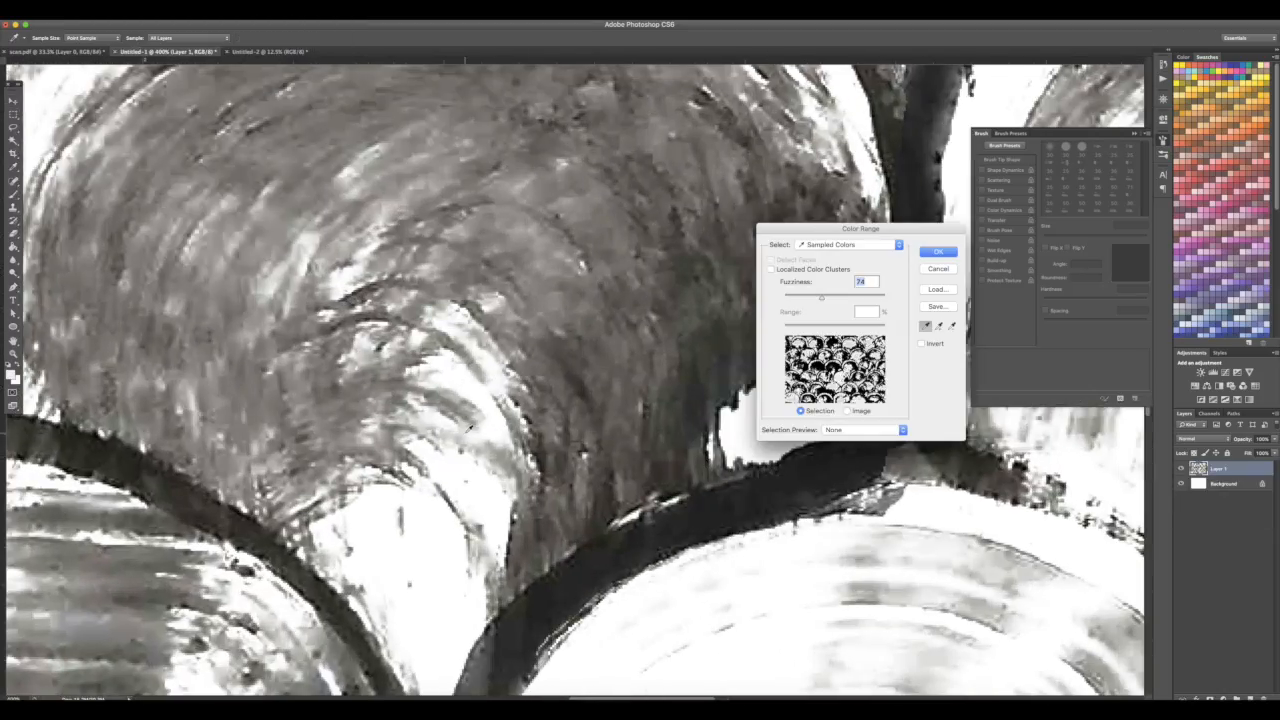
mouse_move(821, 297)
left_mouse_down()
mouse_move(788, 298)
mouse_move(802, 298)
left_mouse_up()
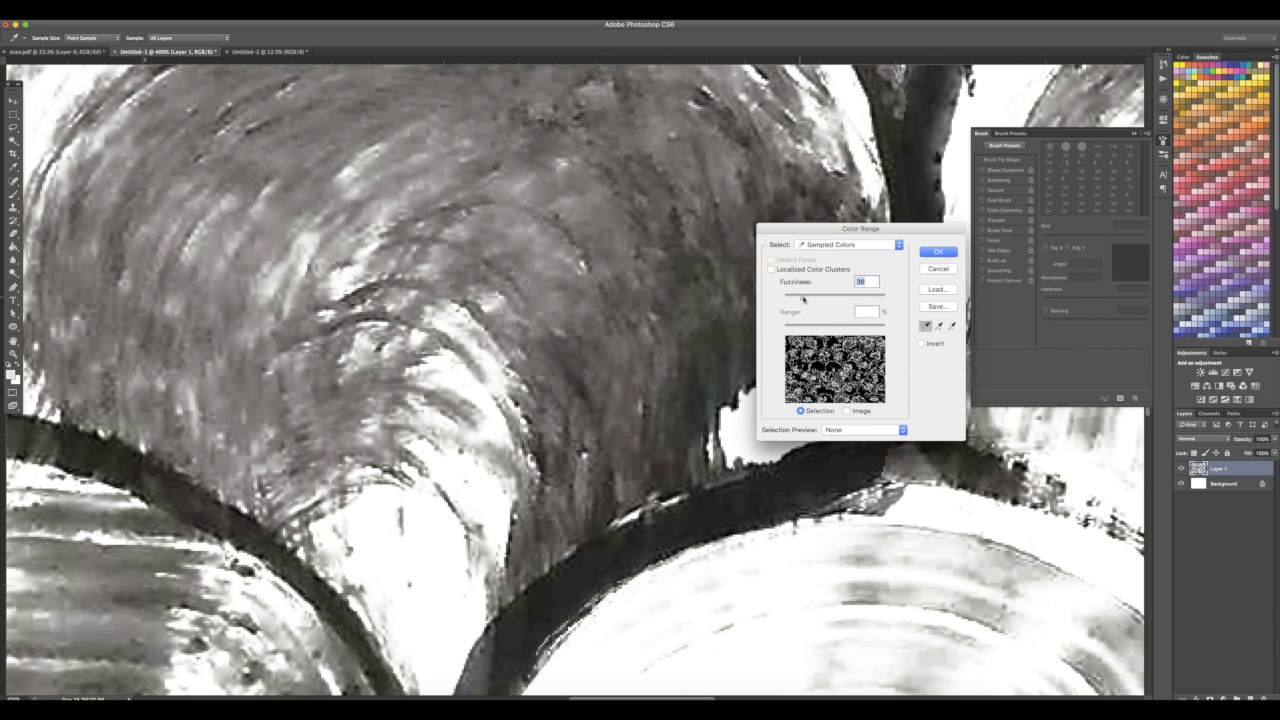
left_click(938, 251)
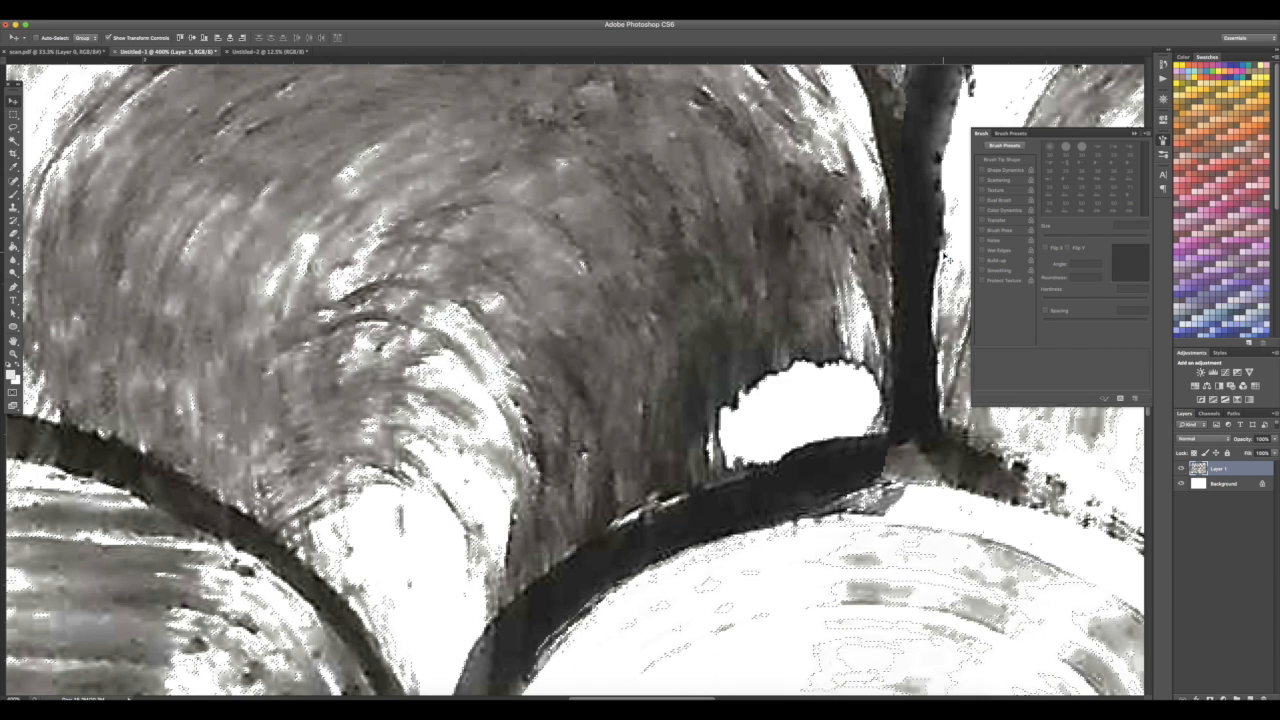
key("Delete")
key("super+d")
Reselect the remaining grey tones on Layer 1 with Color Range at fuzziness 32
left_click(1181, 484)
left_click(1181, 484)
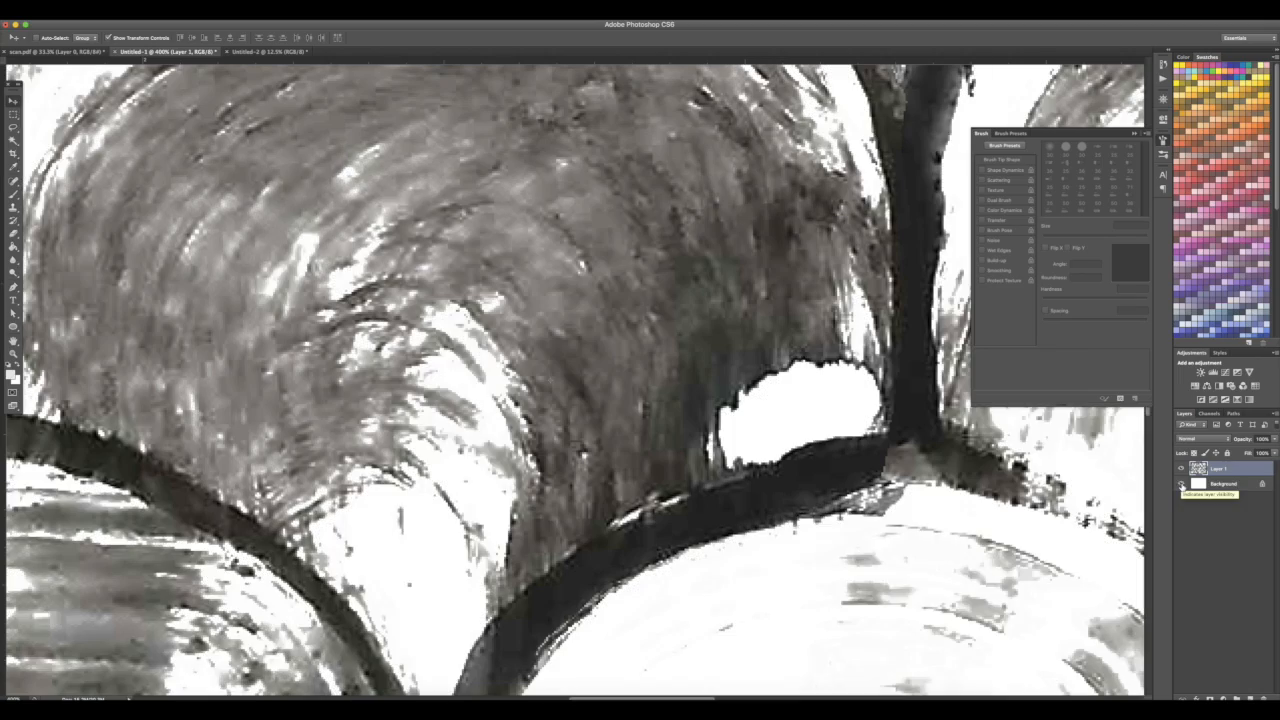
left_click_drag(782, 616, 562, 448)
left_click(203, 15)
left_click(225, 110)
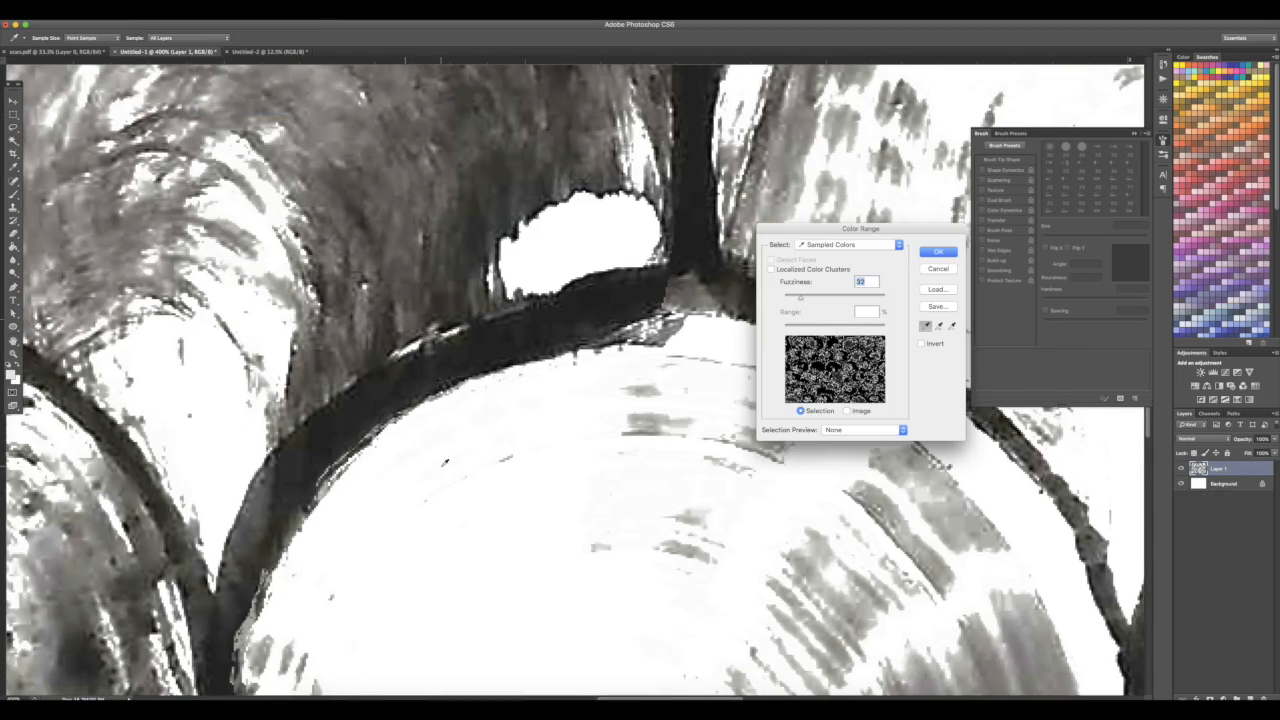
left_click(938, 251)
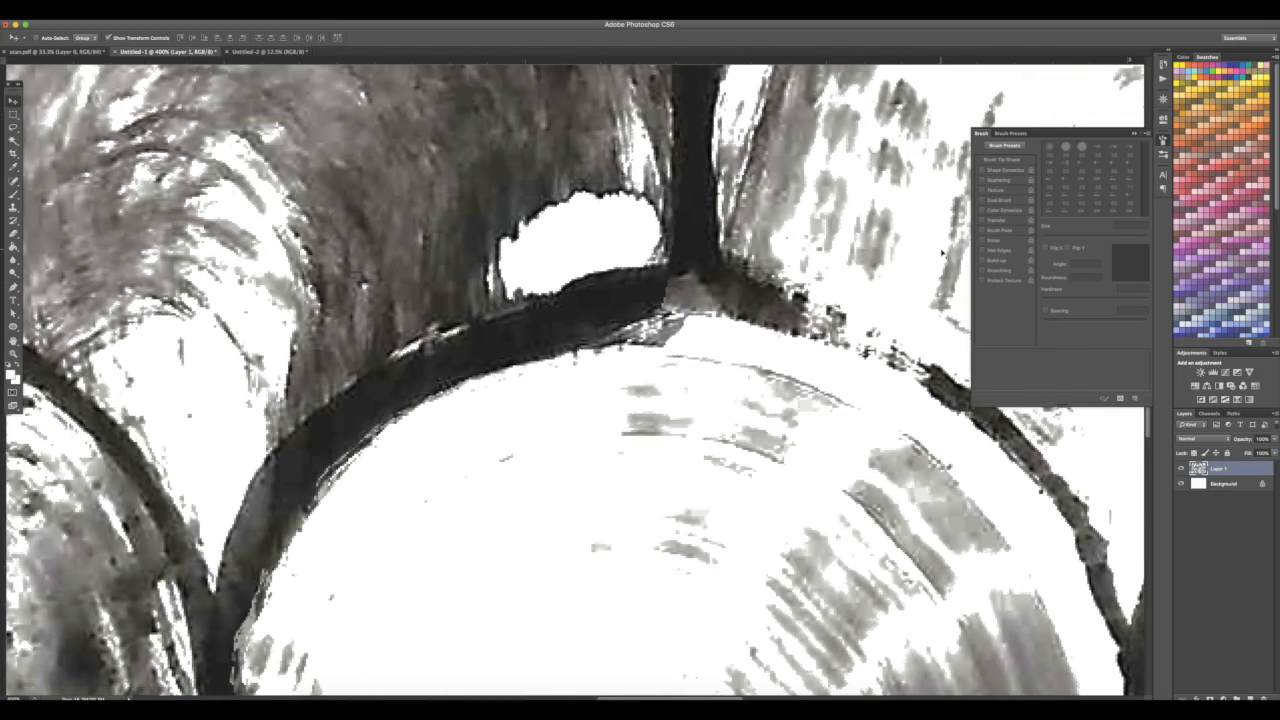
Increase the contrast of the layer with Brightness/Contrast
left_click(203, 12)
left_click(408, 37)
key("super+minus")
key("super+minus")
key("super+minus")
key("super+minus")
scroll(475, 129, "up", 5)
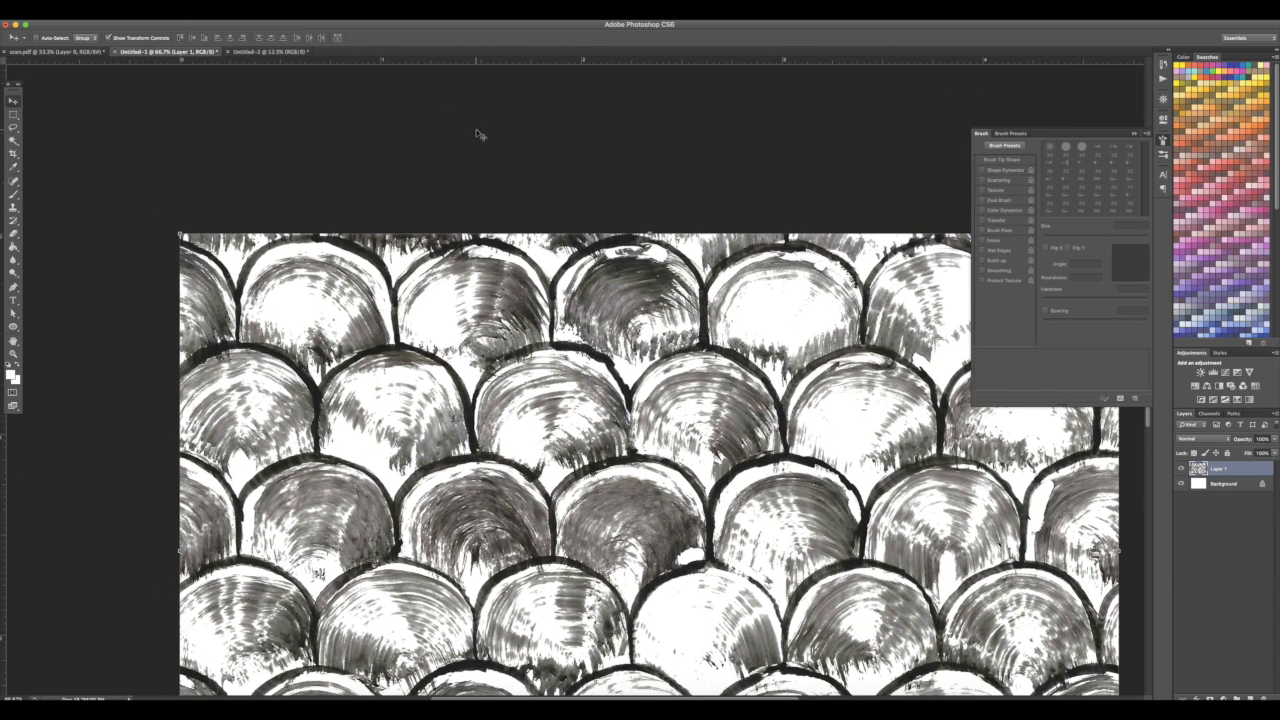
left_click(118, 12)
left_click(250, 40)
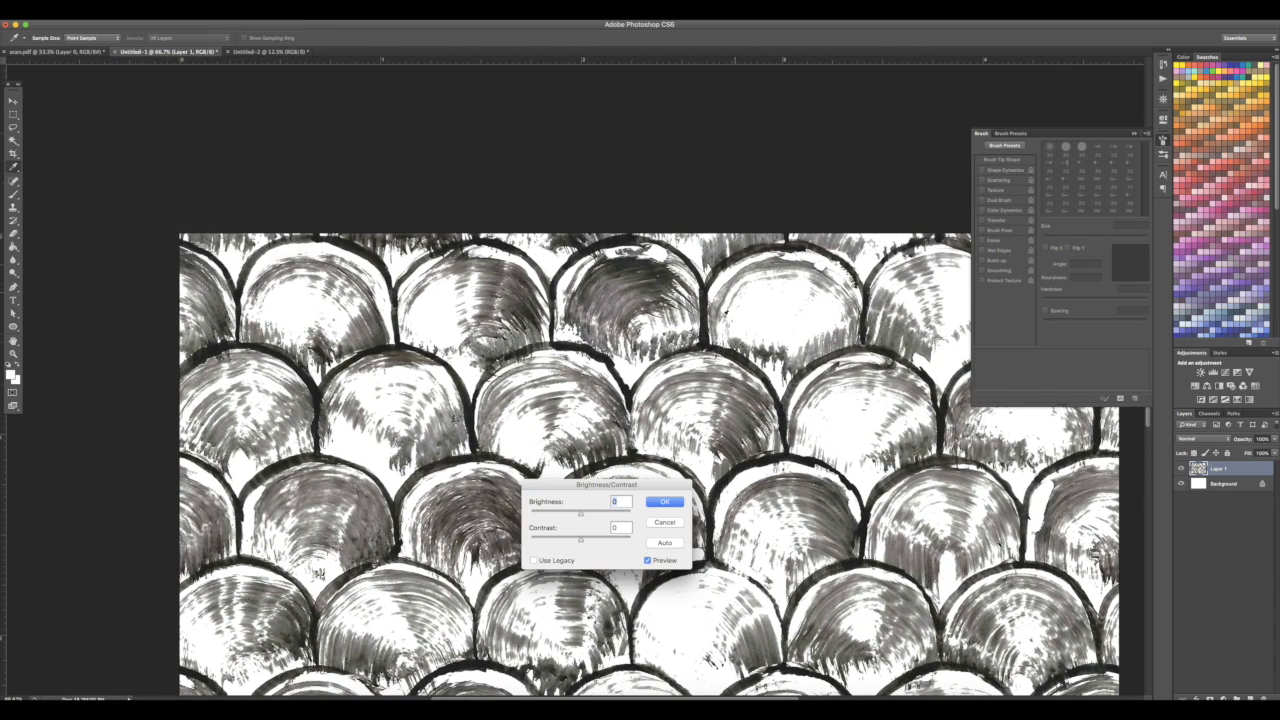
left_click(598, 514)
mouse_move(581, 541)
left_mouse_down()
mouse_move(546, 541)
mouse_move(600, 542)
left_mouse_up()
key("Return")
Desaturate Layer 1 to remove the colour tint from the strokes
key("super+plus")
key("super+plus")
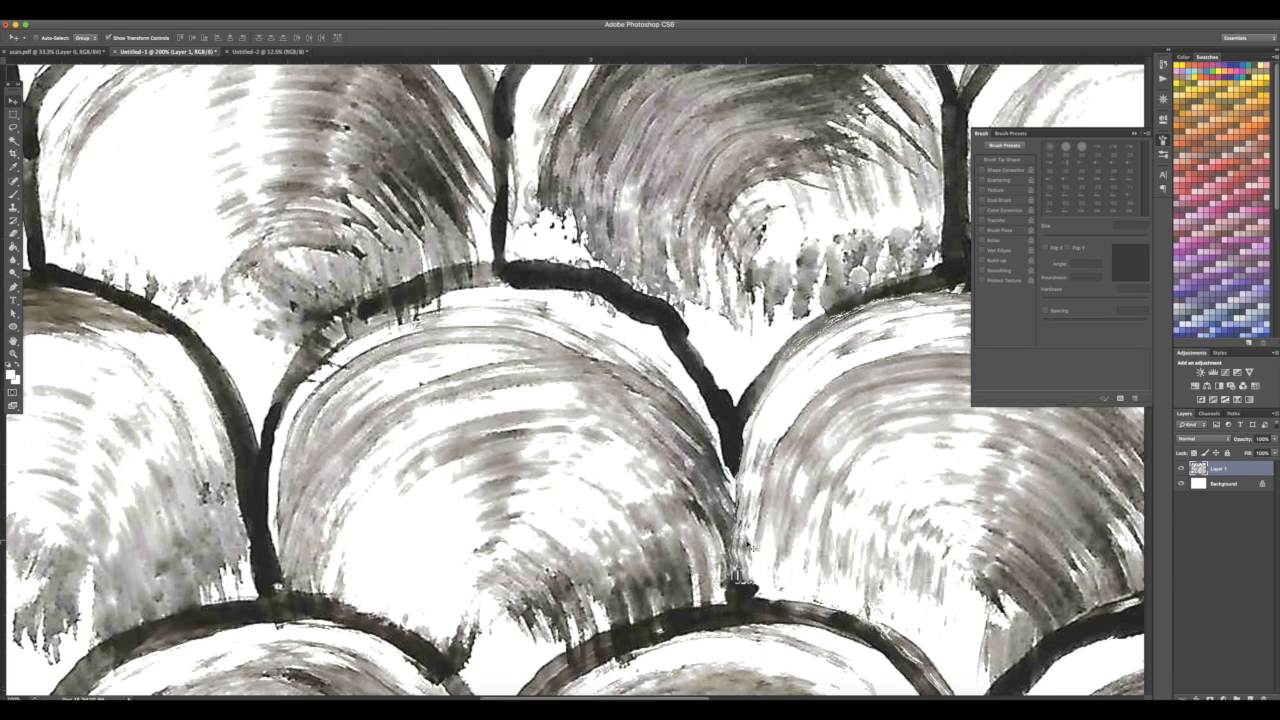
left_click(147, 12)
mouse_move(118, 12)
mouse_move(133, 45)
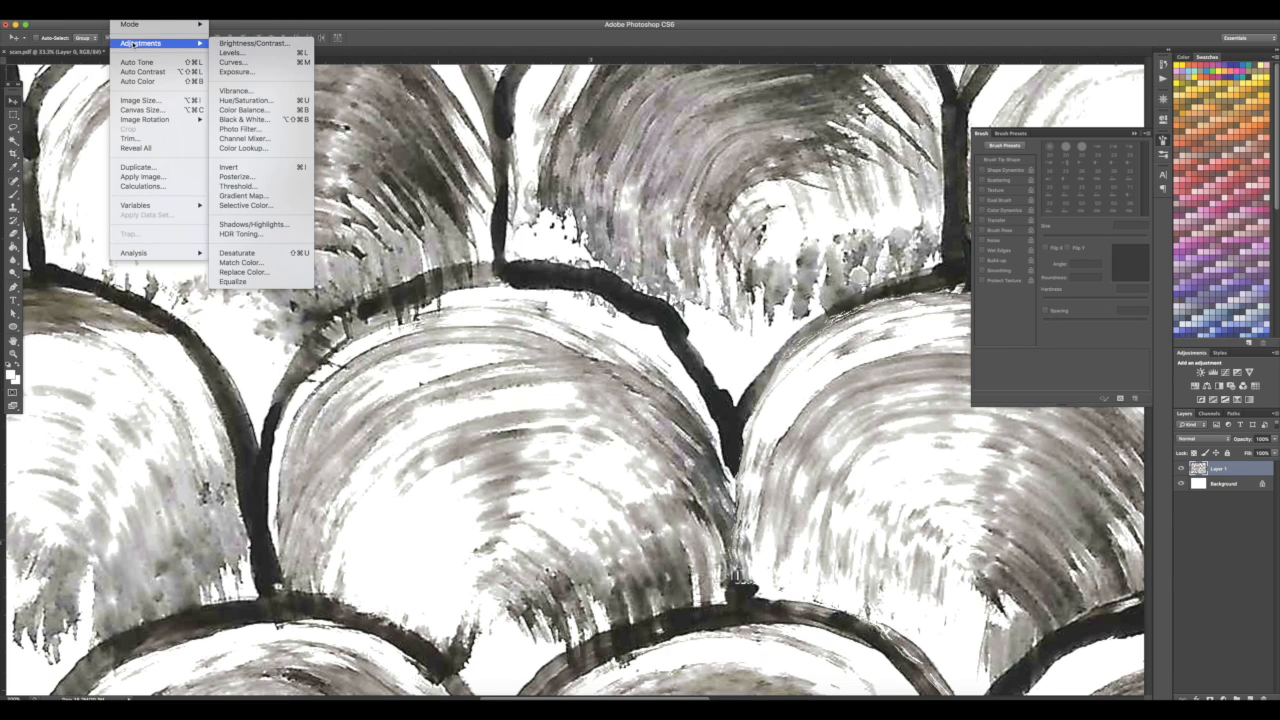
left_click(237, 252)
left_click(205, 12)
left_click(222, 110)
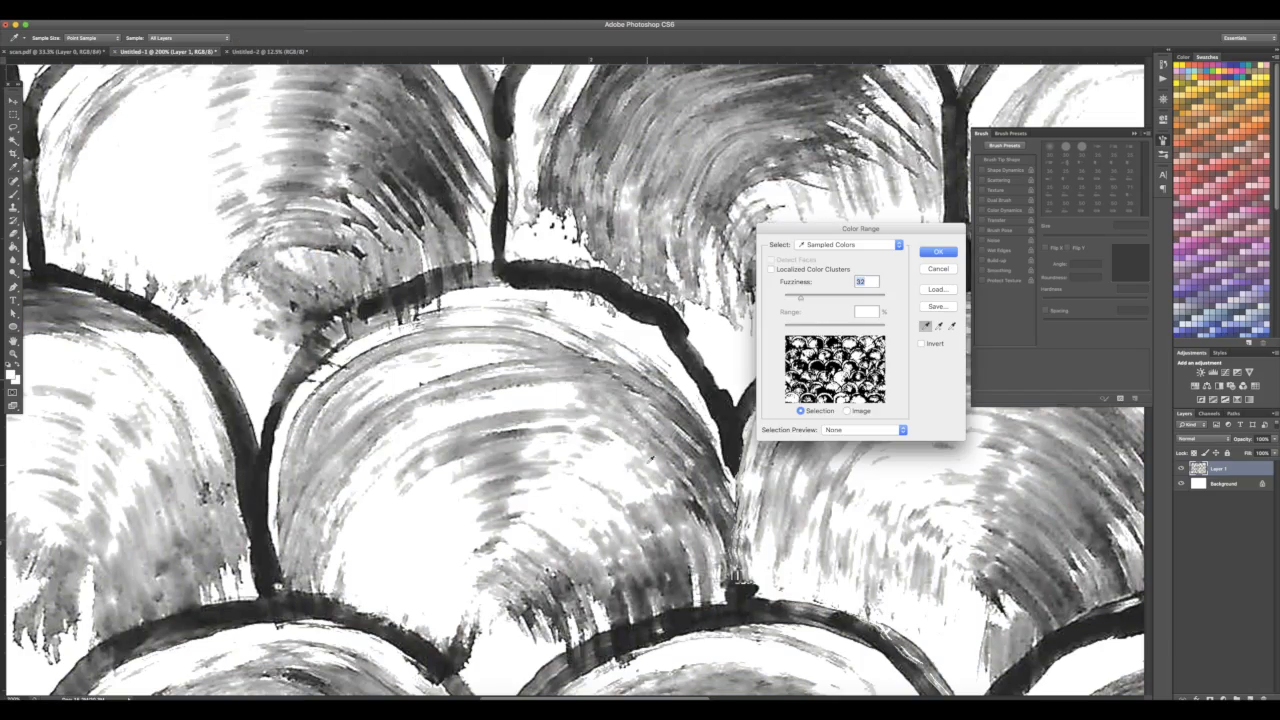
left_click(936, 251)
key("super+d")
key("super+plus")
key("super+plus")
key("super+plus")
left_click(205, 12)
left_click(222, 110)
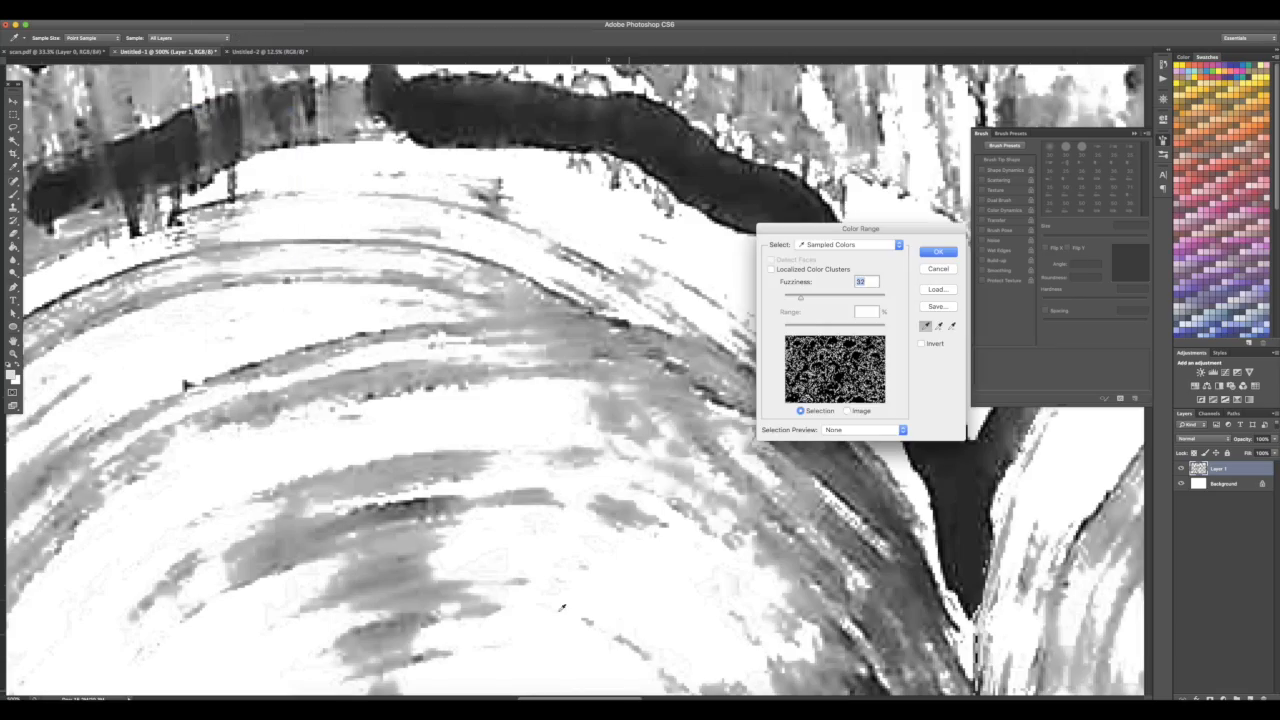
left_click(938, 268)
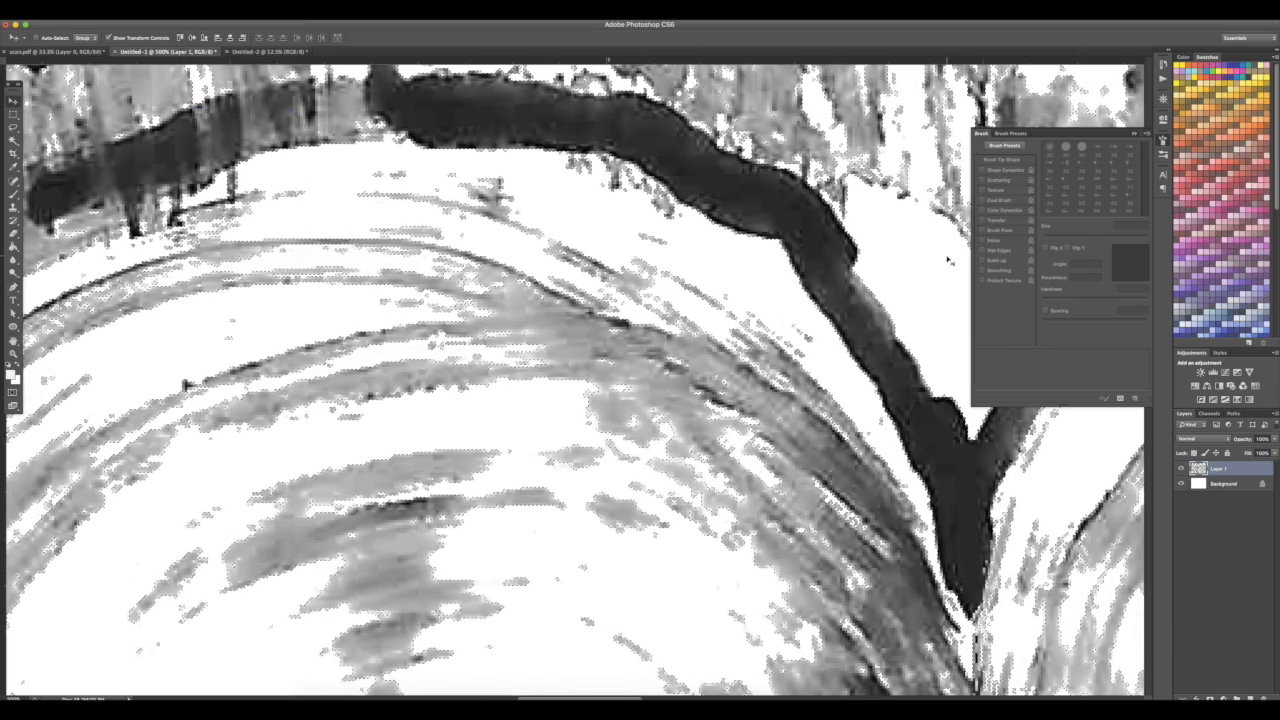
key("super+minus")
key("super+minus")
key("super+minus")
key("super+minus")
key("super+minus")
key("super+minus")
key("super+minus")
key("super+minus")
key("super+minus")
key("super+minus")
key("super+minus")
key("super+minus")
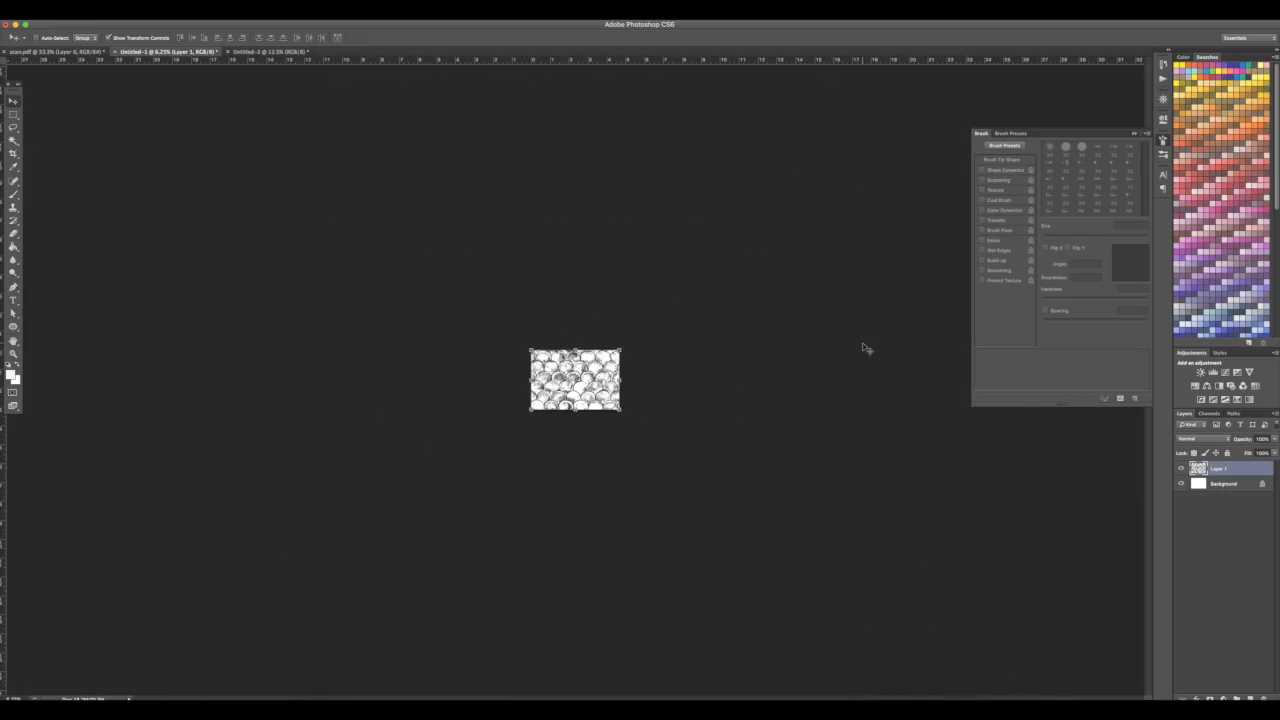
key("super+0")
key("super+minus")
key("super+minus")
key("super+minus")
key("super+minus")
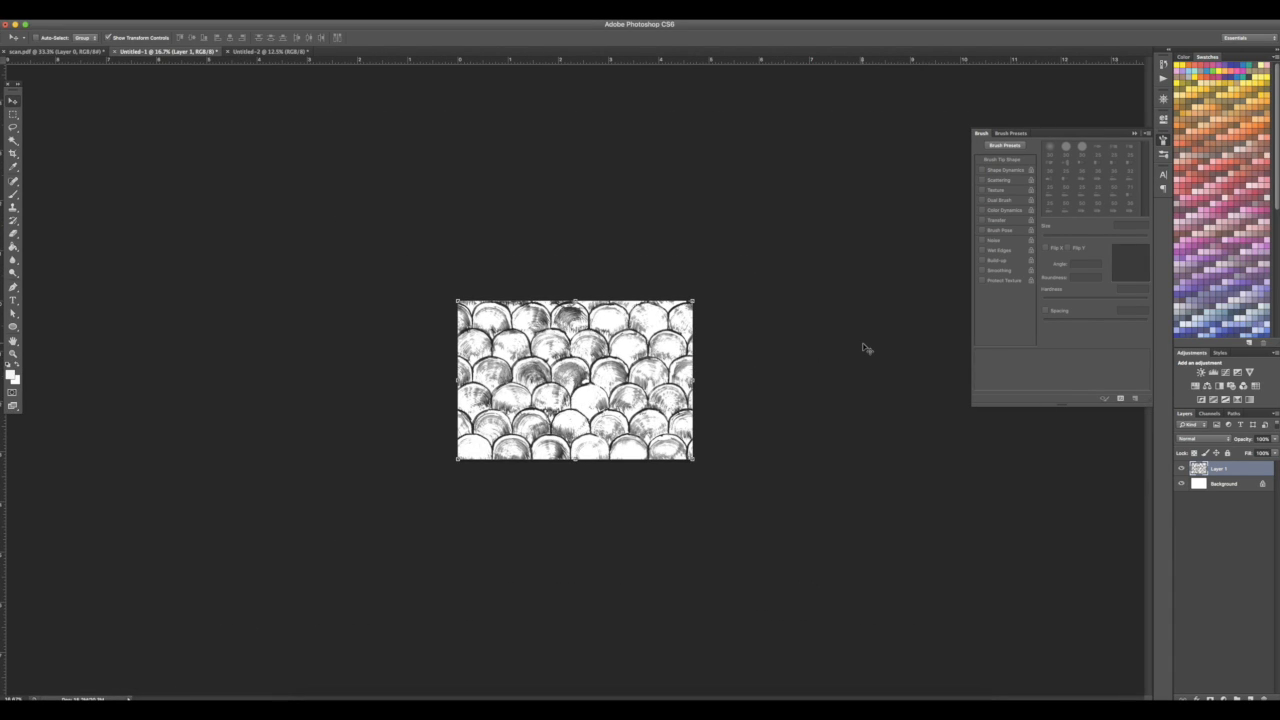
left_click(178, 13)
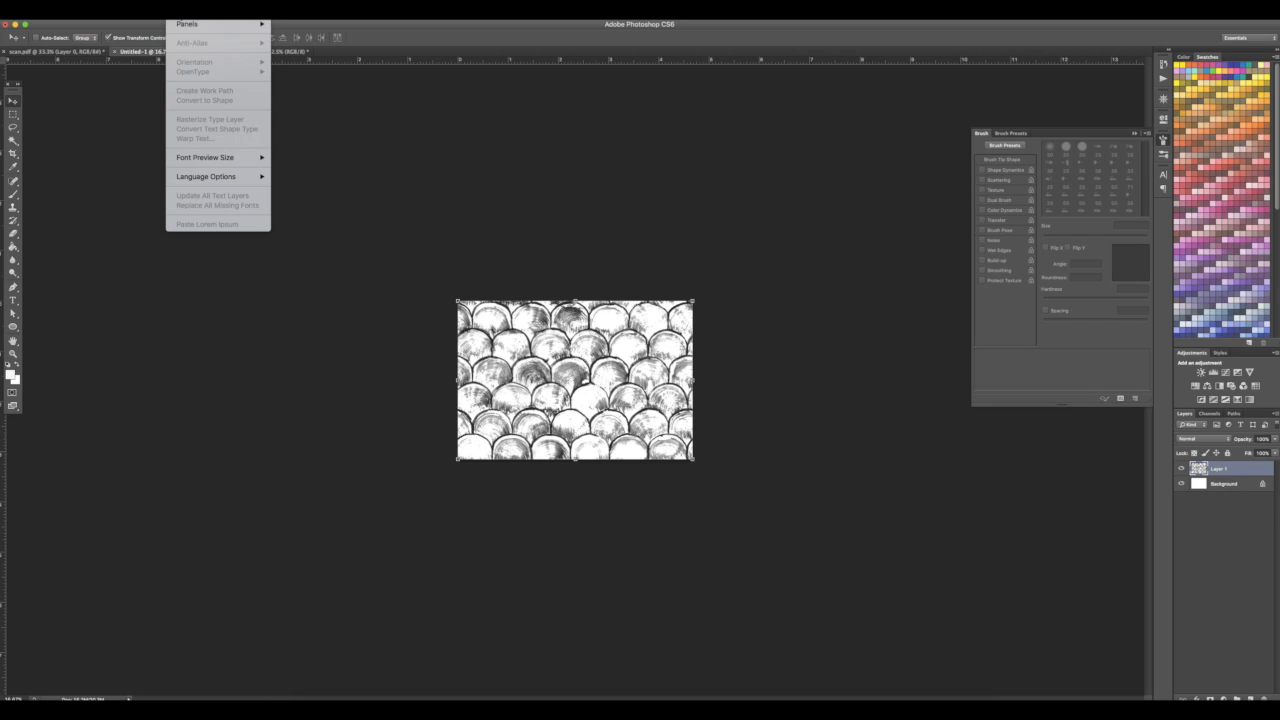
left_click(499, 154)
left_click(152, 13)
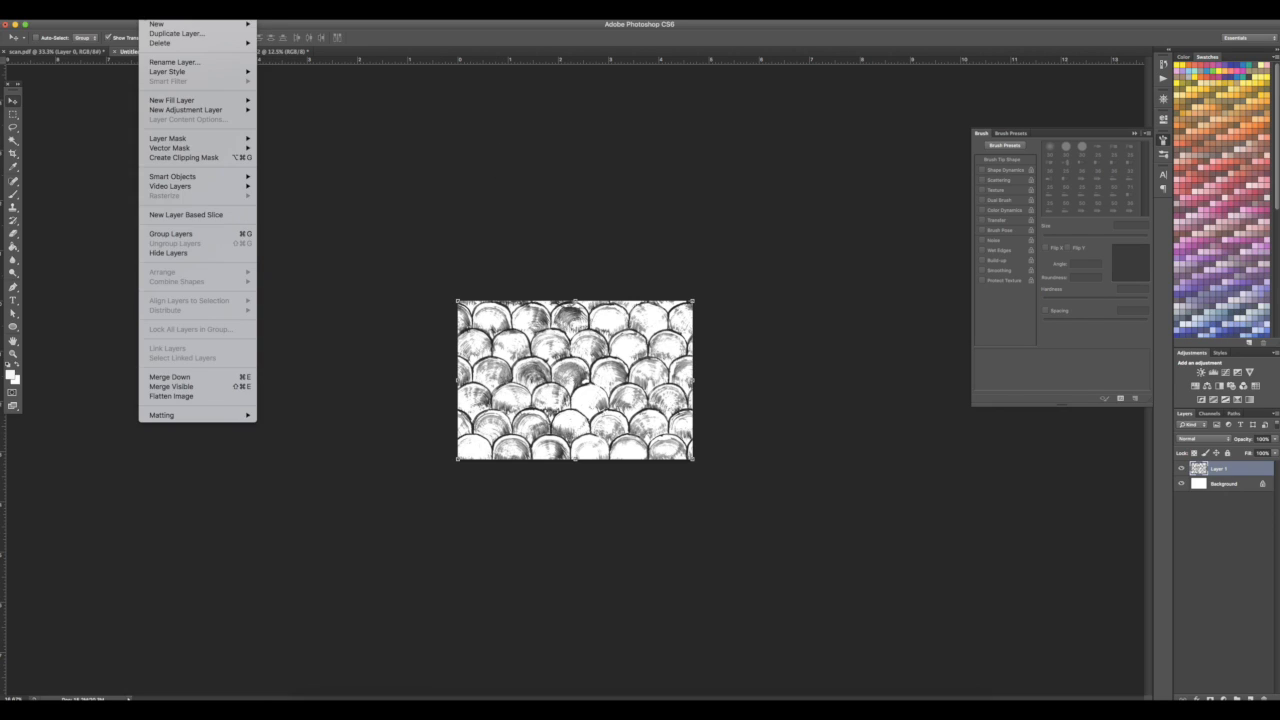
mouse_move(125, 13)
mouse_move(180, 23)
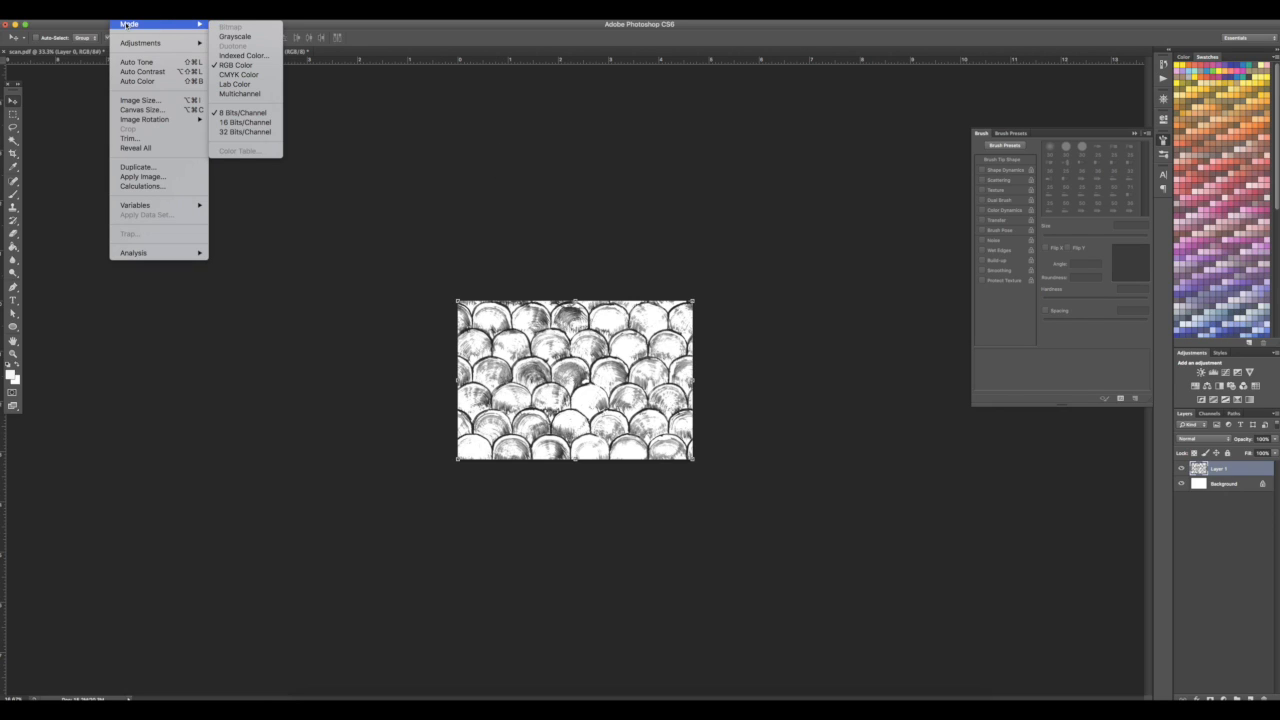
left_click(245, 36)
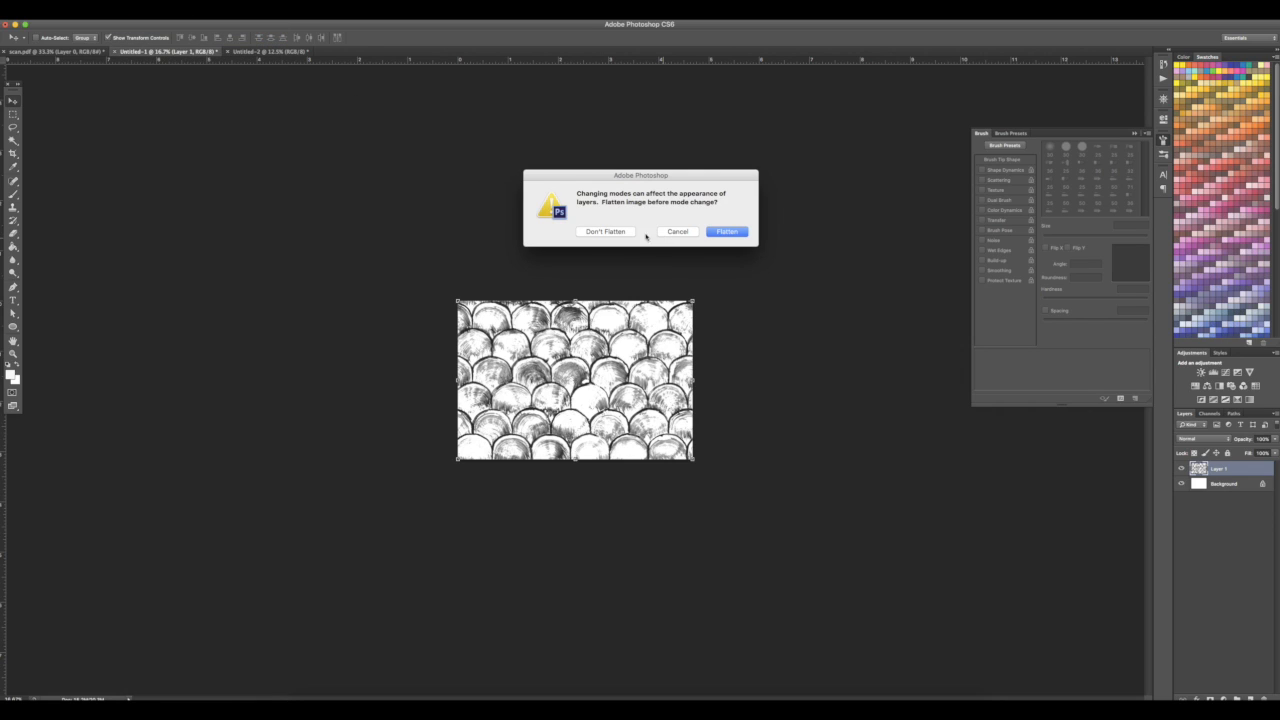
left_click(718, 233)
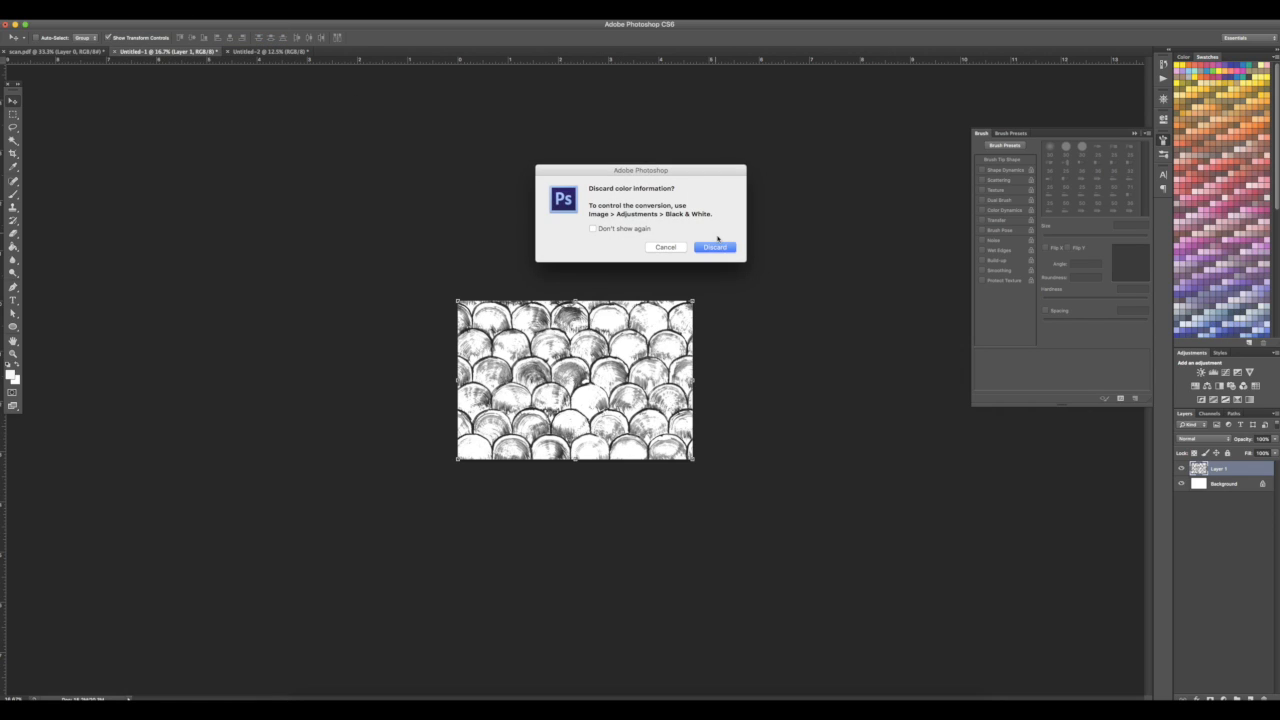
left_click(669, 247)
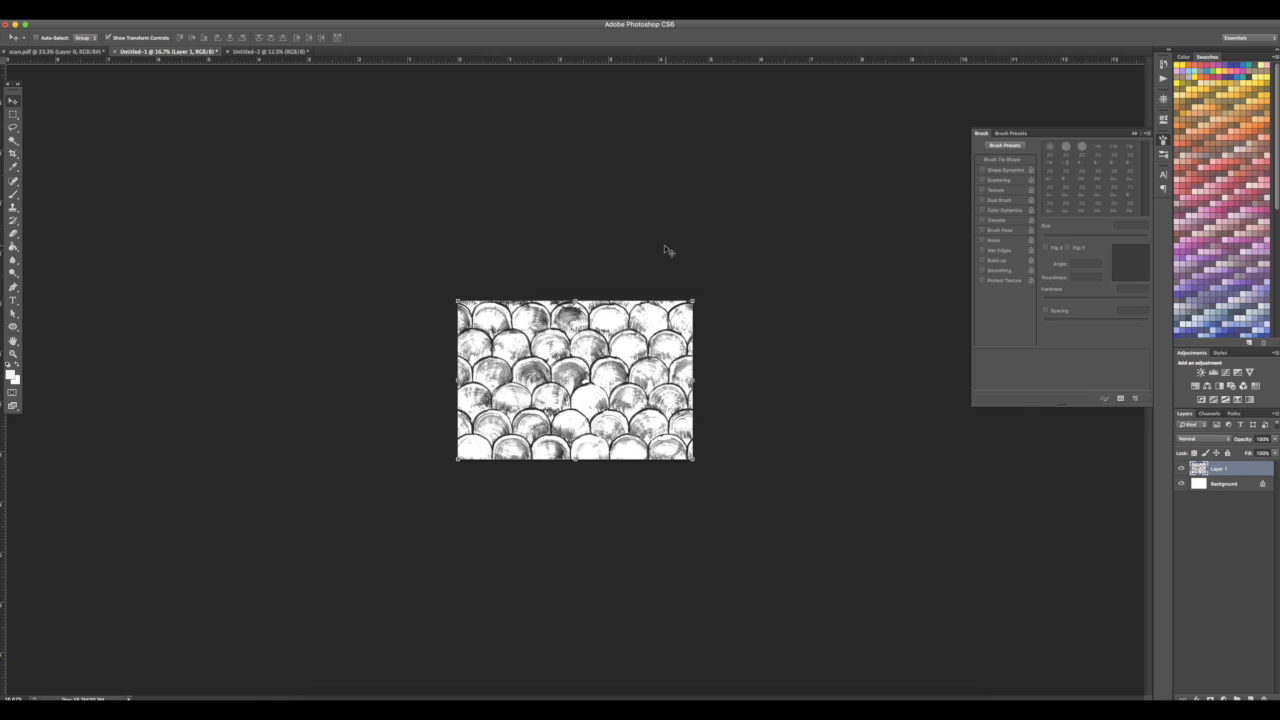
Convert the image to Grayscale mode without flattening, discarding the colour information
left_click(125, 10)
mouse_move(127, 25)
left_click(245, 36)
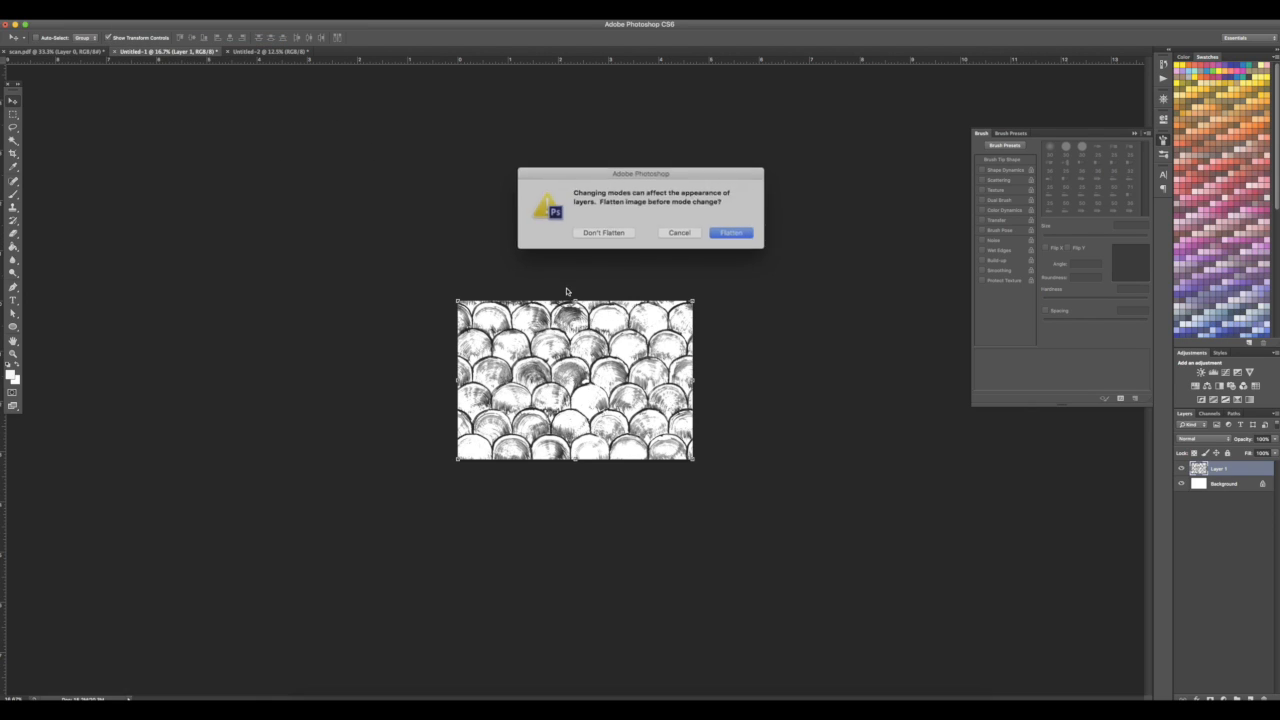
left_click(601, 233)
left_click(717, 249)
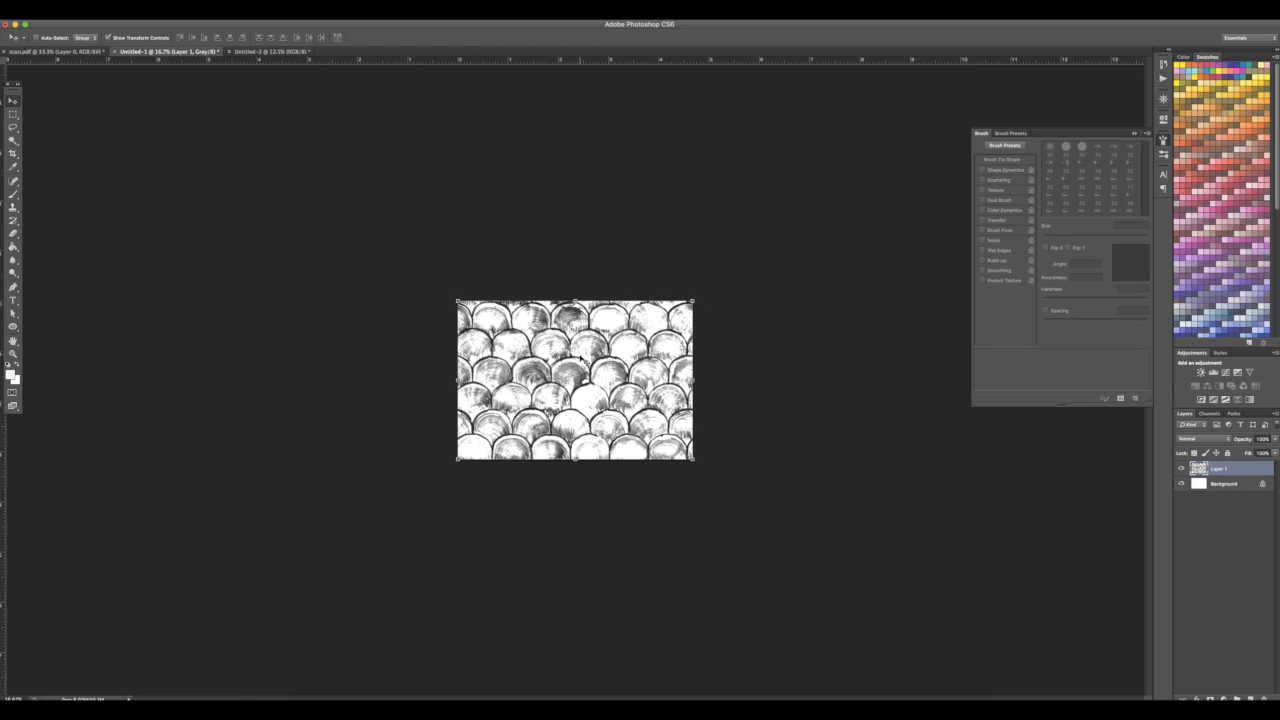
Apply Levels to the scale image, setting the black point by sampling a grey stroke in the painting
key("super+plus")
key("super+plus")
key("super+plus")
key("super+plus")
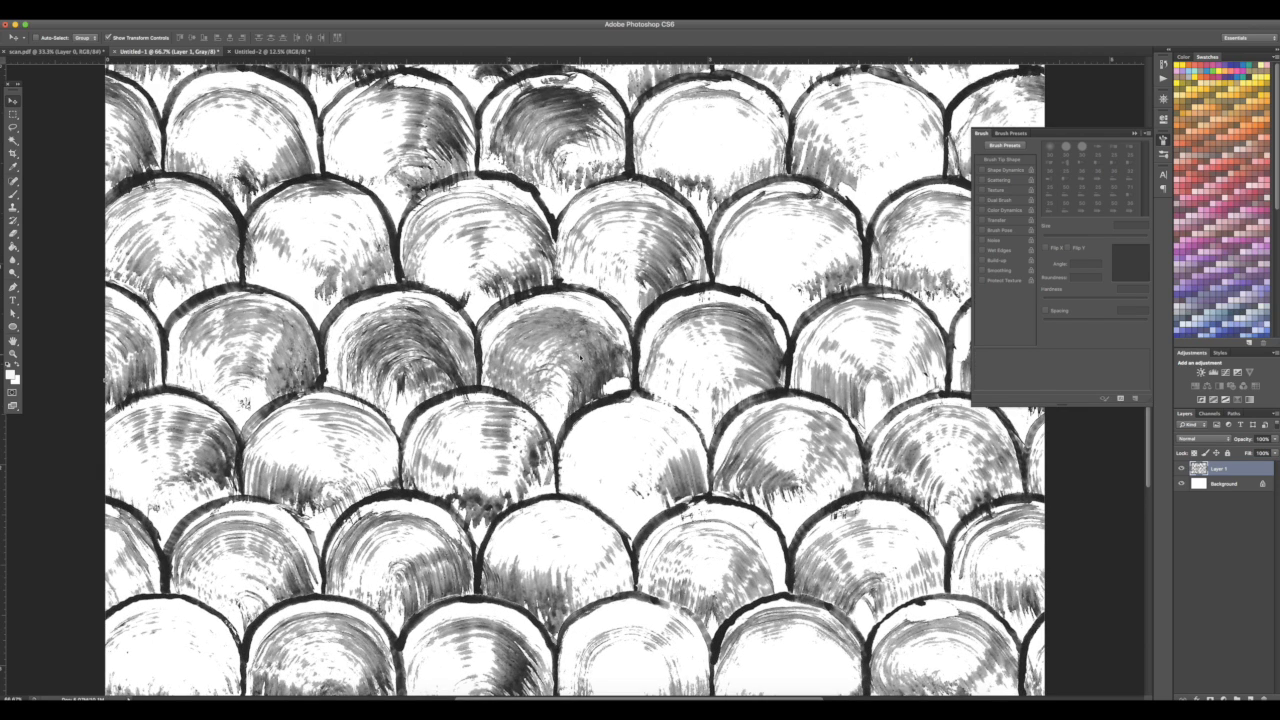
key("super+l")
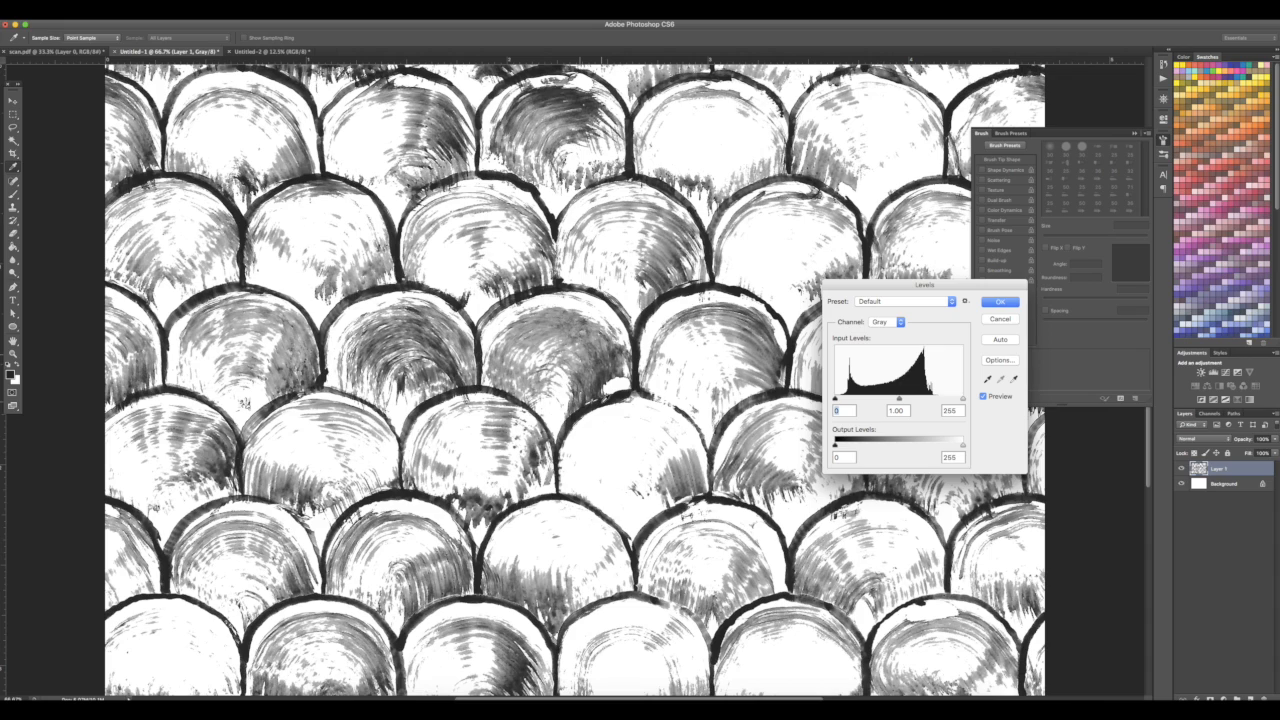
left_click(988, 379)
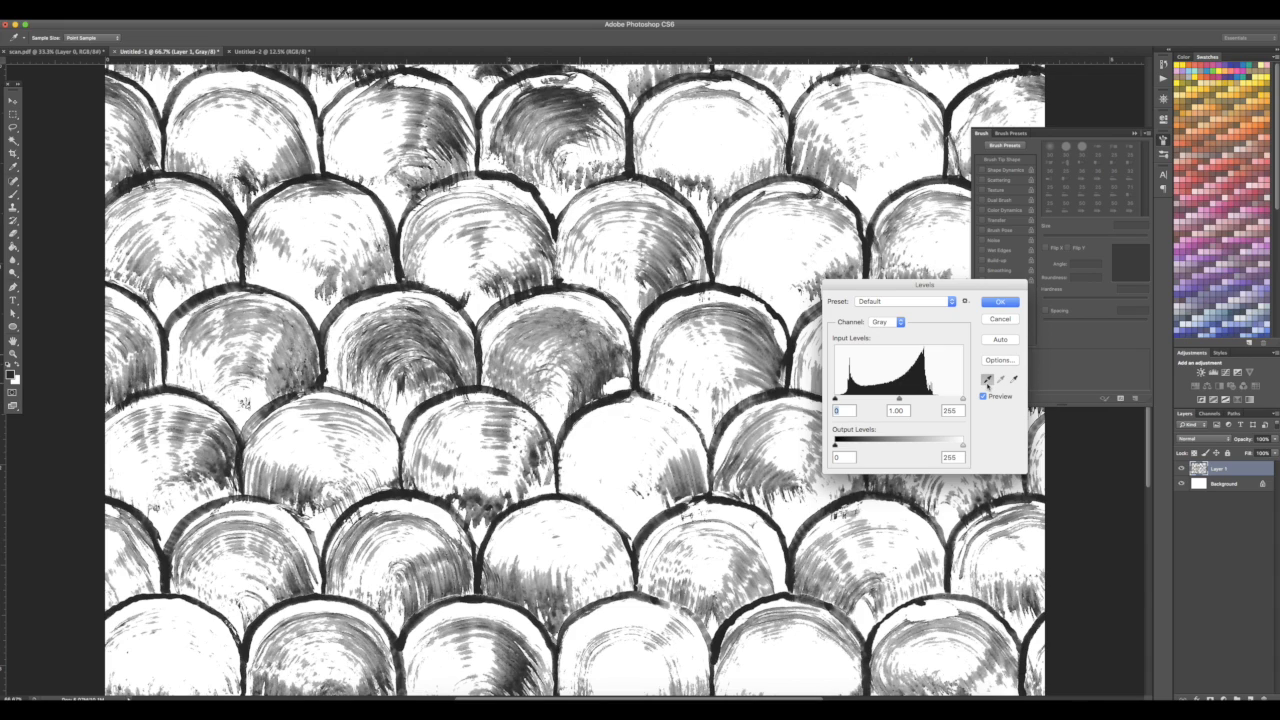
left_click(603, 407)
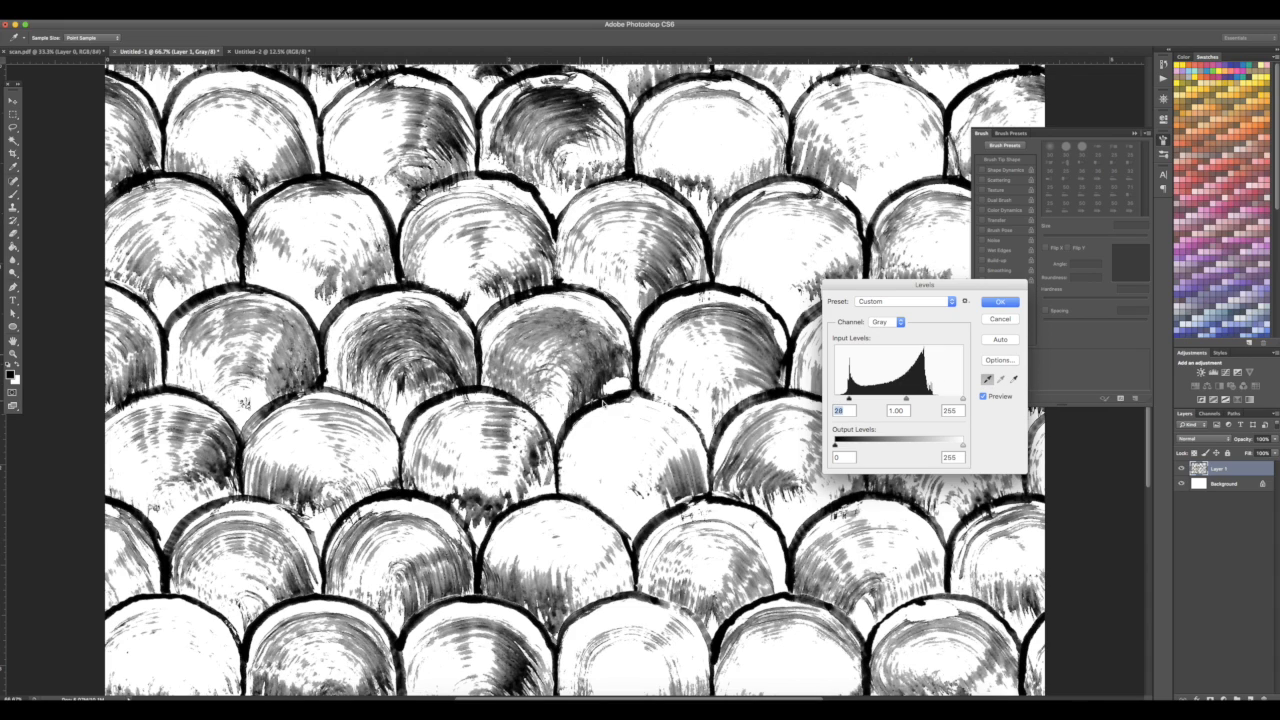
left_click(997, 302)
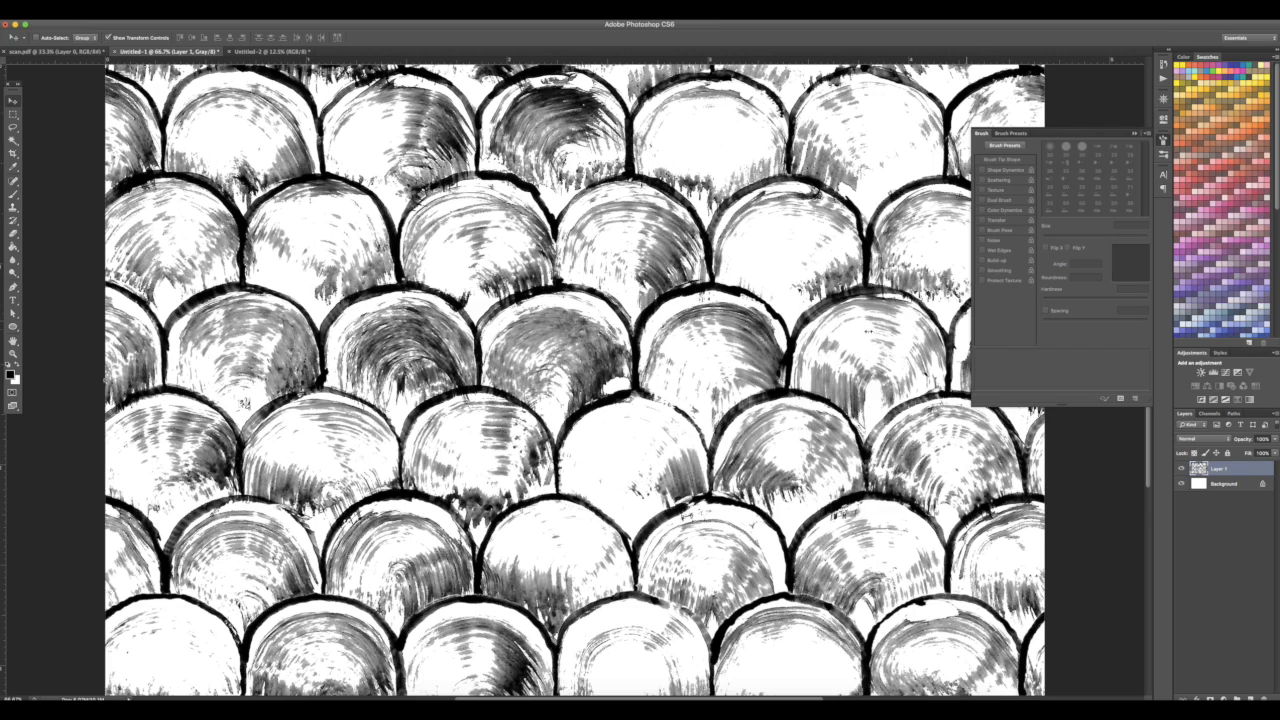
Convert the image to Bitmap mode, flattening layers, with 150 pixels/inch output and Diffusion Dither
left_click(135, 10)
mouse_move(136, 24)
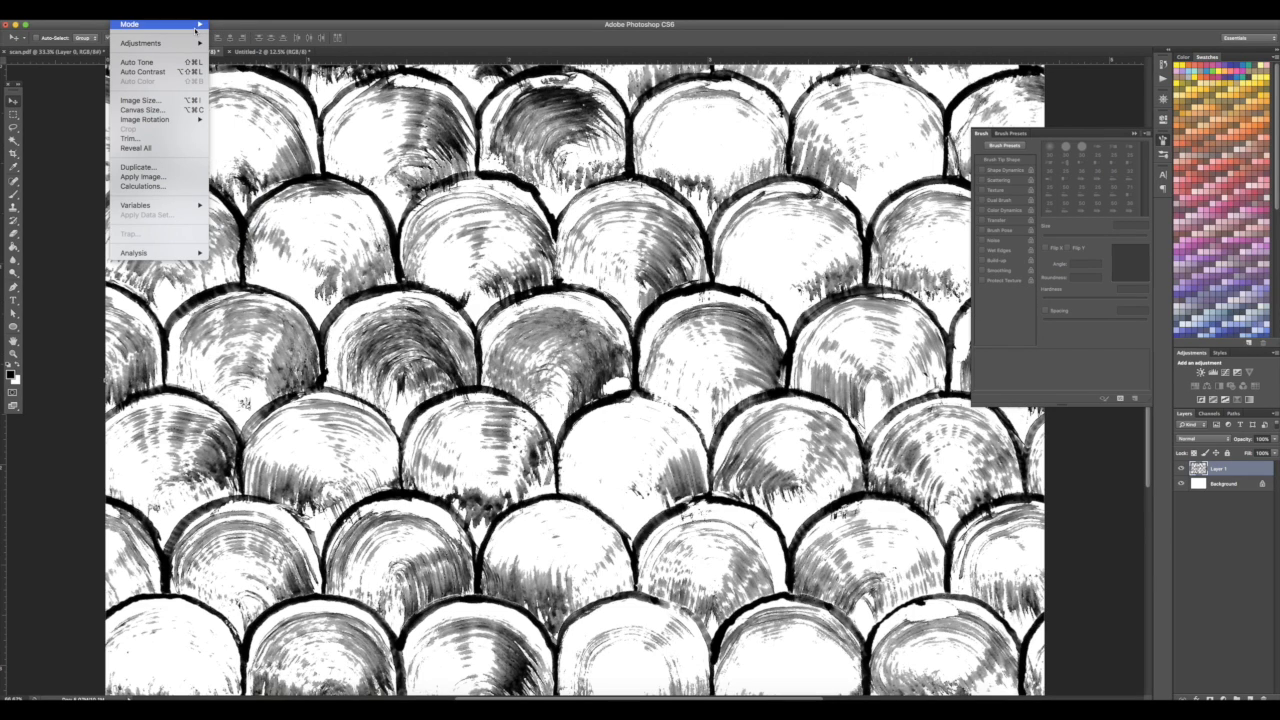
mouse_move(194, 28)
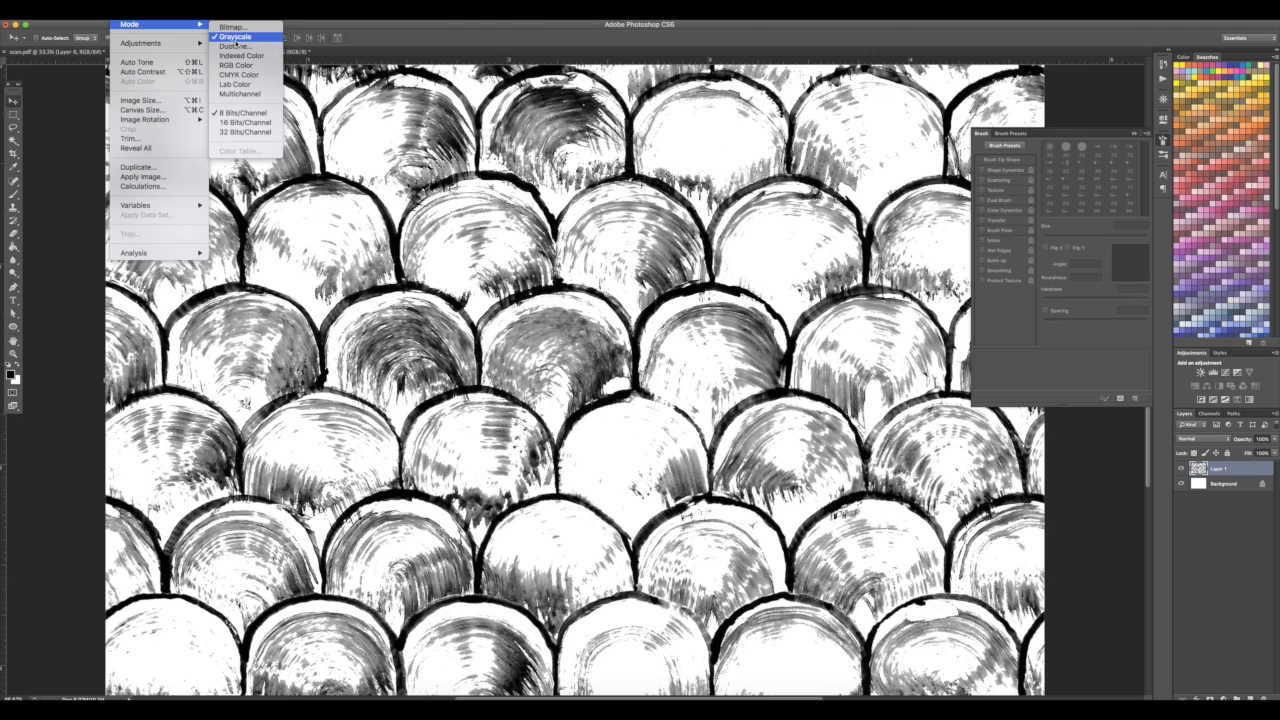
left_click(232, 28)
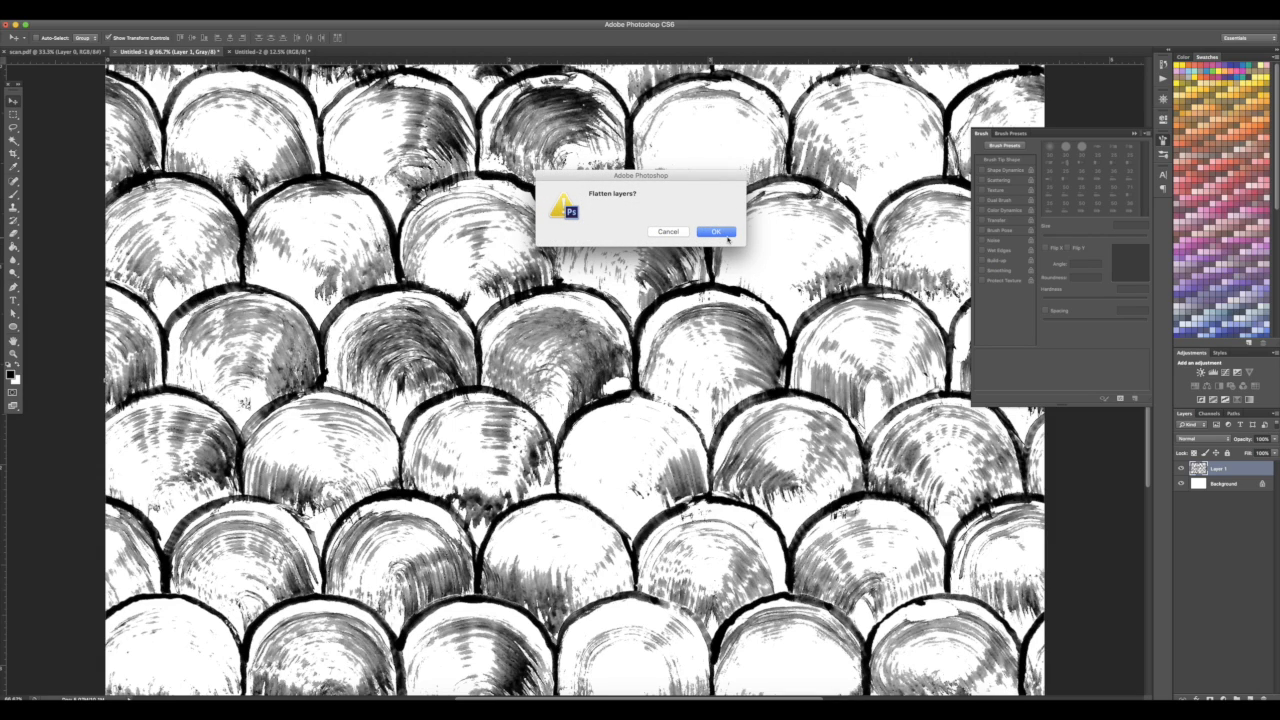
left_click(716, 231)
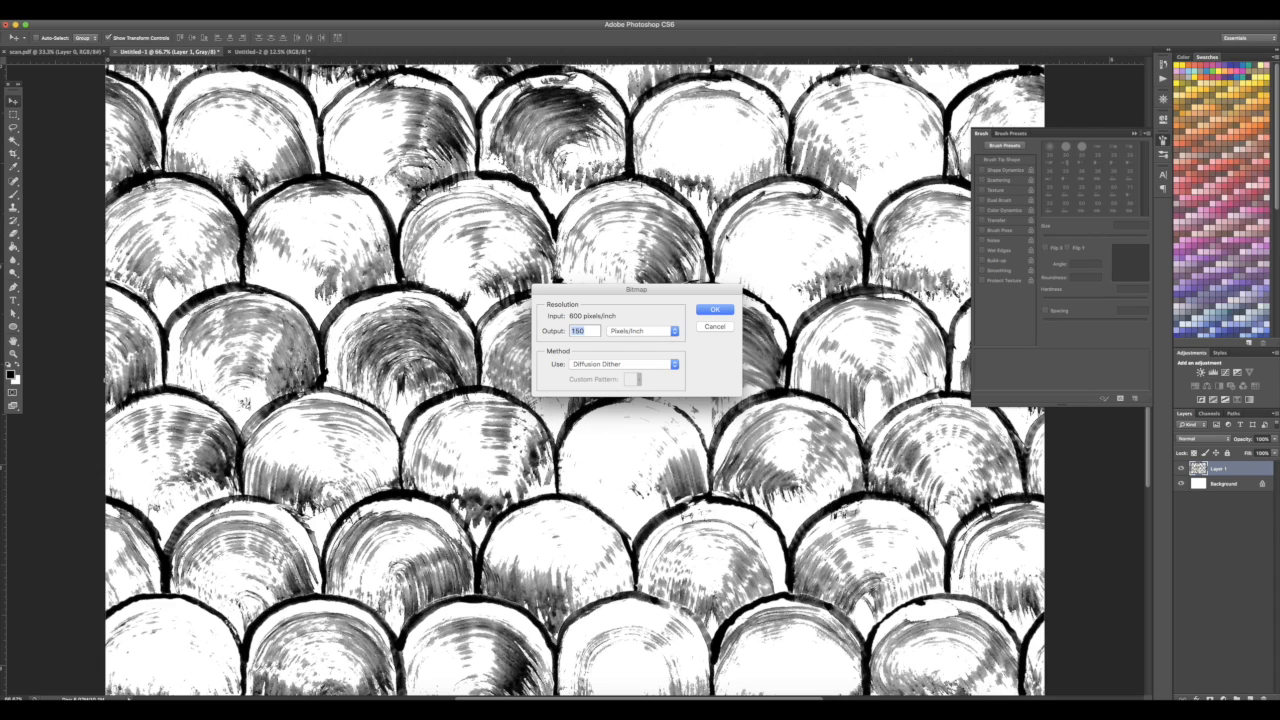
left_click(712, 311)
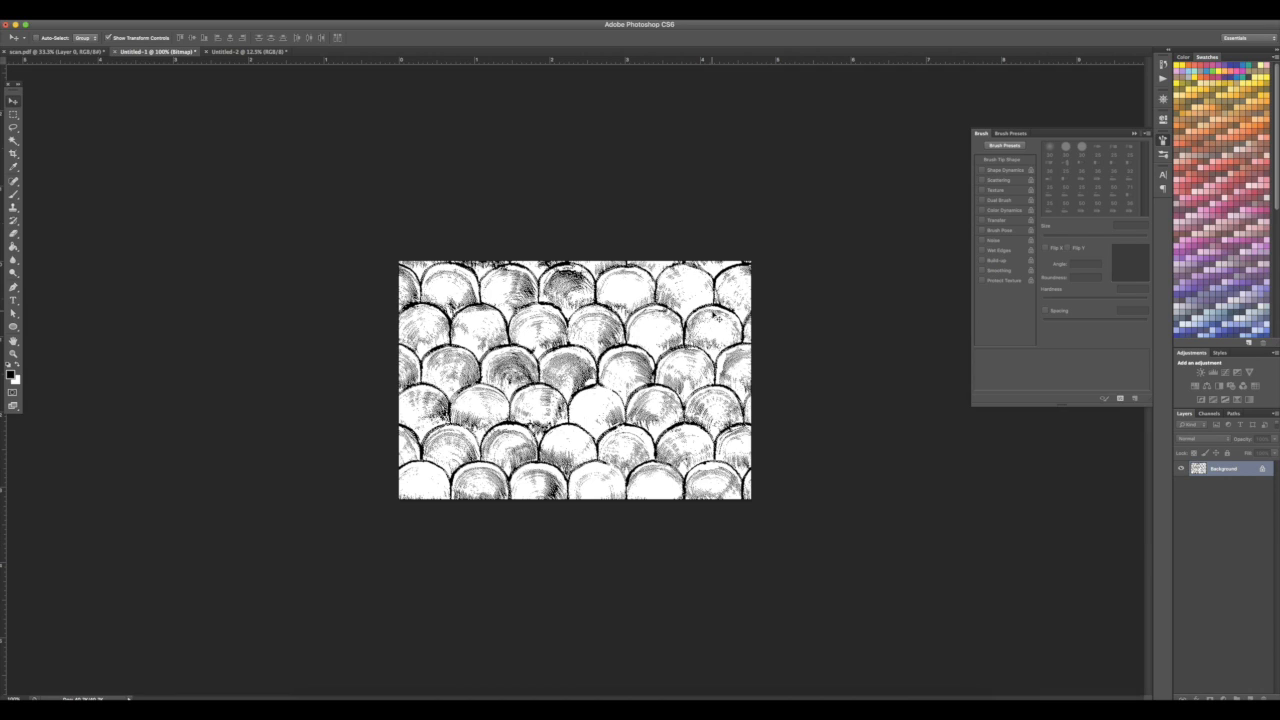
Switch to Illustrator and create a new document with the default settings
left_click(578, 708)
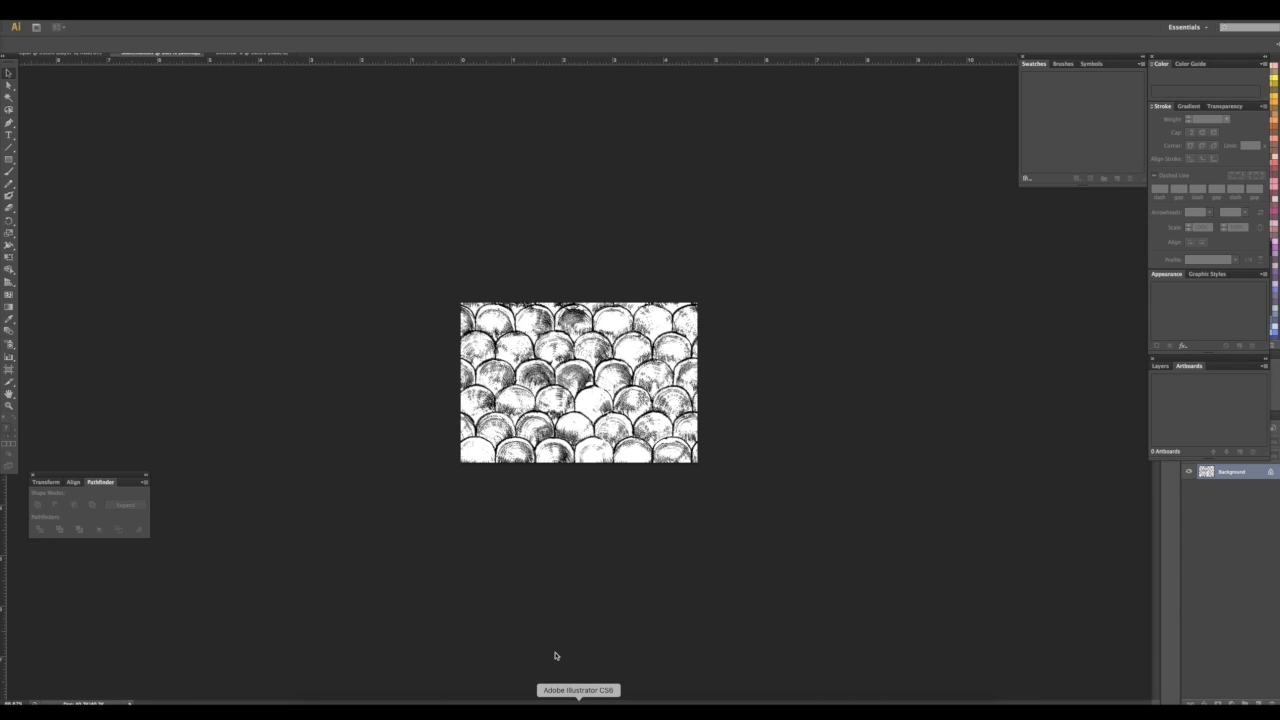
left_click(81, 14)
left_click(80, 25)
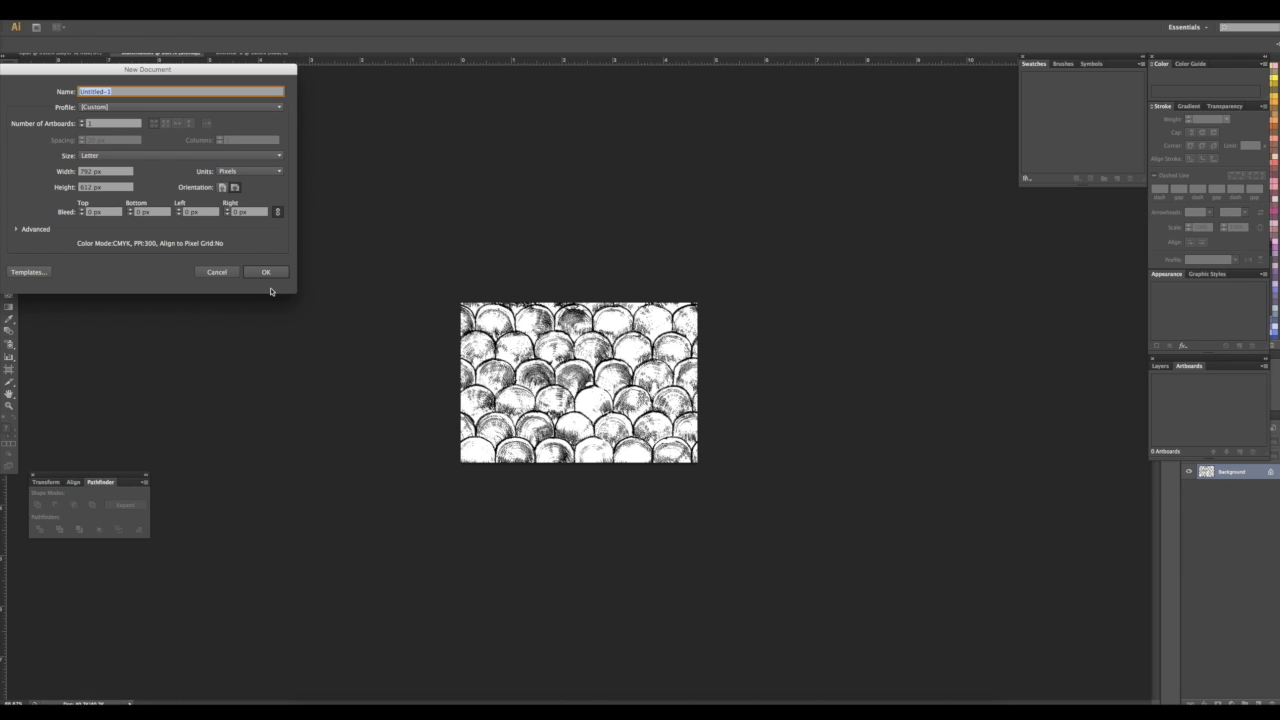
key("Return")
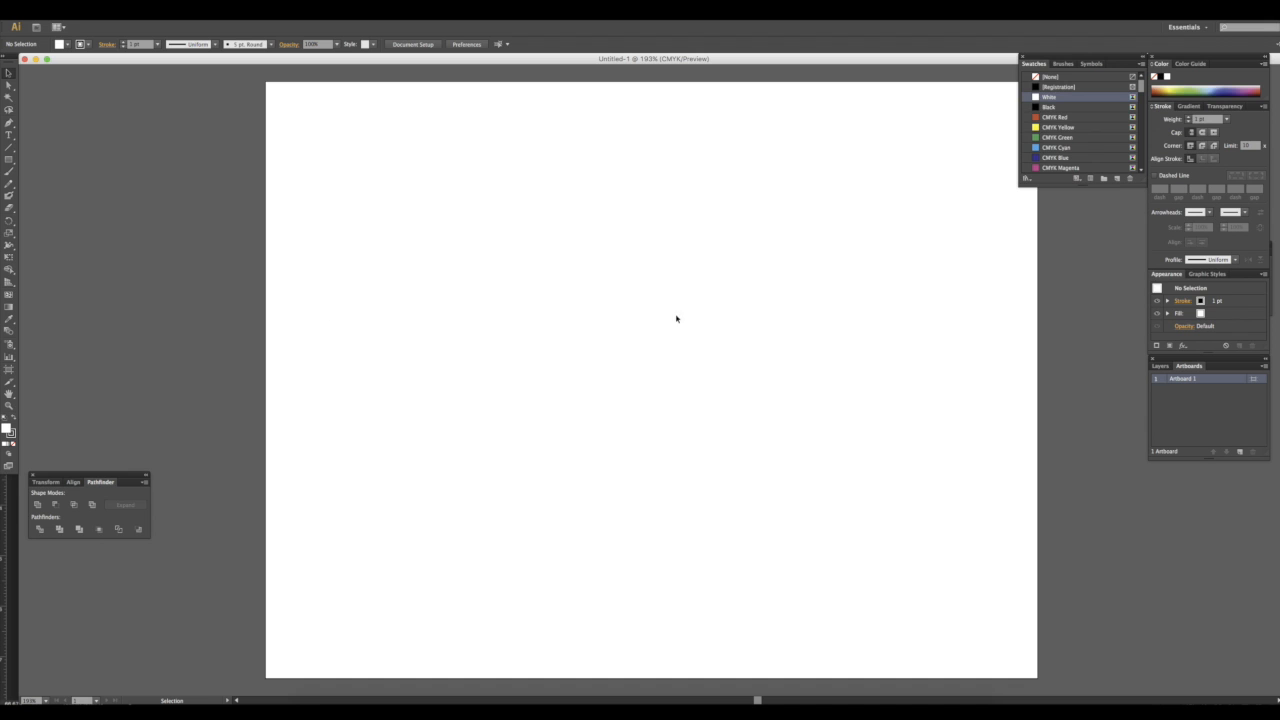
Open scalemale.tif from the Patterns folder
scroll(1041, 148, "down", 5)
scroll(1042, 147, "up", 5)
mouse_move(1139, 88)
left_mouse_down()
mouse_move(1139, 149)
mouse_move(1136, 86)
left_mouse_up()
left_click(77, 13)
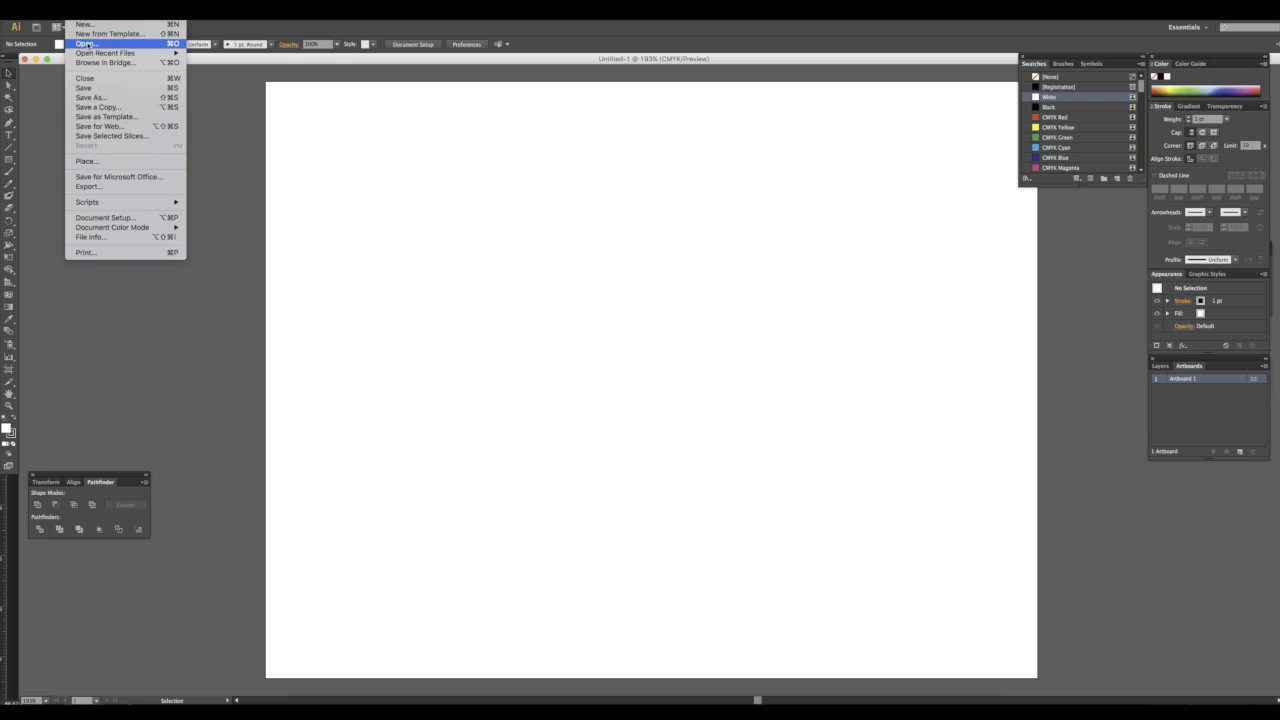
left_click(234, 85)
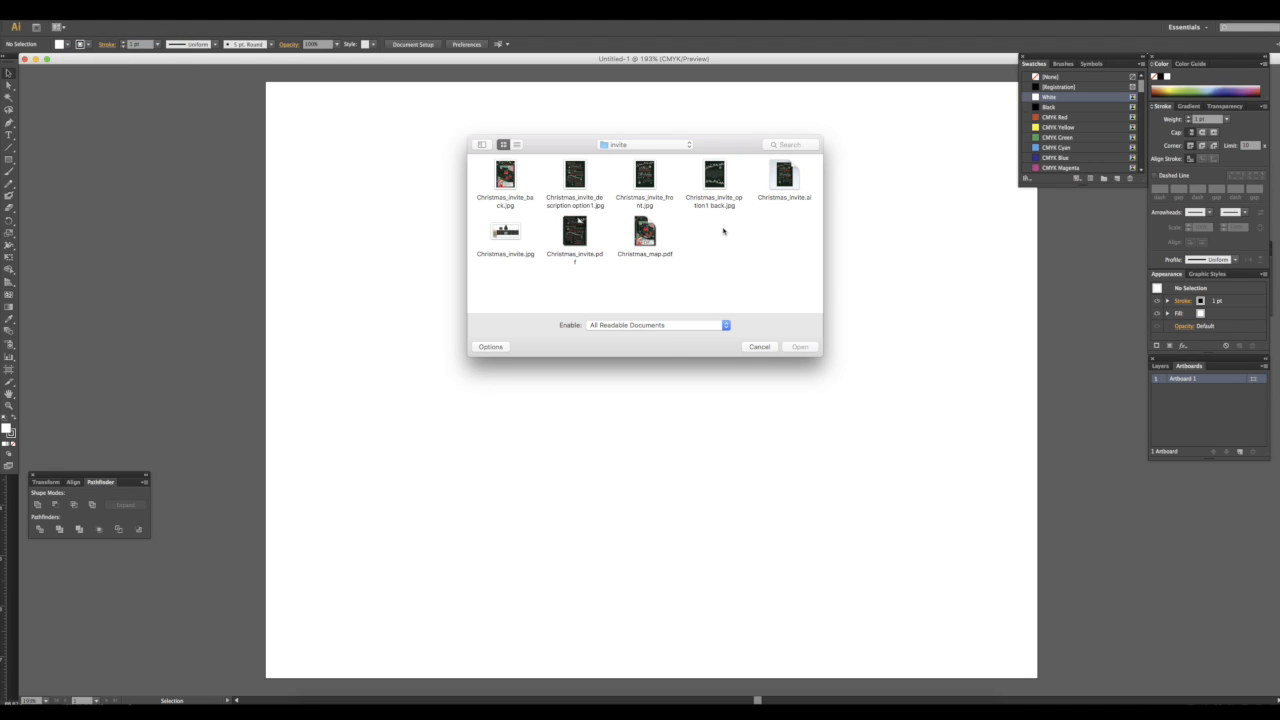
left_click(640, 146)
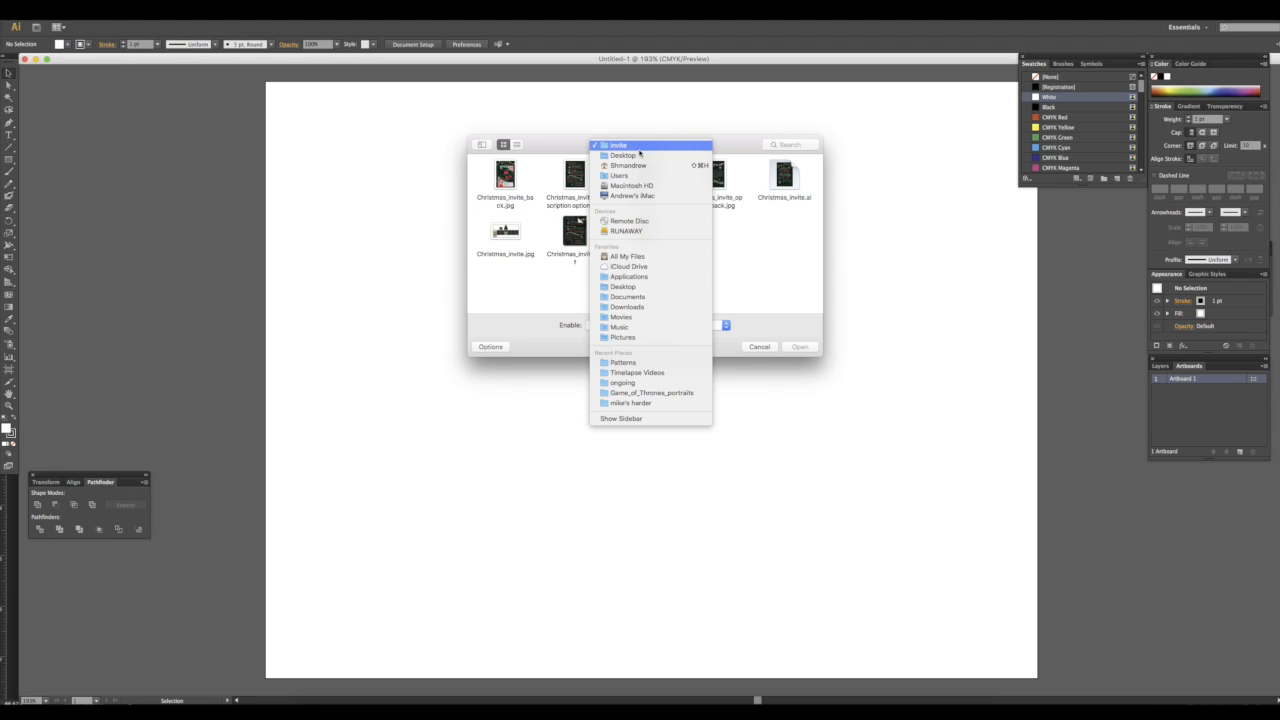
left_click(630, 156)
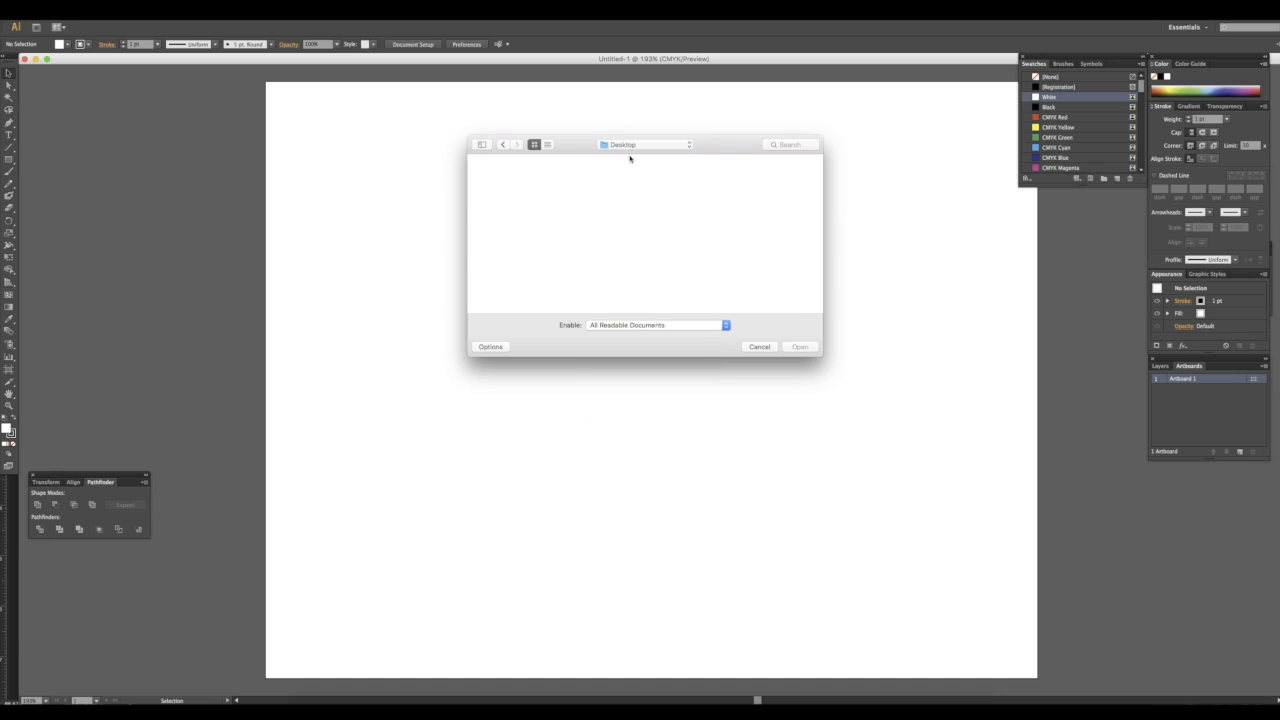
left_click(650, 146)
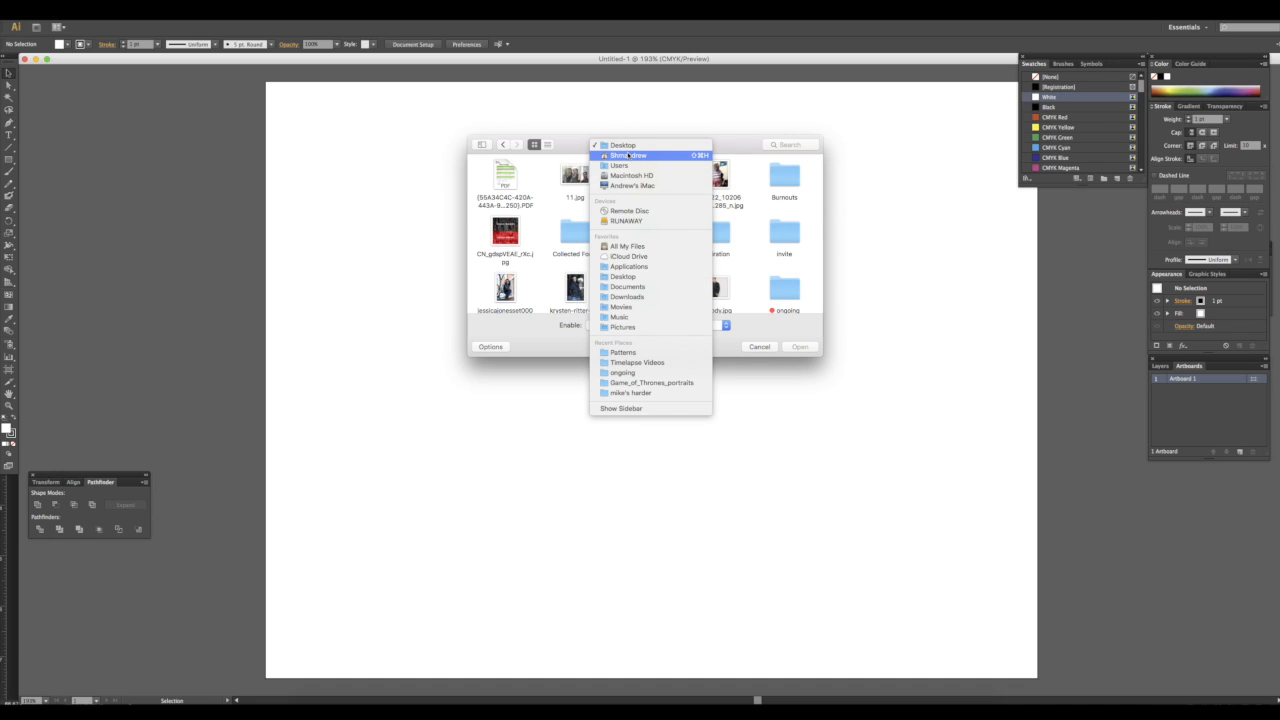
left_click(630, 156)
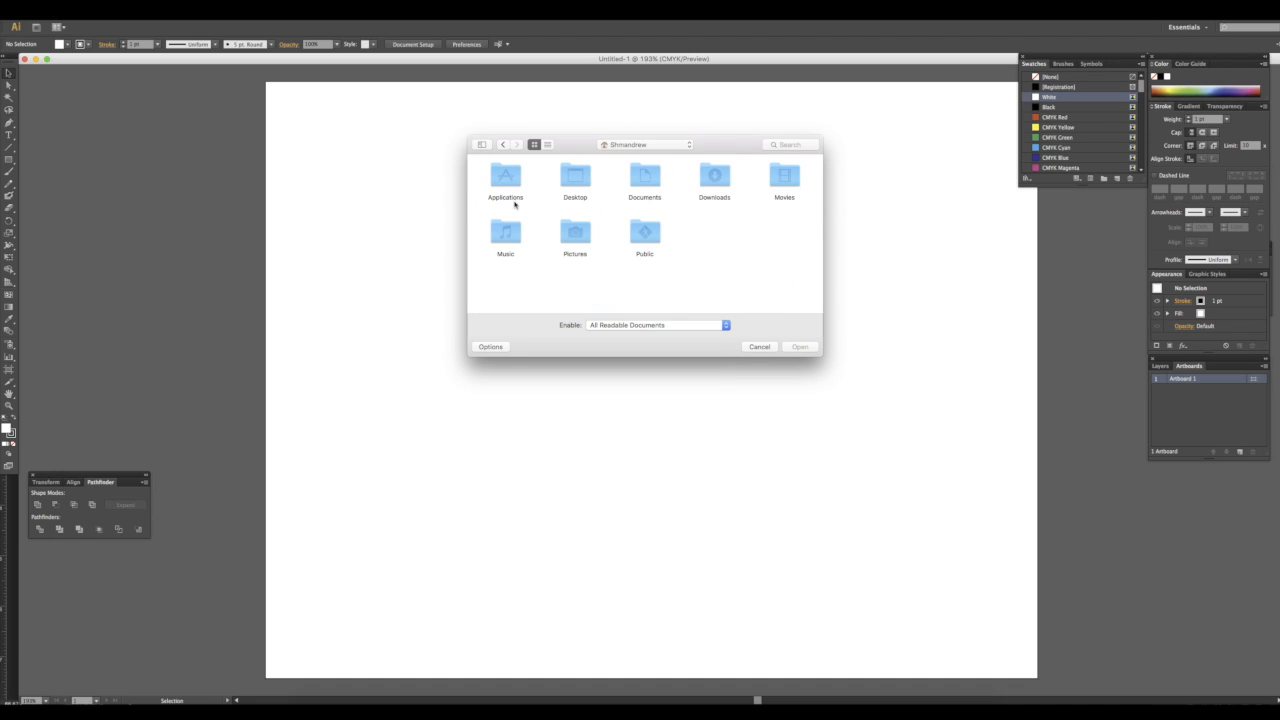
double_click(571, 232)
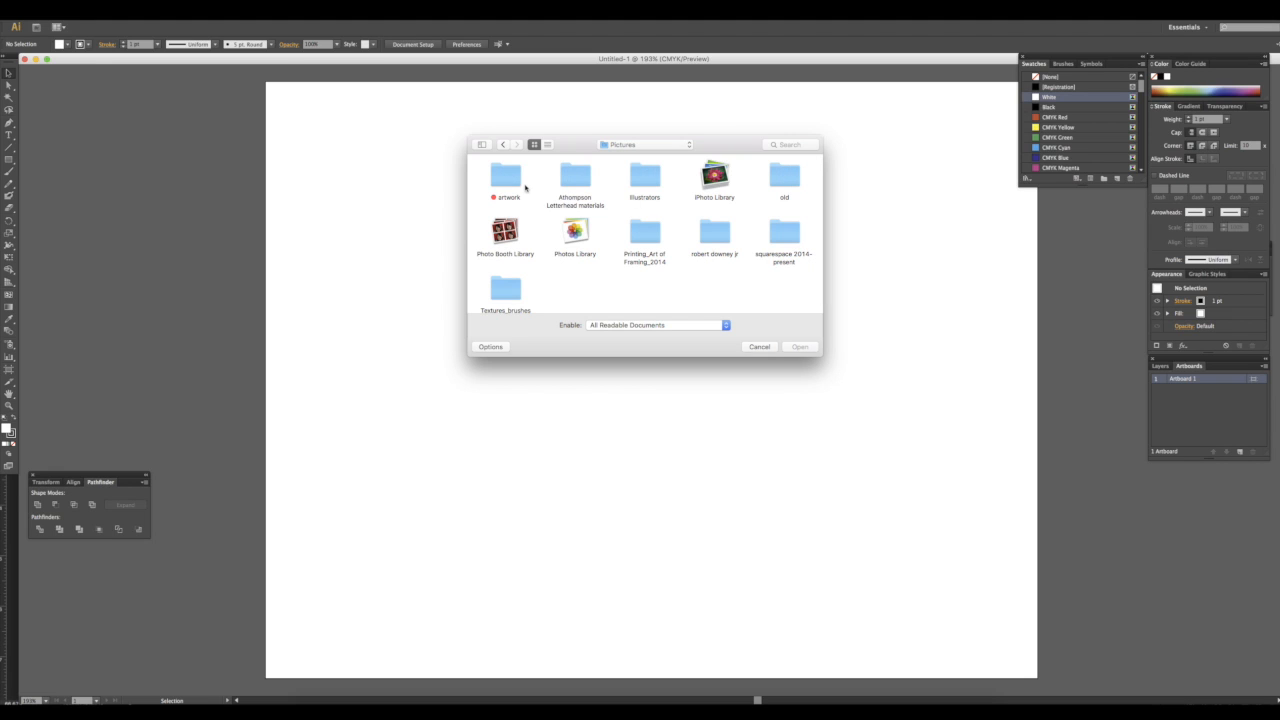
double_click(522, 186)
double_click(655, 190)
scroll(667, 221, "down", 1)
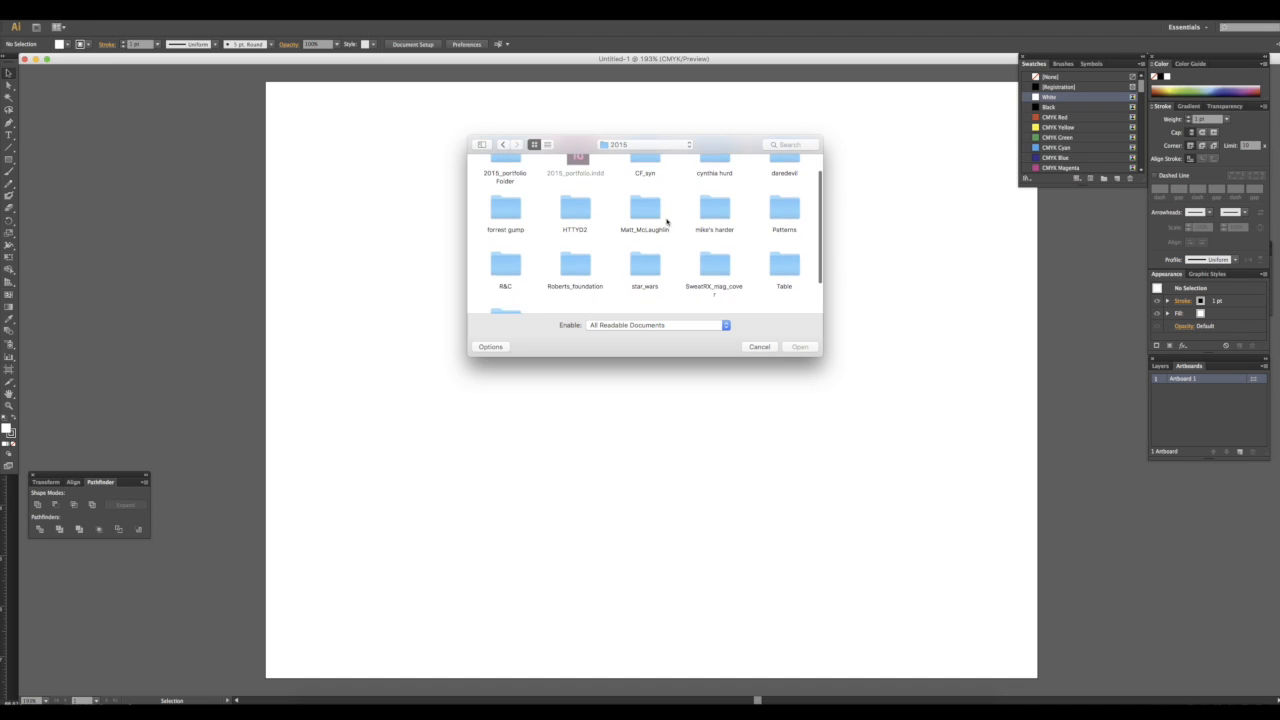
double_click(784, 208)
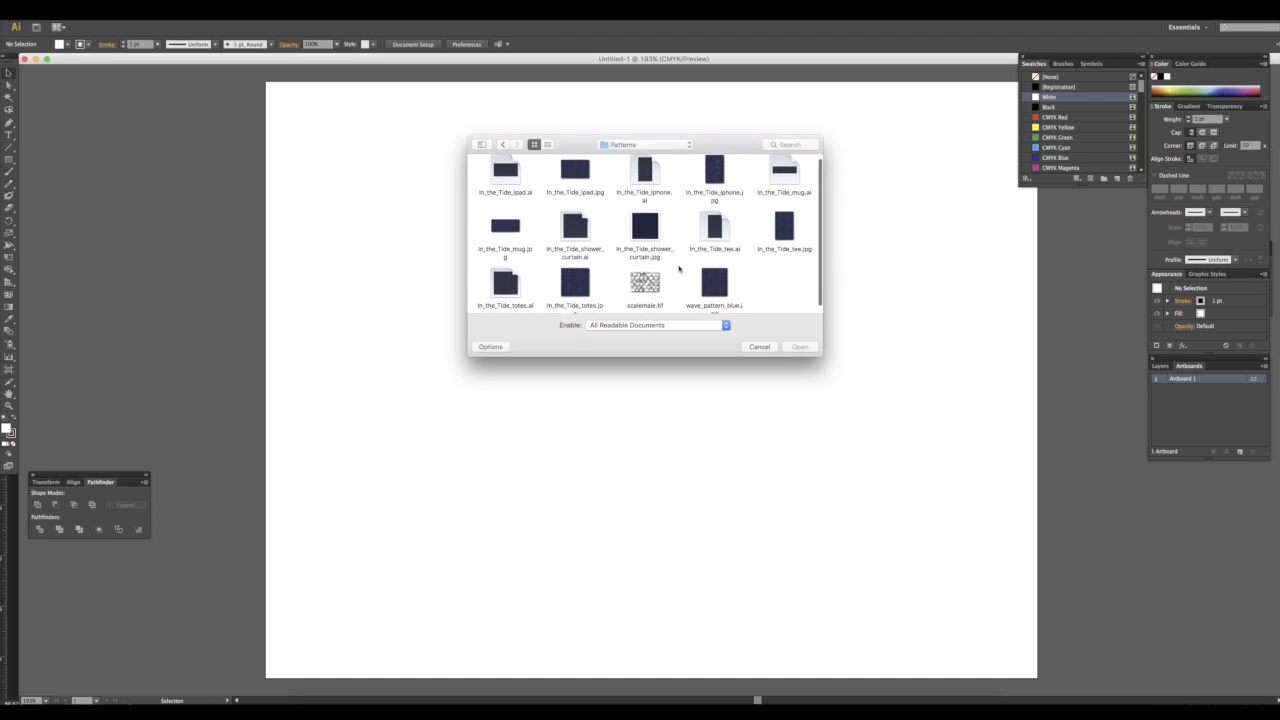
left_click(645, 284)
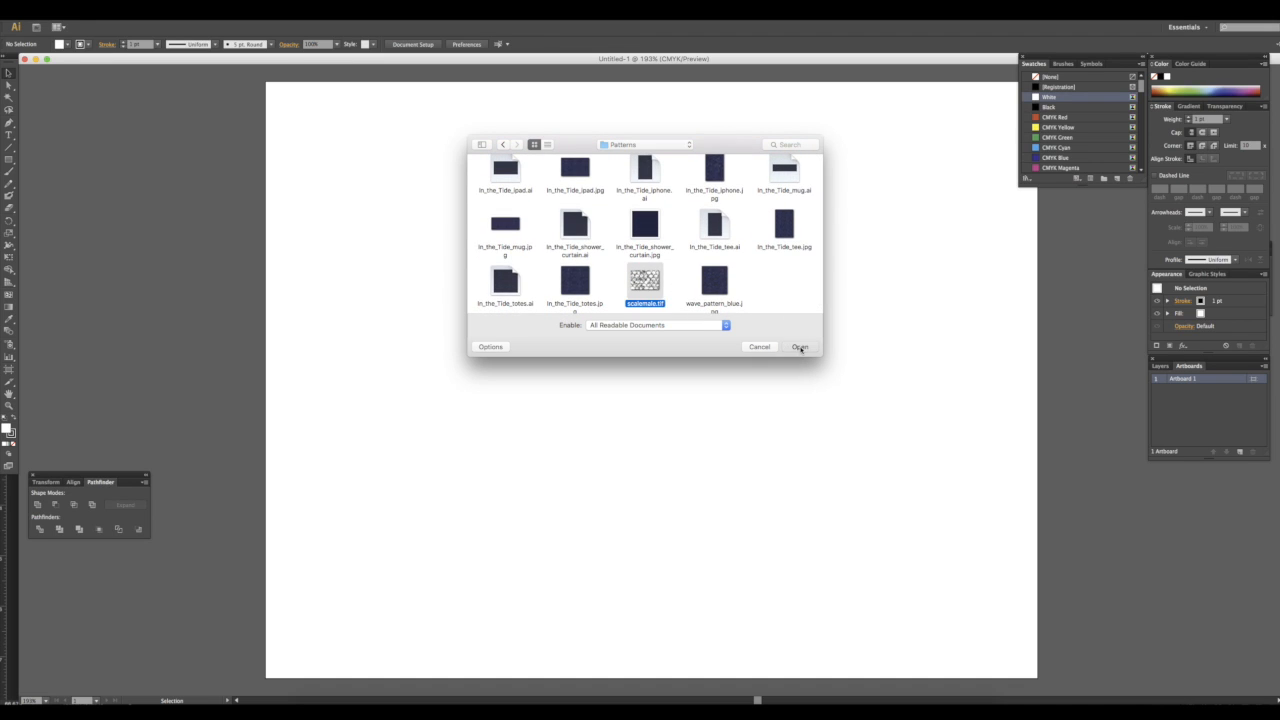
left_click(800, 347)
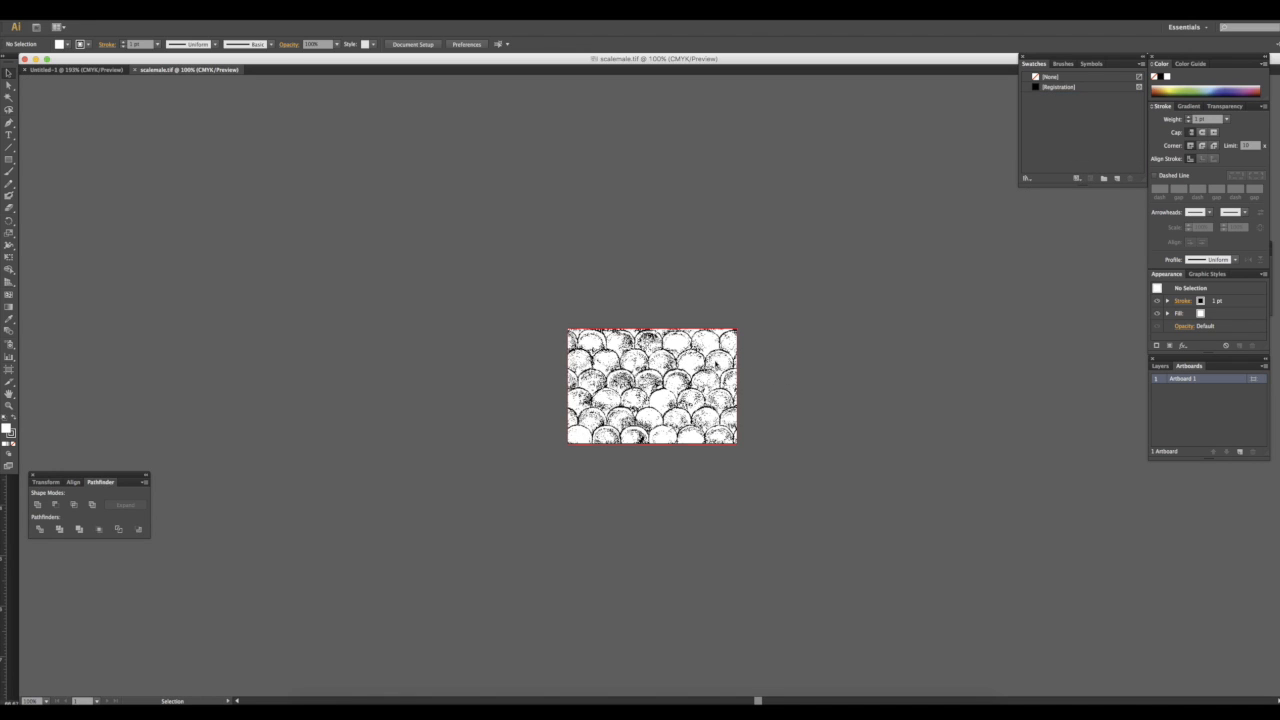
Move the scale bitmap off the artboard and delete its extra copies, keeping a single tile
left_click_drag(727, 378, 655, 319)
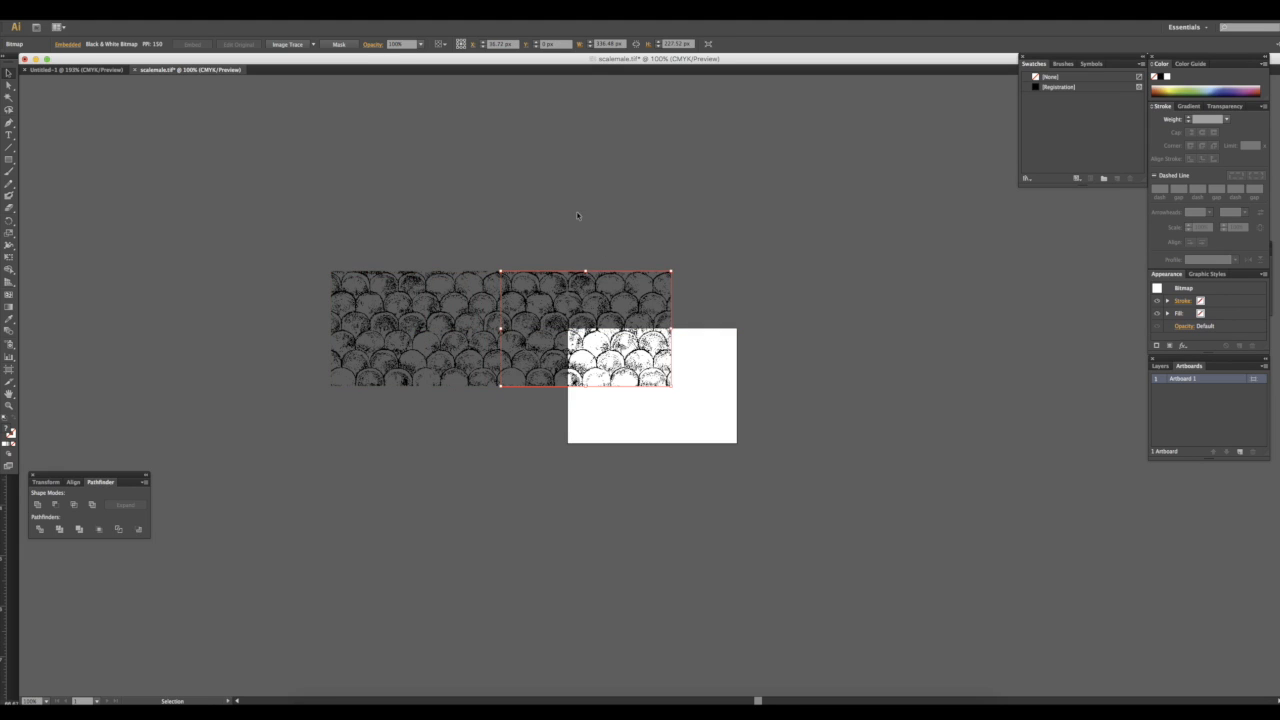
left_click(578, 216)
left_click_drag(446, 226, 551, 220)
left_click(771, 248)
left_click_drag(749, 251, 795, 344)
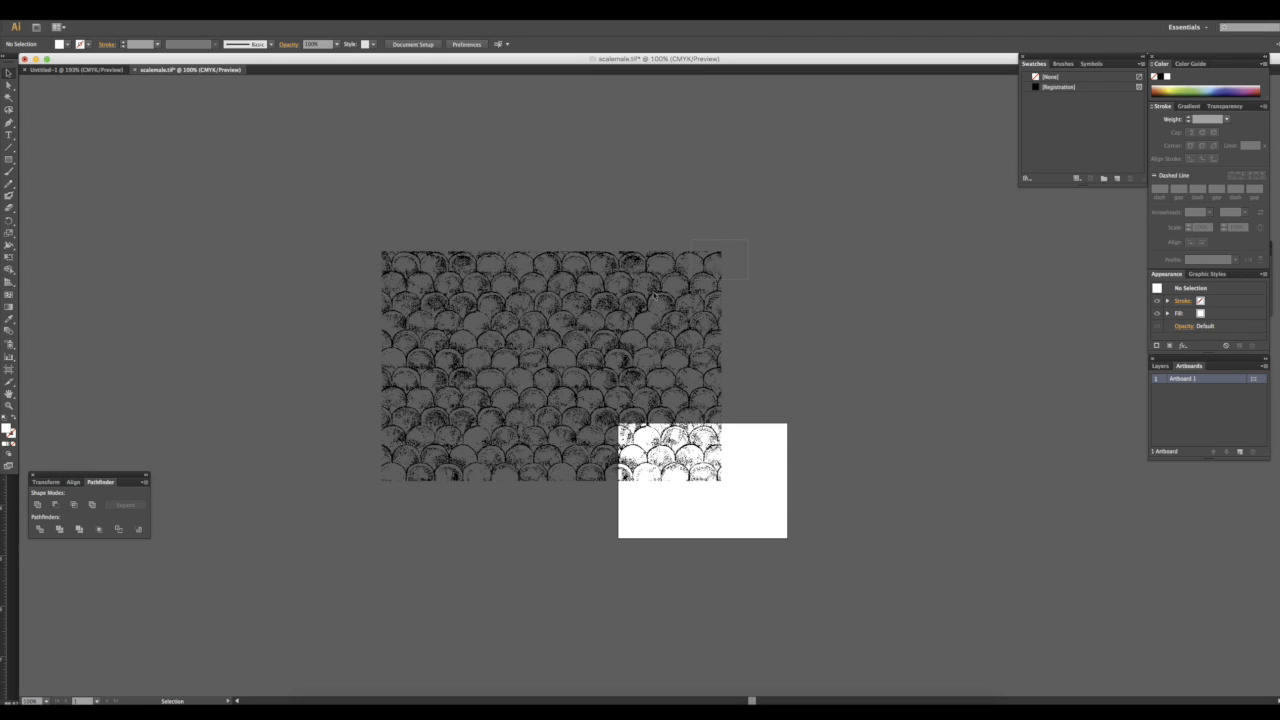
left_click(588, 318)
key("Delete")
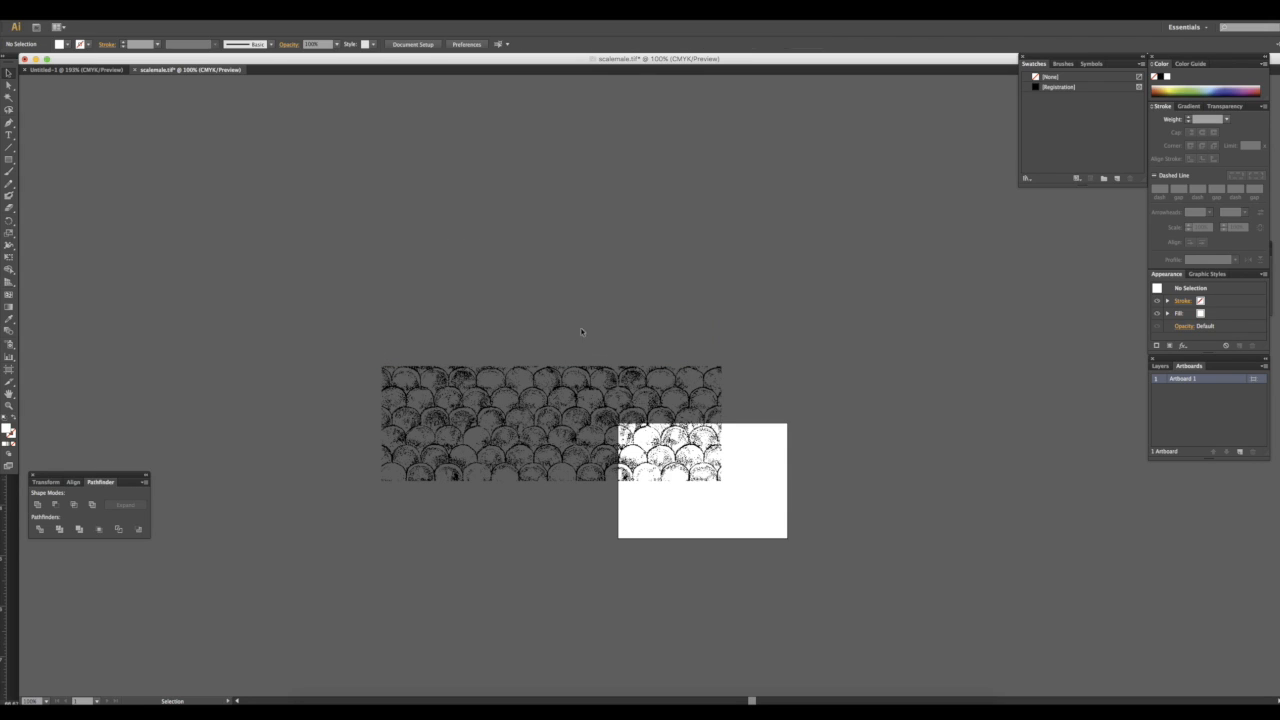
left_click(578, 372)
key("Delete")
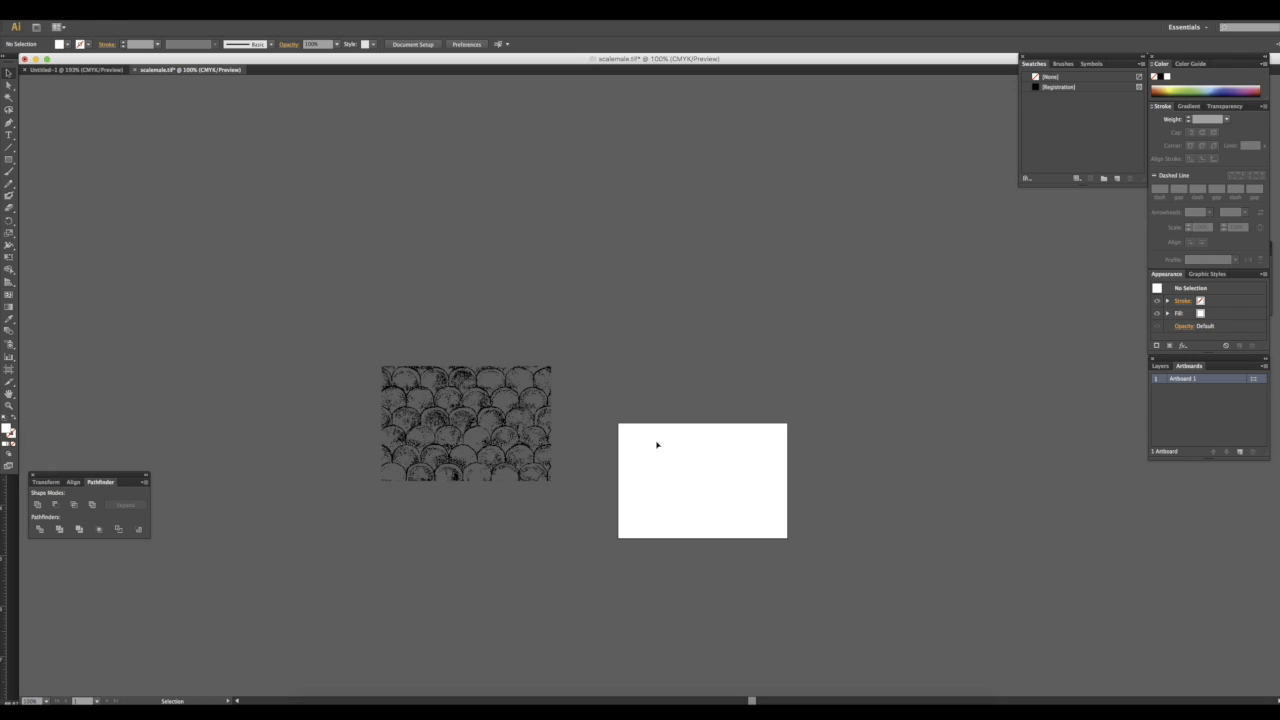
Draw a rectangle exactly over the bitmap tile's bounds and set it to no fill
key("super+equal")
key("super+equal")
key("super+equal")
left_click_drag(514, 466, 948, 429)
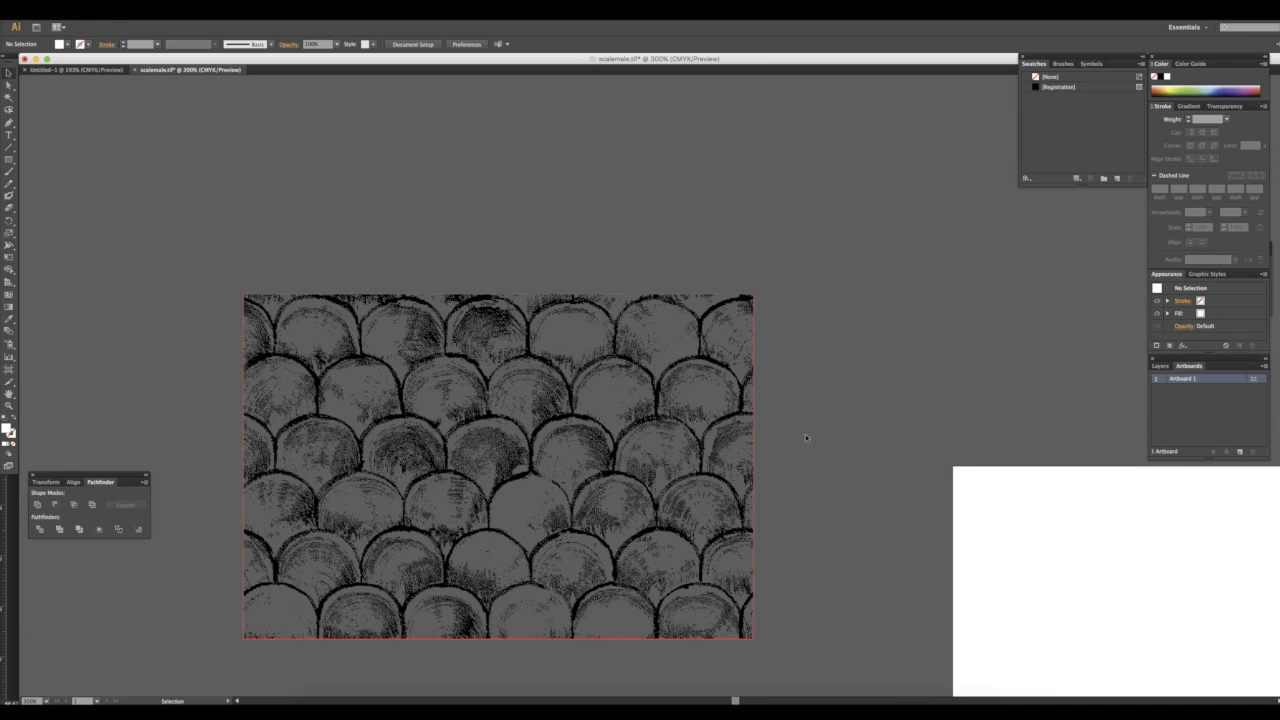
left_click(736, 429)
left_click(8, 160)
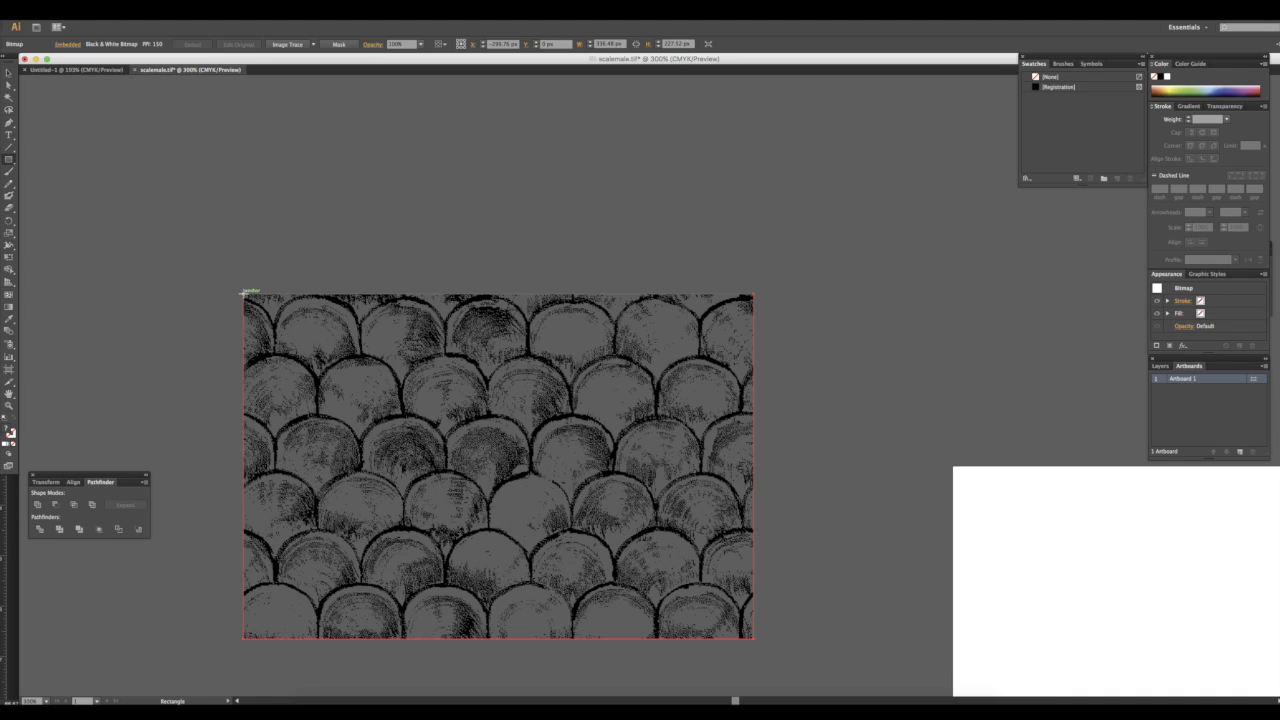
left_click_drag(243, 293, 754, 637)
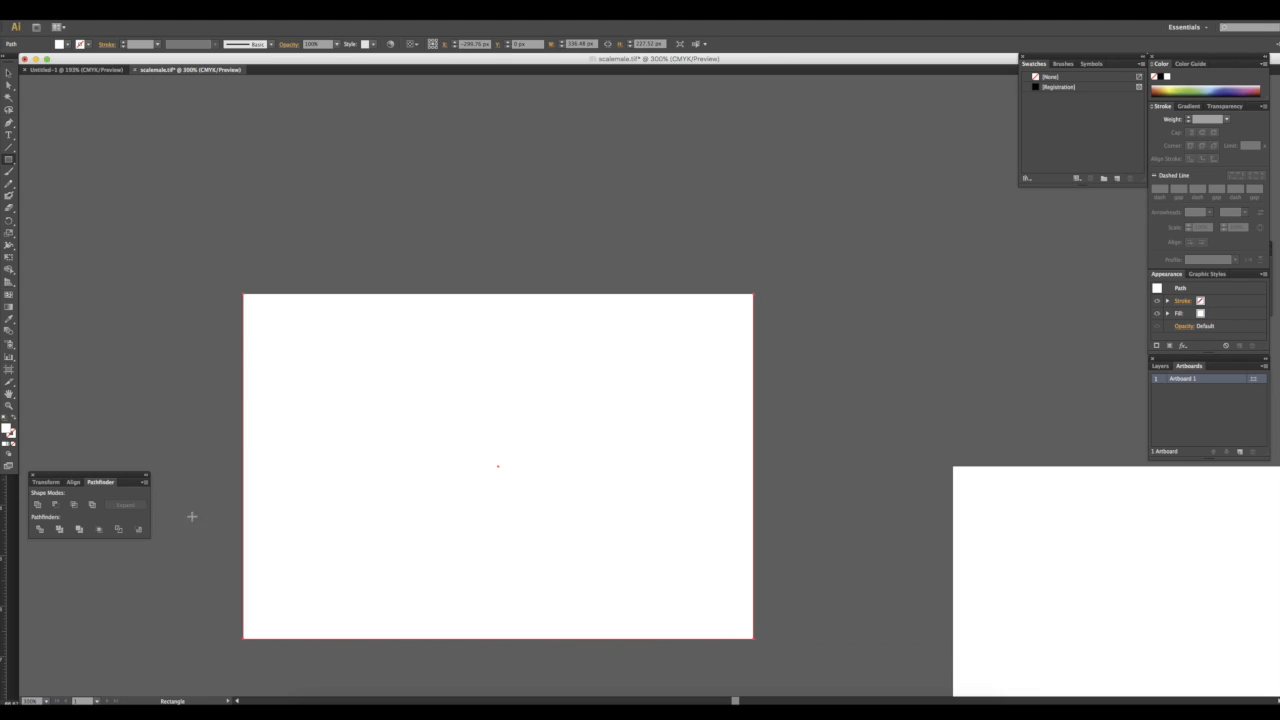
left_click(13, 444)
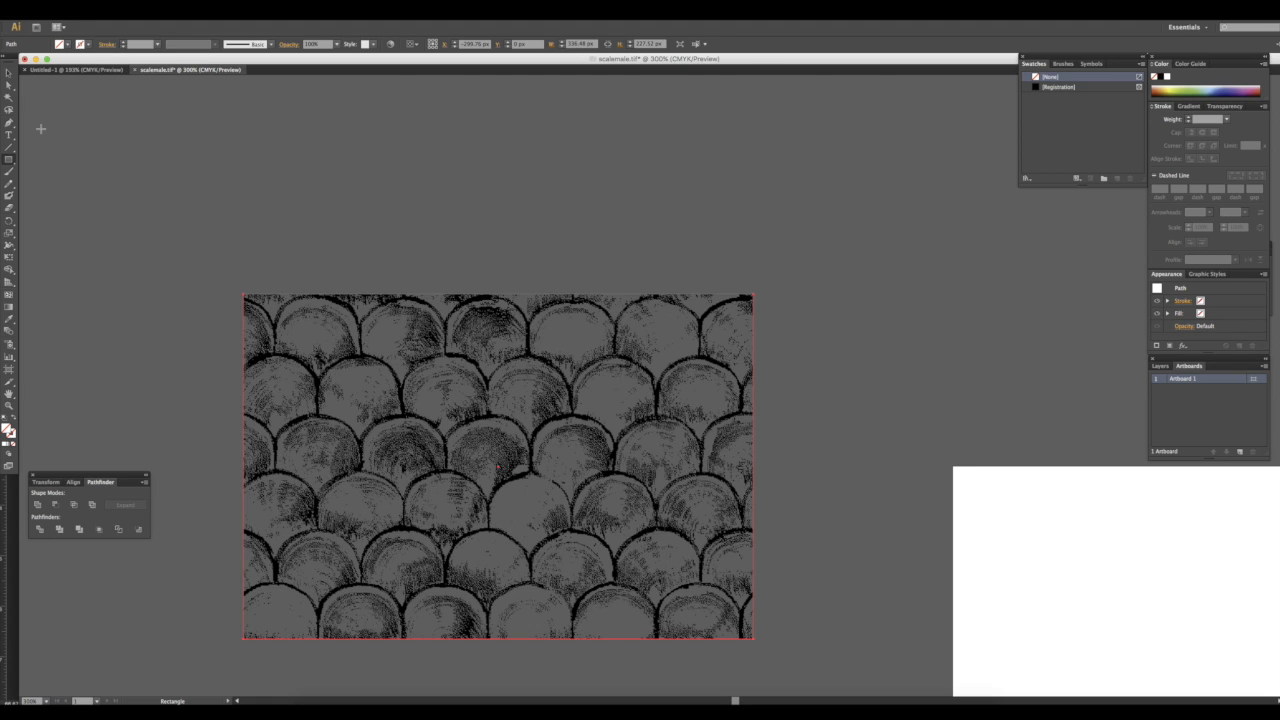
left_click(8, 73)
left_click(853, 363)
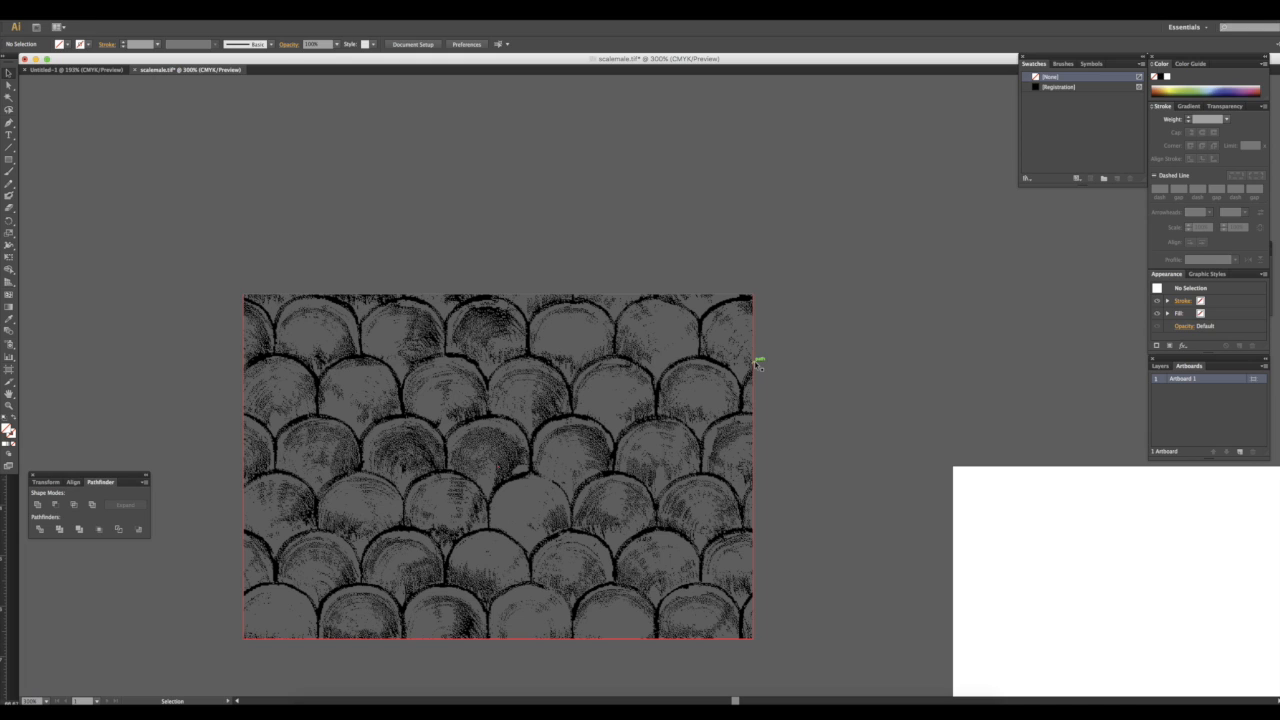
Zoom in on the tile's right edge to inspect the rectangle's alignment with the bitmap
key("super+plus")
key("super+plus")
key("super+plus")
key("super+plus")
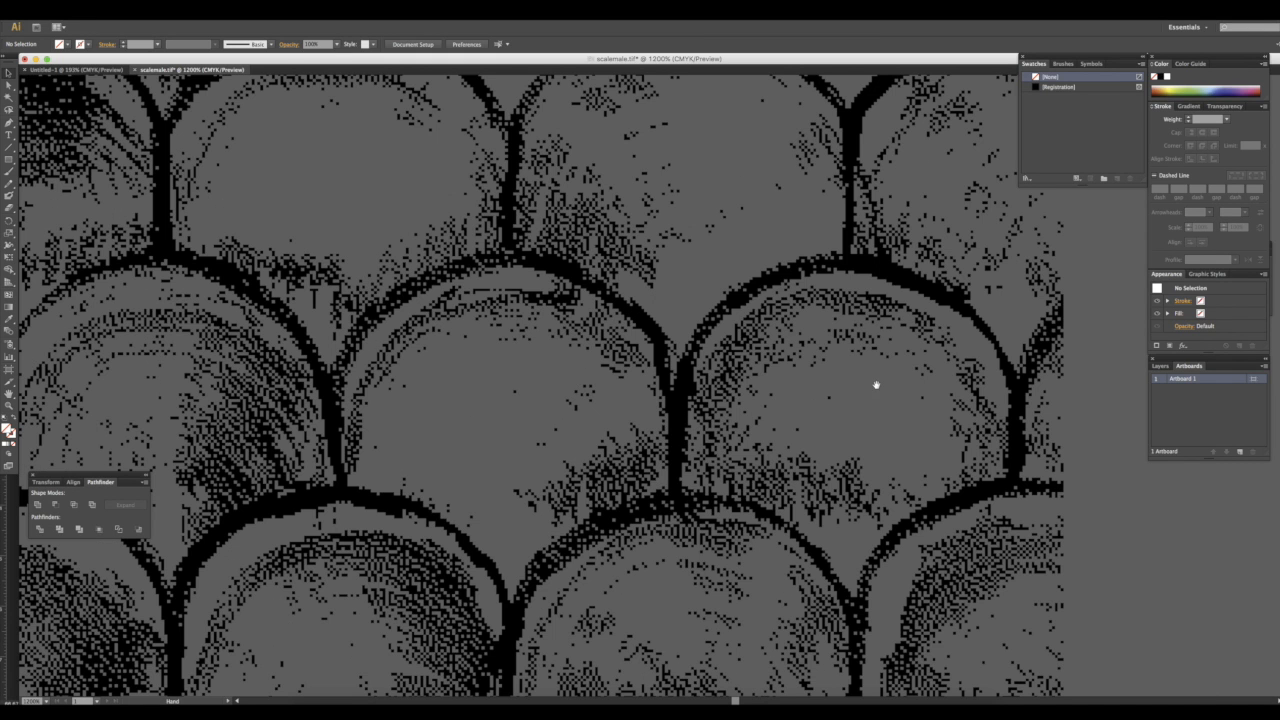
left_click_drag(888, 396, 285, 467)
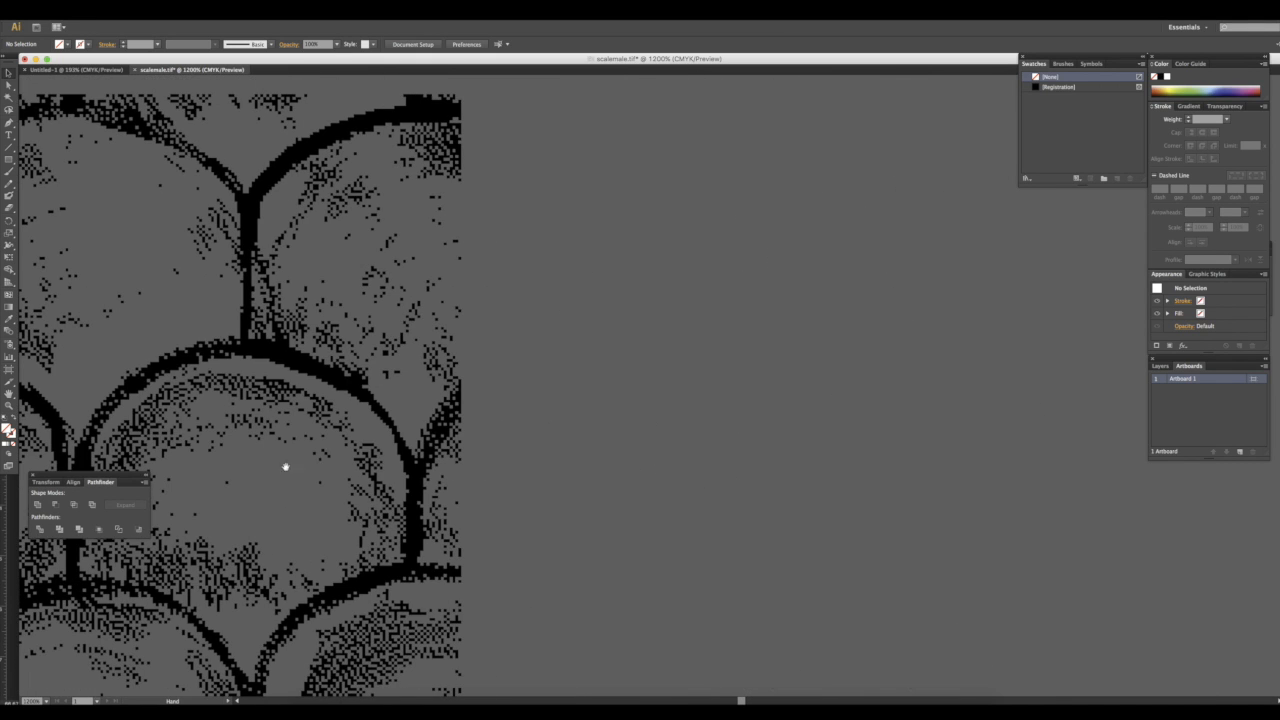
Check the rectangle's alignment along the tile's bottom and left edges
left_click(462, 368)
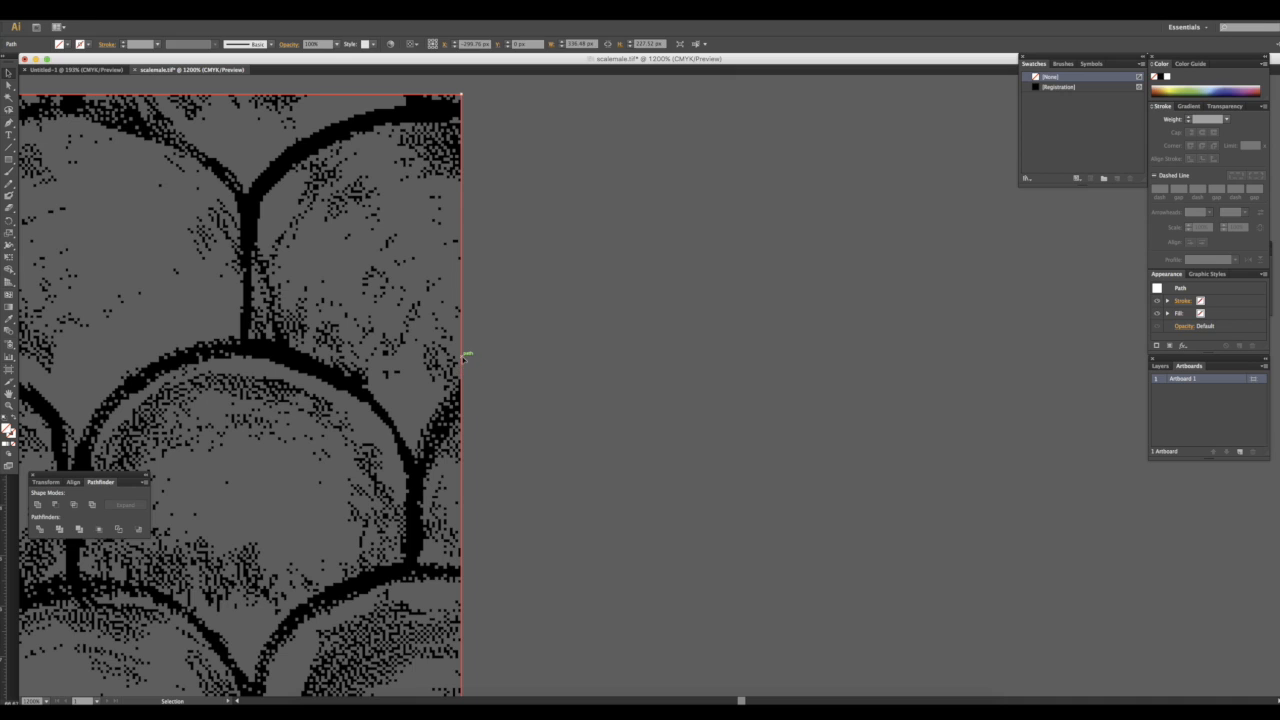
left_click_drag(459, 374, 514, 305)
scroll(500, 325, "down", 5)
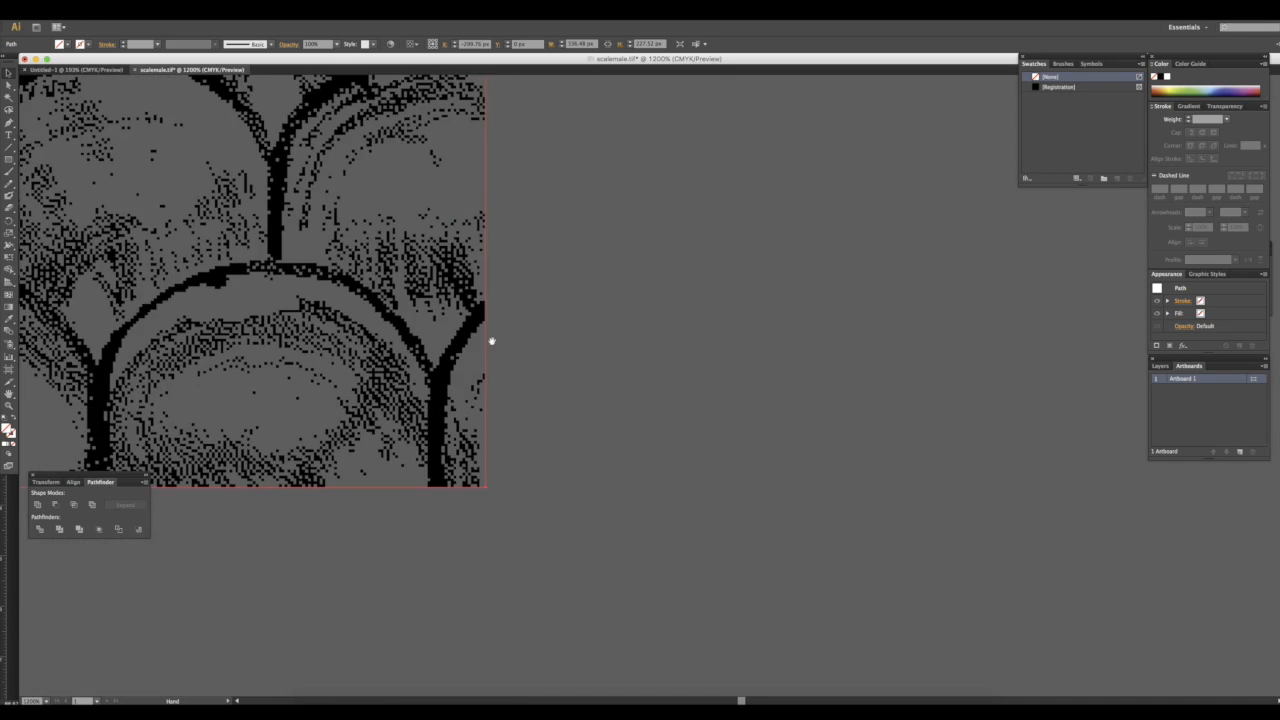
scroll(380, 500, "left", 10)
scroll(299, 482, "left", 8)
scroll(299, 482, "up", 2)
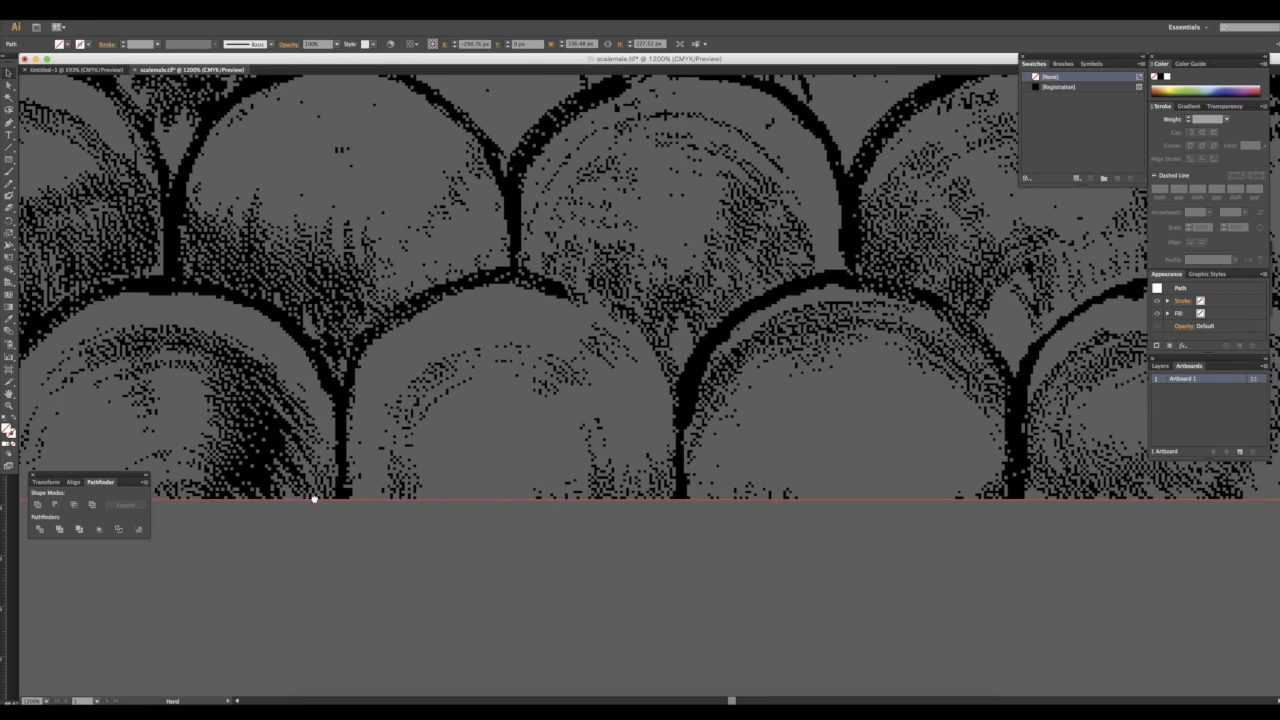
scroll(209, 423, "left", 6)
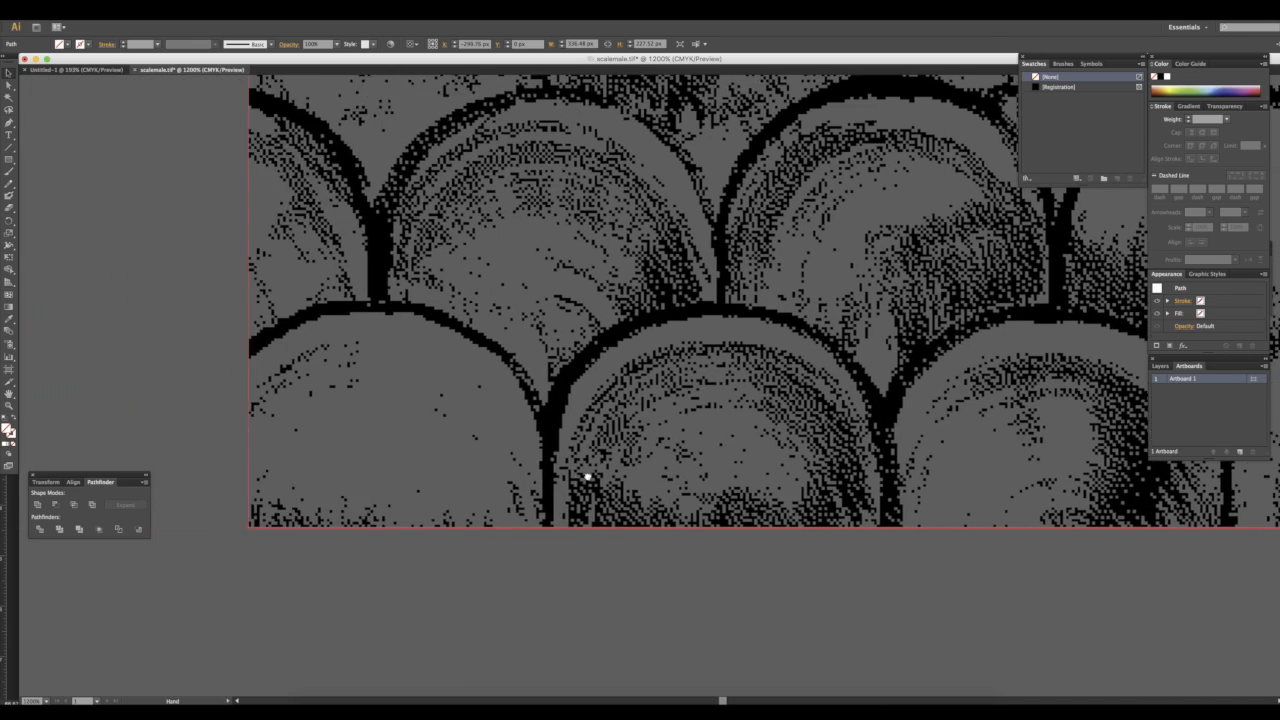
scroll(312, 484, "up", 5)
scroll(312, 484, "up", 5)
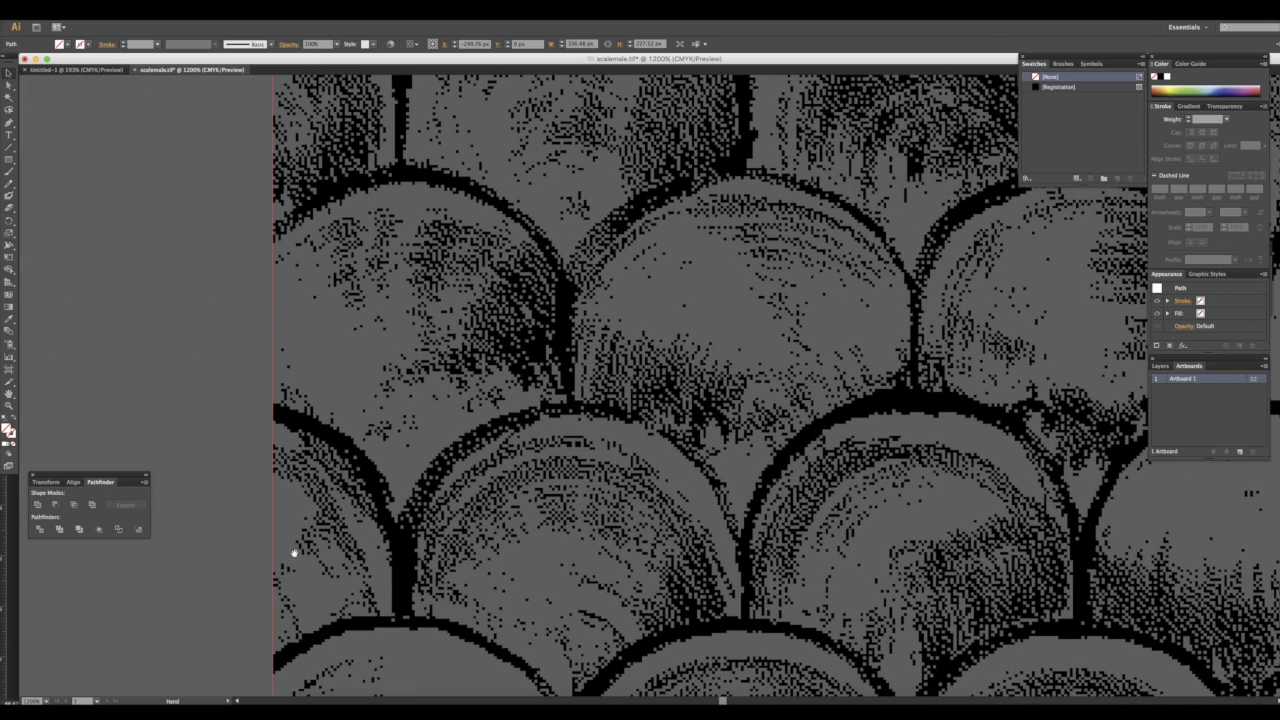
scroll(131, 363, "left", 4)
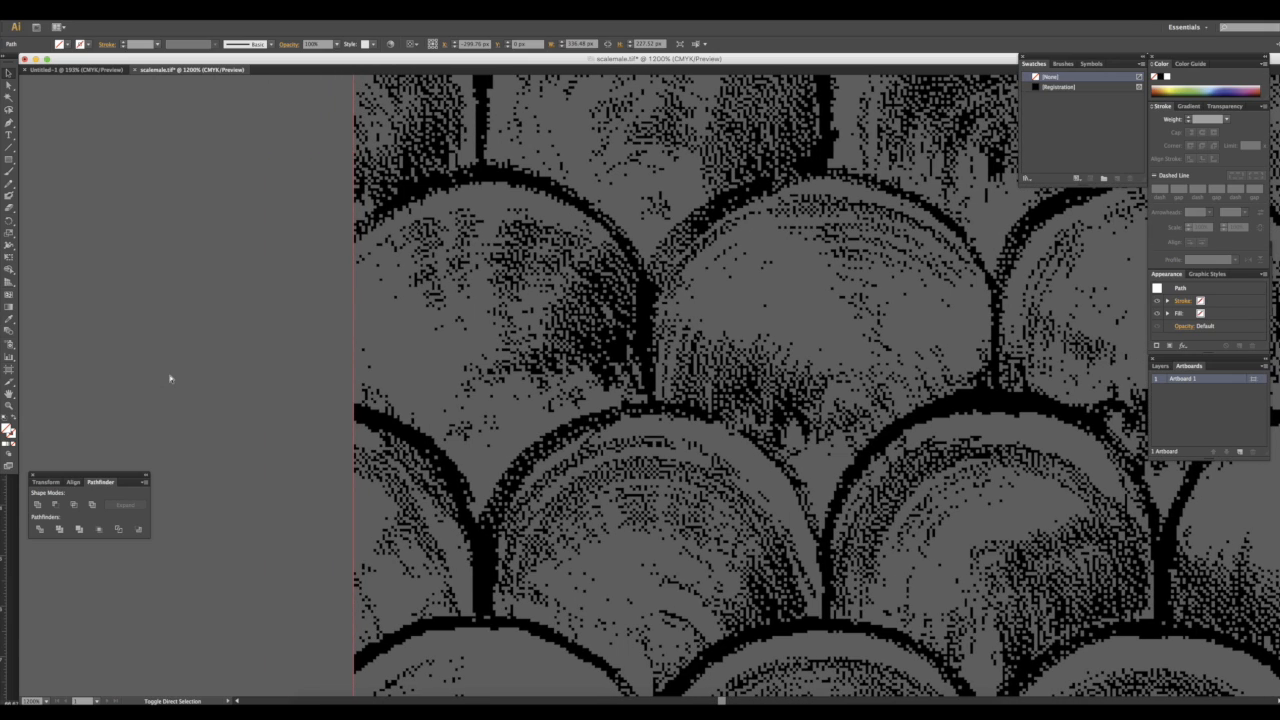
Select the bitmap tile and its rectangle together and add them to the swatches as a new pattern swatch
key("super+a")
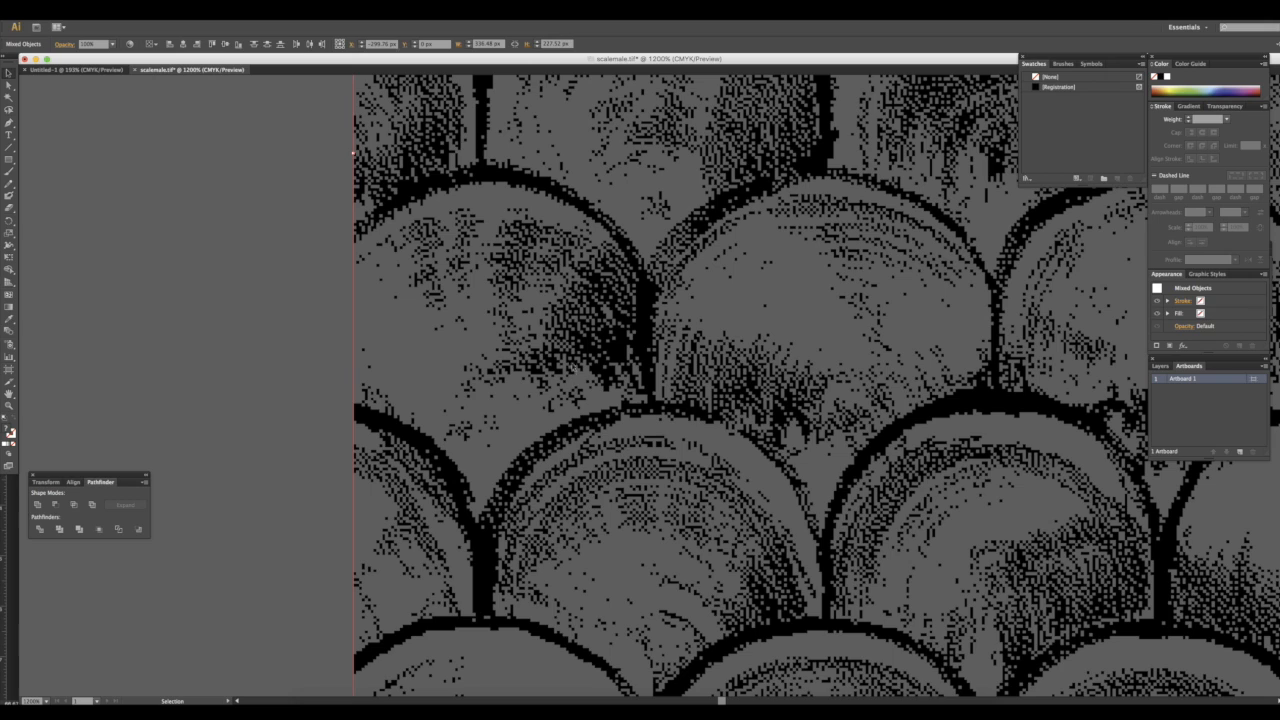
left_click_drag(353, 153, 1051, 130)
key("super+1")
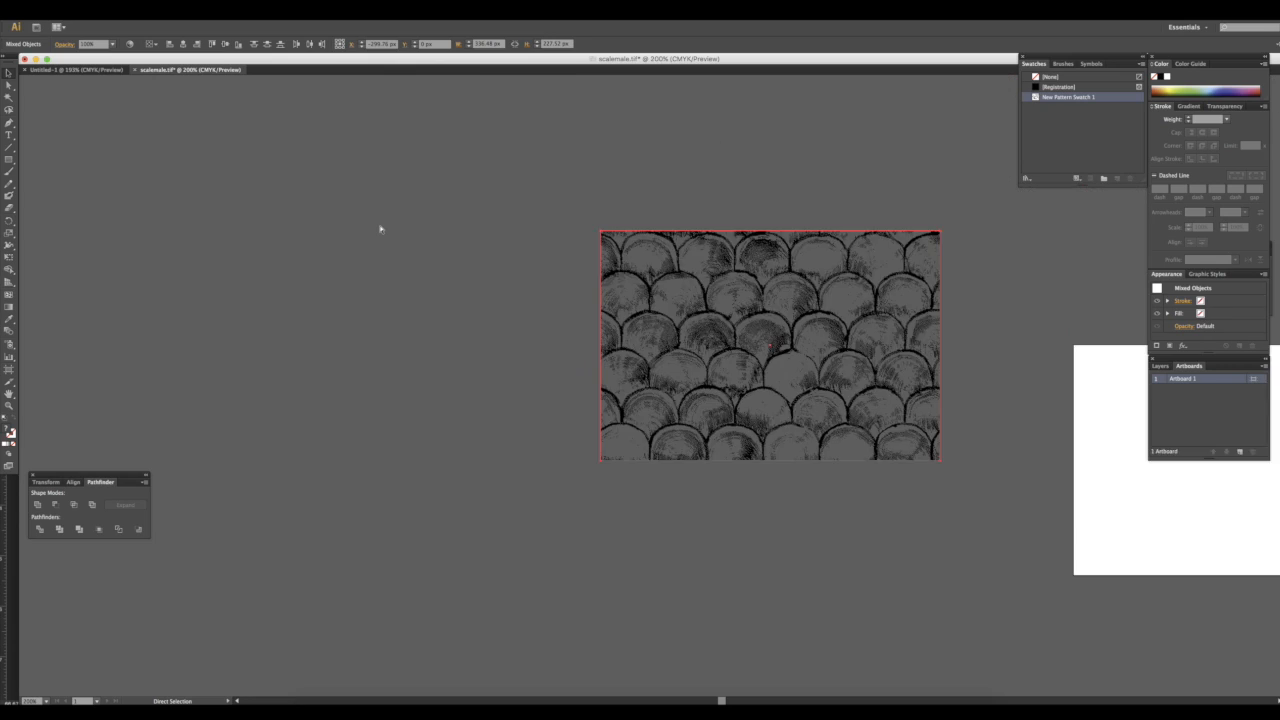
Apply the Registration swatch to the selected scale bitmap
left_click(764, 346)
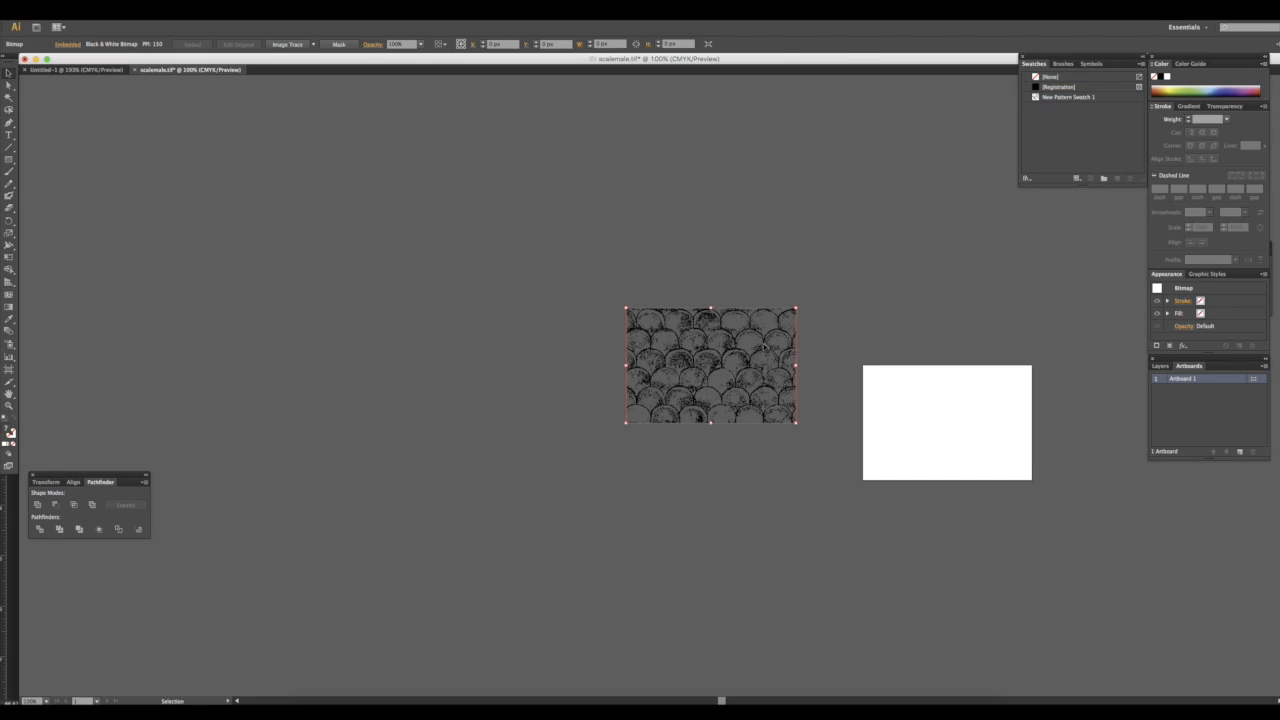
left_click(1053, 88)
left_click(1066, 65)
left_click(1094, 66)
left_click(1034, 68)
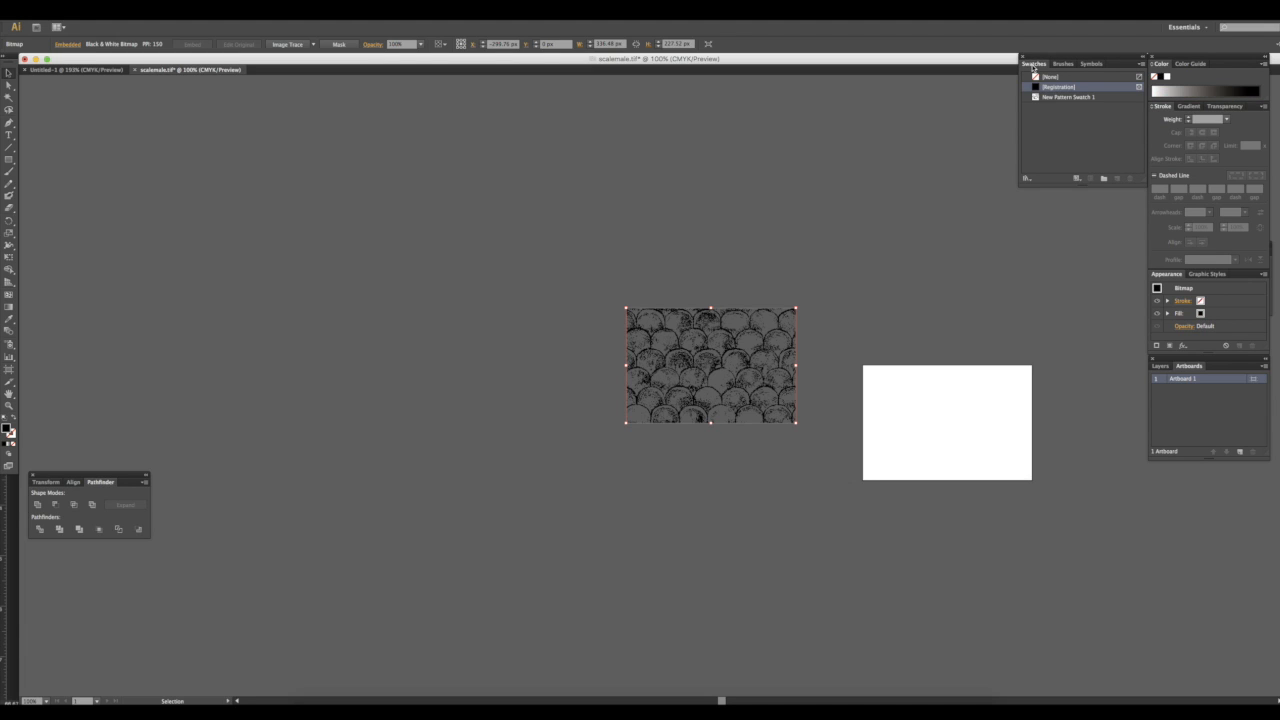
left_click(1077, 179)
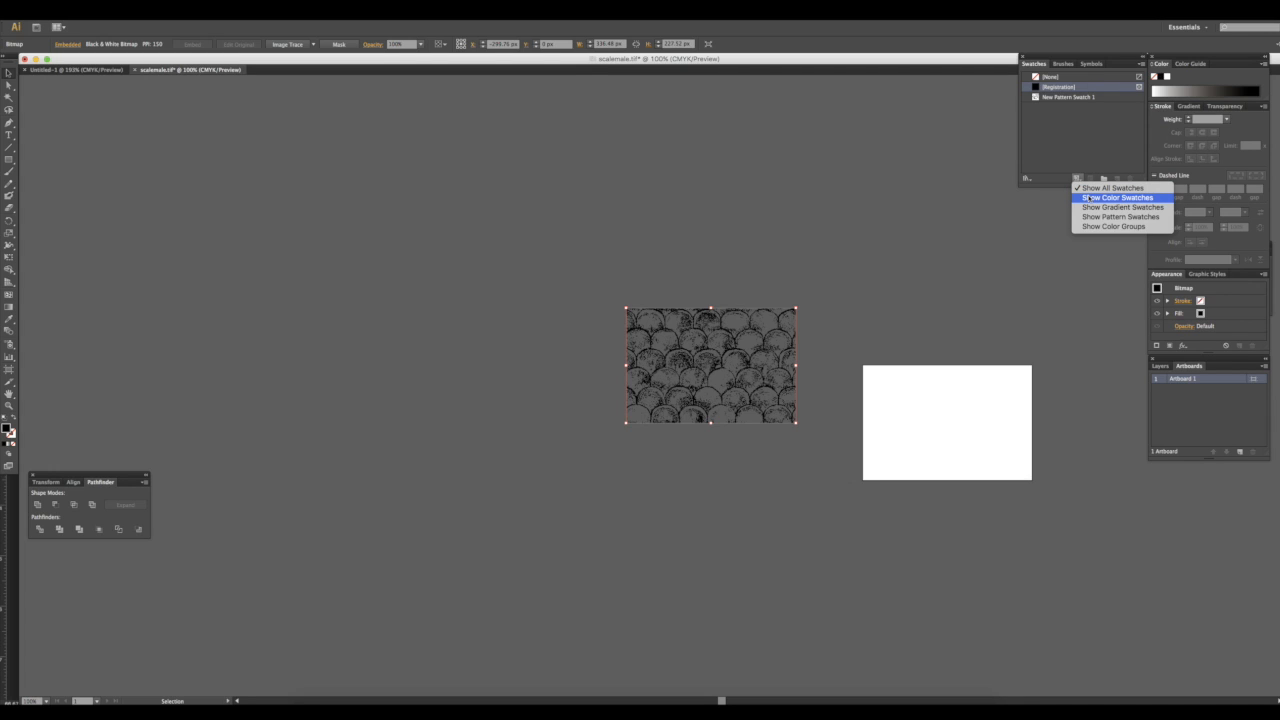
left_click(1090, 198)
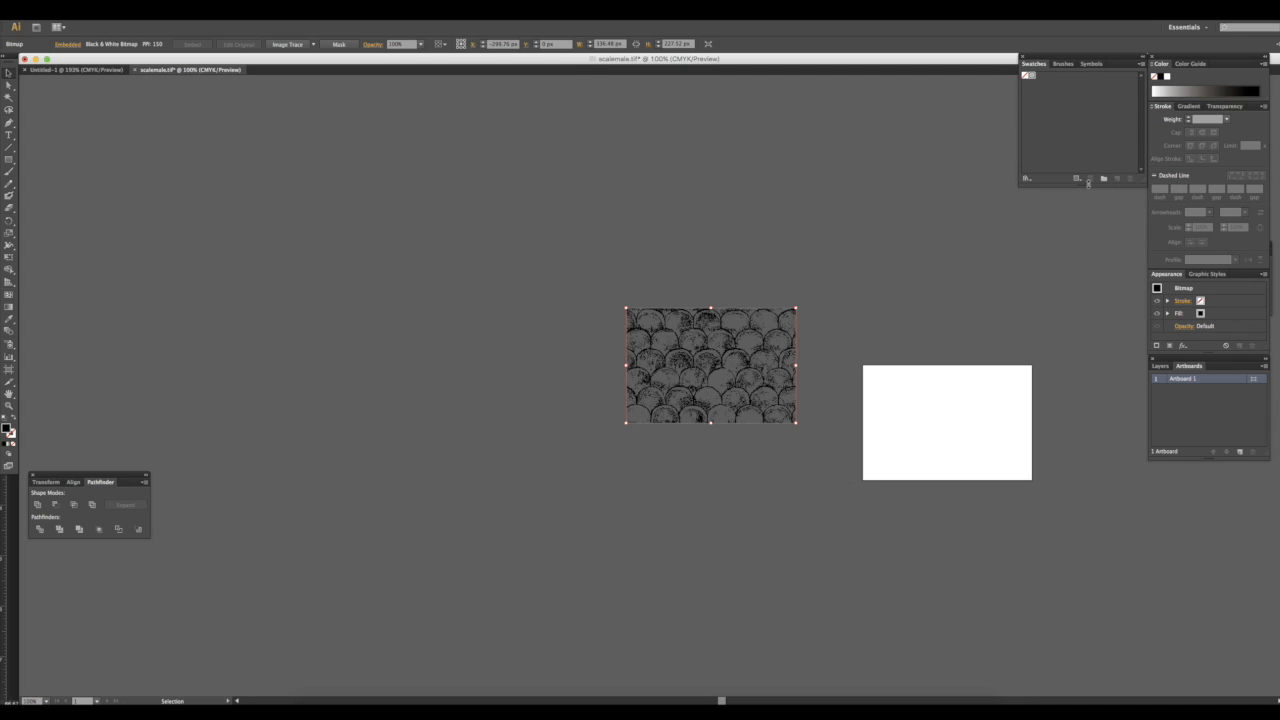
left_click(1103, 179)
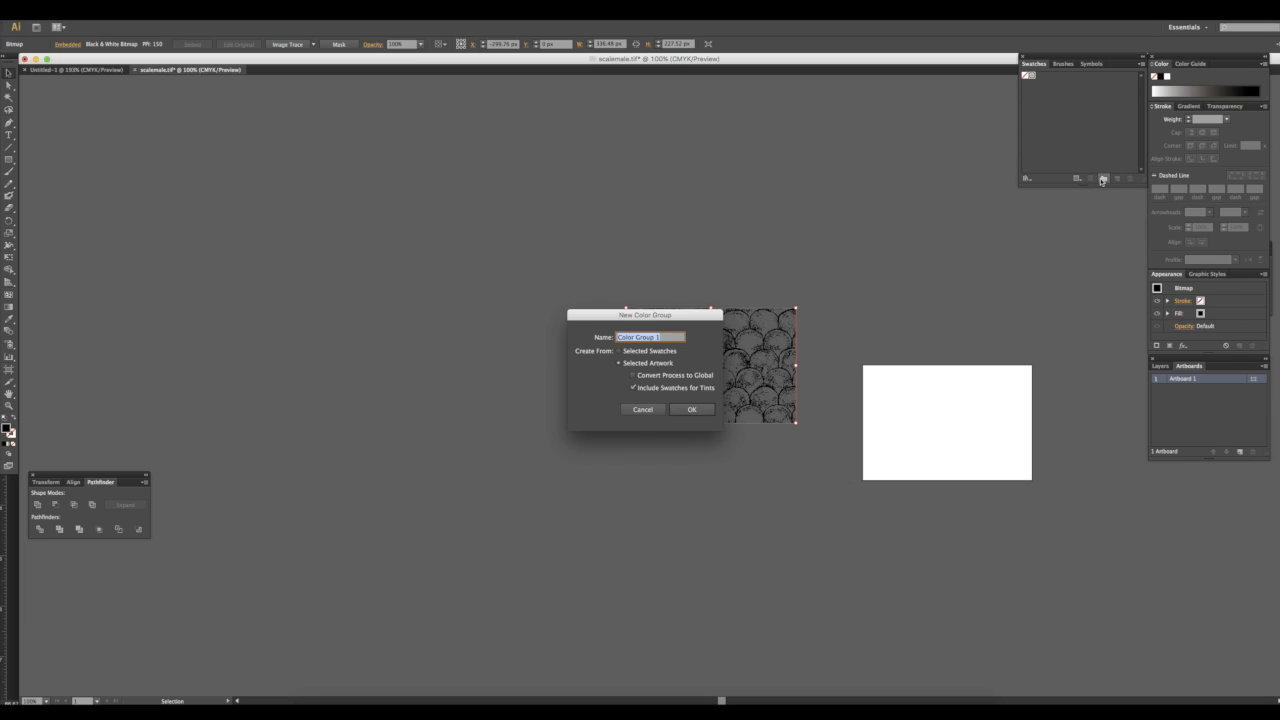
left_click(641, 409)
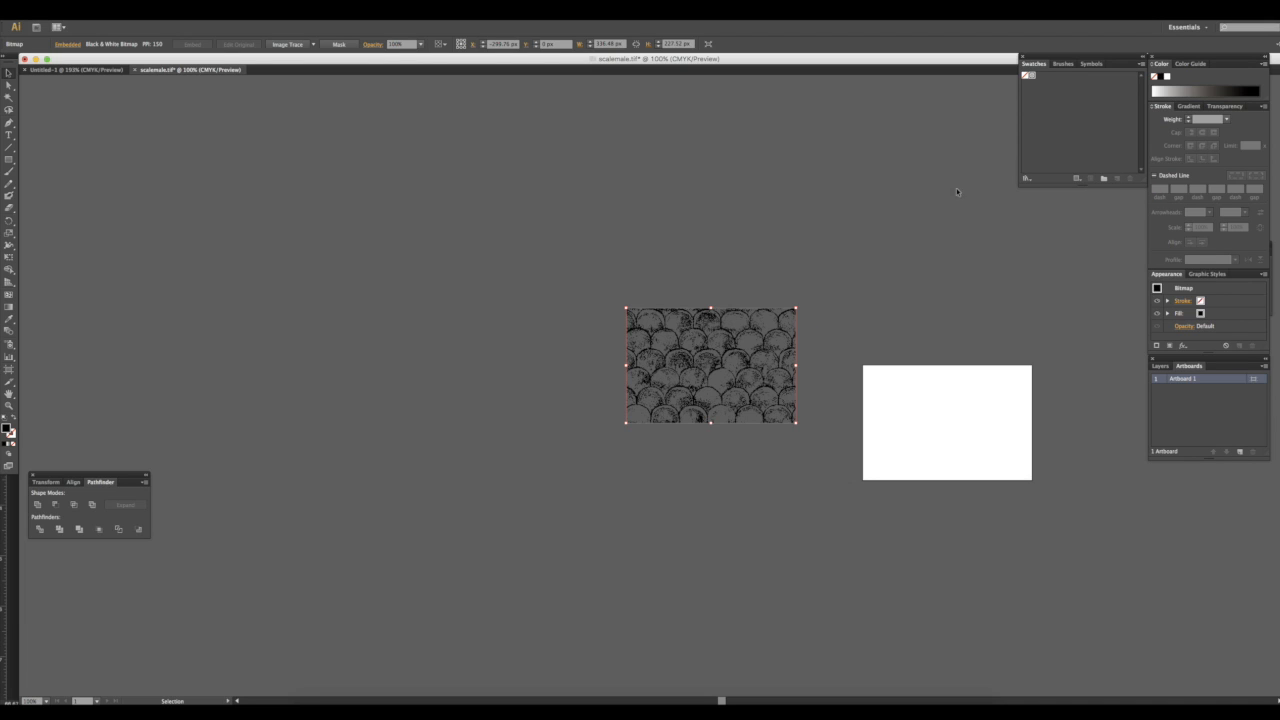
left_click(1077, 179)
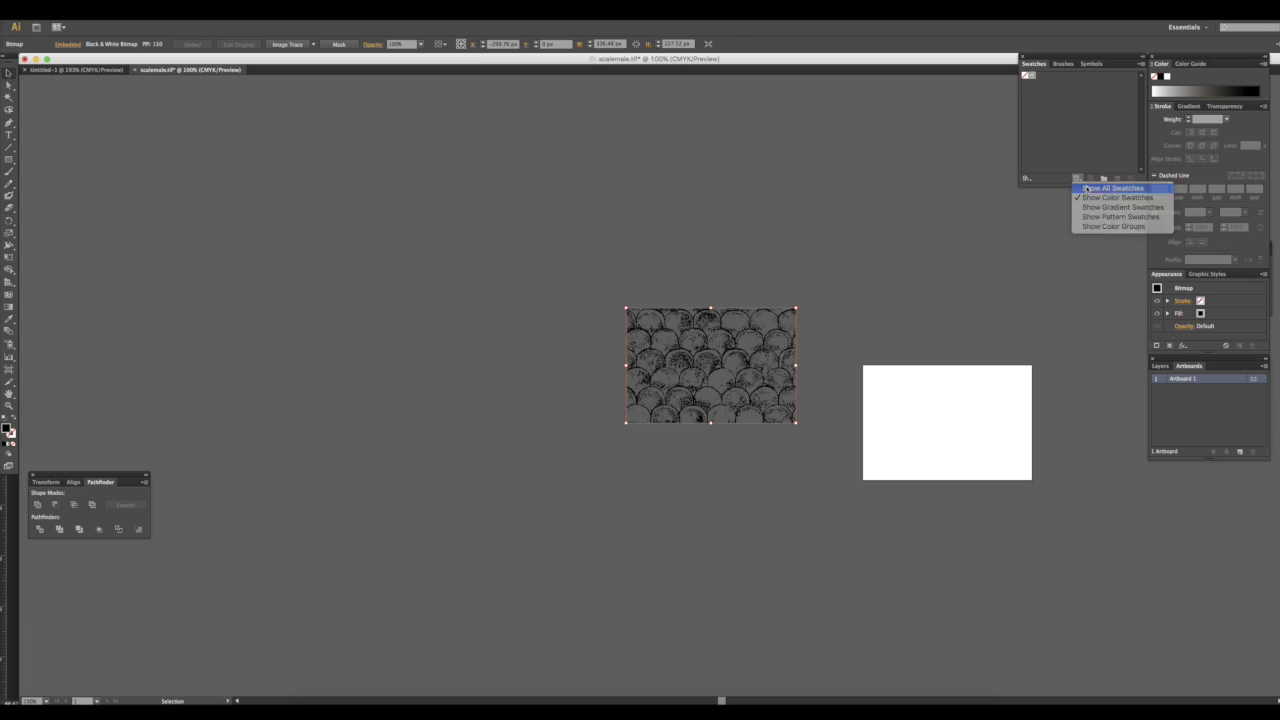
left_click(1086, 188)
left_click(1077, 179)
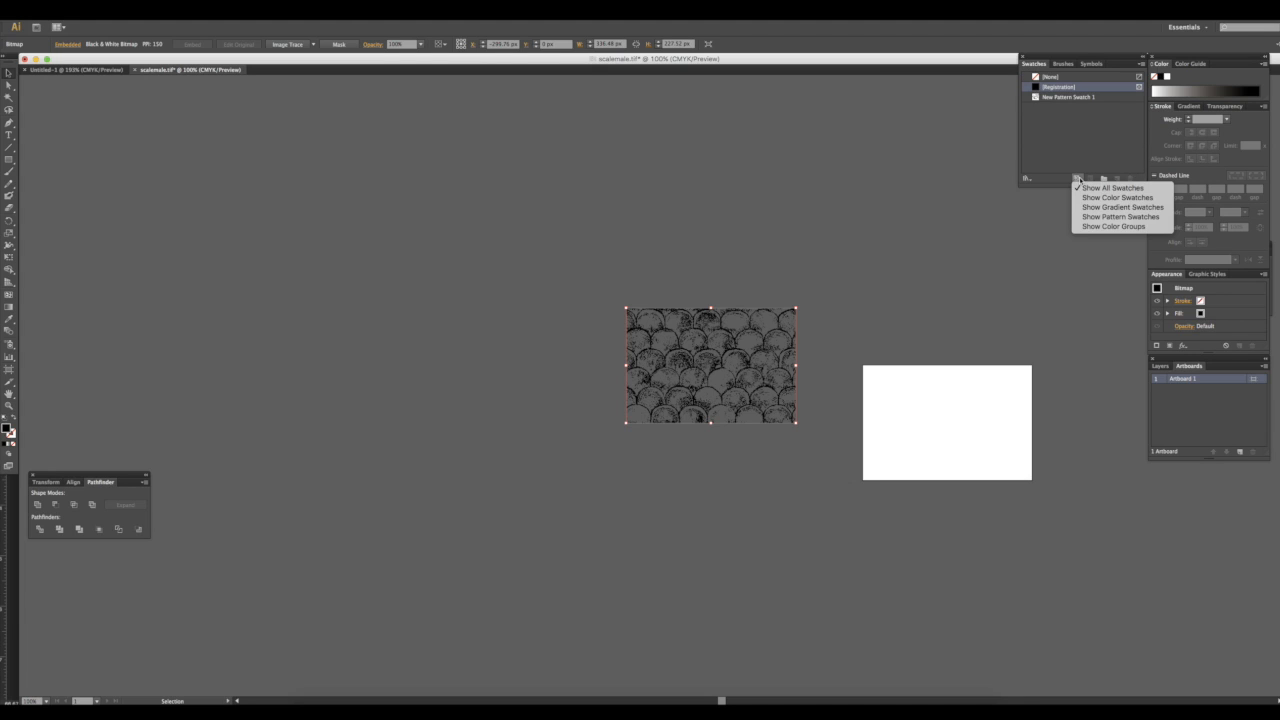
left_click(1094, 228)
left_click(1077, 179)
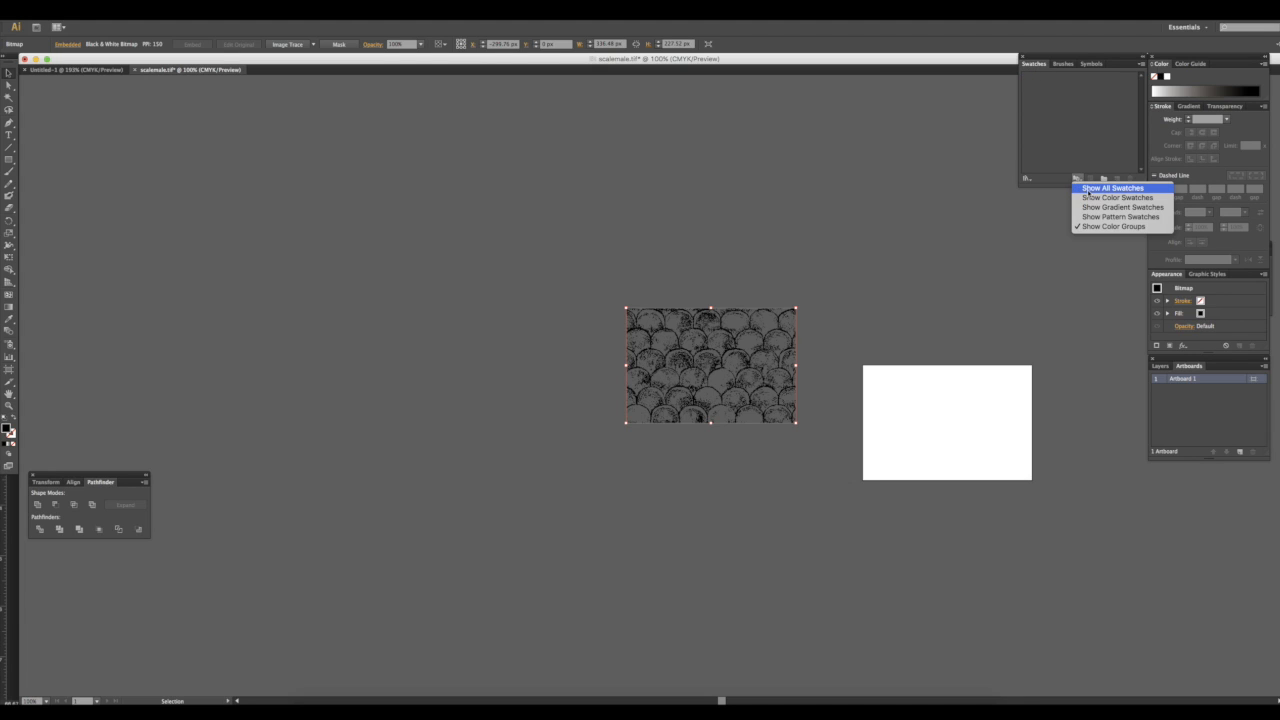
left_click(1098, 188)
left_click(839, 391)
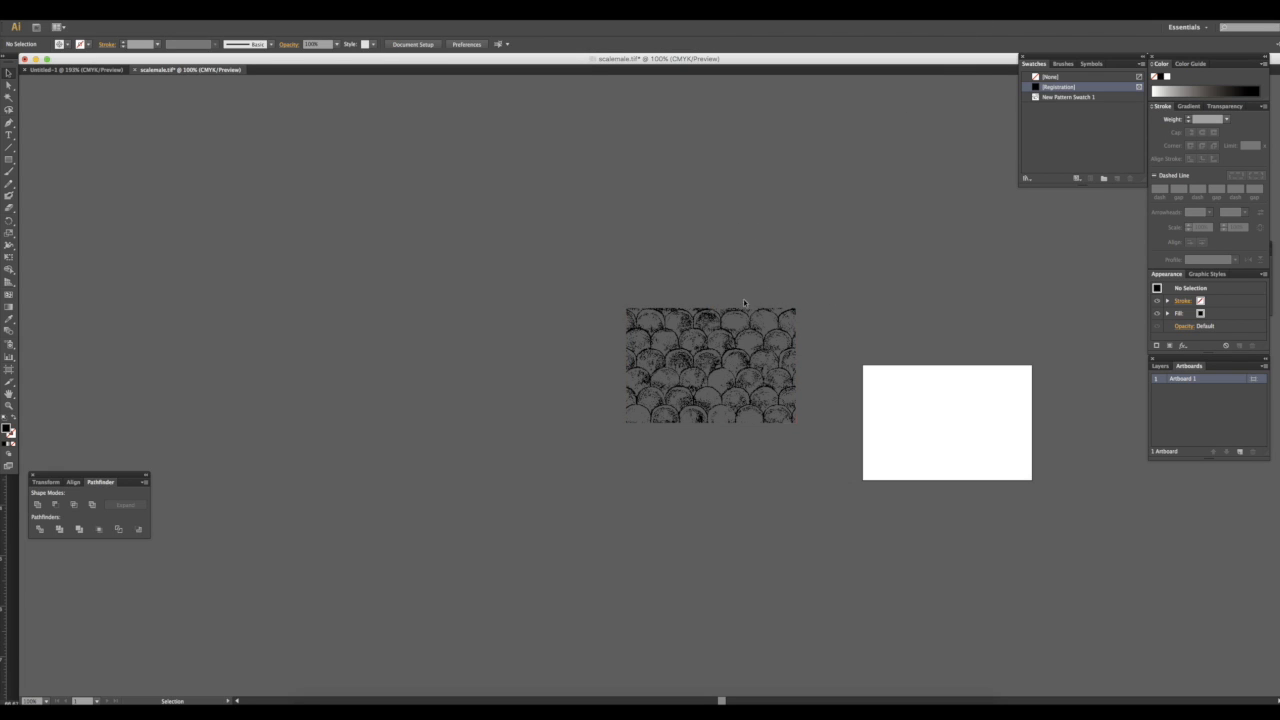
Copy the bitmap tile into the Untitled-1 document and color it CMYK Red
left_click_drag(651, 288, 466, 262)
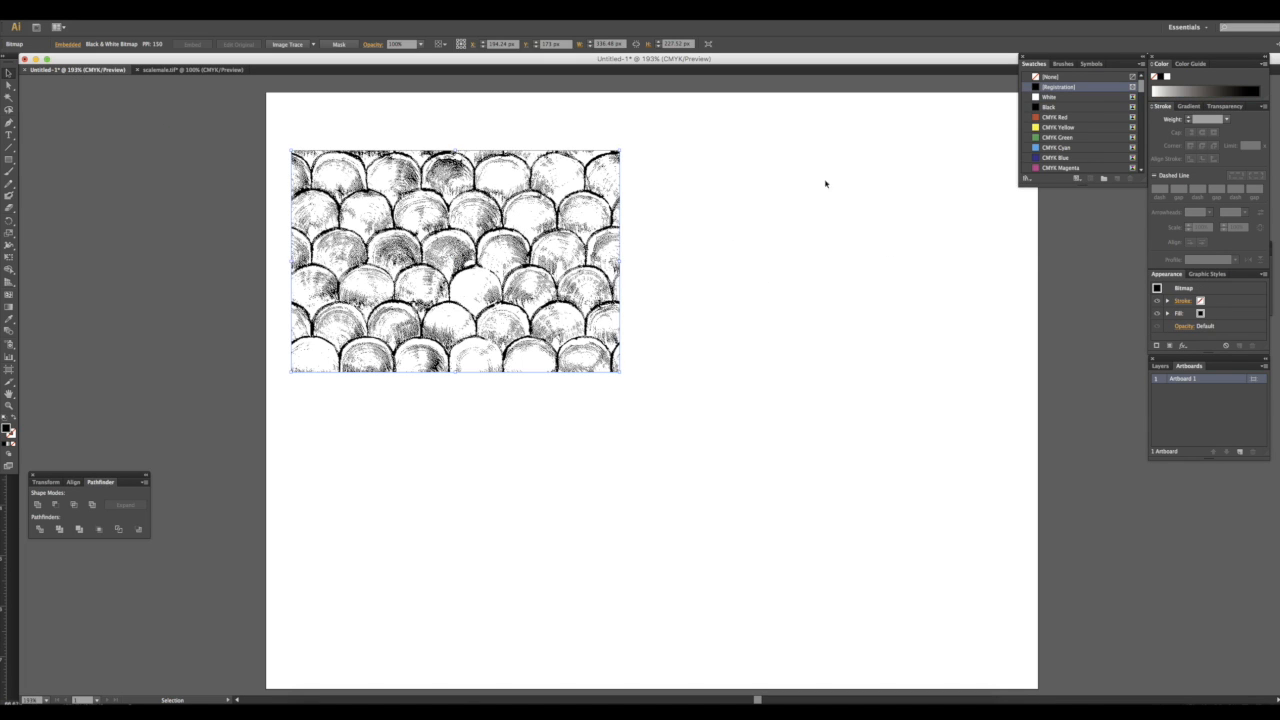
left_click(1047, 128)
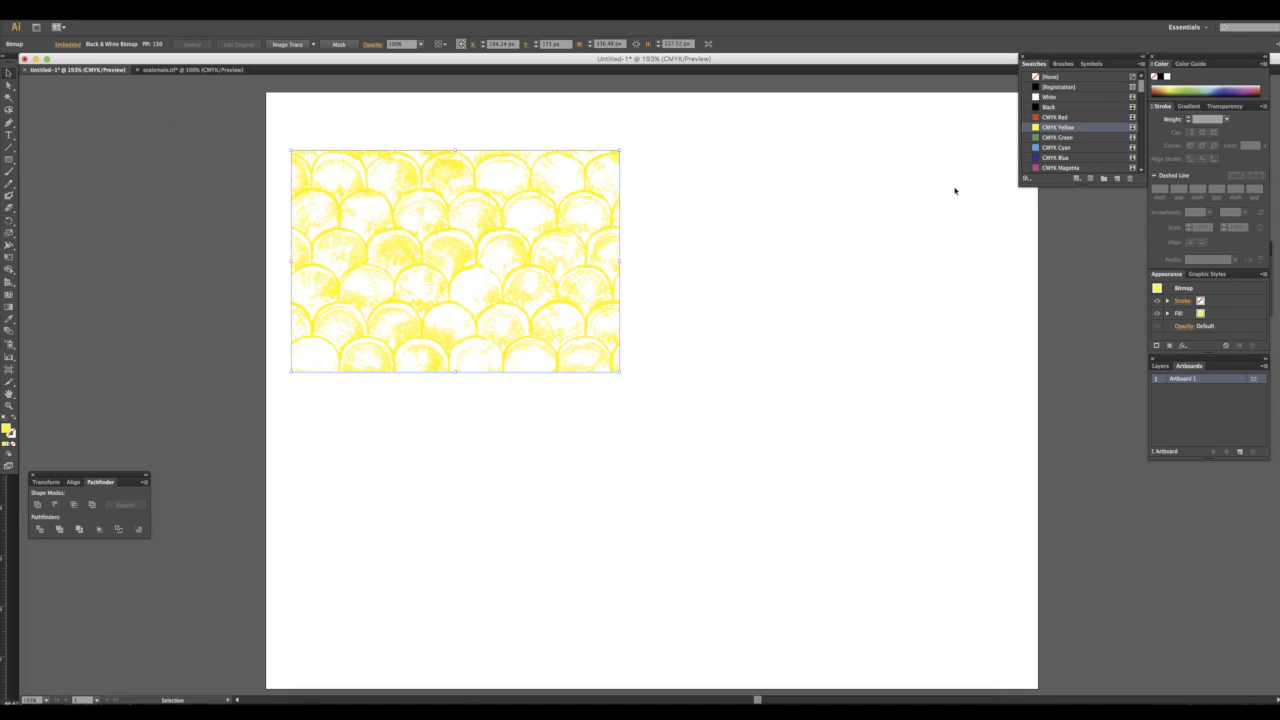
left_click(1051, 149)
left_click(1046, 120)
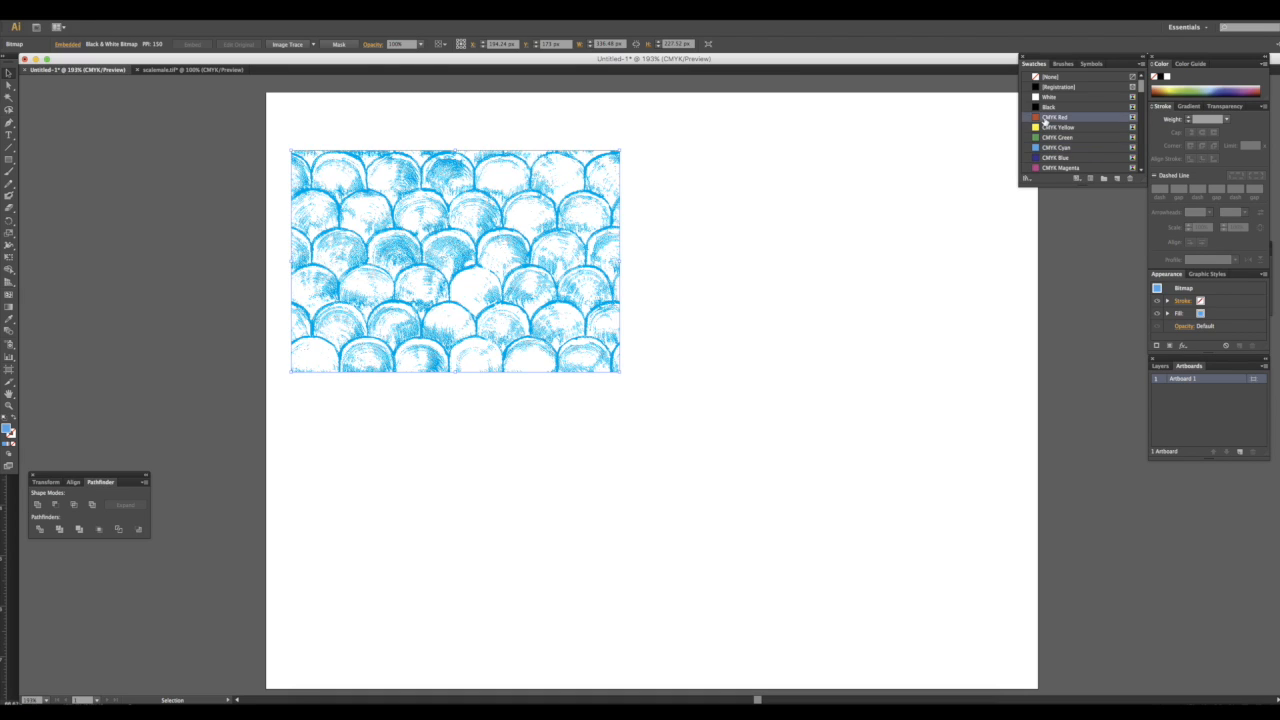
Add the red tile to the swatches as a second pattern swatch
left_click(750, 200)
left_click_drag(690, 157, 1047, 90)
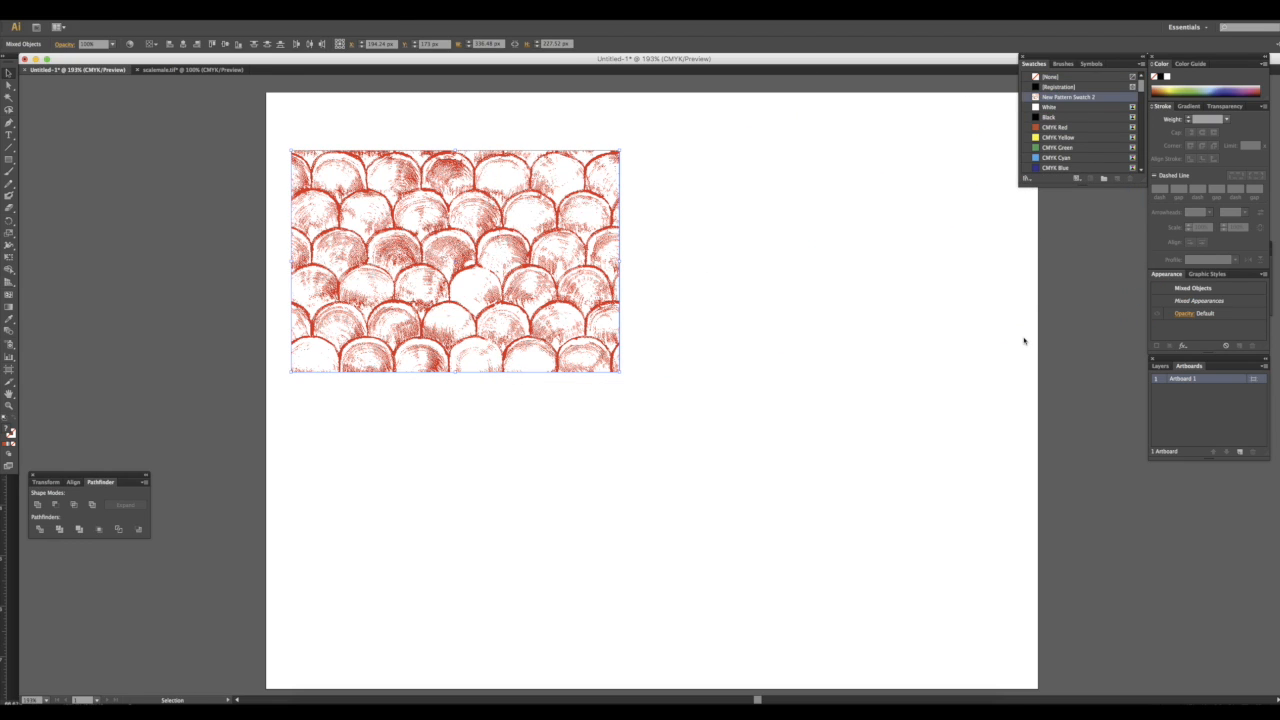
Move the red tile off the artboard to the left
key("super+minus")
key("super+minus")
key("super+minus")
key("super+minus")
left_click_drag(674, 297, 482, 339)
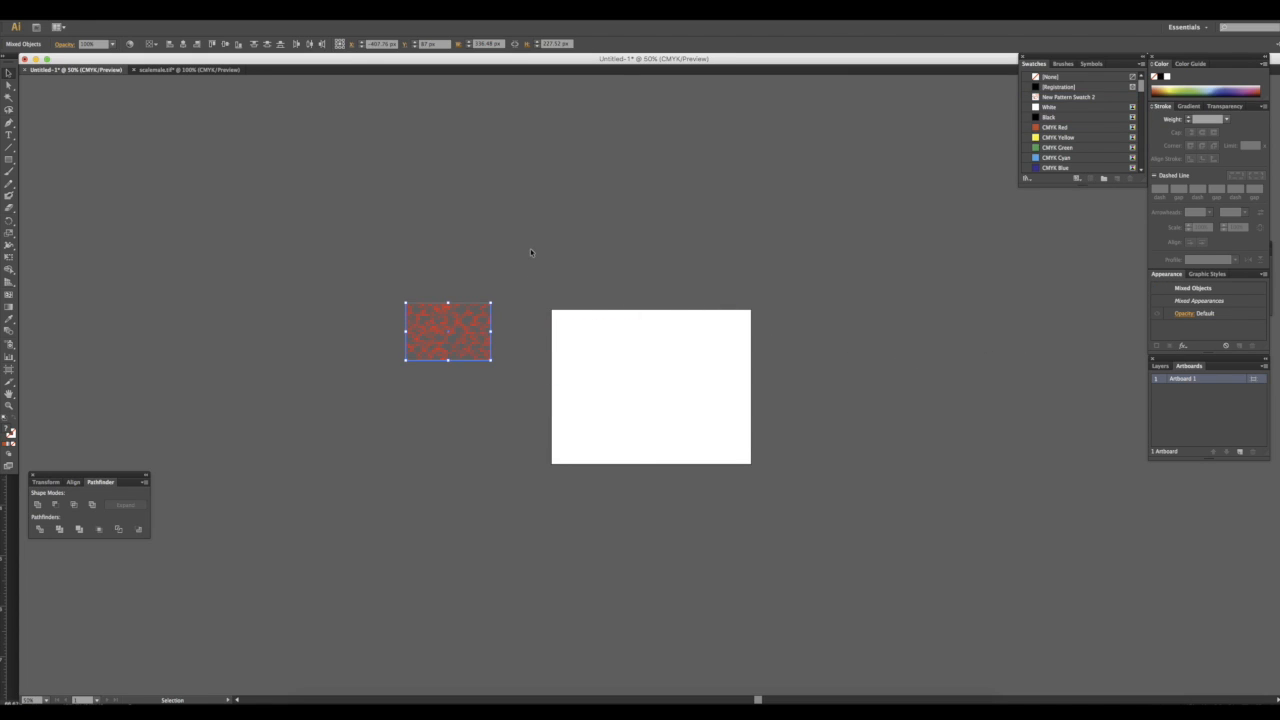
left_click(530, 249)
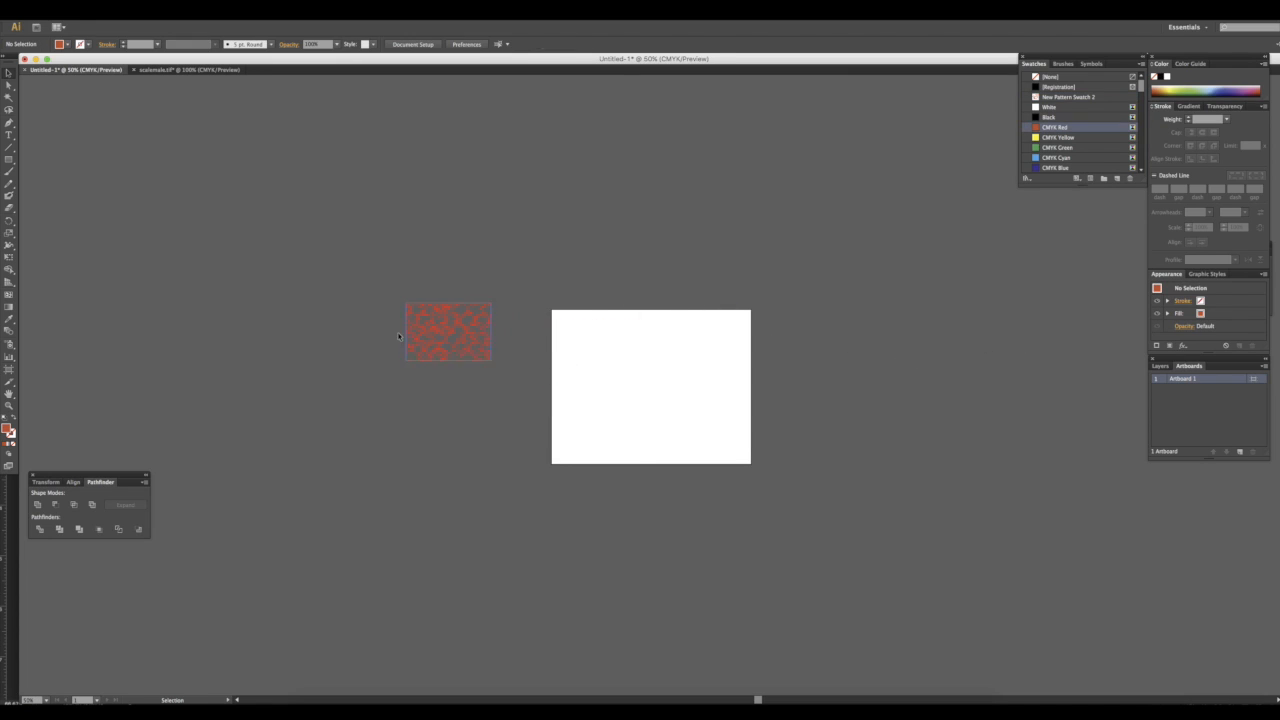
Draw a rectangle covering the artboard and fill it with New Pattern Swatch 2
left_click(9, 159)
left_click_drag(552, 312, 752, 466)
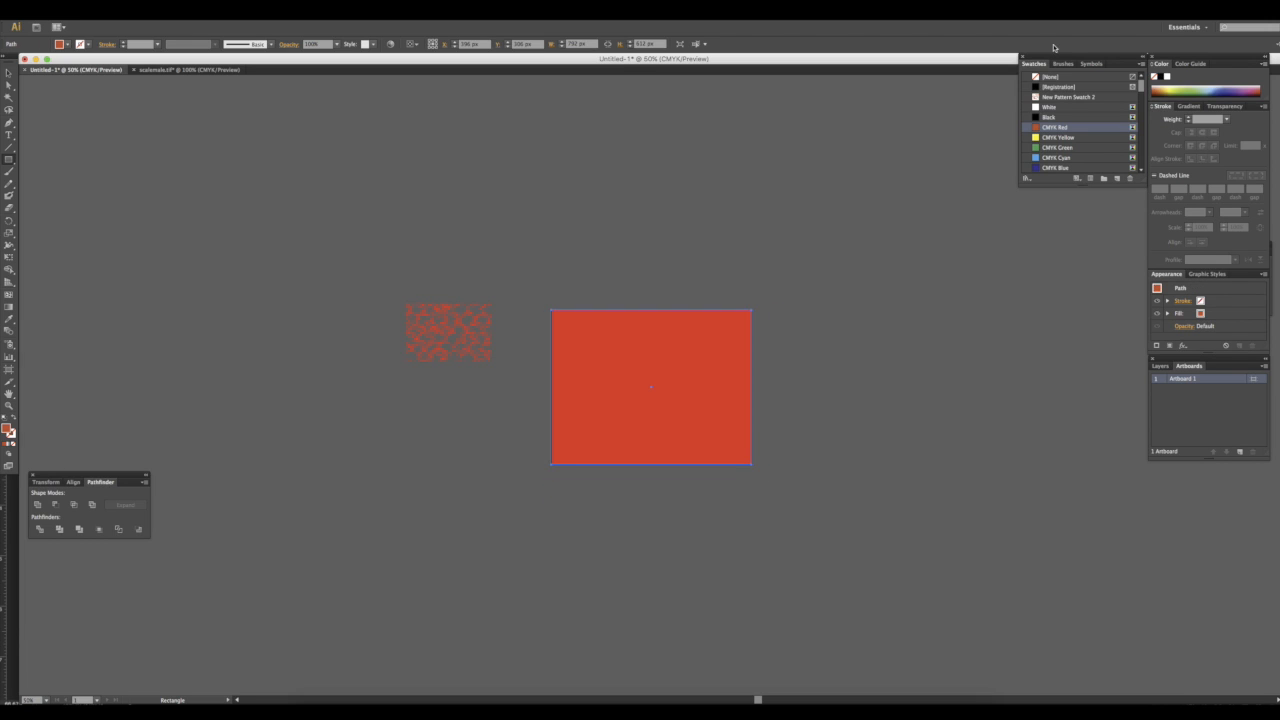
left_click(1058, 96)
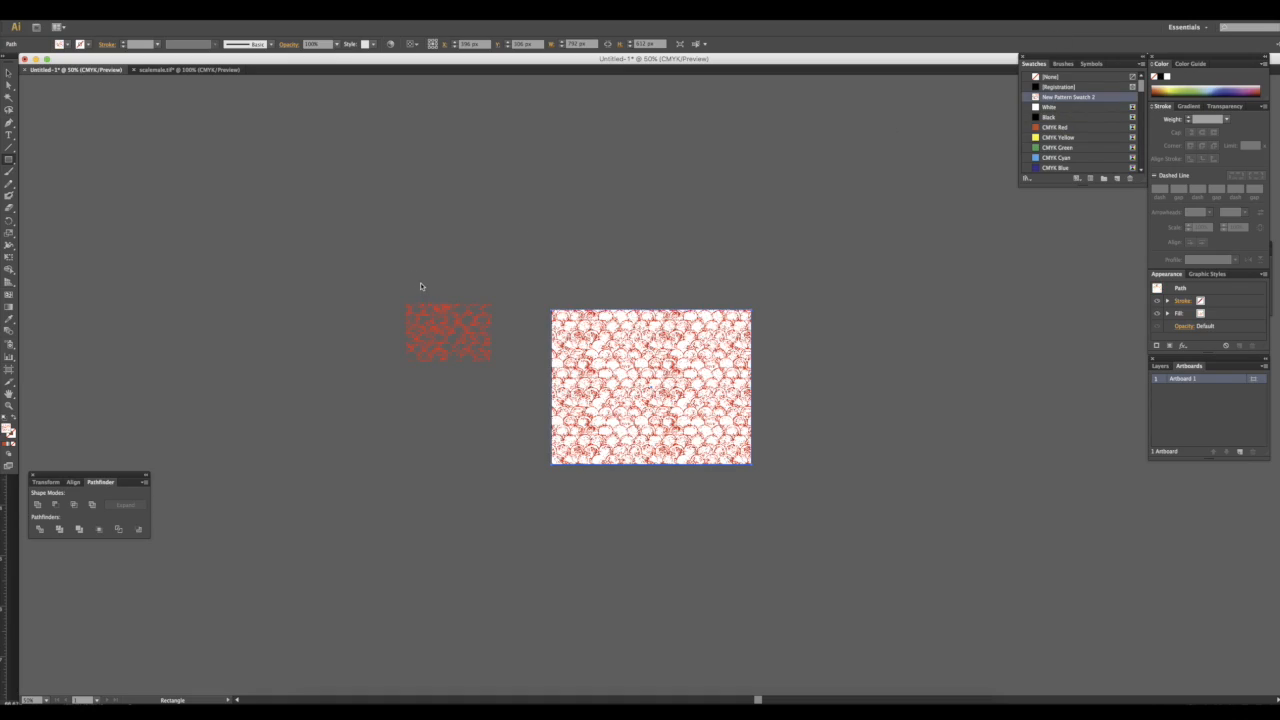
Draw a second rectangle over the patterned one and fill it with CMYK Yellow
key("super+plus")
key("super+plus")
key("super+plus")
key("super+plus")
key("super+plus")
key("super+minus")
key("super+minus")
key("super+minus")
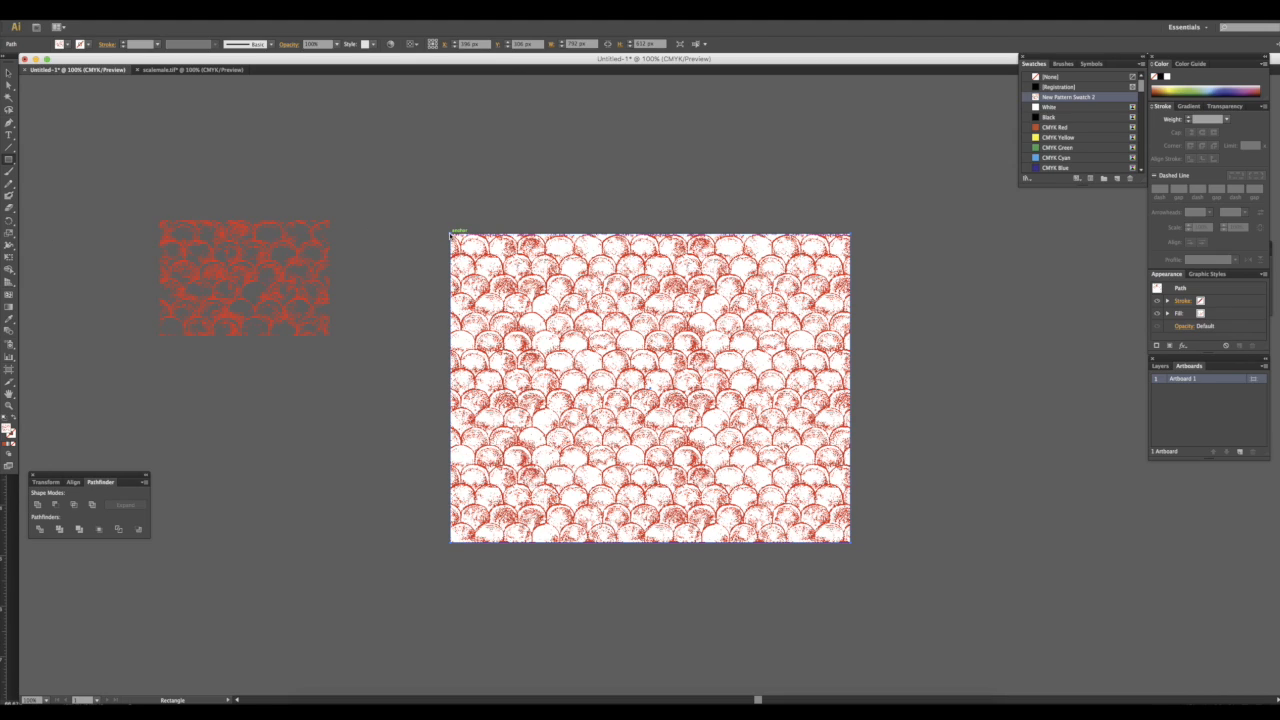
left_click_drag(452, 233, 851, 542)
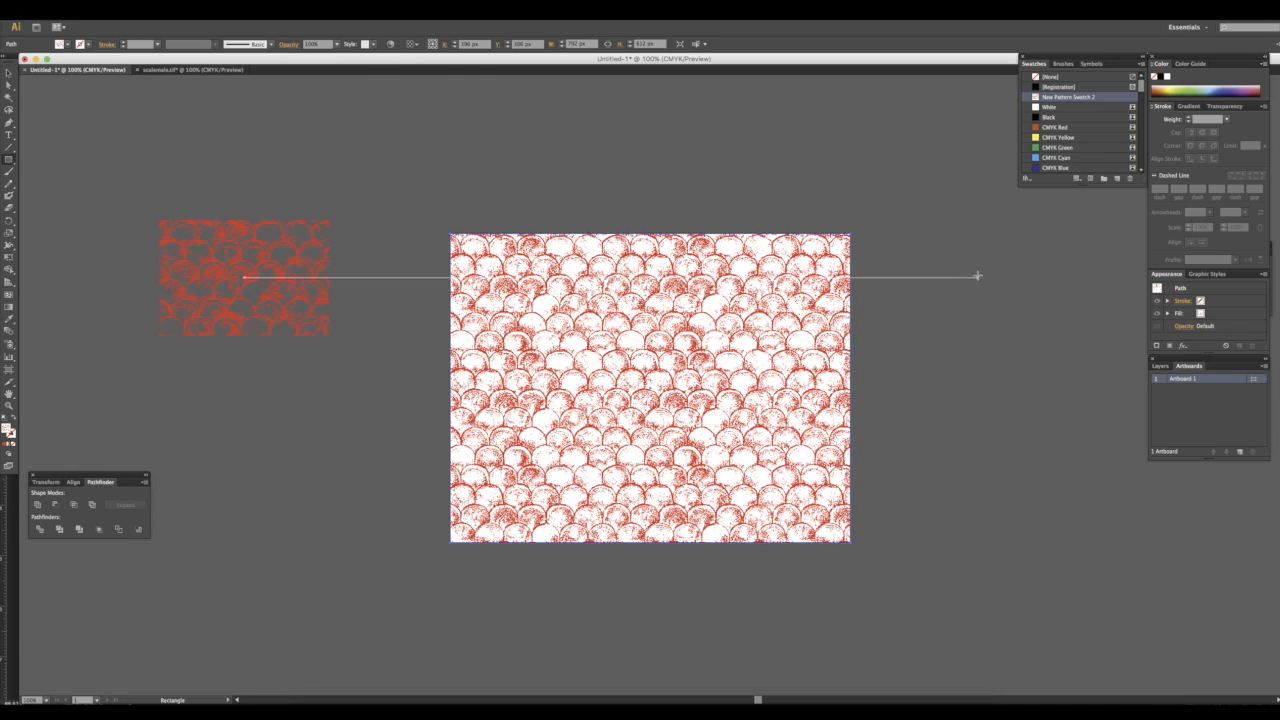
left_click(1045, 149)
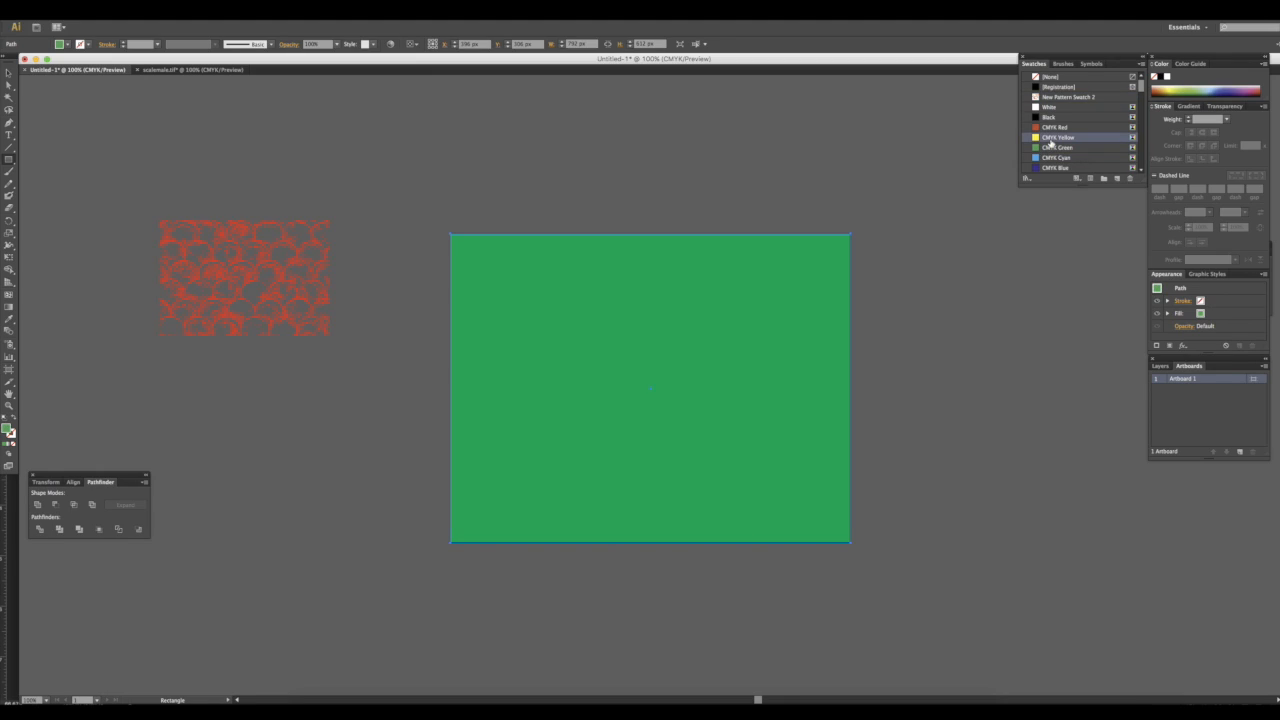
left_click(1050, 138)
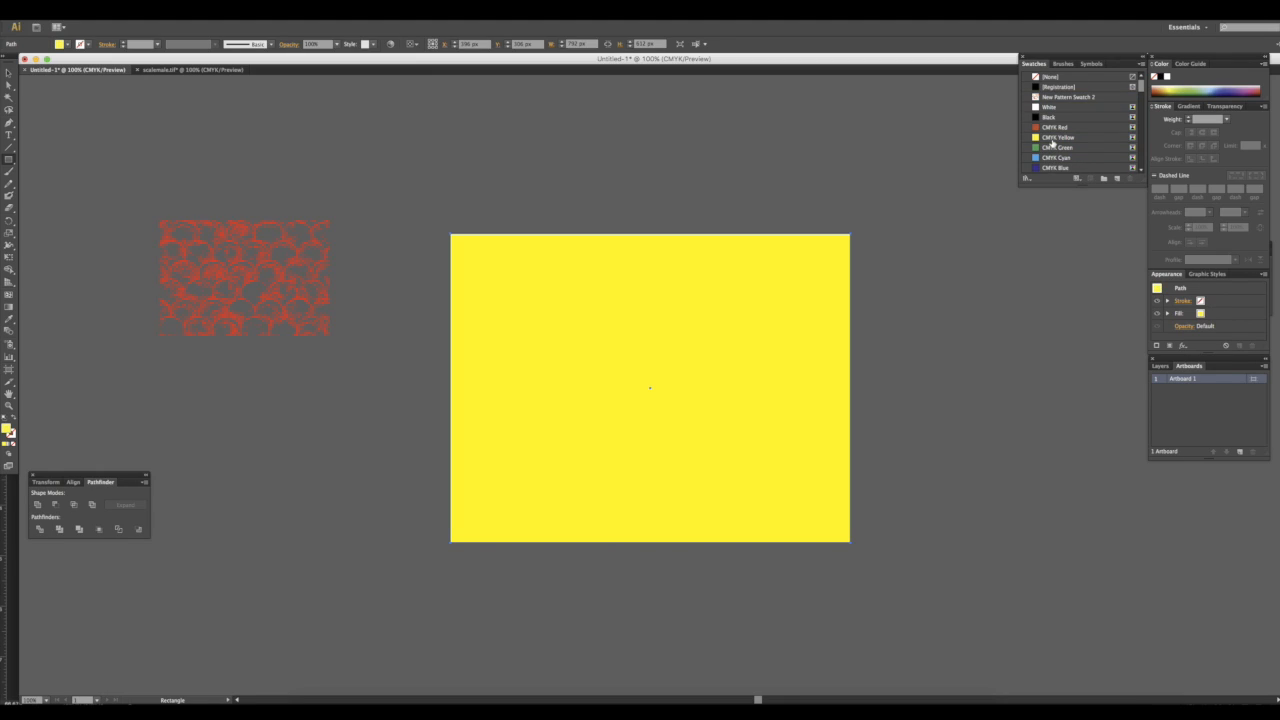
Send the yellow rectangle to the back behind the pattern-filled rectangle
left_click(9, 73)
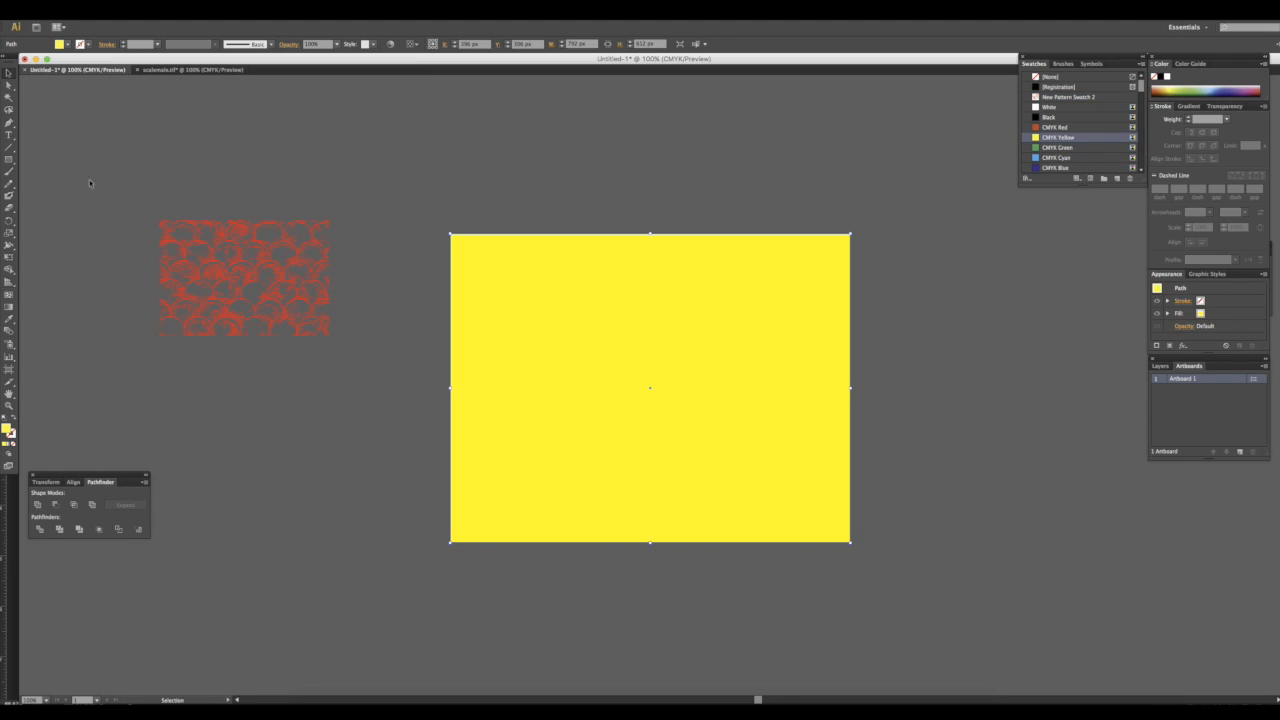
key("super+shift+[")
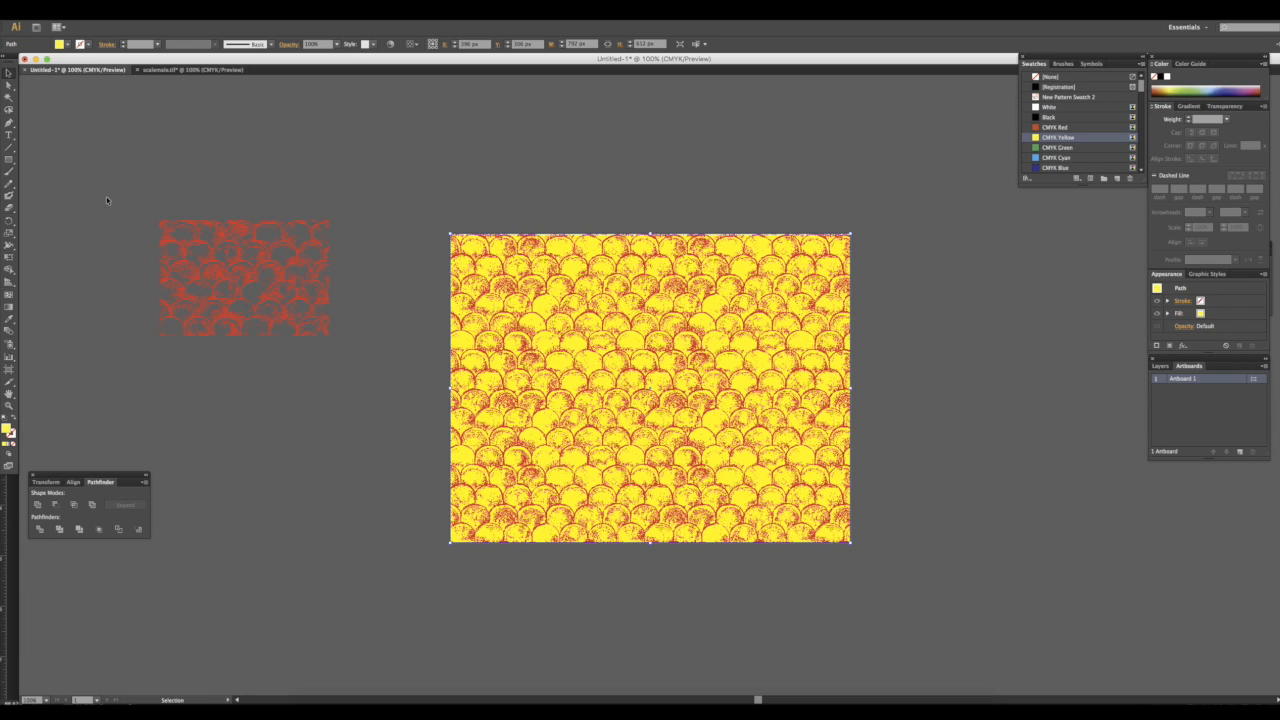
left_click(868, 503)
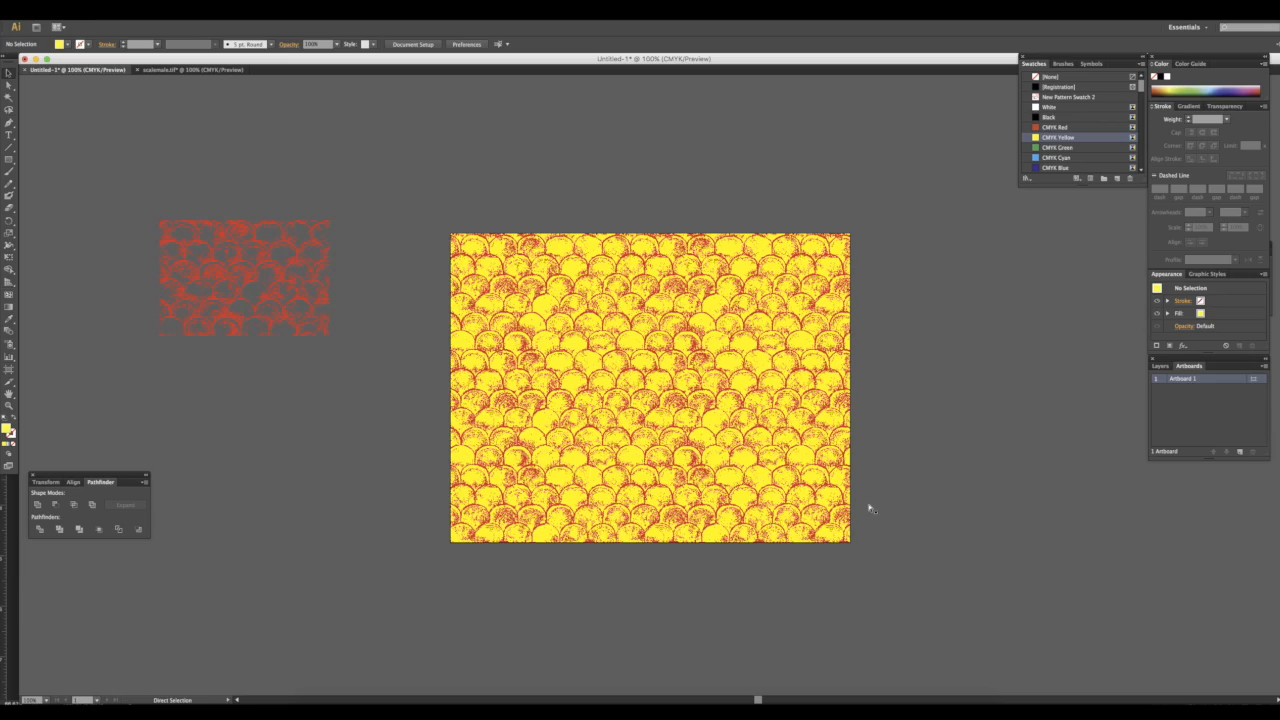
Select the red tile on the pasteboard and delete it
key("super+equal")
key("super+equal")
key("super+equal")
key("super+equal")
key("super+minus")
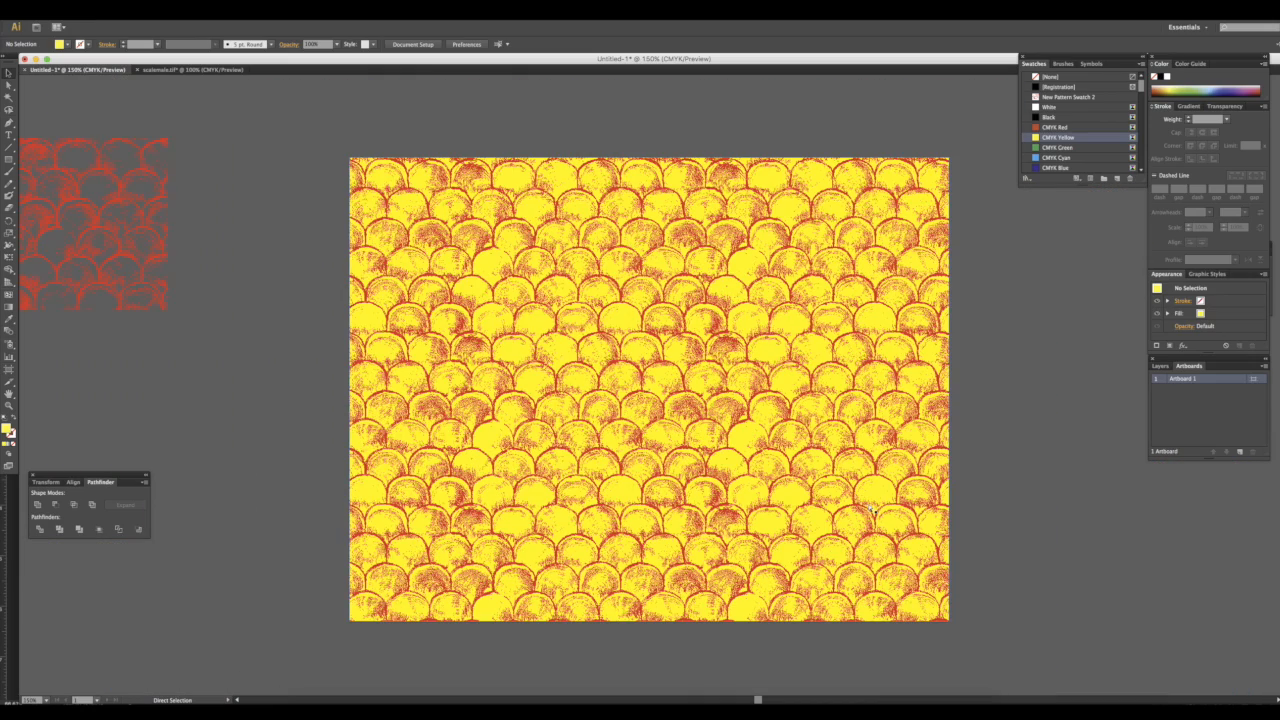
key("v")
left_click_drag(86, 114, 193, 320)
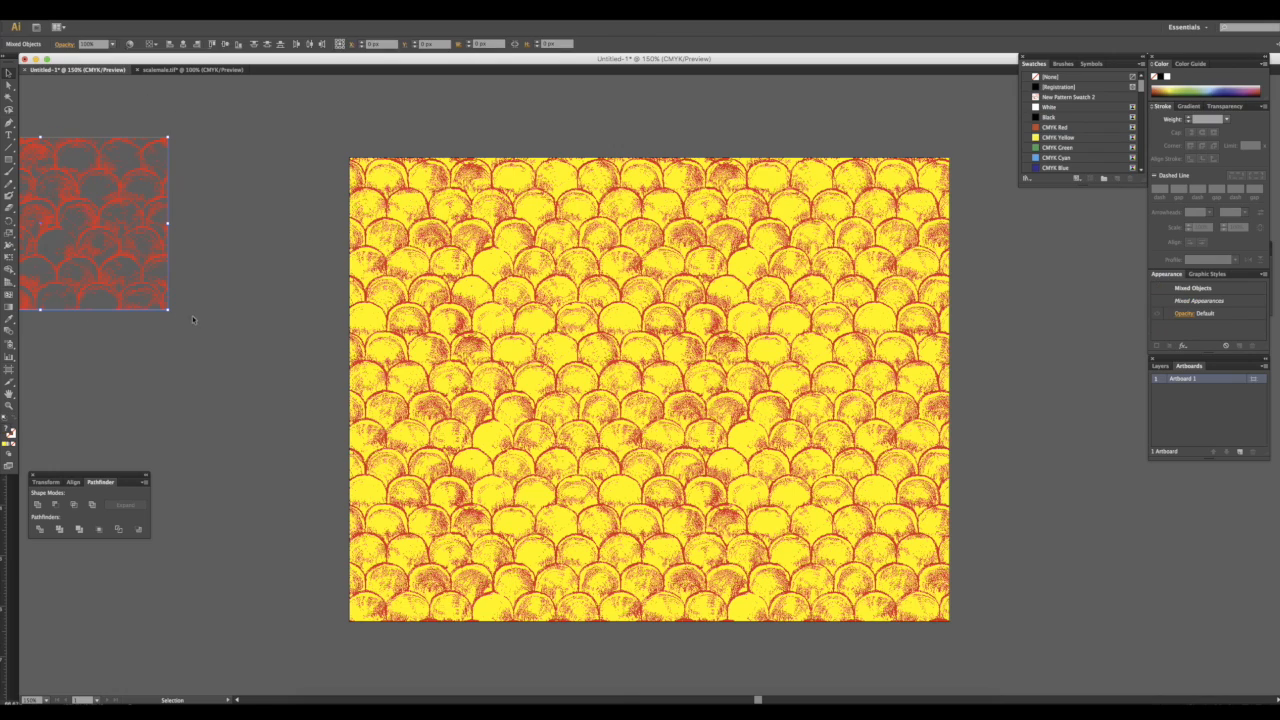
key("Delete")
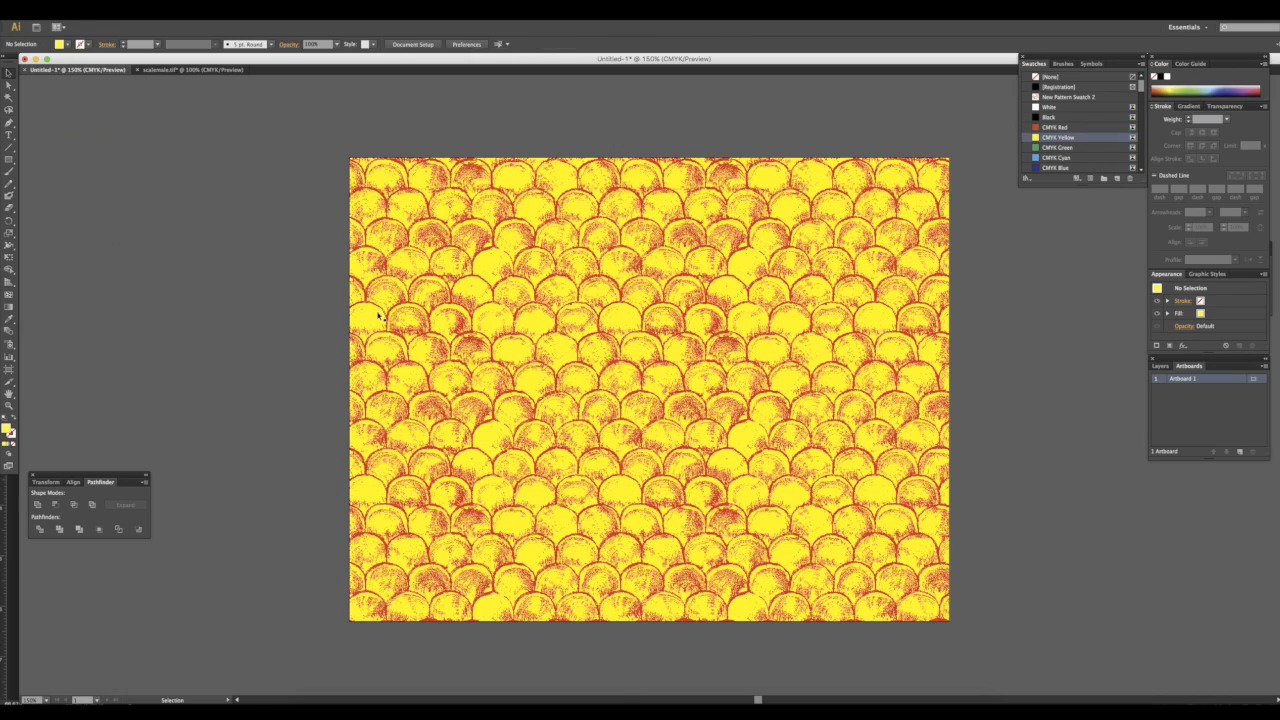
Drag the New Pattern Swatch 2 artwork onto the pasteboard and try filling it with CMYK Yellow, then CMYK Green, undoing each
left_click(1062, 97)
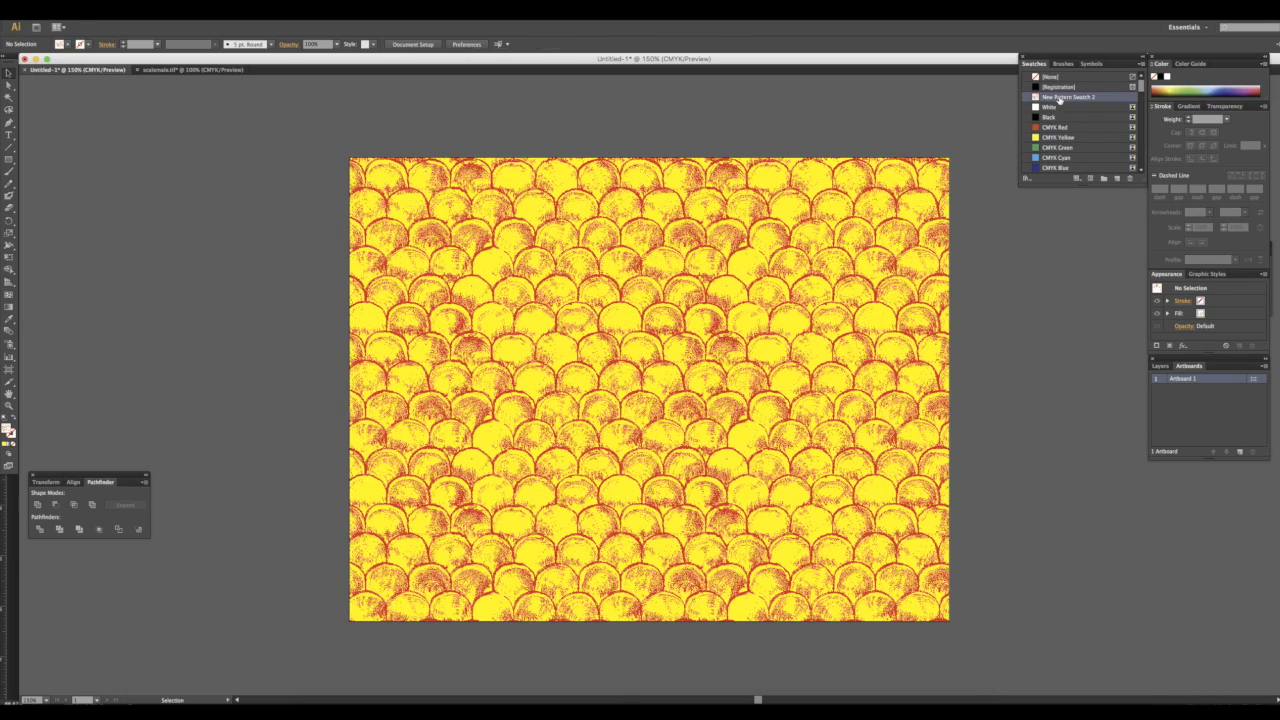
left_click_drag(1079, 98, 200, 228)
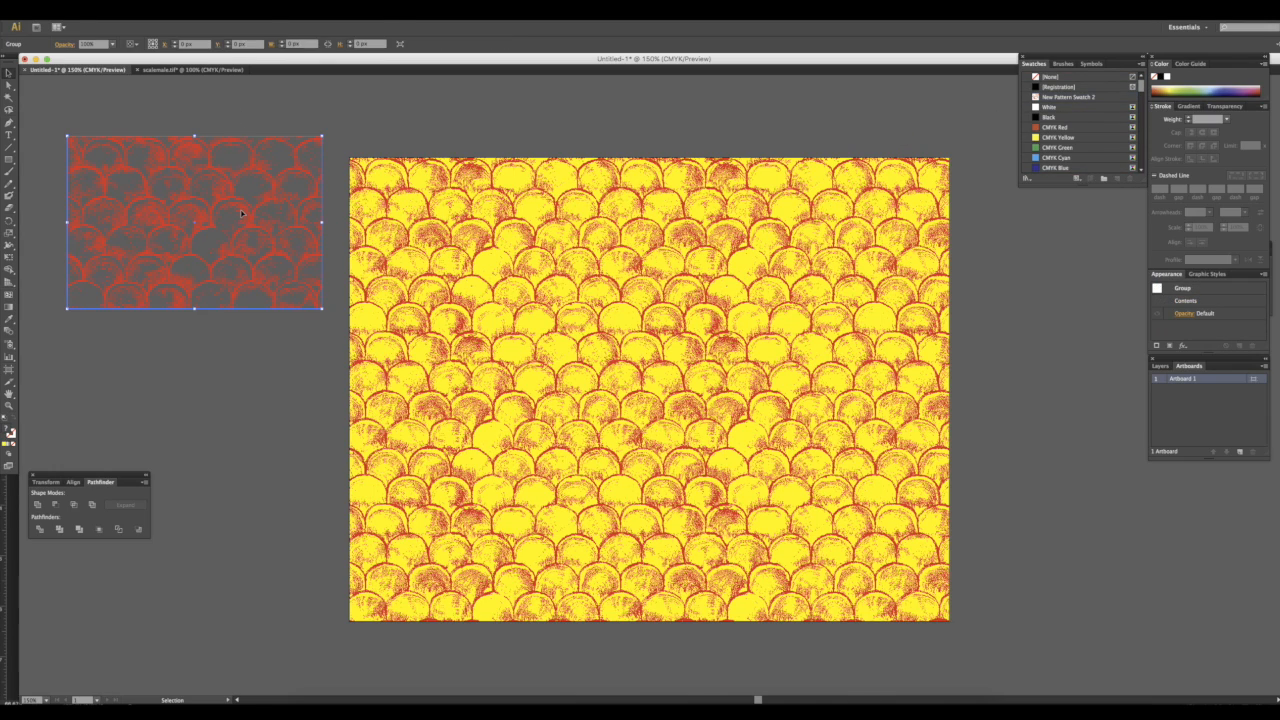
left_click(1046, 138)
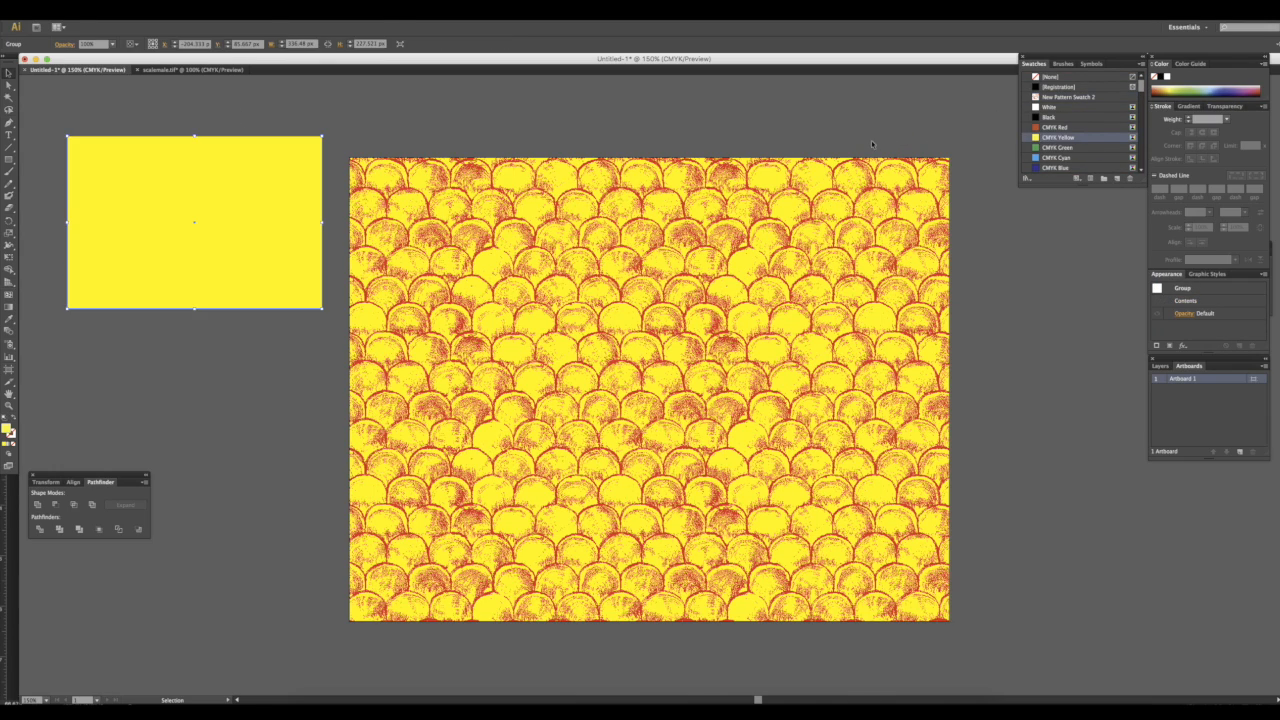
key("ctrl+z")
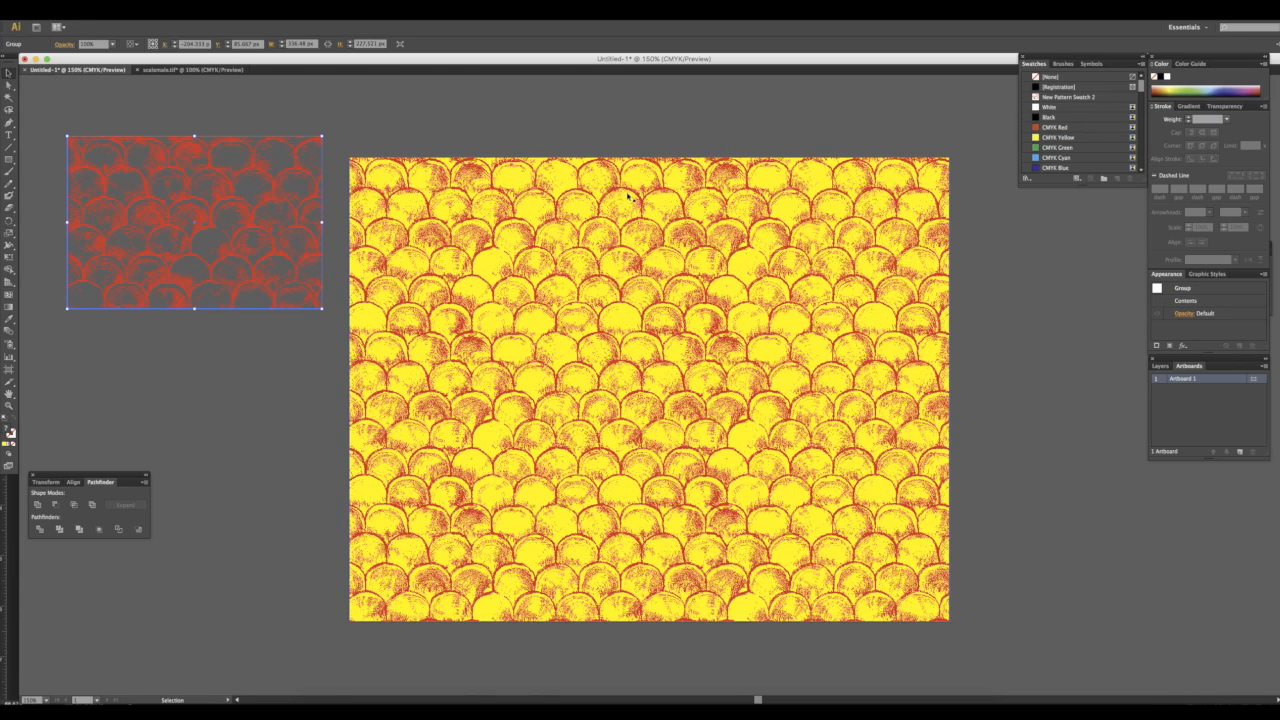
left_click(1046, 148)
key("ctrl+z")
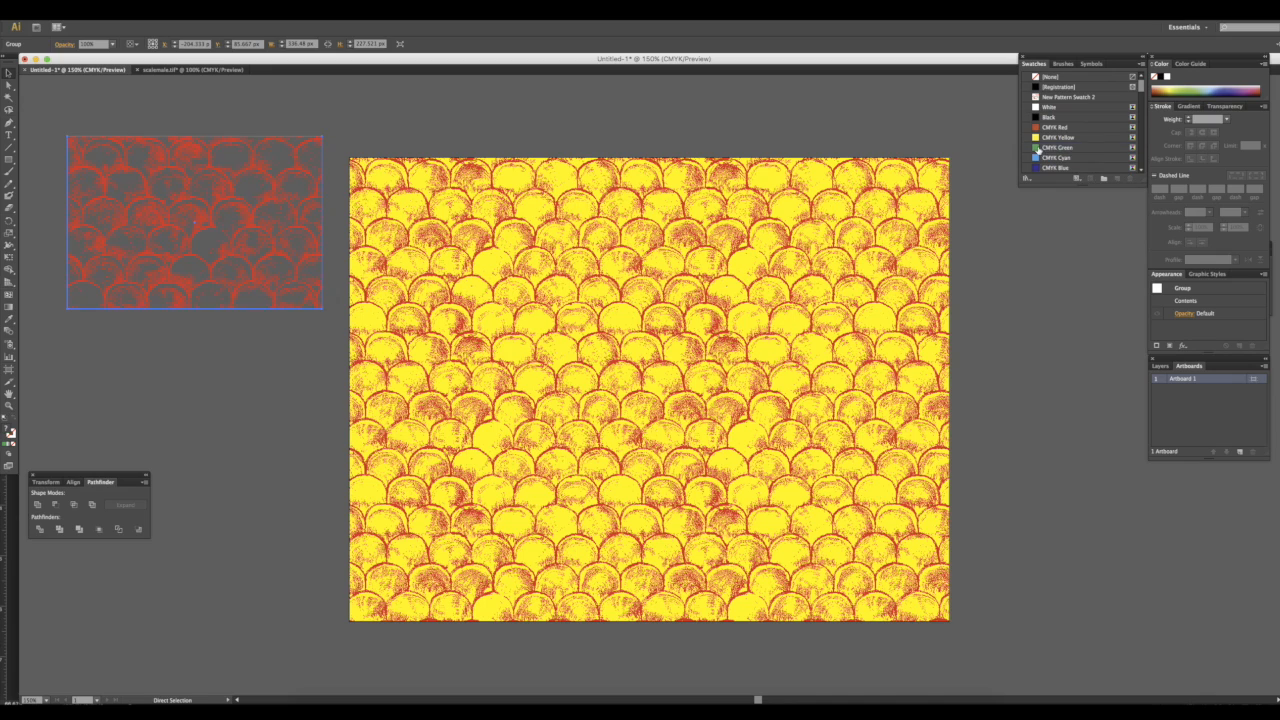
Inside the pattern group, recolor the bitmap CMYK Green and then CMYK Yellow
double_click(230, 191)
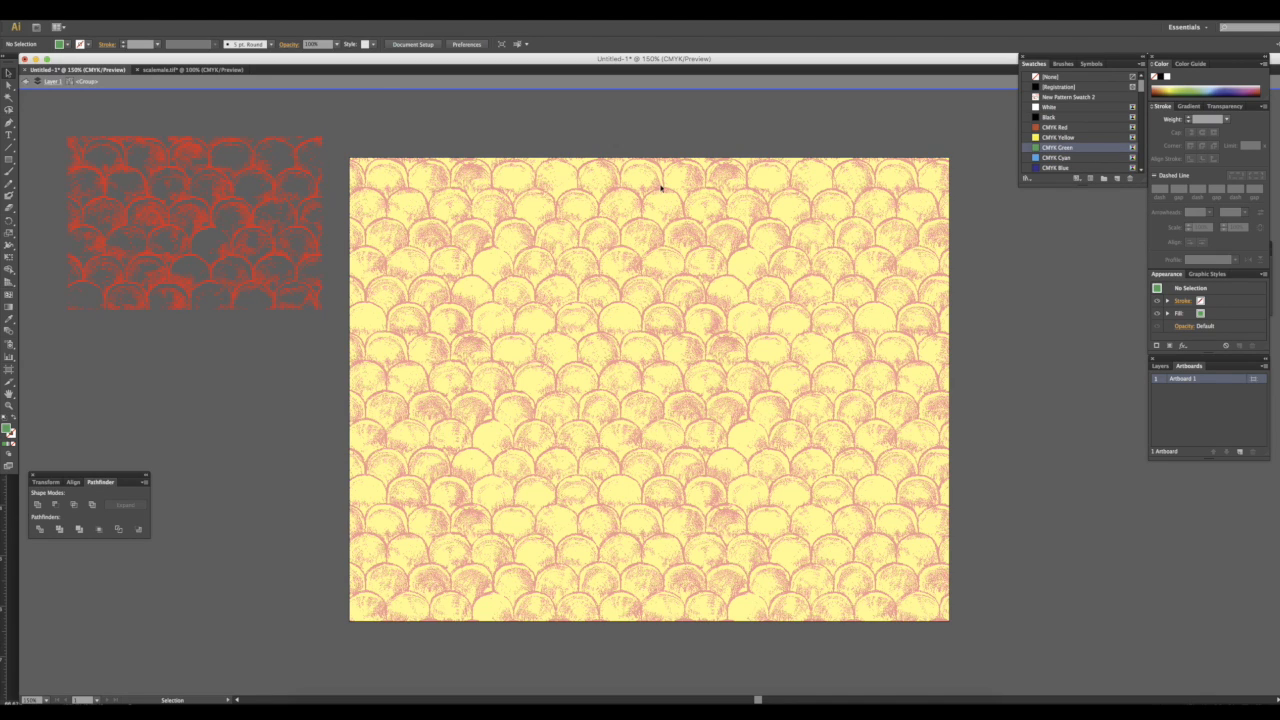
left_click(179, 192)
left_click(1058, 148)
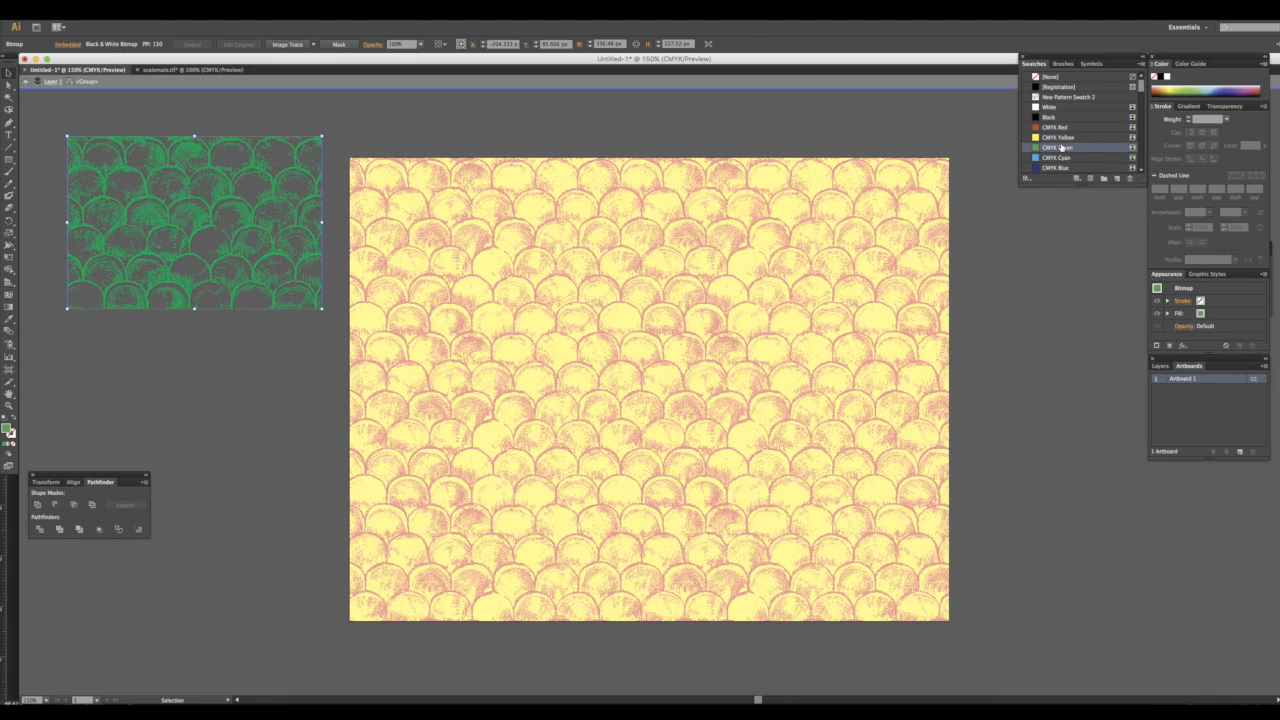
left_click(1057, 137)
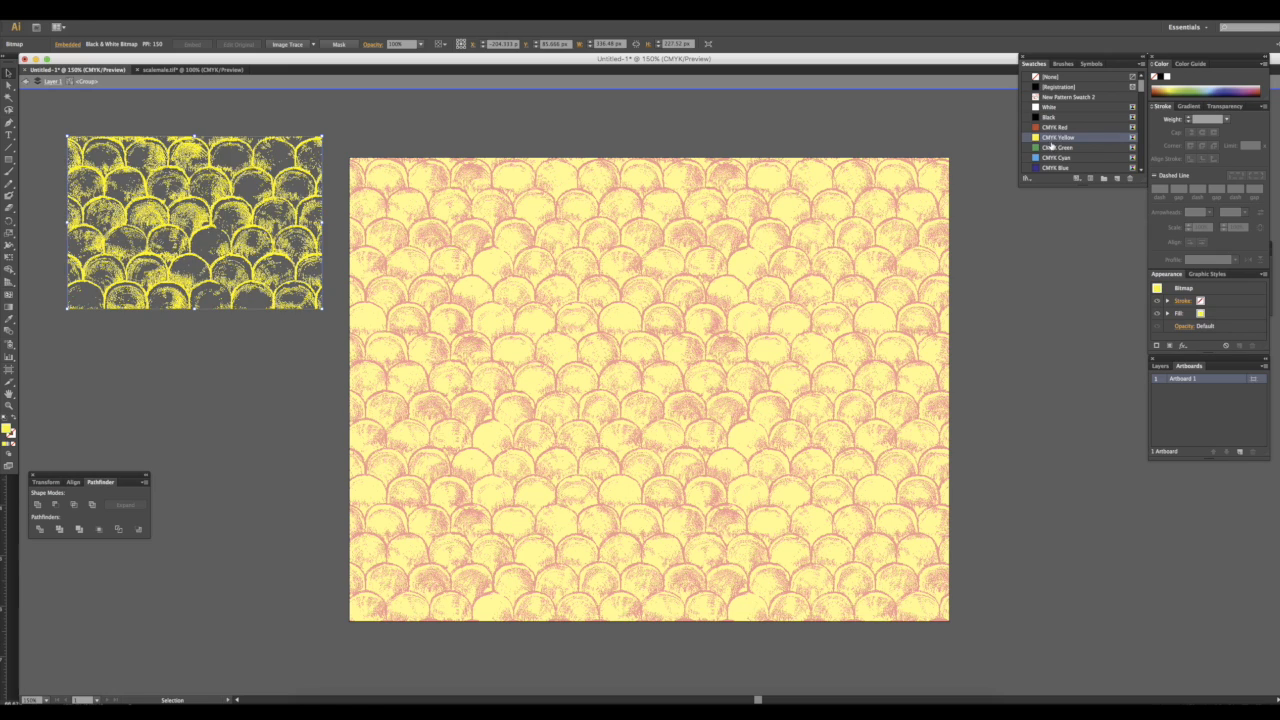
Exit the group and delete the pattern tile group from the pasteboard
double_click(264, 128)
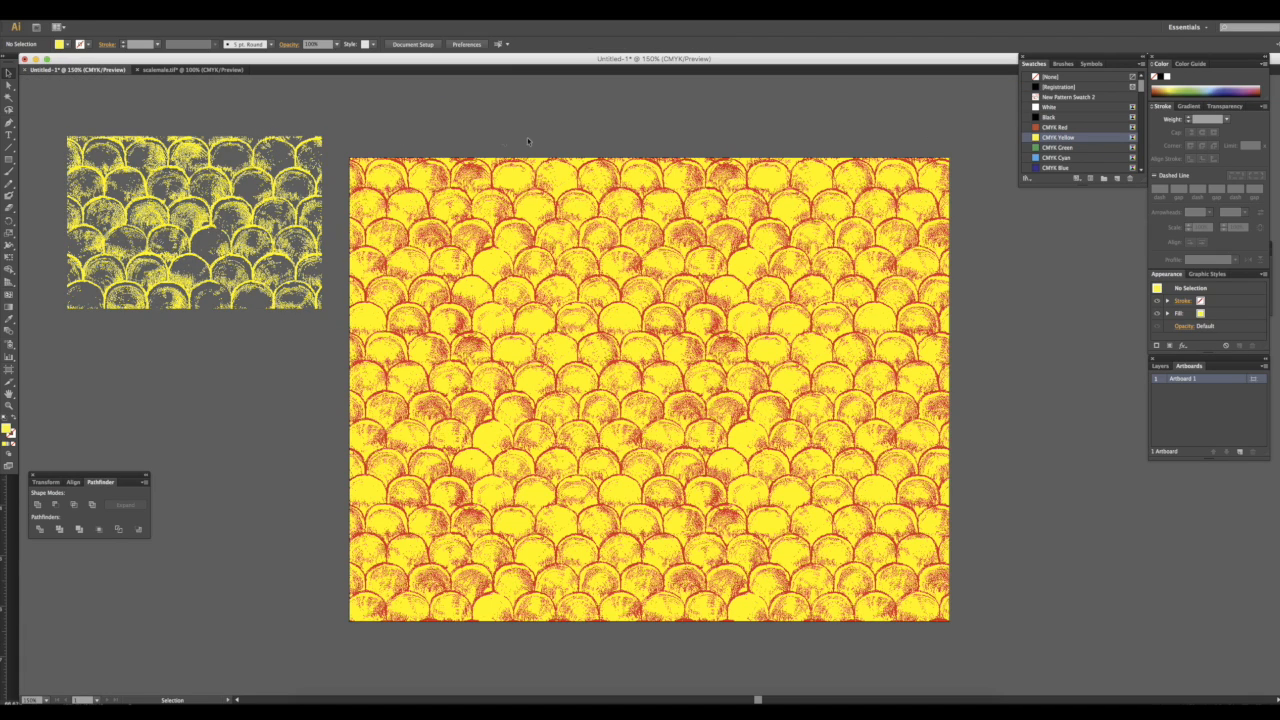
left_click(320, 232)
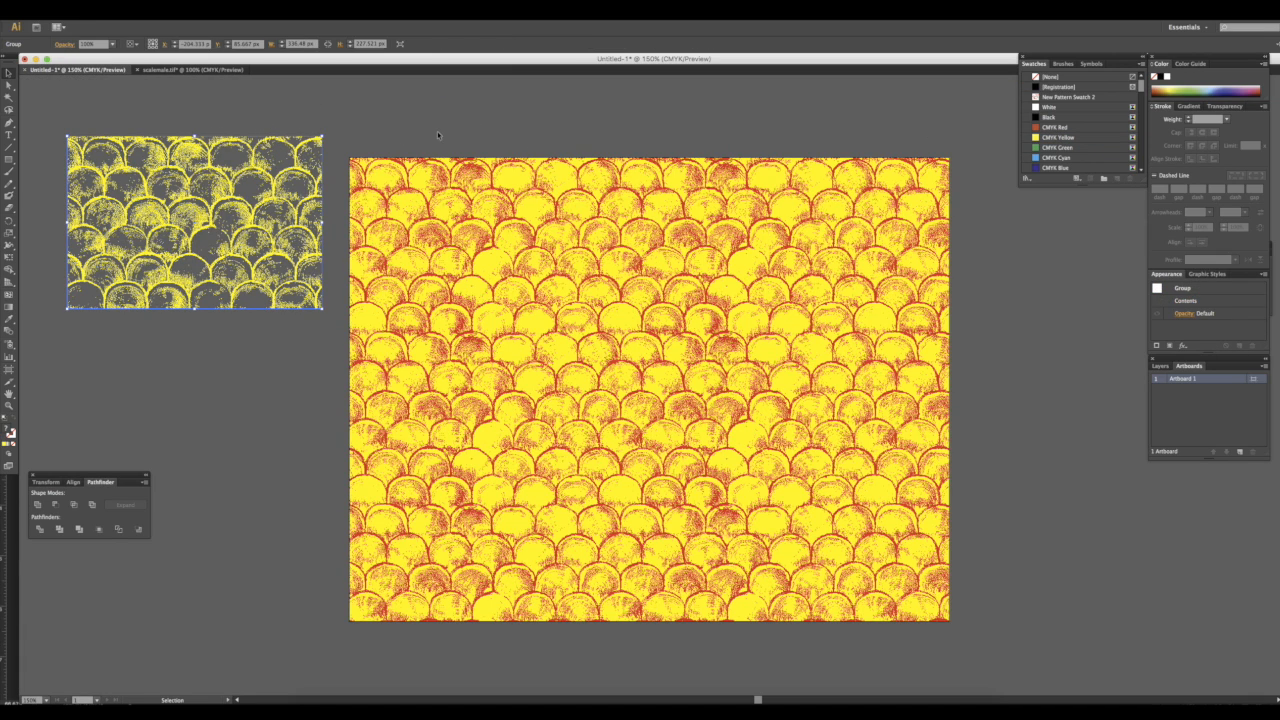
key("Delete")
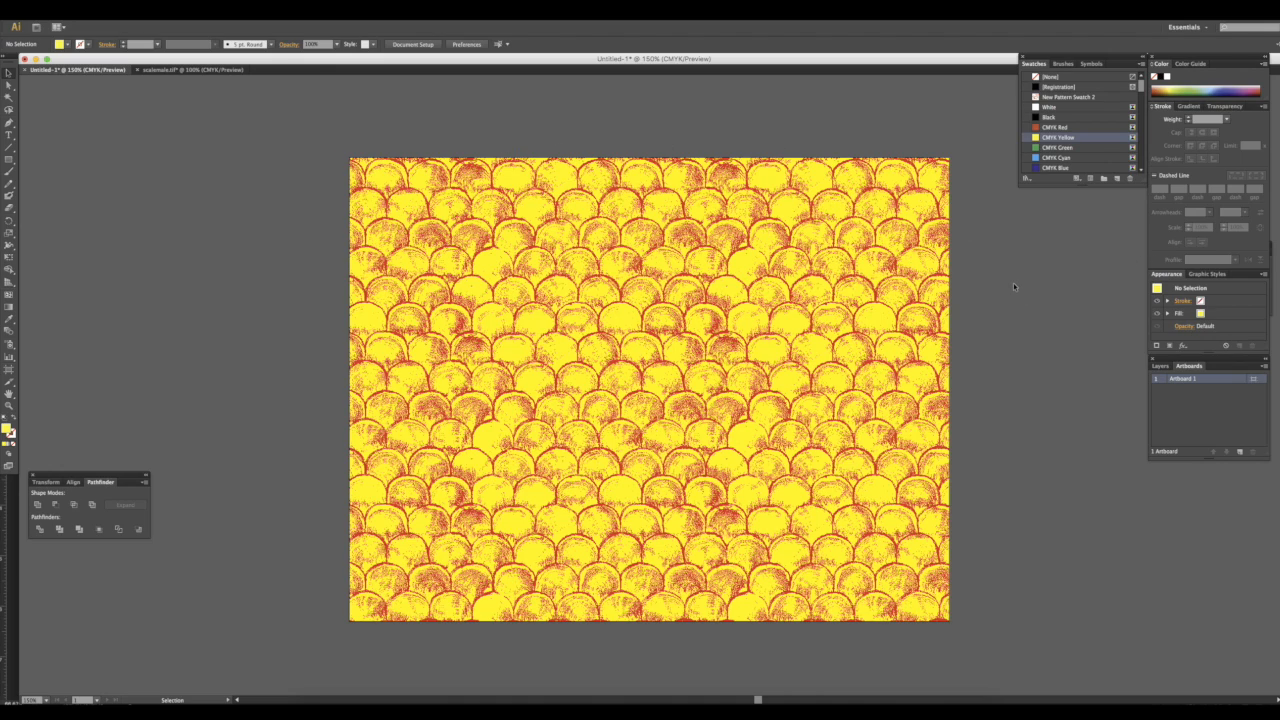
Save the document as scalemale.ai with the default Illustrator options
key("a")
key("super+s")
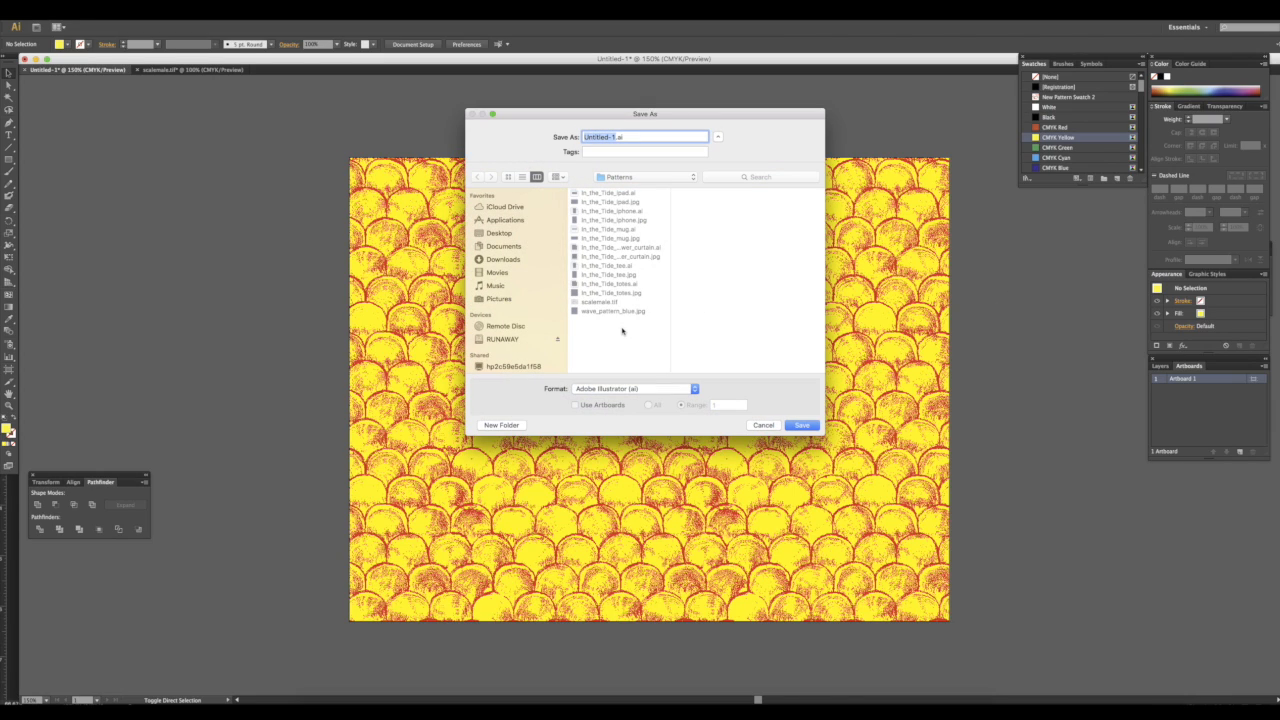
type("scalemale")
key("Return")
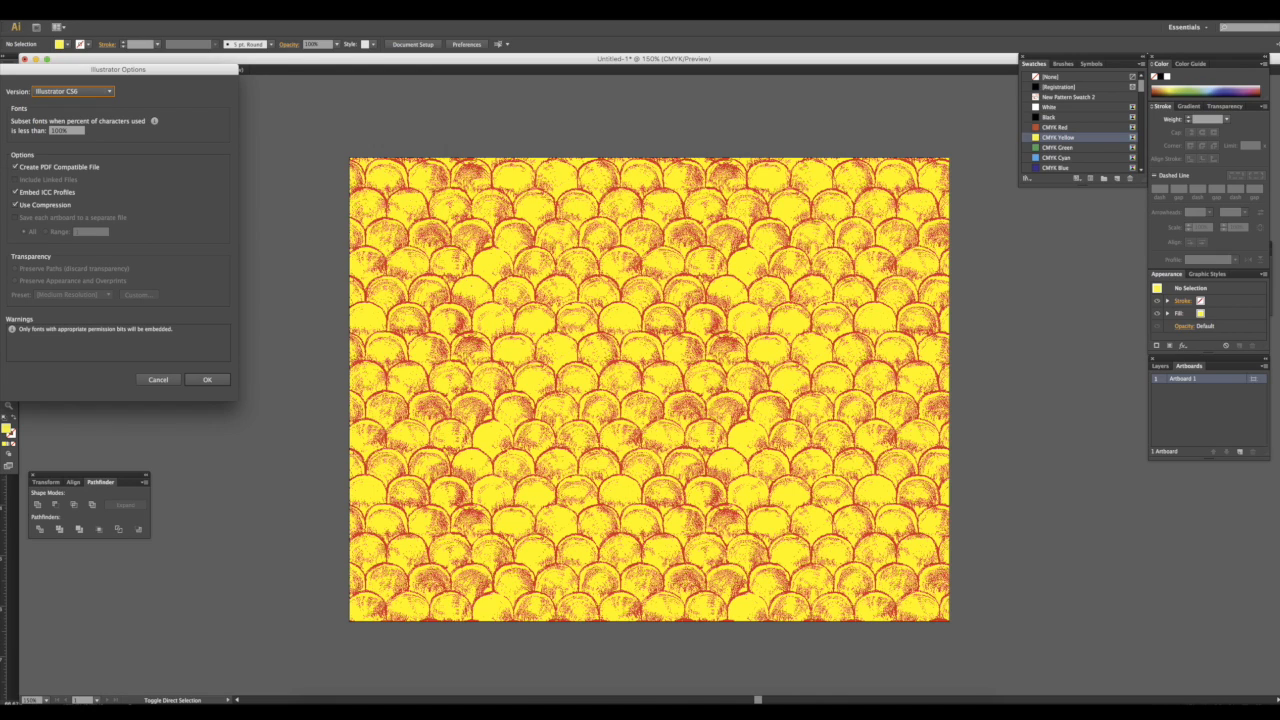
left_click(206, 380)
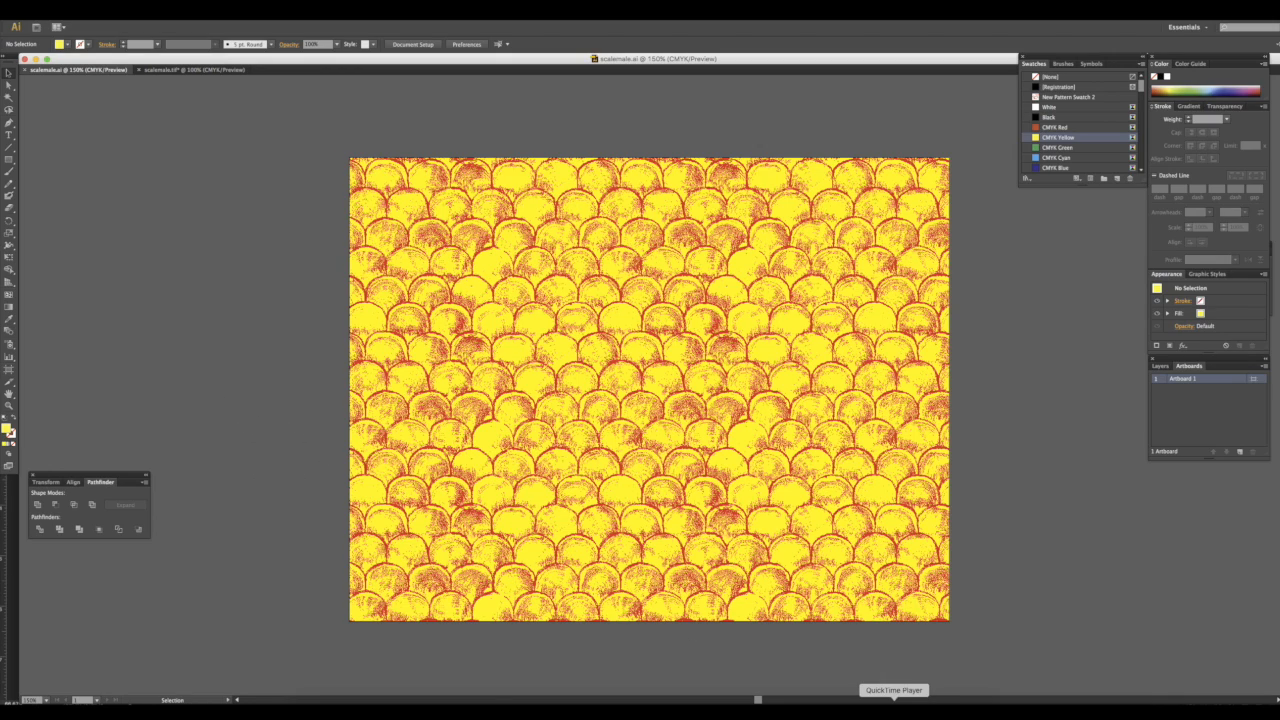